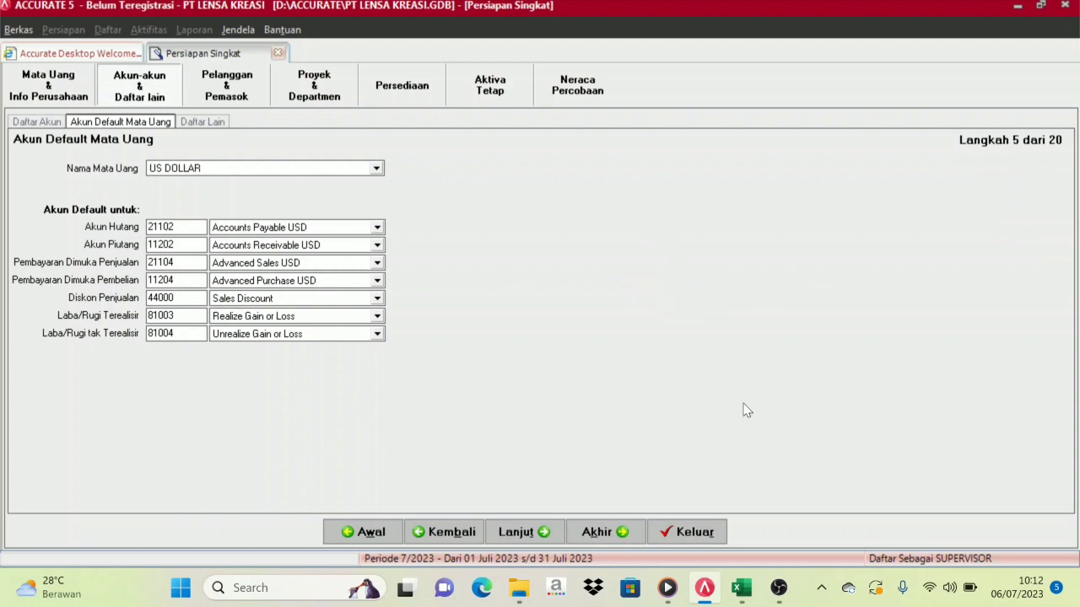
Step: Advance the quick setup from the US DOLLAR default accounts to the Daftar Lain page
{"action": "mouse_move", "coordinate": [742, 593]}
{"action": "left_click", "coordinate": [579, 519]}
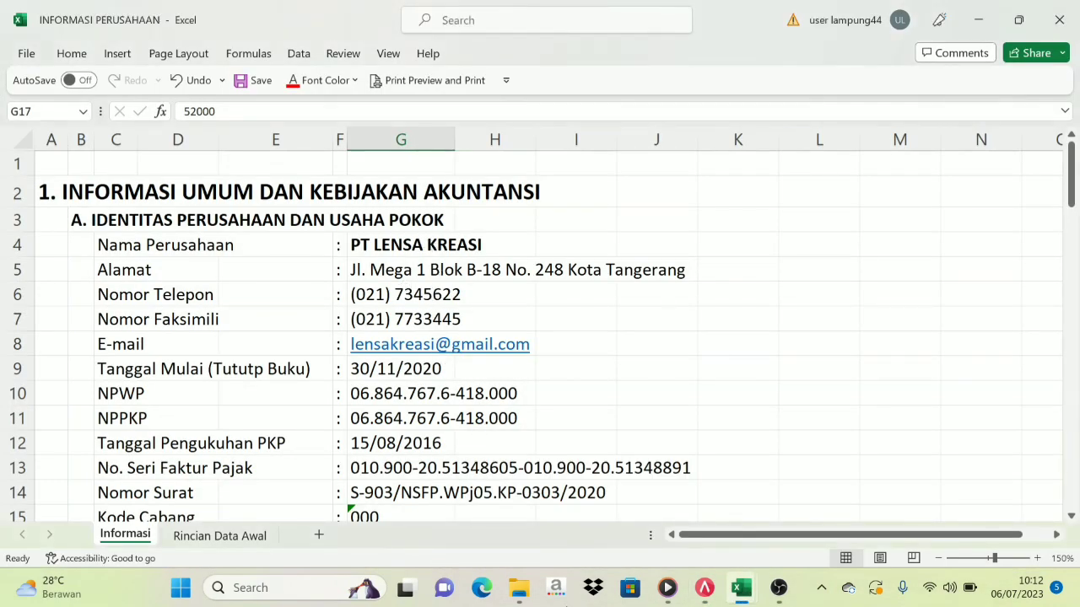
{"action": "left_click", "coordinate": [704, 588]}
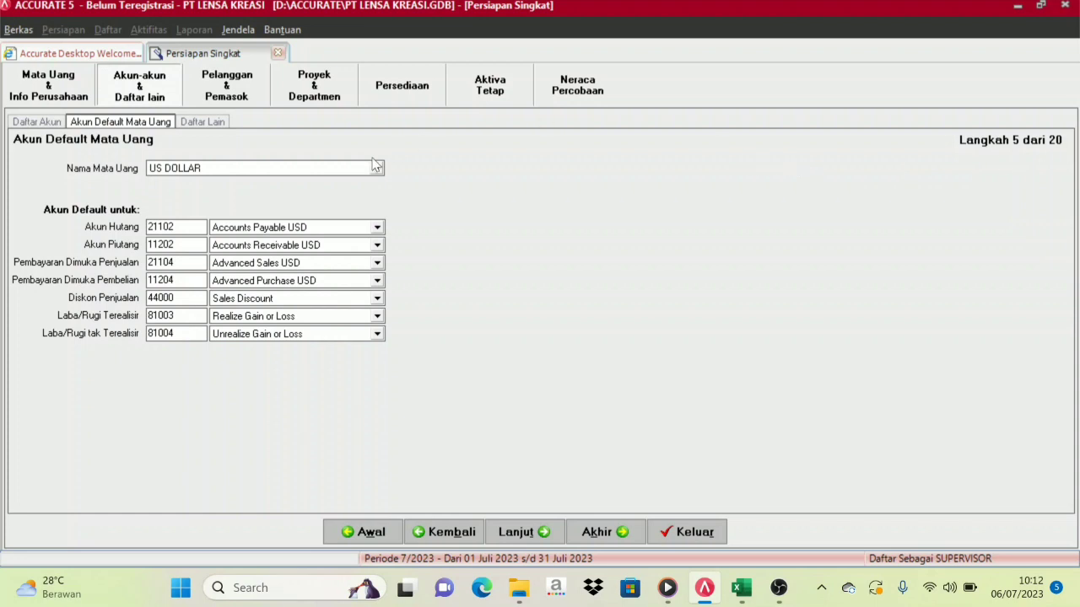
{"action": "left_click", "coordinate": [532, 535]}
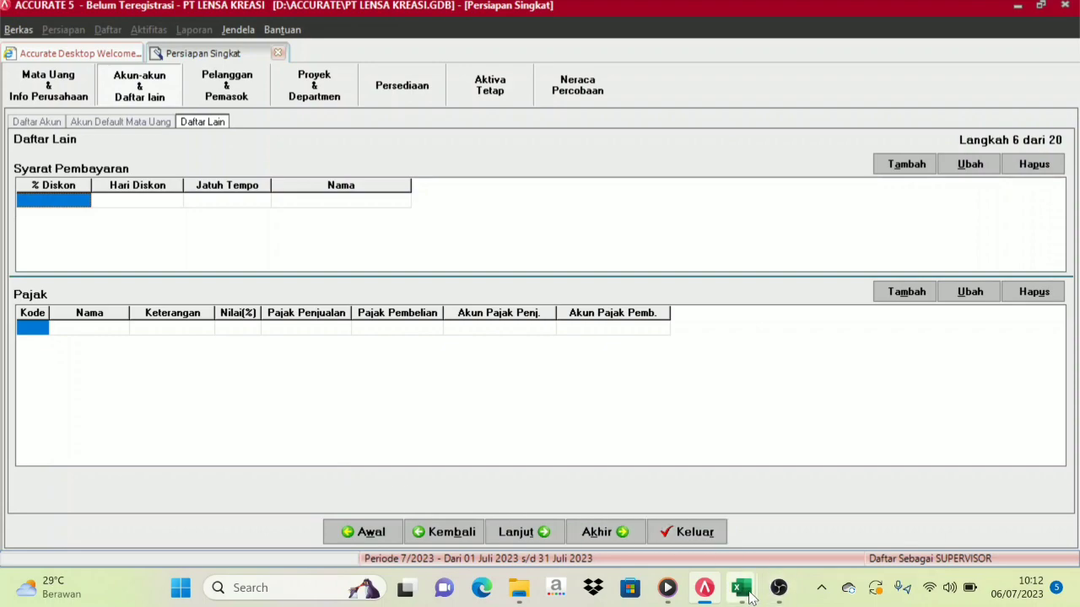
Step: Review the payment terms under PEMBELIAN and PENJUALAN in the INFORMASI PERUSAHAAN workbook in Excel, and return to Accurate
{"action": "mouse_move", "coordinate": [741, 588]}
{"action": "left_click", "coordinate": [550, 520]}
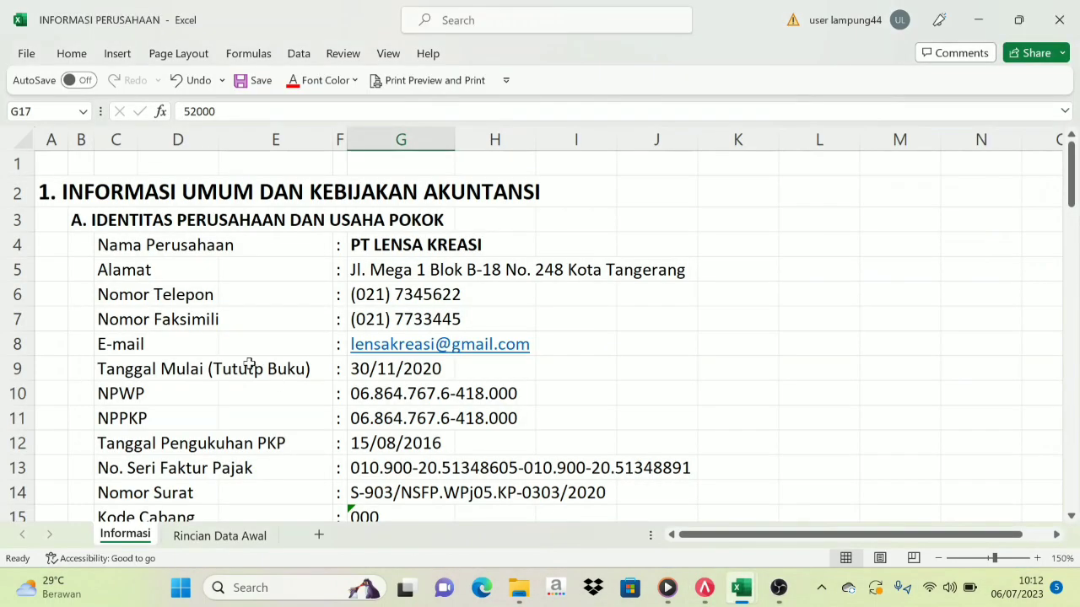
{"action": "scroll", "coordinate": [205, 336], "scroll_direction": "down", "scroll_amount": 7}
{"action": "scroll", "coordinate": [205, 336], "scroll_direction": "down", "scroll_amount": 5}
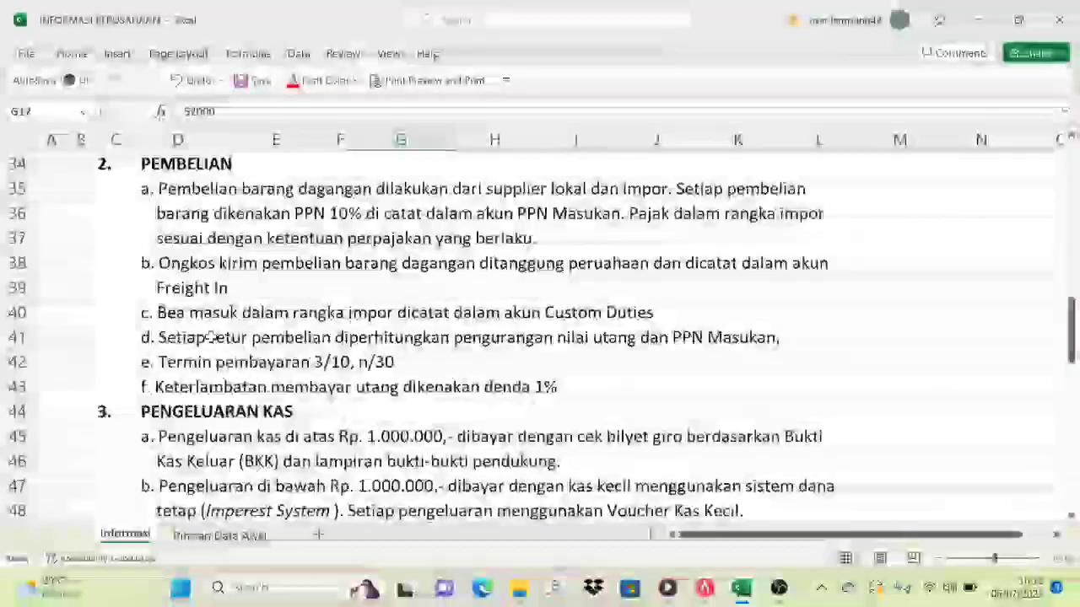
{"action": "scroll", "coordinate": [210, 335], "scroll_direction": "up", "scroll_amount": 1}
{"action": "scroll", "coordinate": [211, 336], "scroll_direction": "up", "scroll_amount": 2}
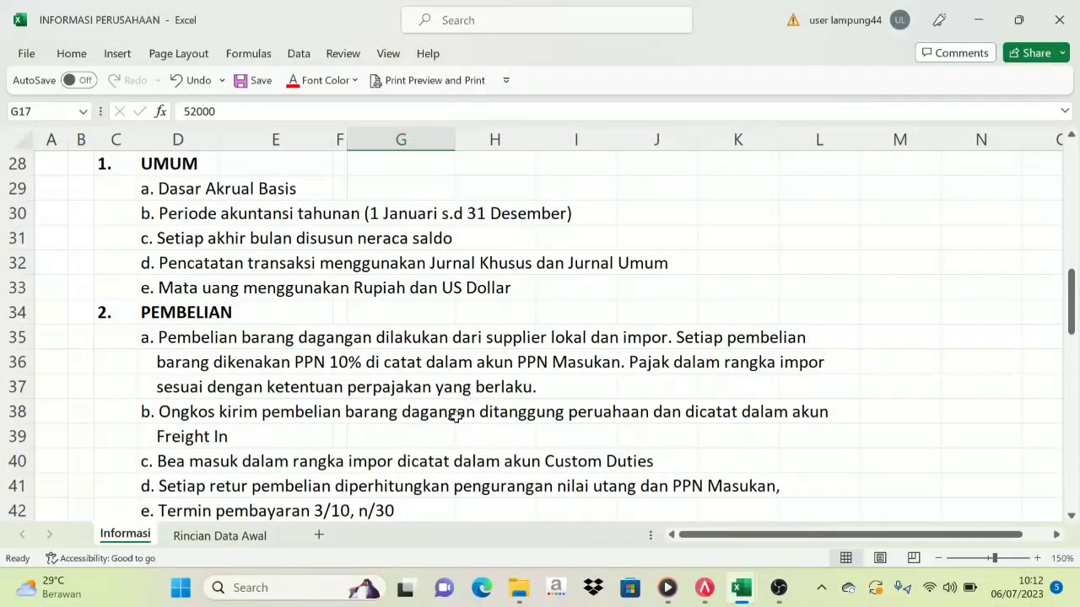
{"action": "scroll", "coordinate": [329, 462], "scroll_direction": "down", "scroll_amount": 1}
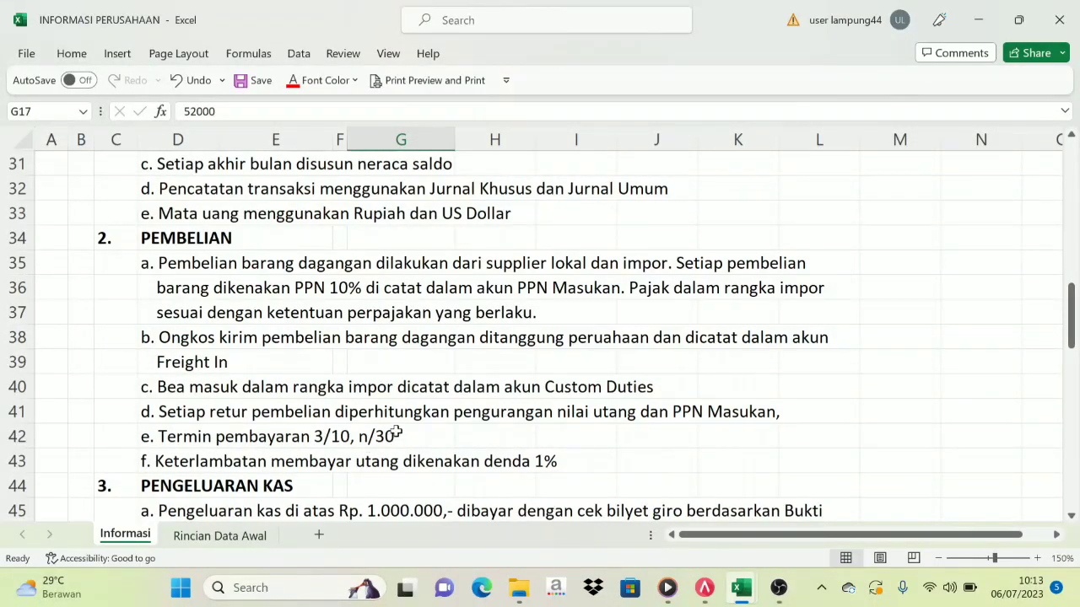
{"action": "scroll", "coordinate": [396, 432], "scroll_direction": "down", "scroll_amount": 5}
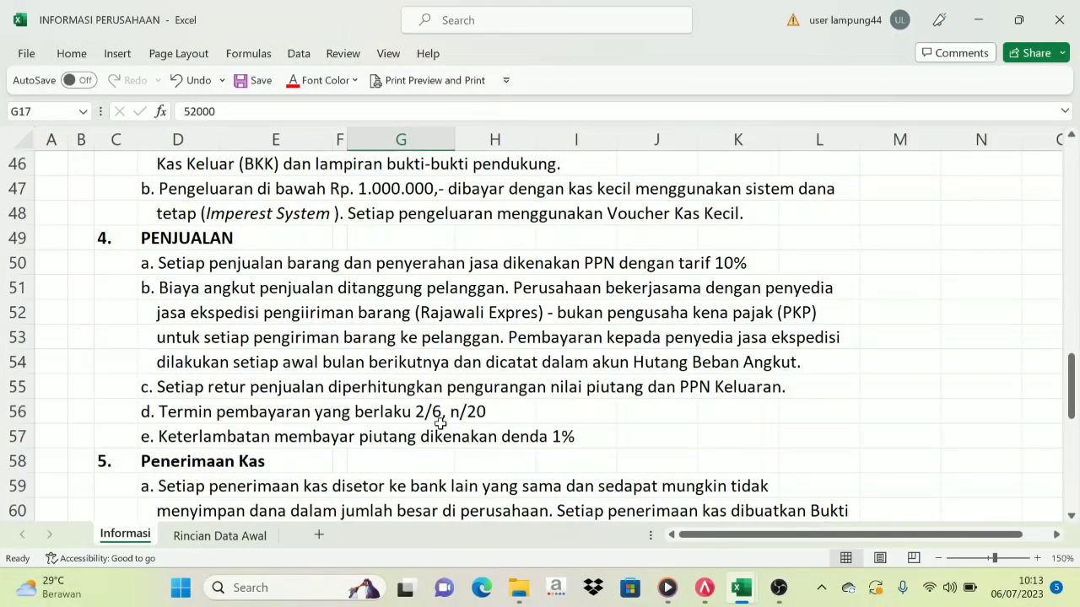
{"action": "scroll", "coordinate": [429, 397], "scroll_direction": "up", "scroll_amount": 6}
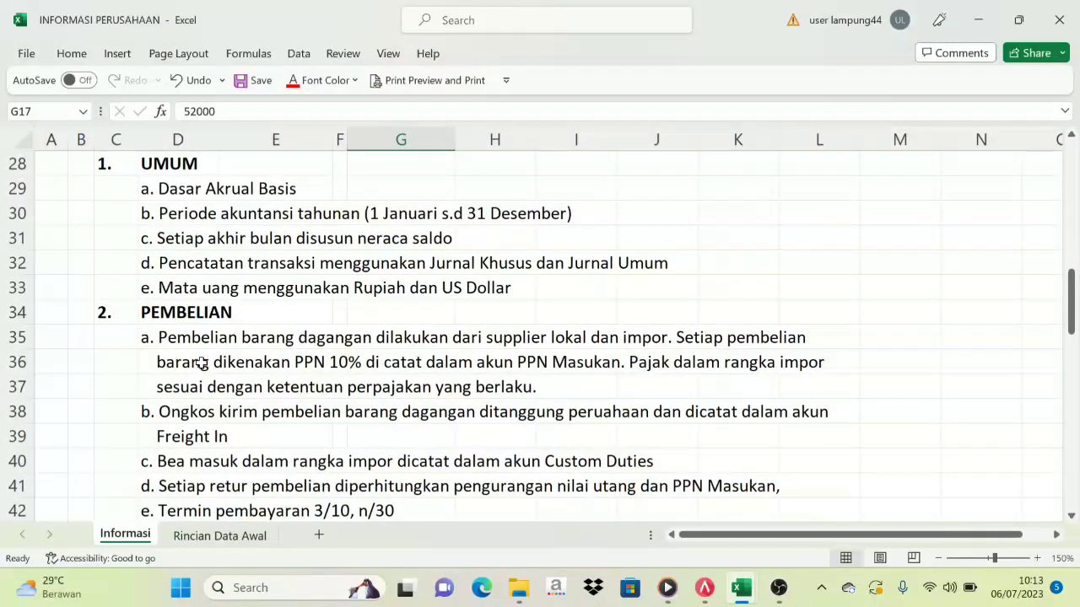
{"action": "scroll", "coordinate": [191, 335], "scroll_direction": "down", "scroll_amount": 1}
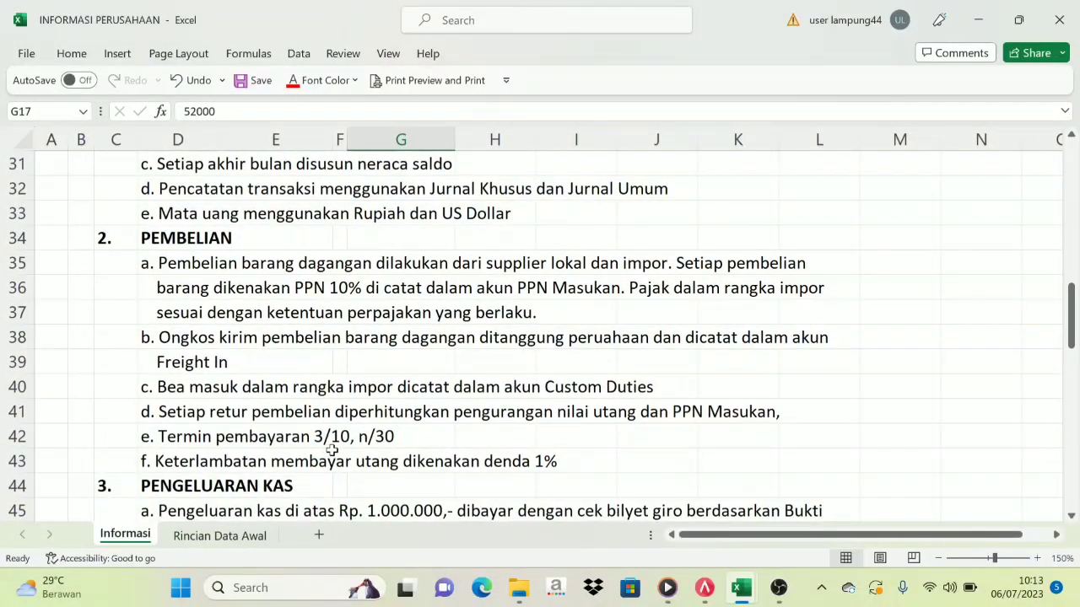
{"action": "left_click", "coordinate": [704, 595]}
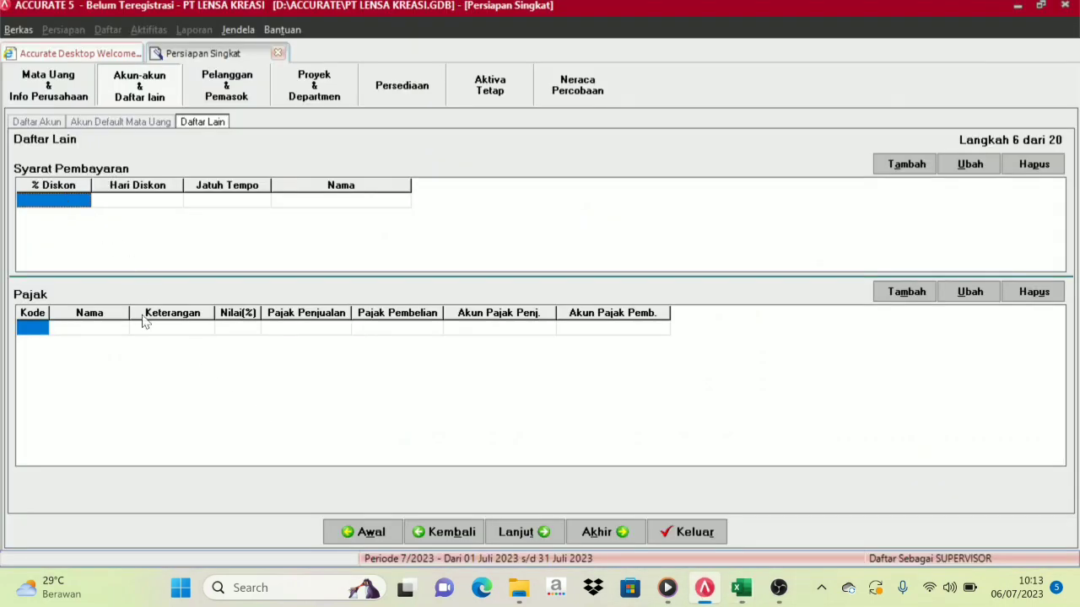
Step: Recheck the purchase term in Excel and add it to Accurate's Syarat Pembayaran with % Diskon 3, Hari Diskon 10 and Jatuh Tempo 30
{"action": "mouse_move", "coordinate": [741, 588]}
{"action": "left_click", "coordinate": [558, 497]}
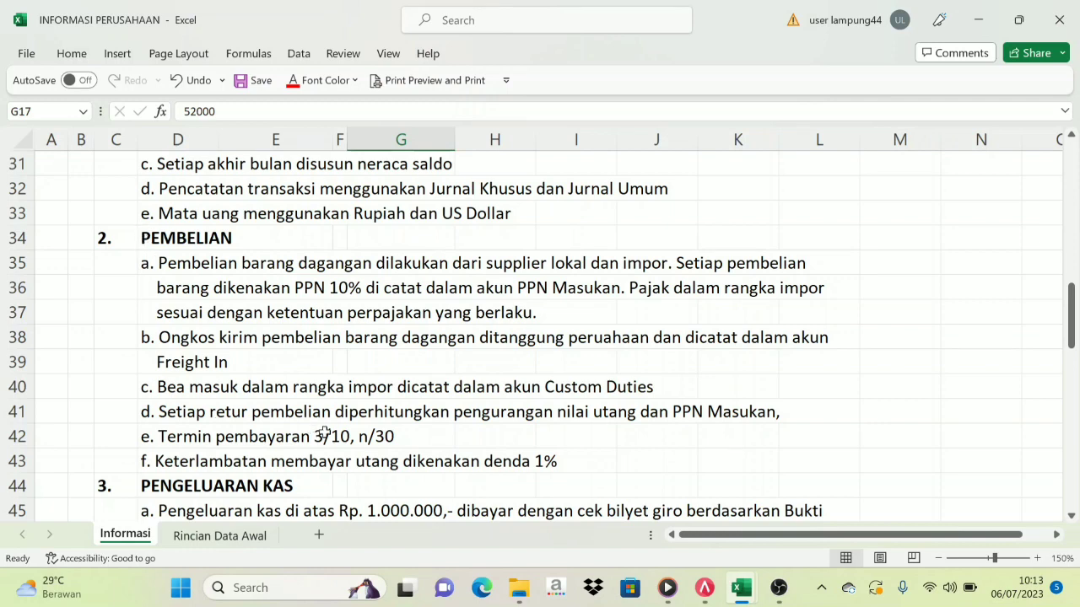
{"action": "left_click", "coordinate": [705, 588]}
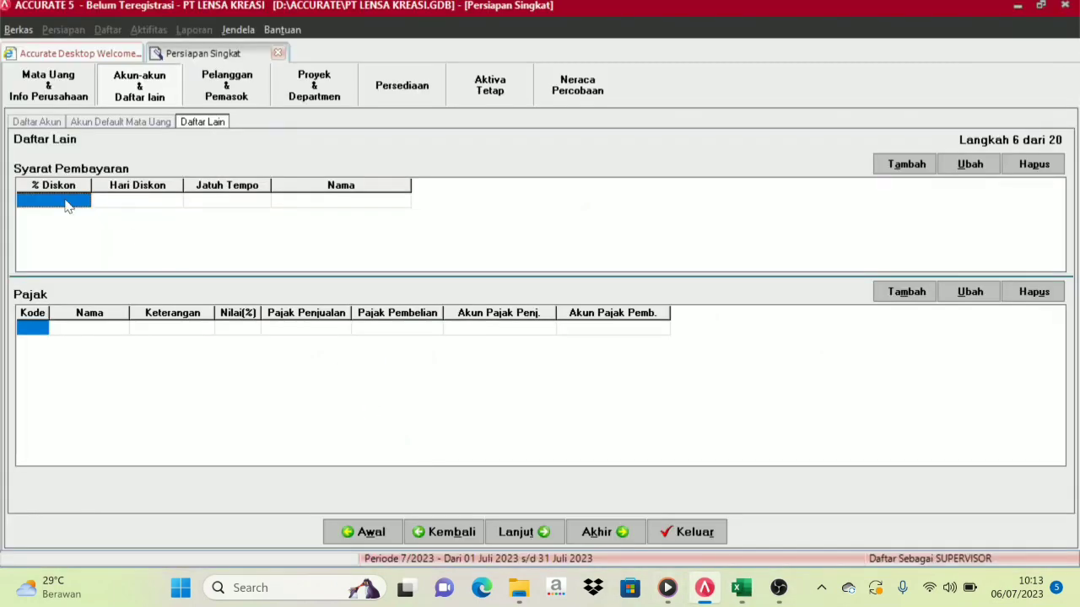
{"action": "type", "text": "3"}
{"action": "key", "text": "Tab"}
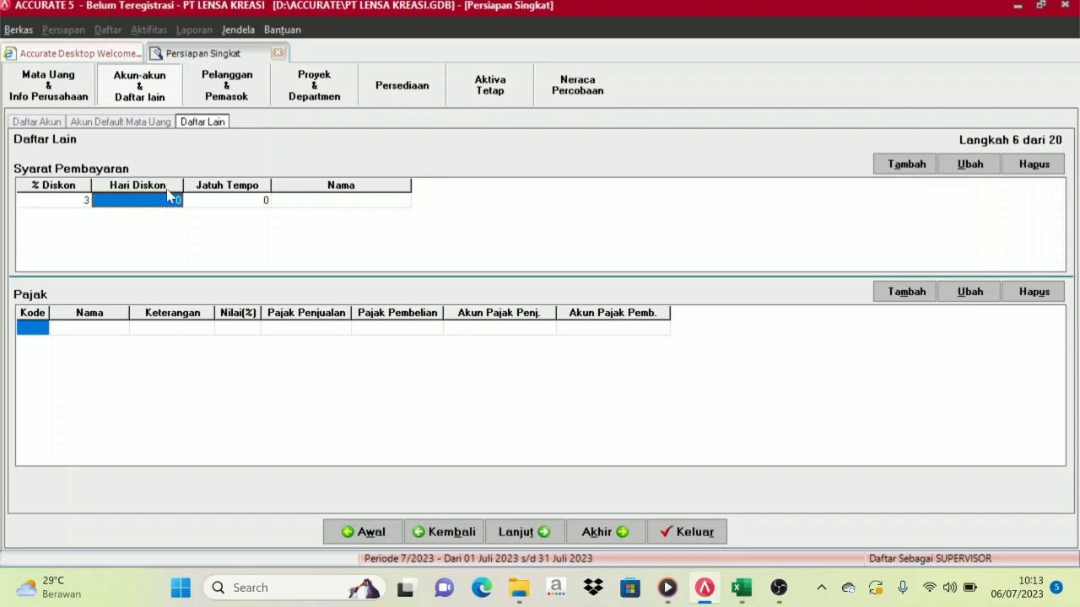
{"action": "type", "text": "10"}
{"action": "key", "text": "Tab"}
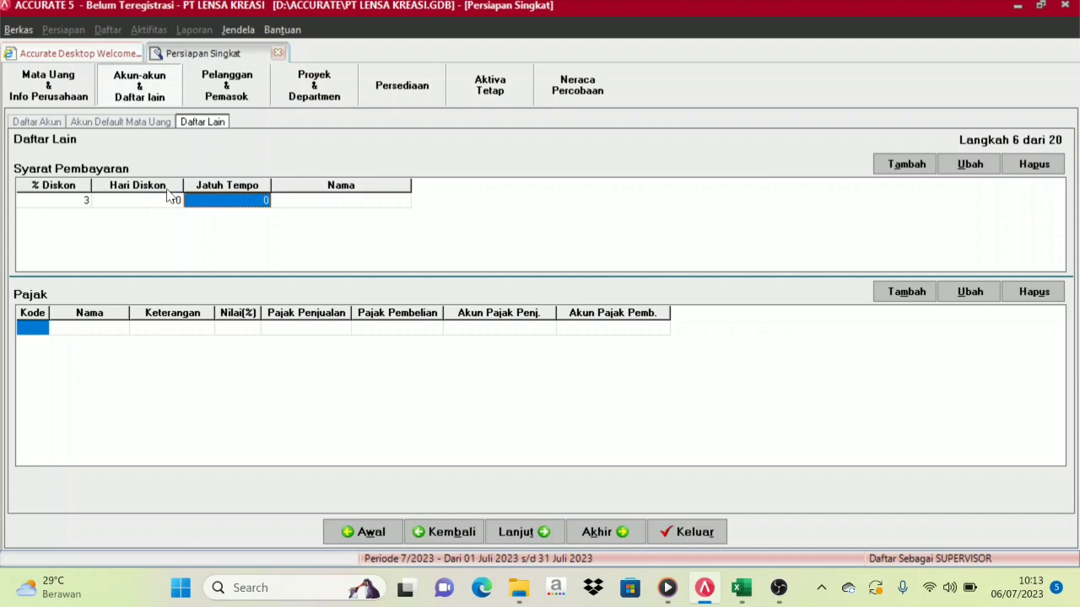
{"action": "type", "text": "3"}
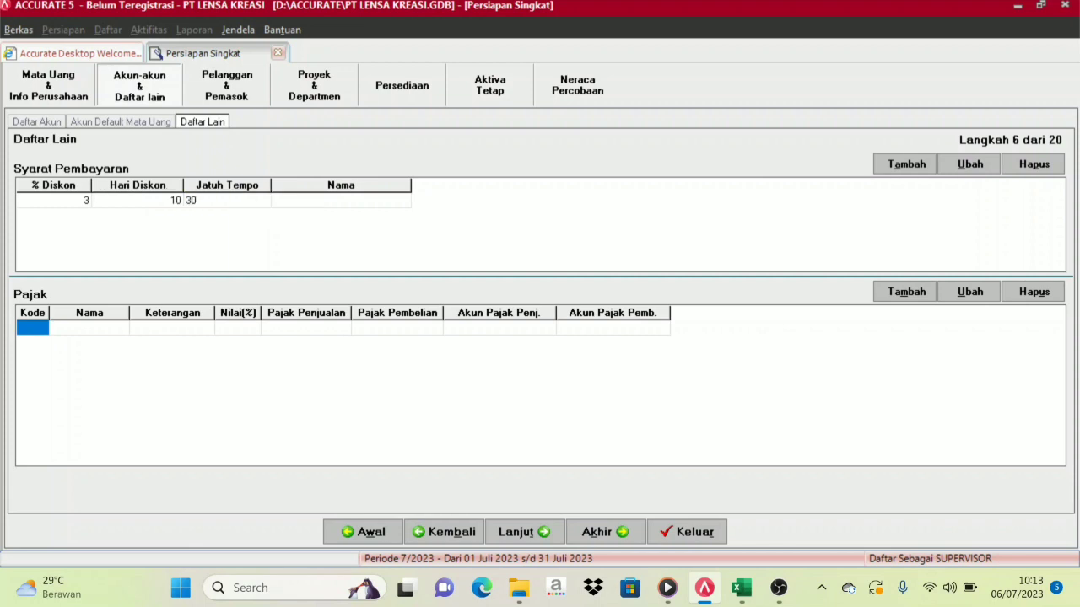
{"action": "key", "text": "Tab"}
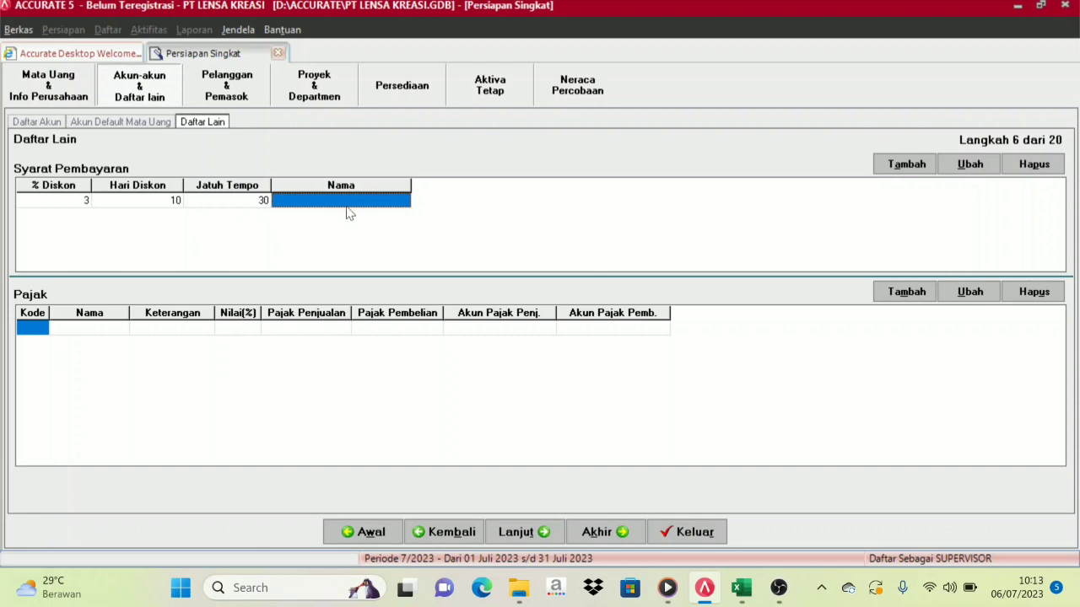
{"action": "key", "text": "Tab"}
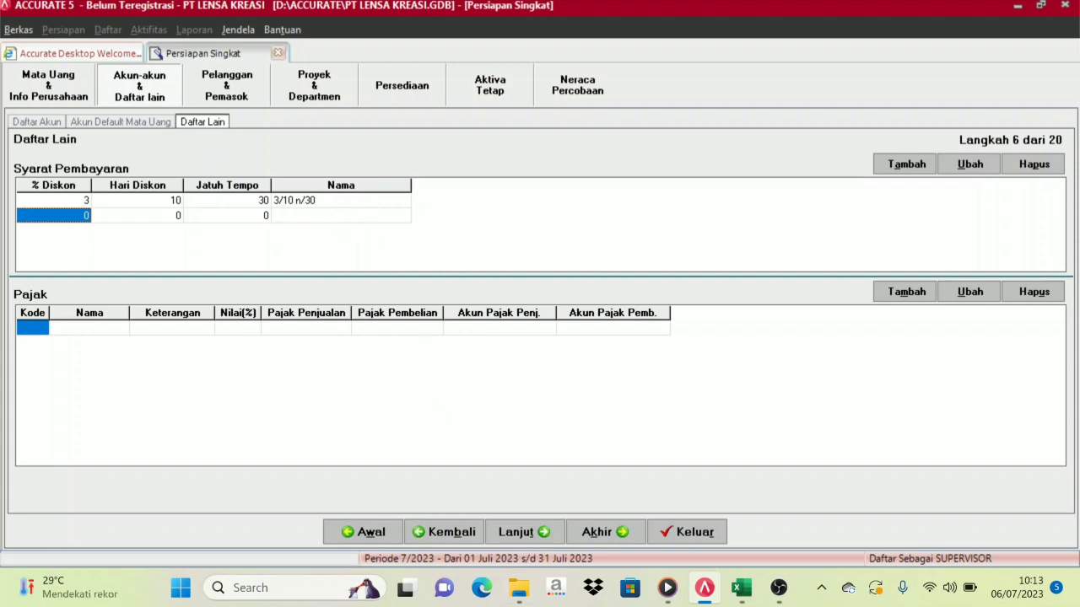
Step: Look up the PENJUALAN term in Excel and add it to Accurate's Syarat Pembayaran with % Diskon 2, Hari Diskon 6 and Jatuh Tempo 20
{"action": "mouse_move", "coordinate": [741, 588]}
{"action": "left_click", "coordinate": [573, 496]}
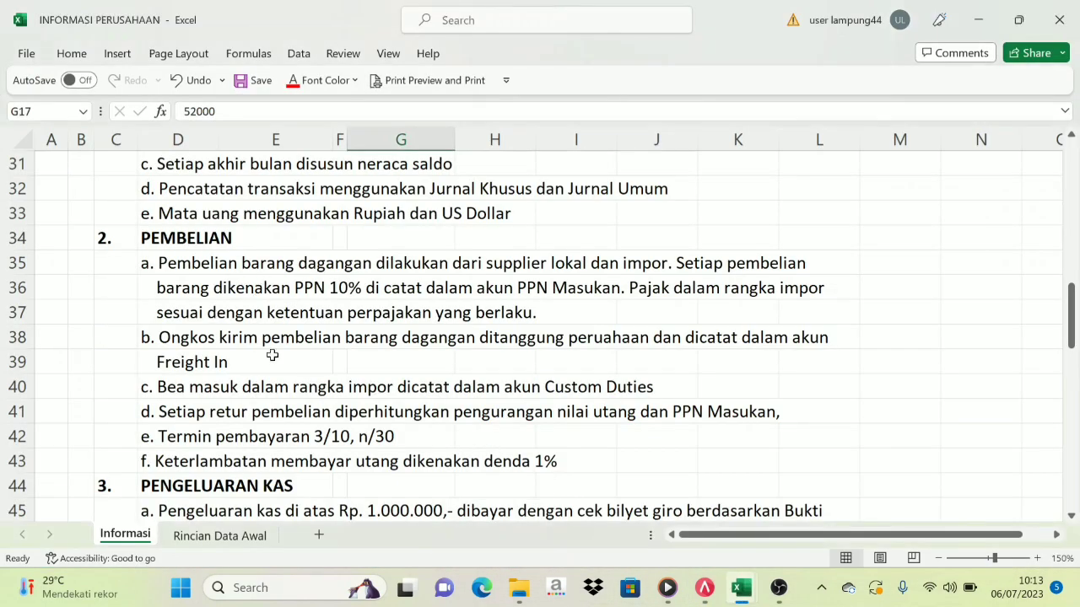
{"action": "scroll", "coordinate": [308, 384], "scroll_direction": "down", "scroll_amount": 4}
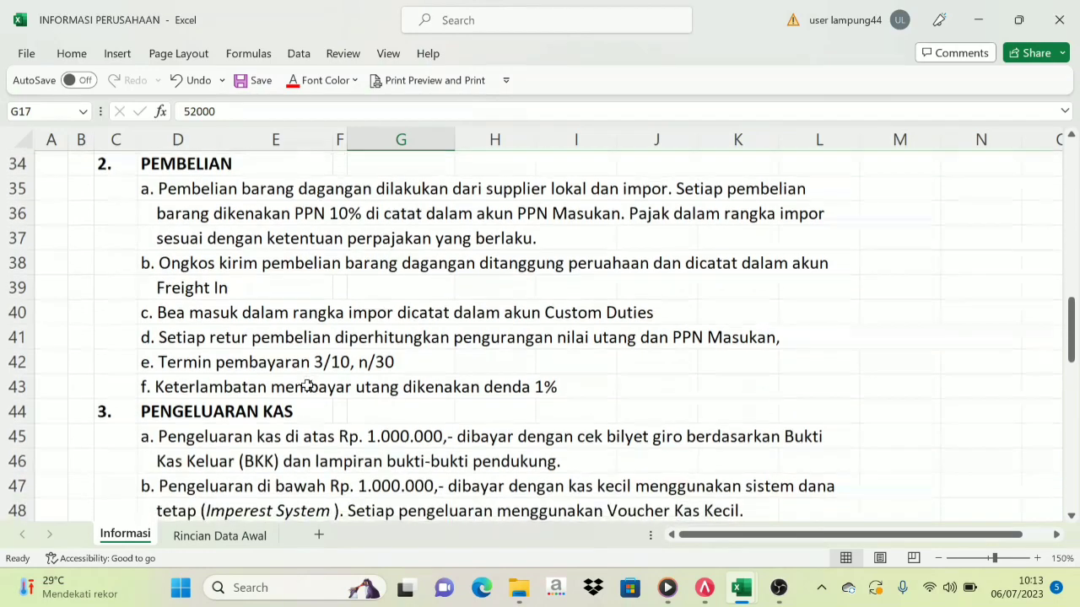
{"action": "scroll", "coordinate": [307, 384], "scroll_direction": "down", "scroll_amount": 1}
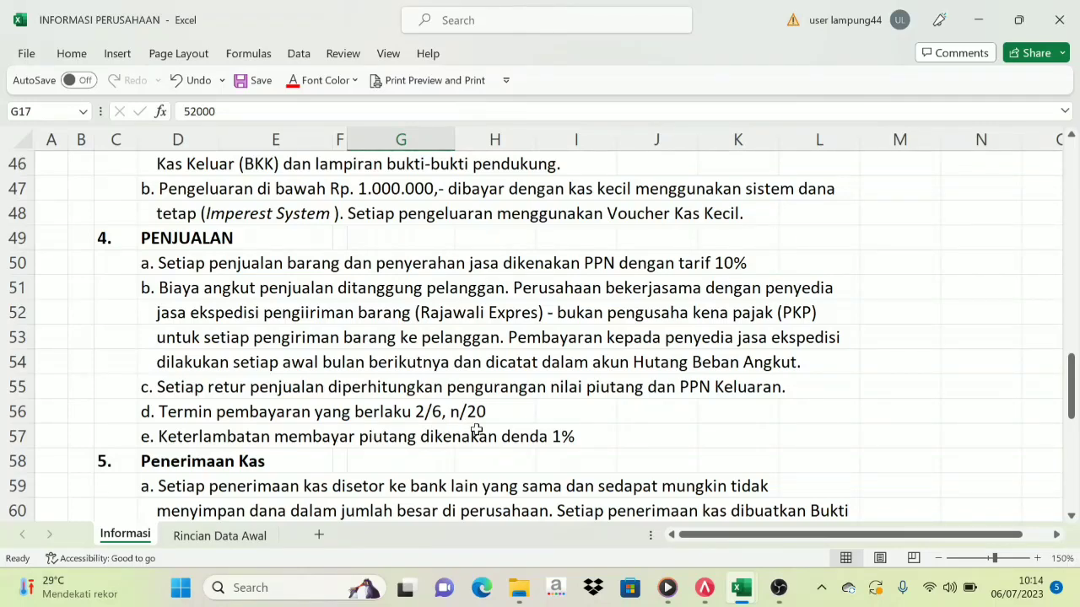
{"action": "left_click", "coordinate": [704, 588]}
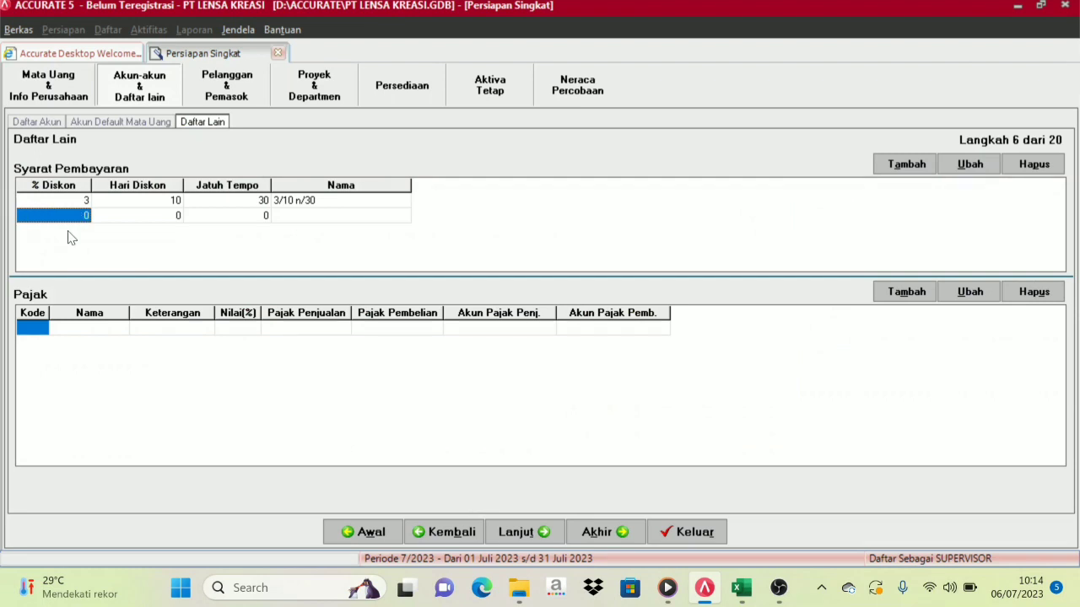
{"action": "type", "text": "2"}
{"action": "key", "text": "Tab"}
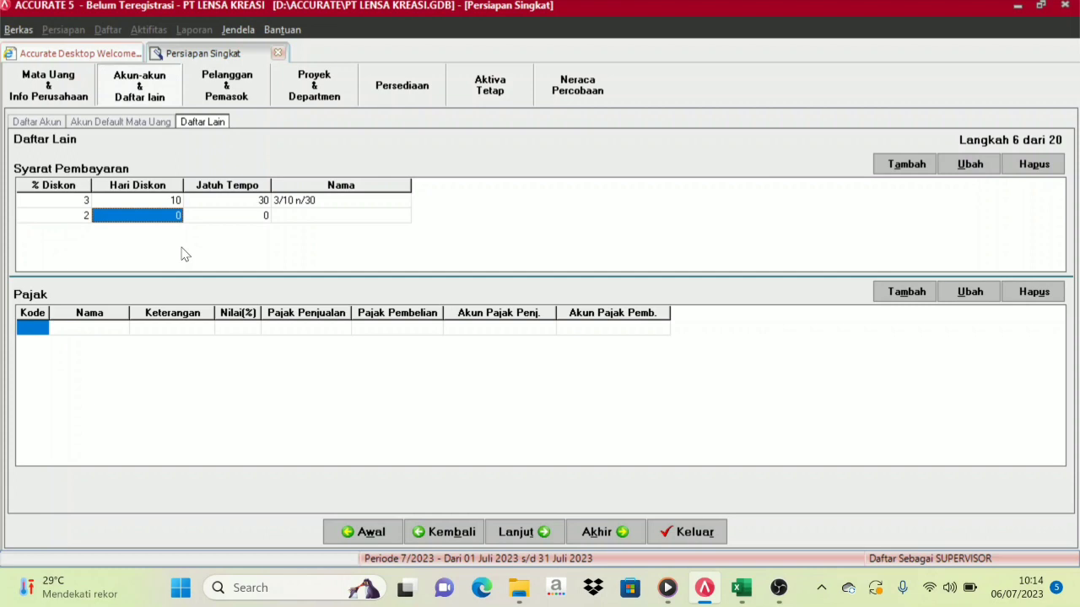
{"action": "type", "text": "6"}
{"action": "key", "text": "Tab"}
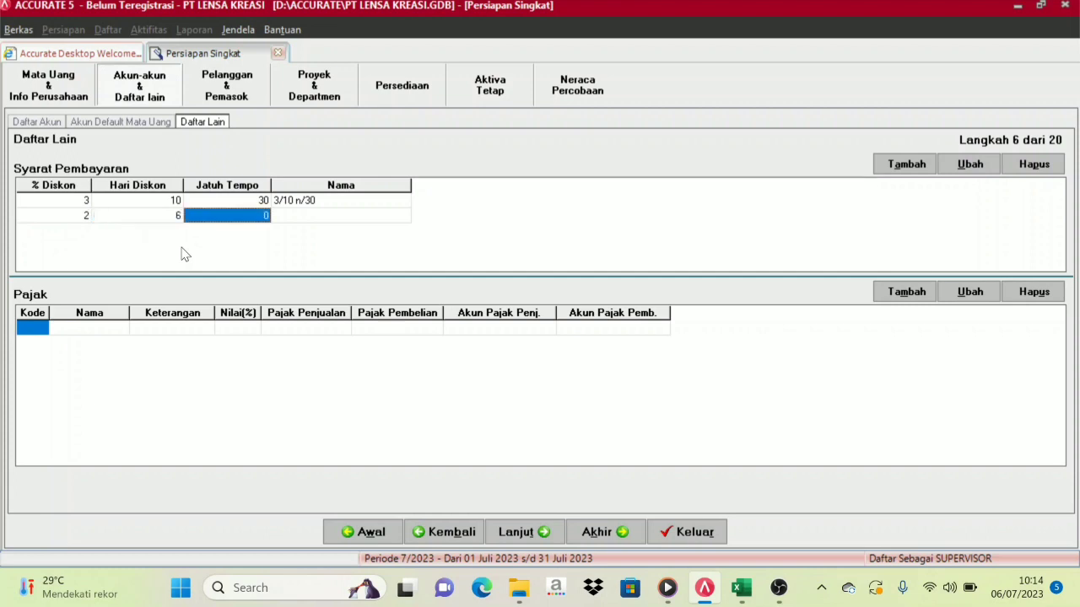
{"action": "type", "text": "2"}
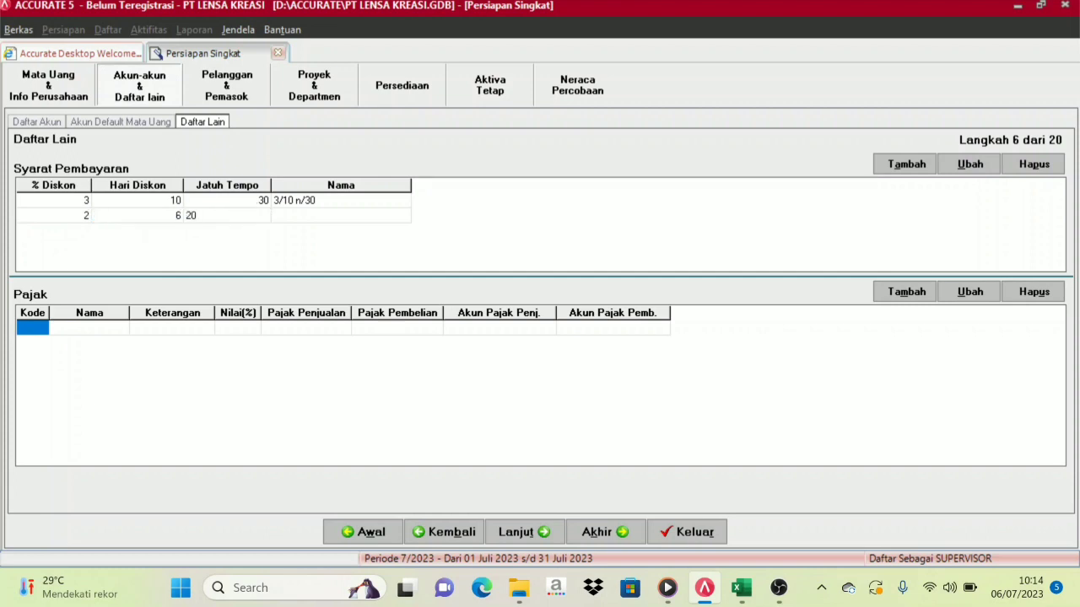
{"action": "key", "text": "Tab"}
{"action": "key", "text": "Tab"}
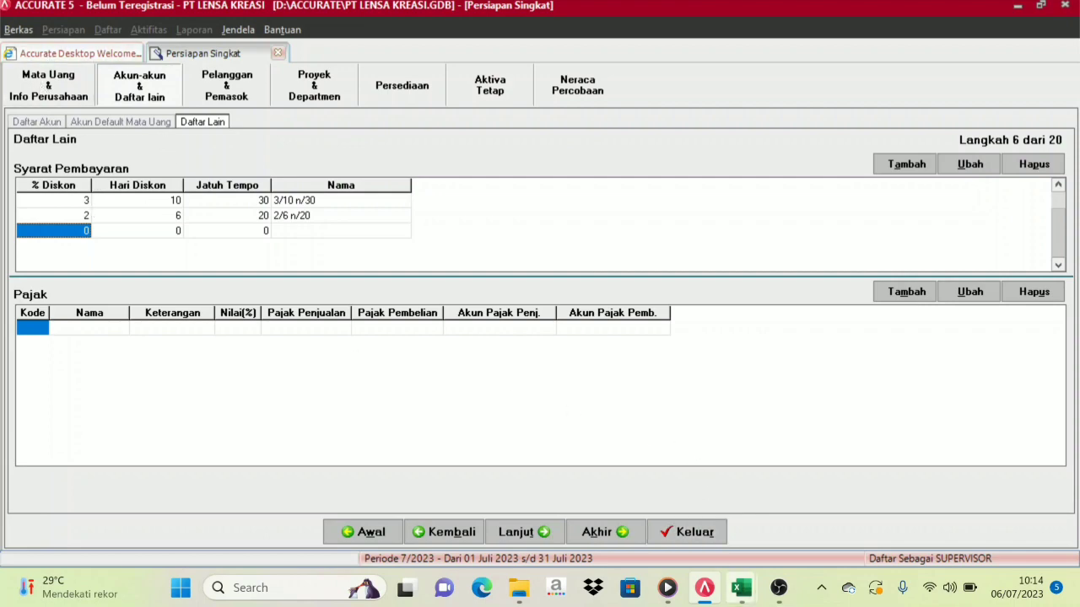
Step: Examine the purchase and sales policies and the company description in the Excel workbook for the types of sales made, and return to Accurate
{"action": "mouse_move", "coordinate": [741, 588]}
{"action": "left_click", "coordinate": [570, 489]}
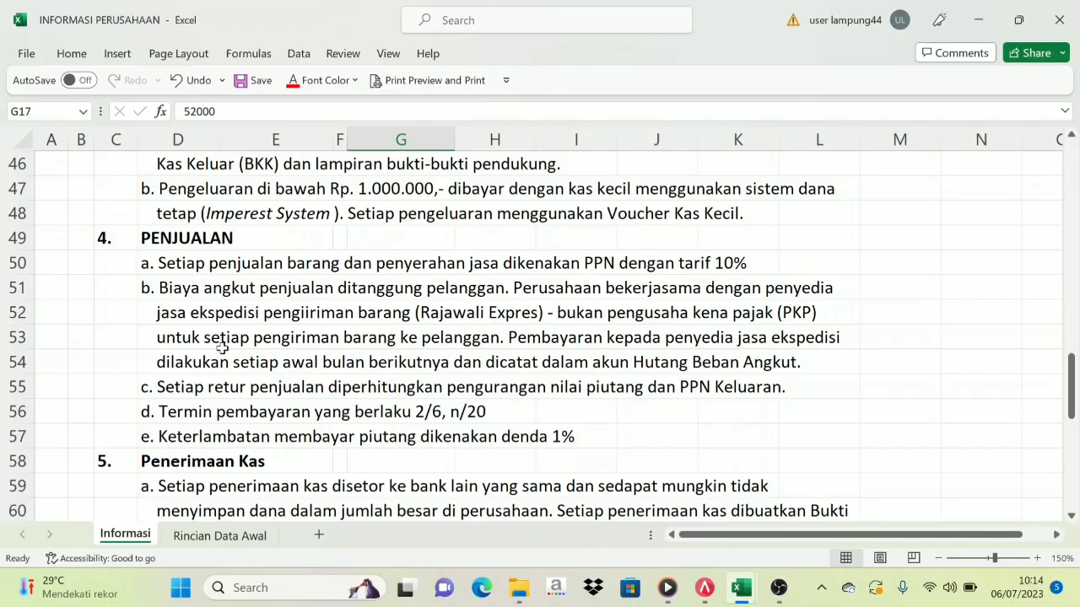
{"action": "scroll", "coordinate": [222, 347], "scroll_direction": "up", "scroll_amount": 6}
{"action": "scroll", "coordinate": [210, 335], "scroll_direction": "down", "scroll_amount": 1}
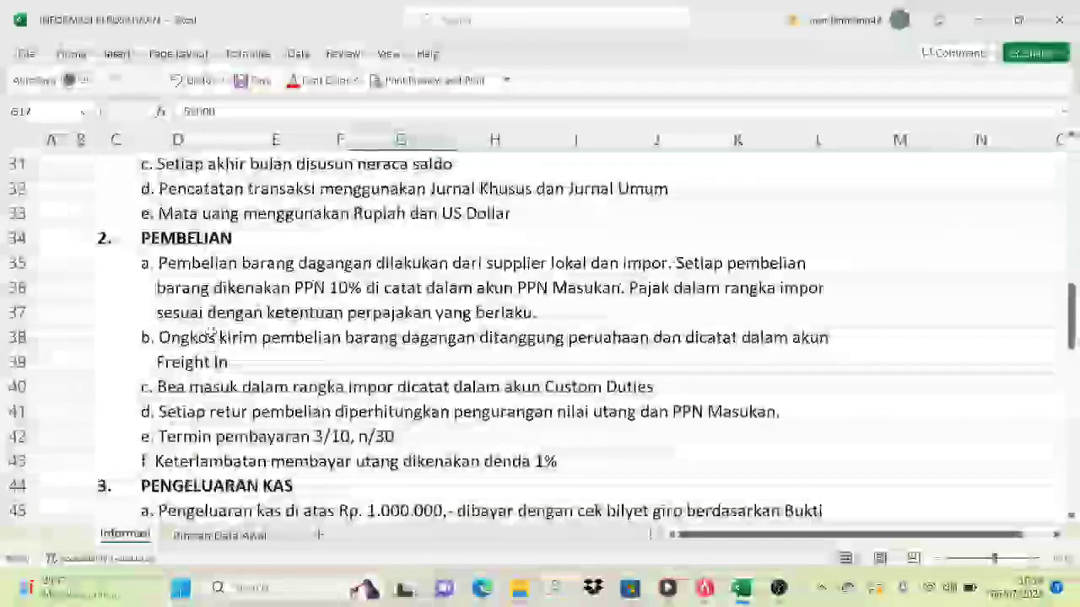
{"action": "scroll", "coordinate": [211, 335], "scroll_direction": "down", "scroll_amount": 5}
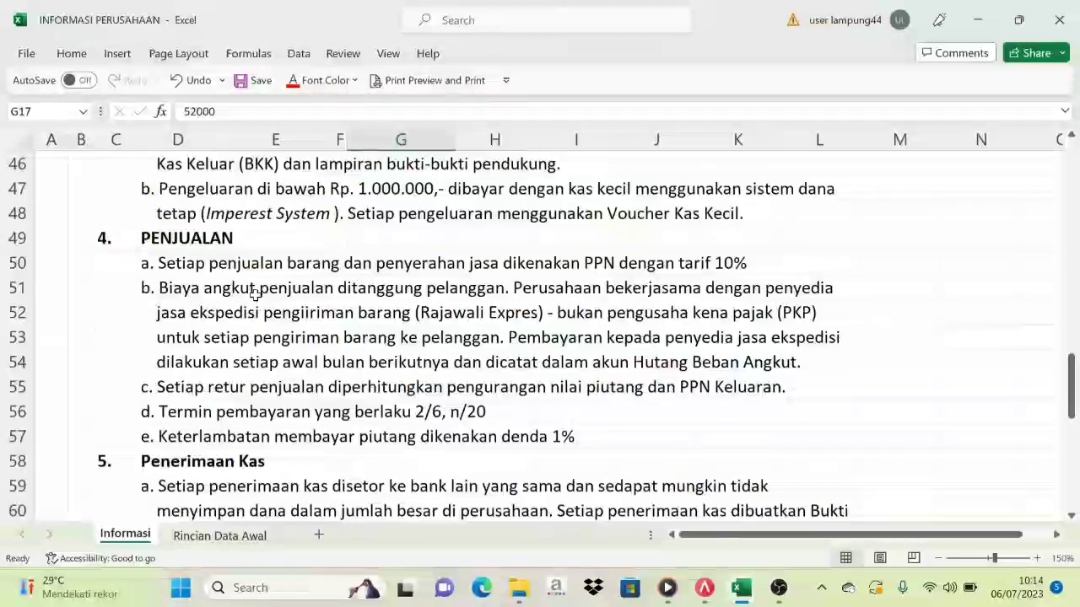
{"action": "scroll", "coordinate": [257, 300], "scroll_direction": "up", "scroll_amount": 1}
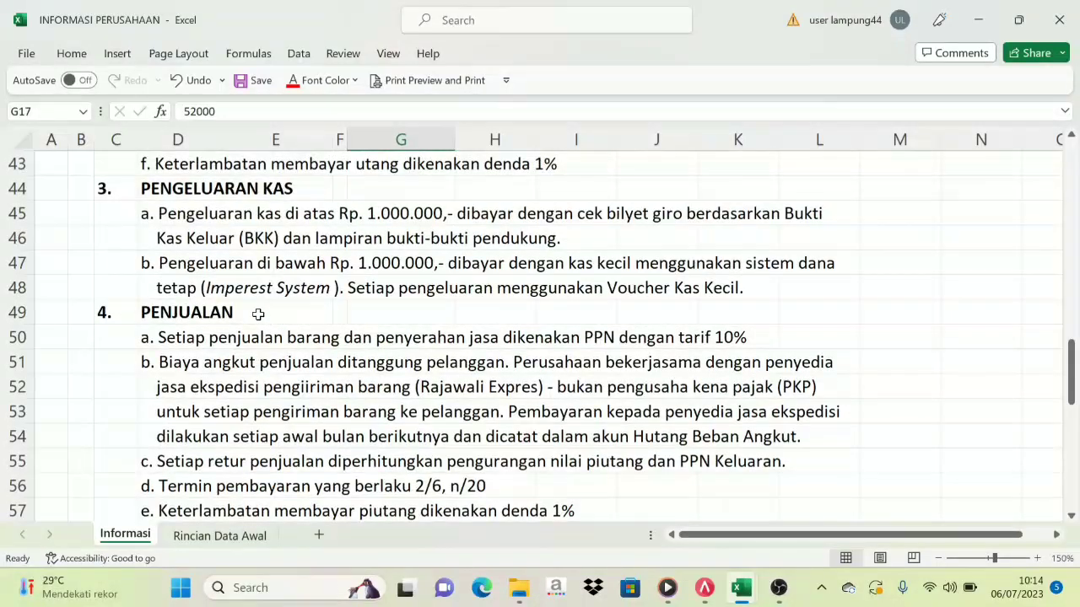
{"action": "scroll", "coordinate": [261, 337], "scroll_direction": "up", "scroll_amount": 5}
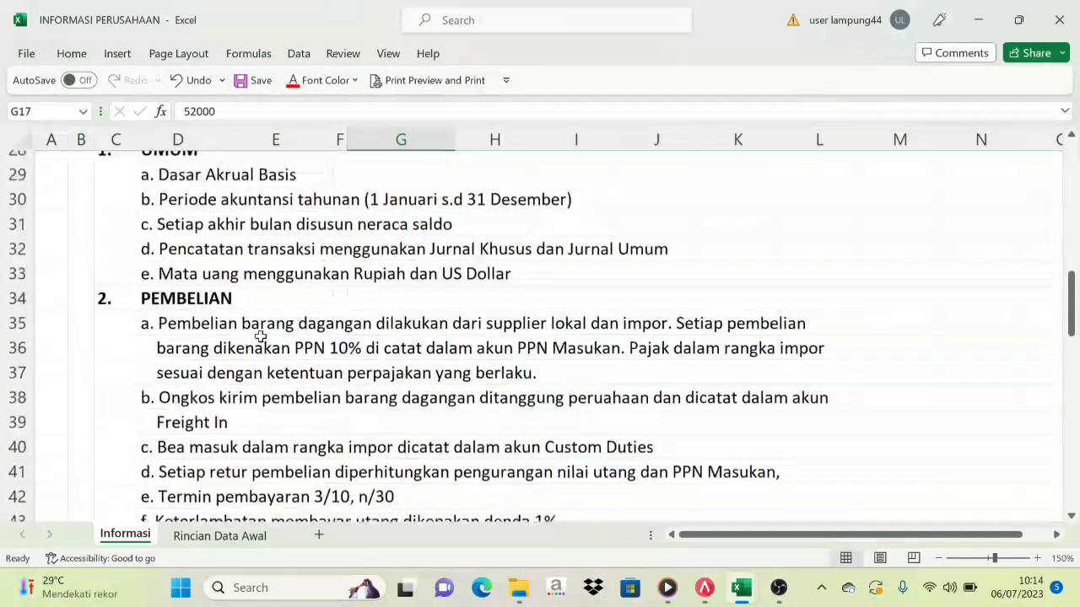
{"action": "scroll", "coordinate": [260, 336], "scroll_direction": "up", "scroll_amount": 4}
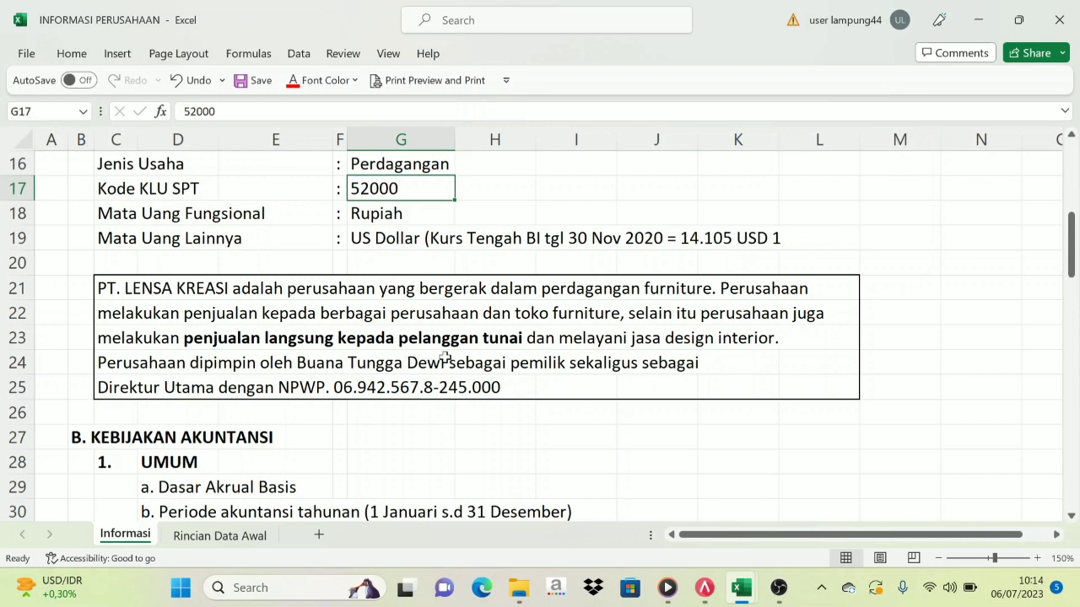
{"action": "left_click", "coordinate": [386, 354]}
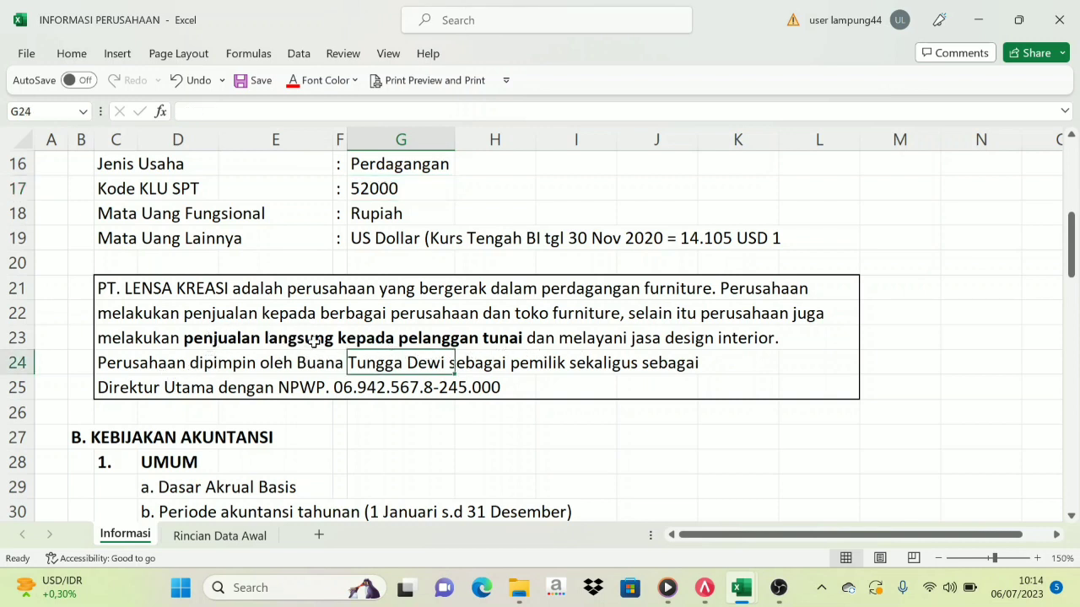
{"action": "scroll", "coordinate": [404, 341], "scroll_direction": "down", "scroll_amount": 1}
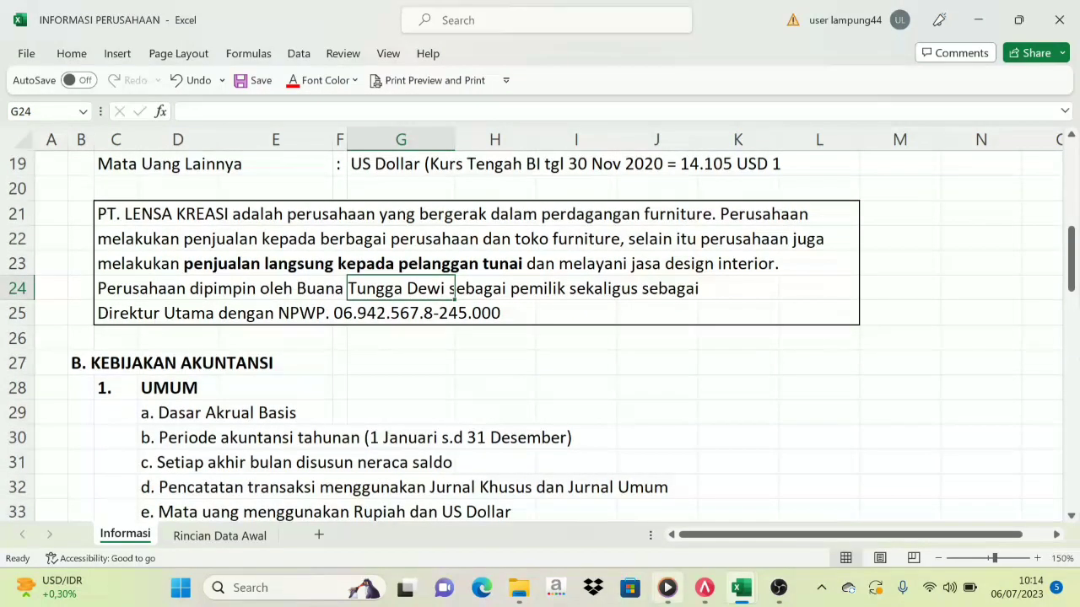
{"action": "left_click", "coordinate": [707, 592]}
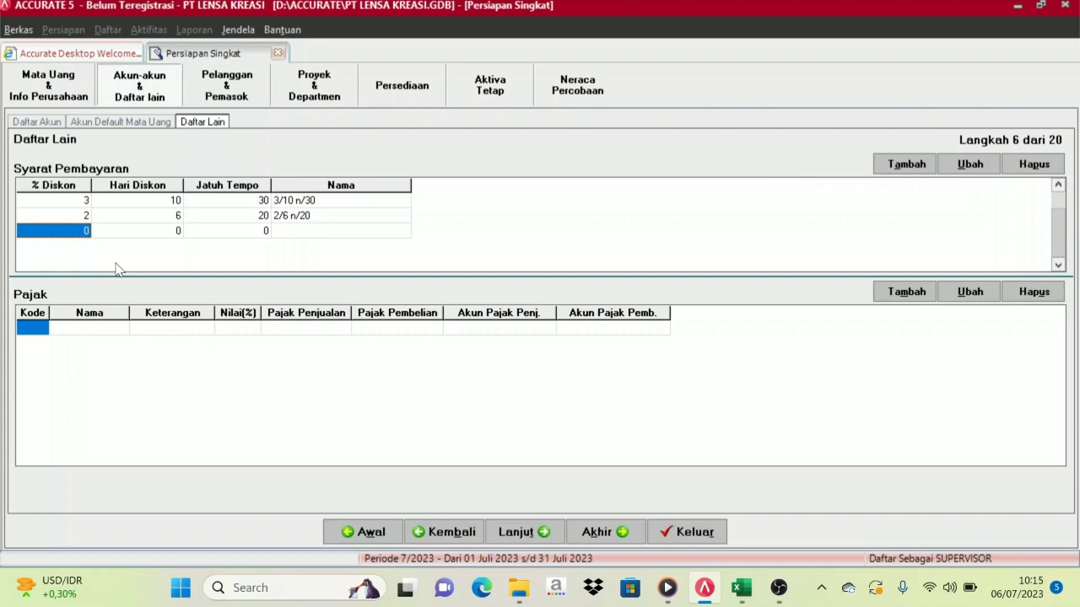
Step: Add a payment term named C.O.D to Syarat Pembayaran with % Diskon 0, Hari Diskon 0 and Jatuh Tempo 0
{"action": "key", "text": "Tab"}
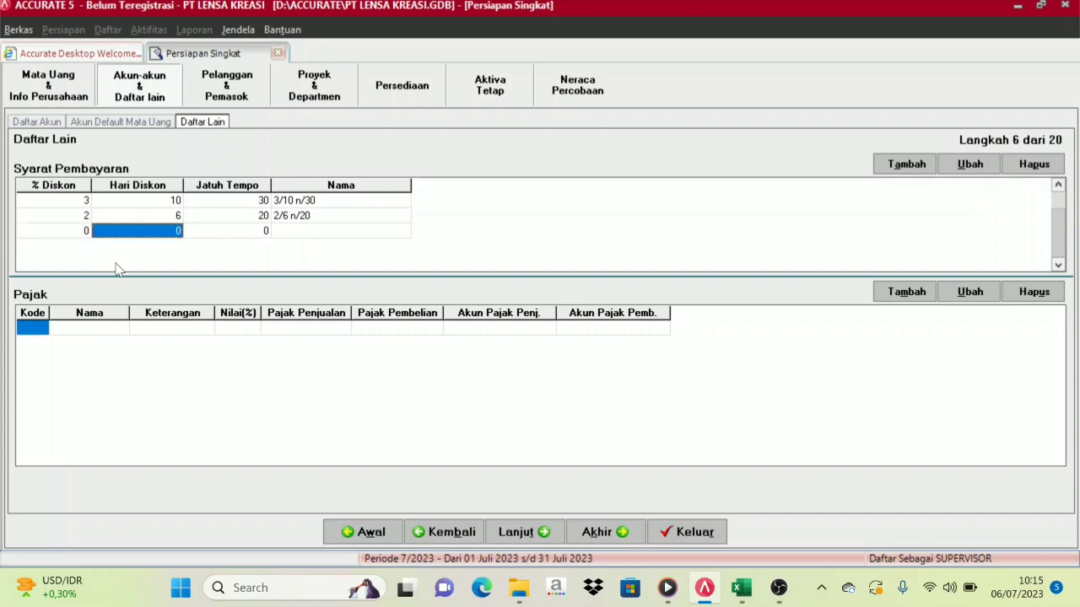
{"action": "type", "text": "0"}
{"action": "key", "text": "Tab"}
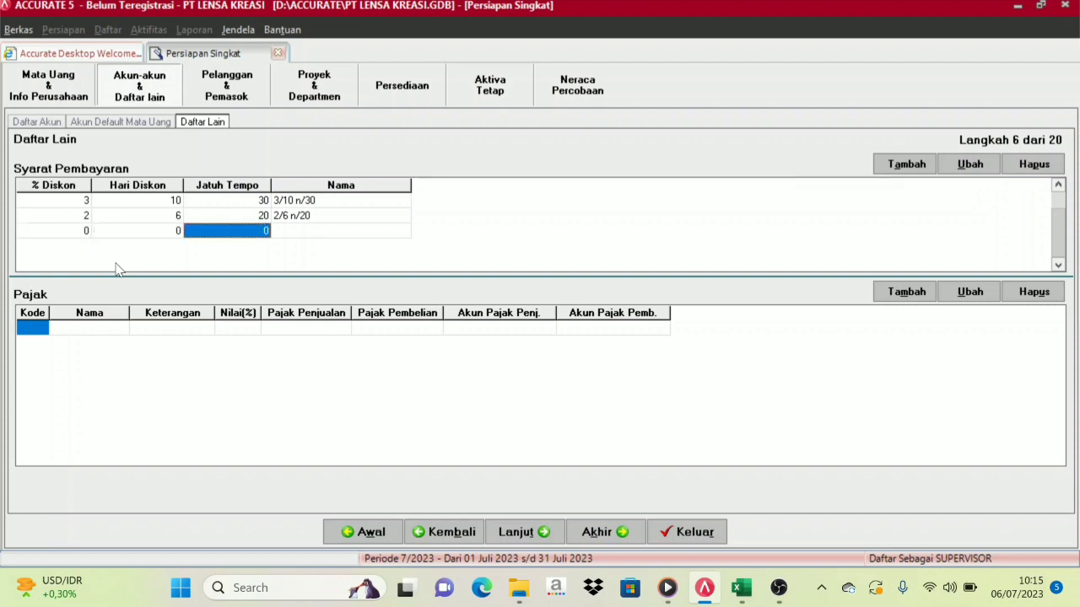
{"action": "type", "text": "0"}
{"action": "key", "text": "Tab"}
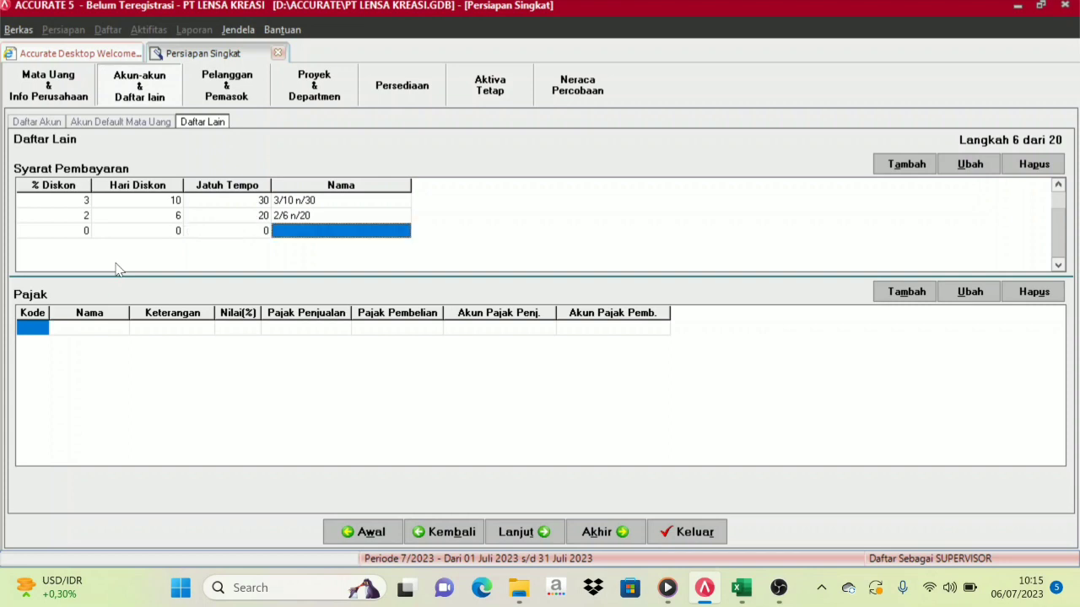
{"action": "type", "text": "C.O.D"}
{"action": "key", "text": "Tab"}
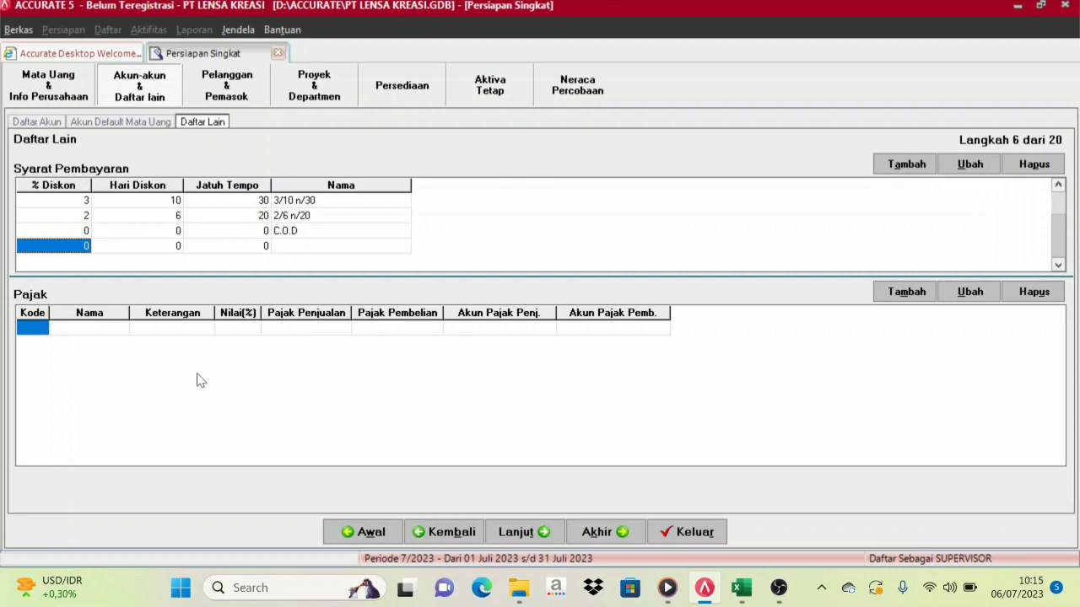
Step: Examine the PPN rules under PEMBELIAN and PENJUALAN in the INFORMASI PERUSAHAAN workbook in Excel, and return to Accurate
{"action": "mouse_move", "coordinate": [741, 588]}
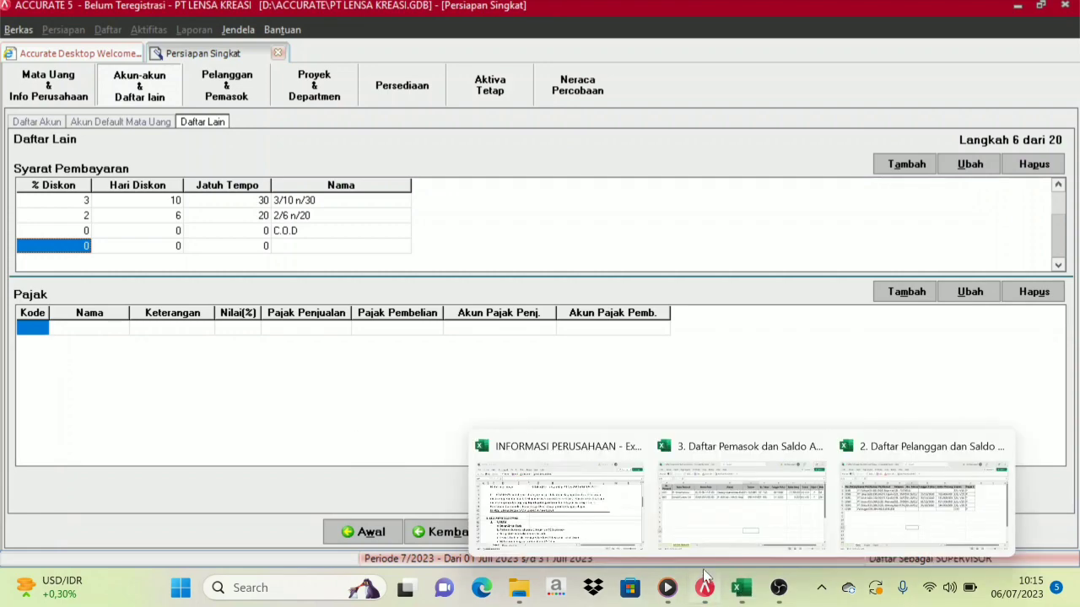
{"action": "left_click", "coordinate": [563, 513]}
{"action": "scroll", "coordinate": [345, 367], "scroll_direction": "down", "scroll_amount": 4}
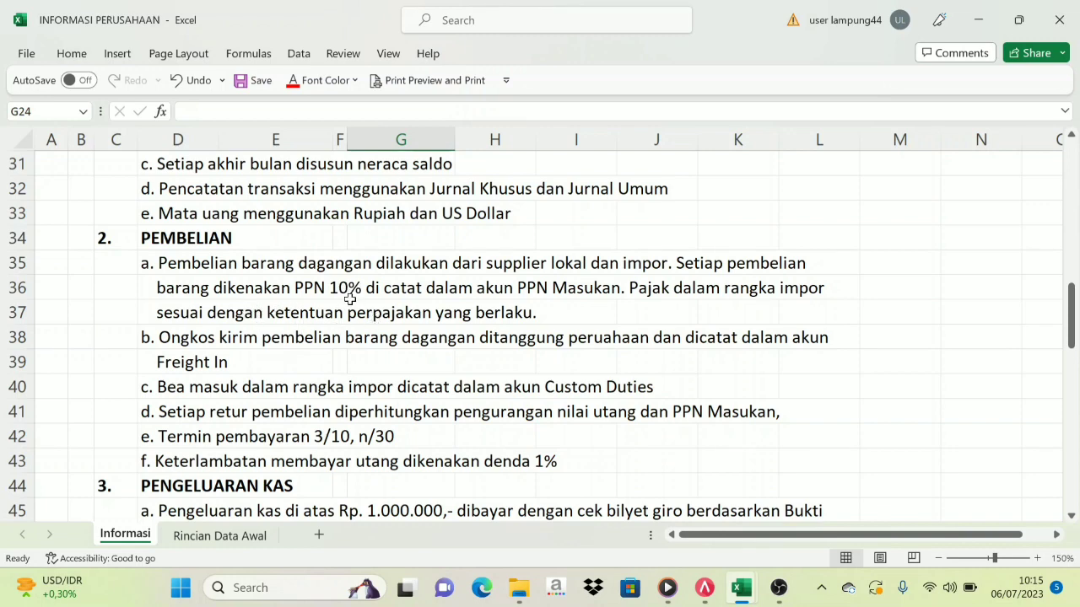
{"action": "scroll", "coordinate": [350, 299], "scroll_direction": "down", "scroll_amount": 5}
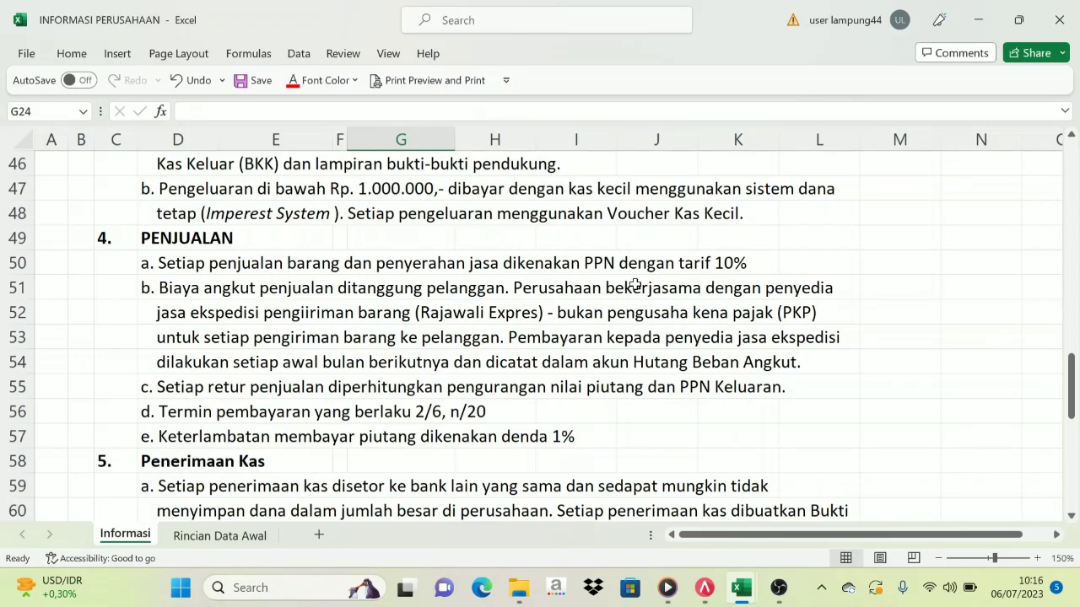
{"action": "scroll", "coordinate": [632, 281], "scroll_direction": "up", "scroll_amount": 4}
{"action": "scroll", "coordinate": [376, 381], "scroll_direction": "up", "scroll_amount": 2}
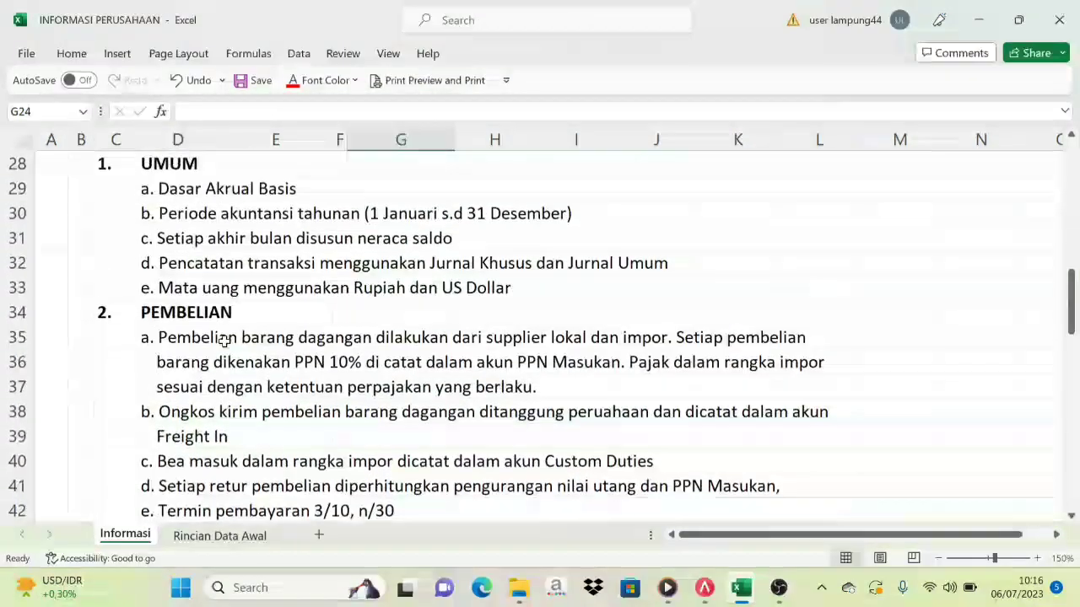
{"action": "scroll", "coordinate": [203, 341], "scroll_direction": "down", "scroll_amount": 4}
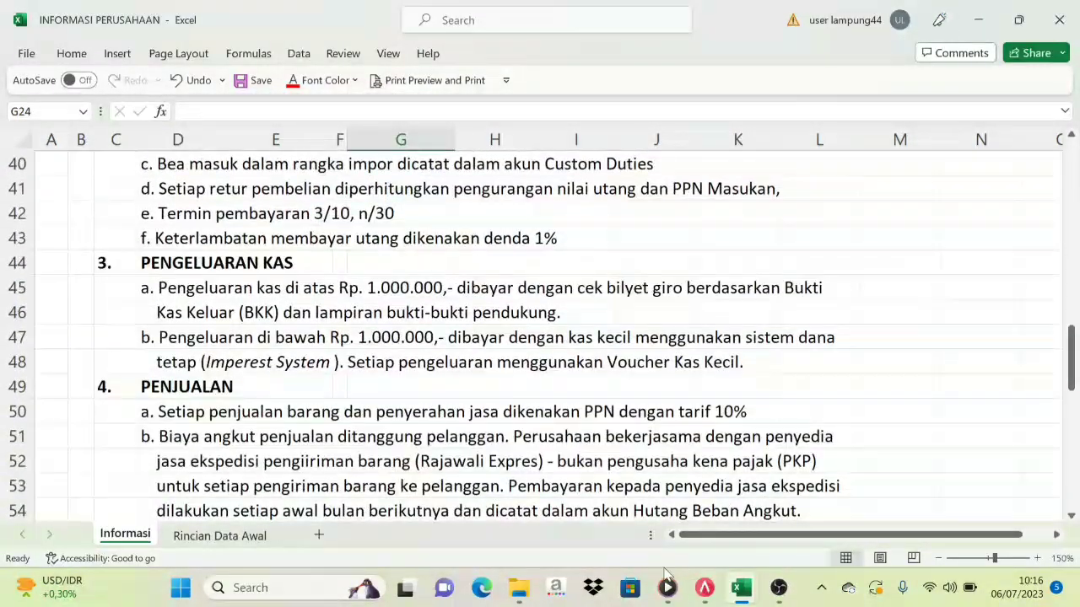
{"action": "left_click", "coordinate": [704, 588]}
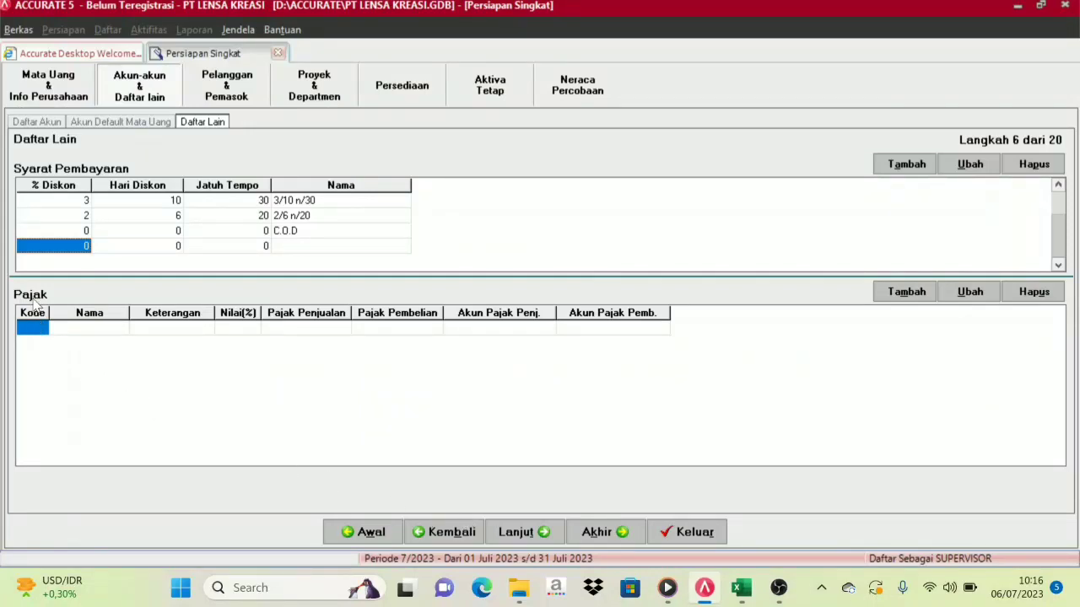
Step: Enter a tax in the Pajak table with Kode P, Nama PPN, Keterangan Pajak Pertambahan Nilai and Nilai(%) 10
{"action": "left_click", "coordinate": [32, 329]}
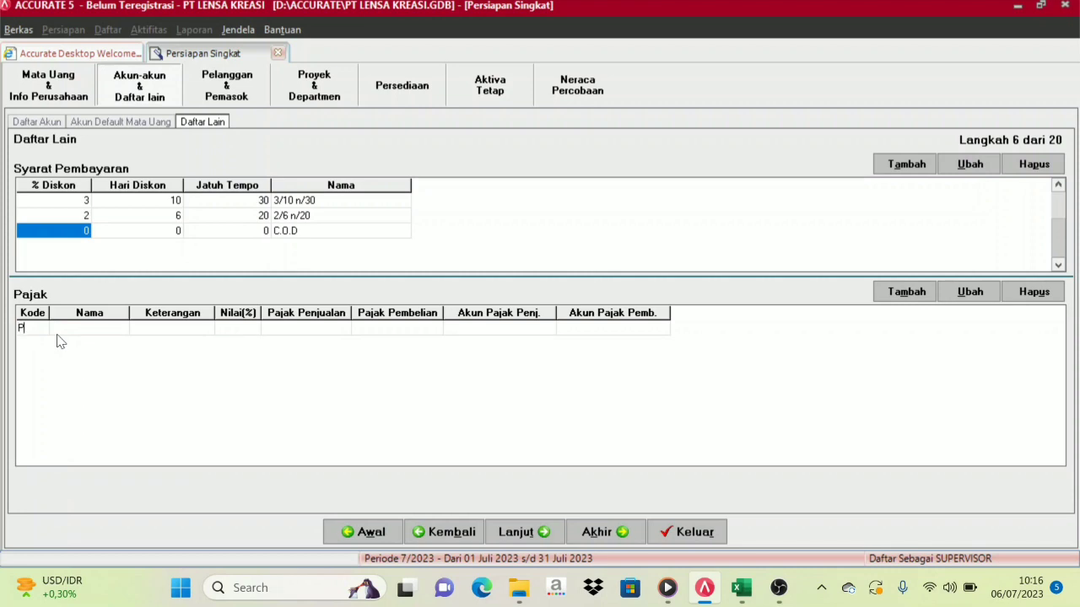
{"action": "key", "text": "Caps_Lock"}
{"action": "type", "text": "P"}
{"action": "key", "text": "Tab"}
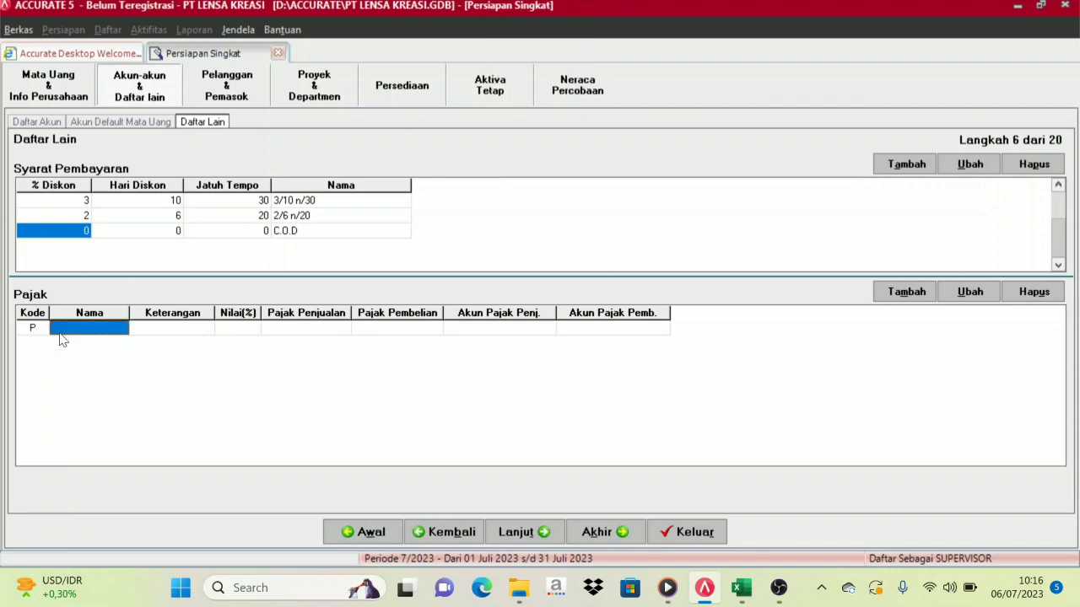
{"action": "type", "text": "PPN"}
{"action": "key", "text": "Tab"}
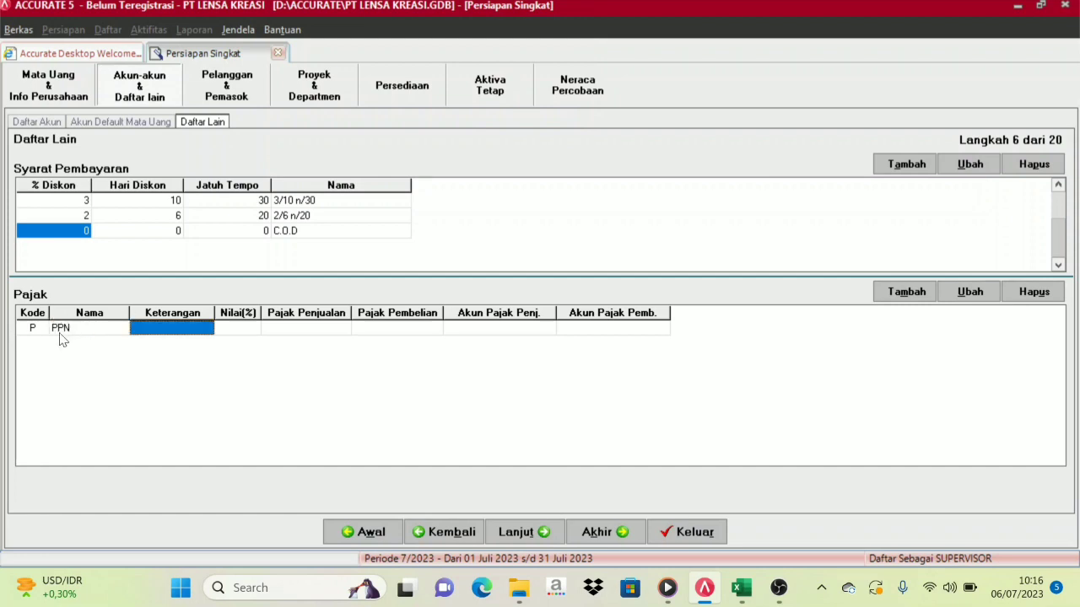
{"action": "key", "text": "Caps_Lock"}
{"action": "type", "text": "Pajak Pertambah"}
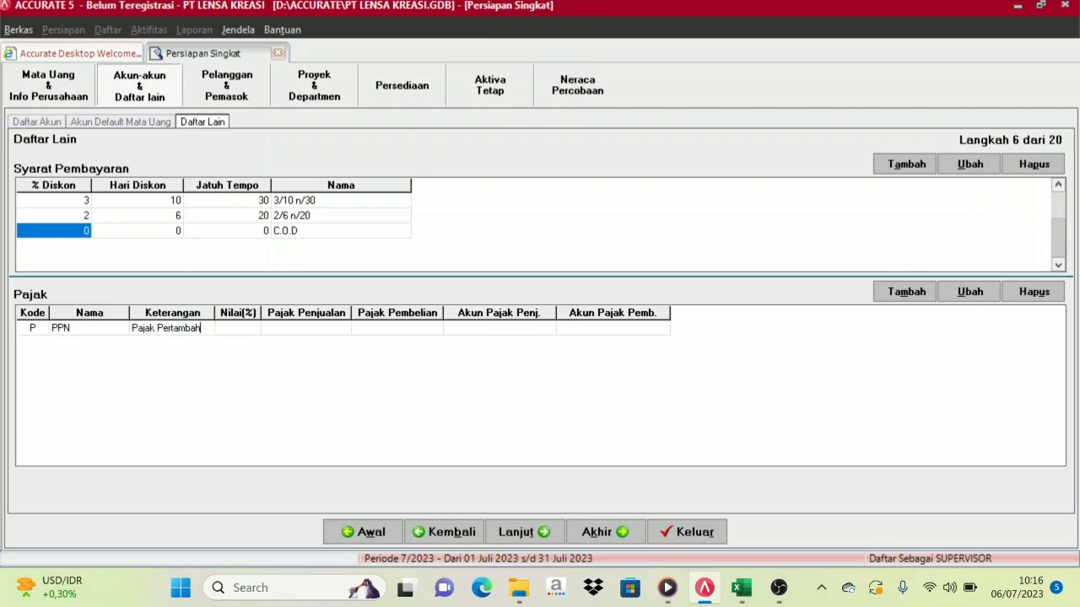
{"action": "type", "text": "an Nilai"}
{"action": "key", "text": "Tab"}
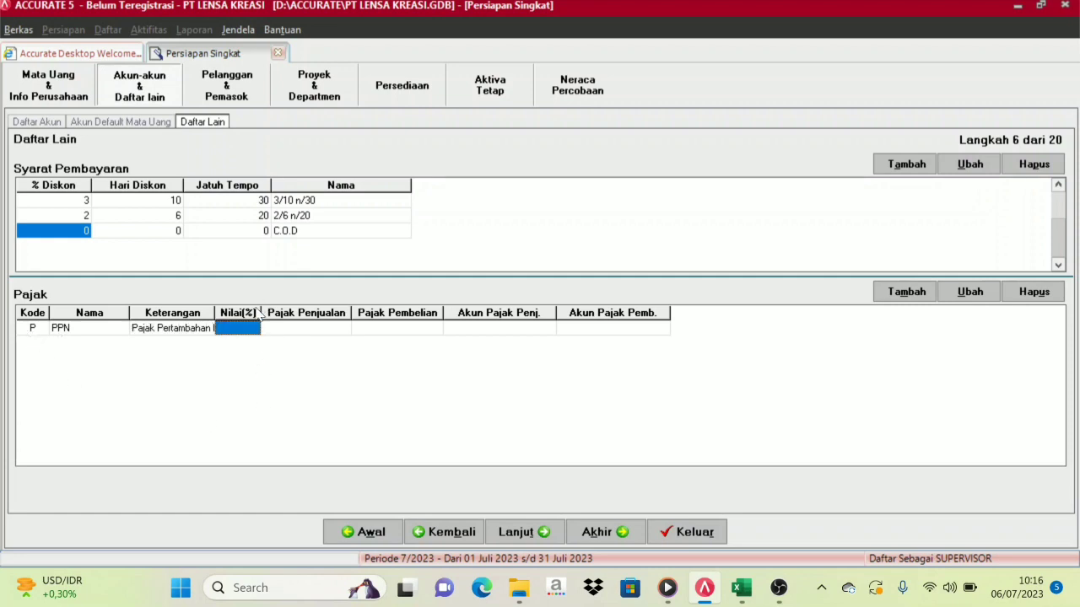
{"action": "type", "text": "10"}
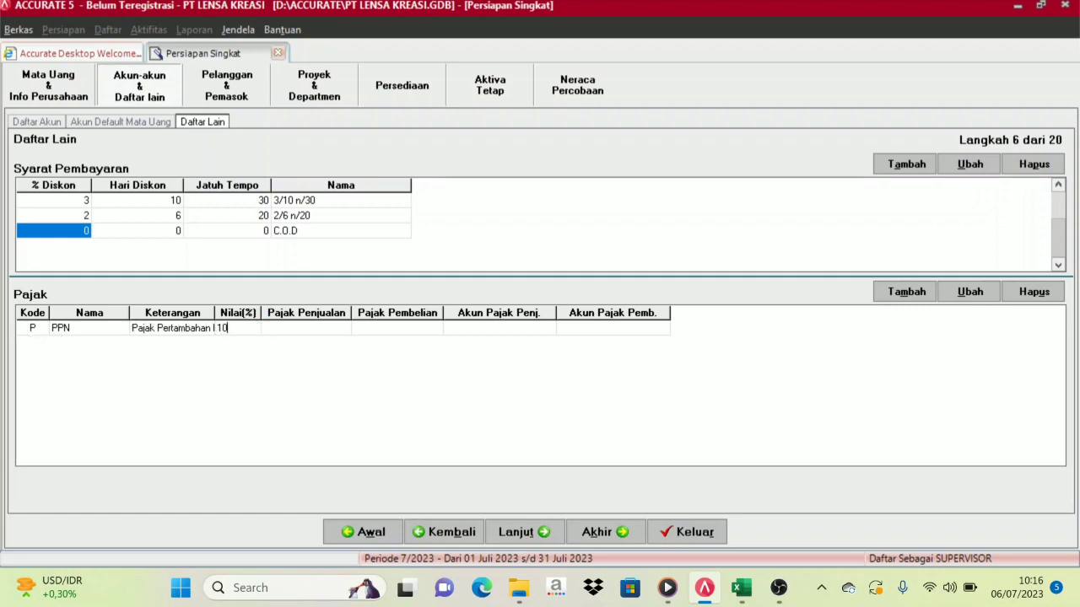
{"action": "key", "text": "Tab"}
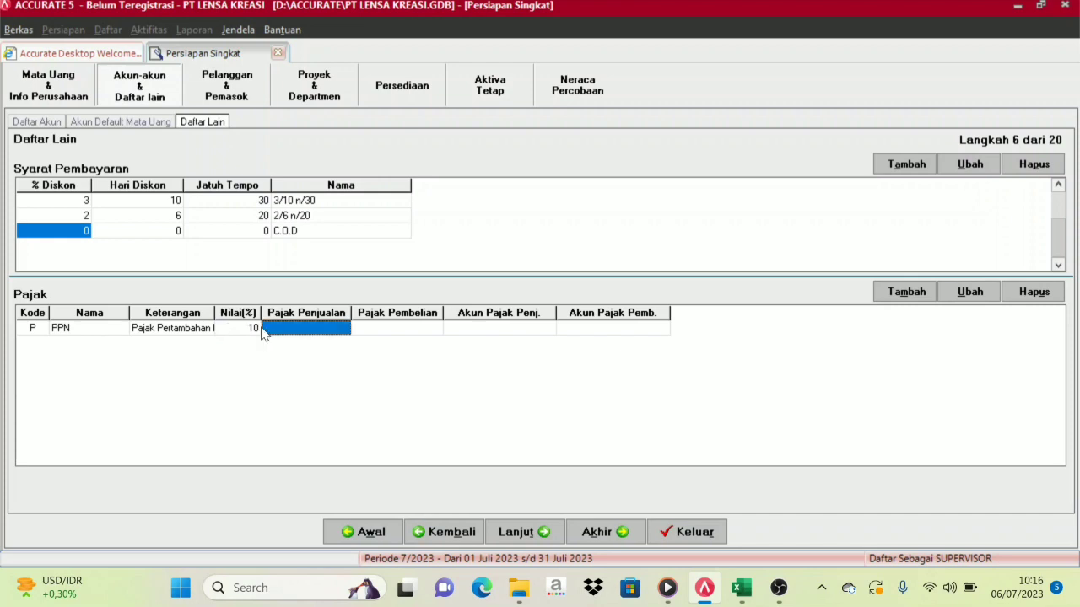
{"action": "left_click", "coordinate": [325, 331]}
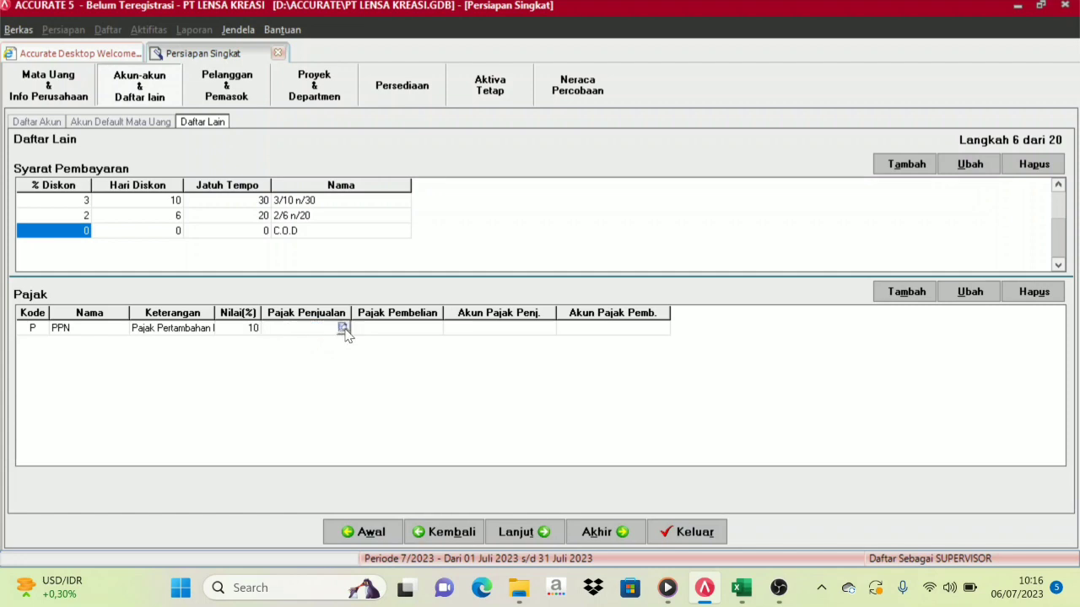
{"action": "left_click", "coordinate": [343, 328]}
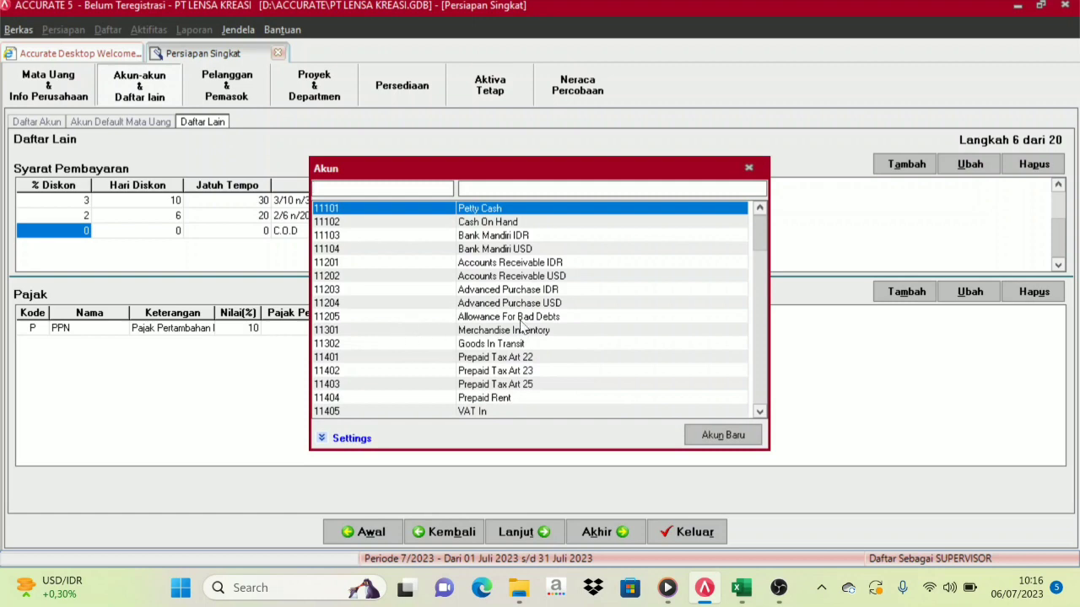
{"action": "left_click", "coordinate": [494, 412]}
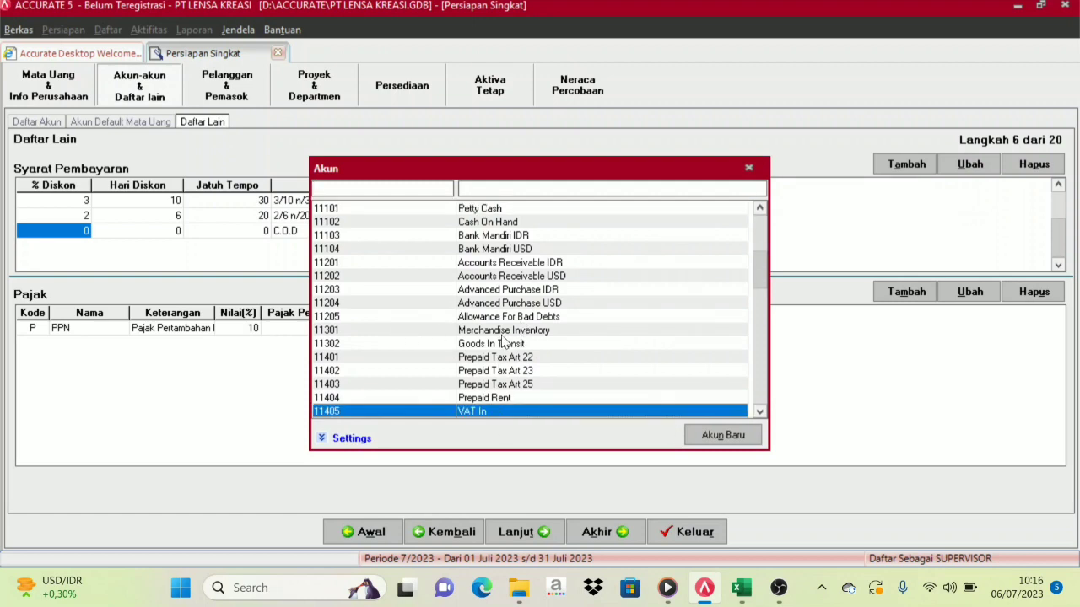
{"action": "scroll", "coordinate": [503, 339], "scroll_direction": "up", "scroll_amount": 5}
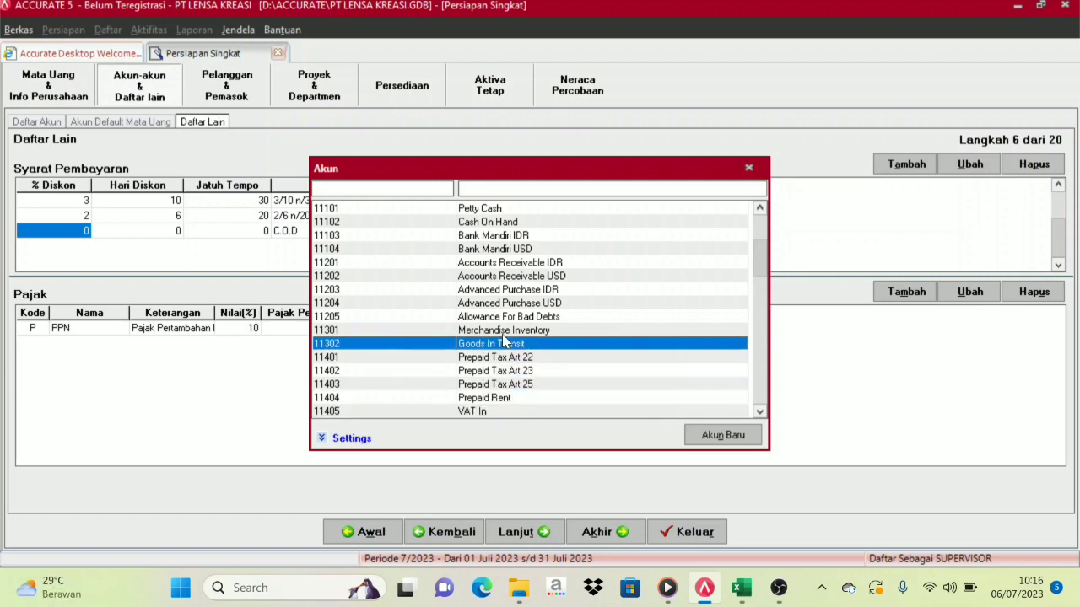
{"action": "scroll", "coordinate": [521, 252], "scroll_direction": "down", "scroll_amount": 3}
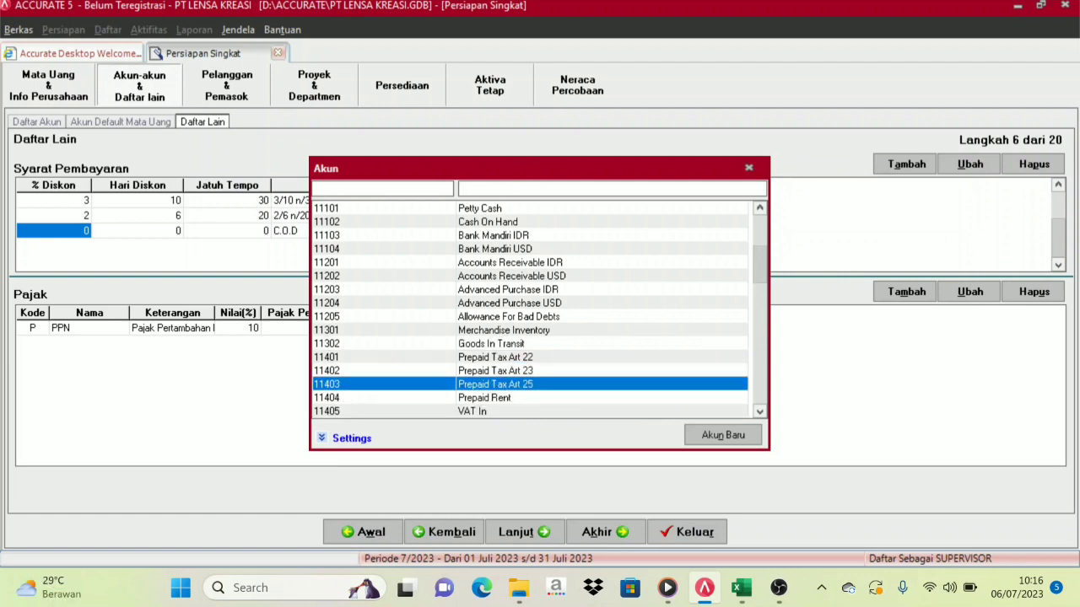
{"action": "type", "text": "vat"}
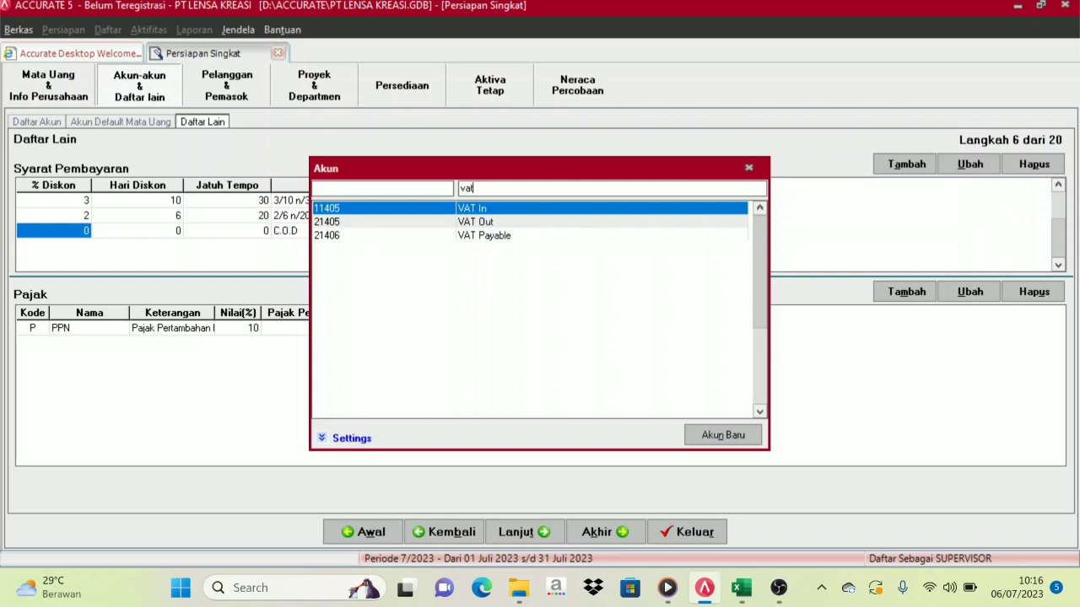
{"action": "left_click", "coordinate": [469, 223]}
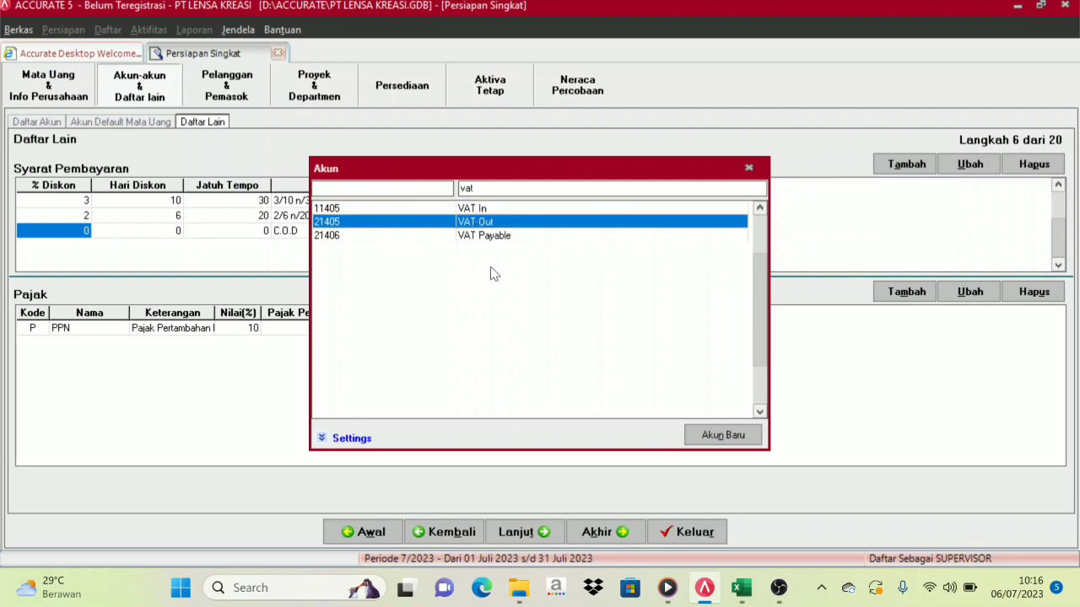
{"action": "left_click", "coordinate": [731, 443]}
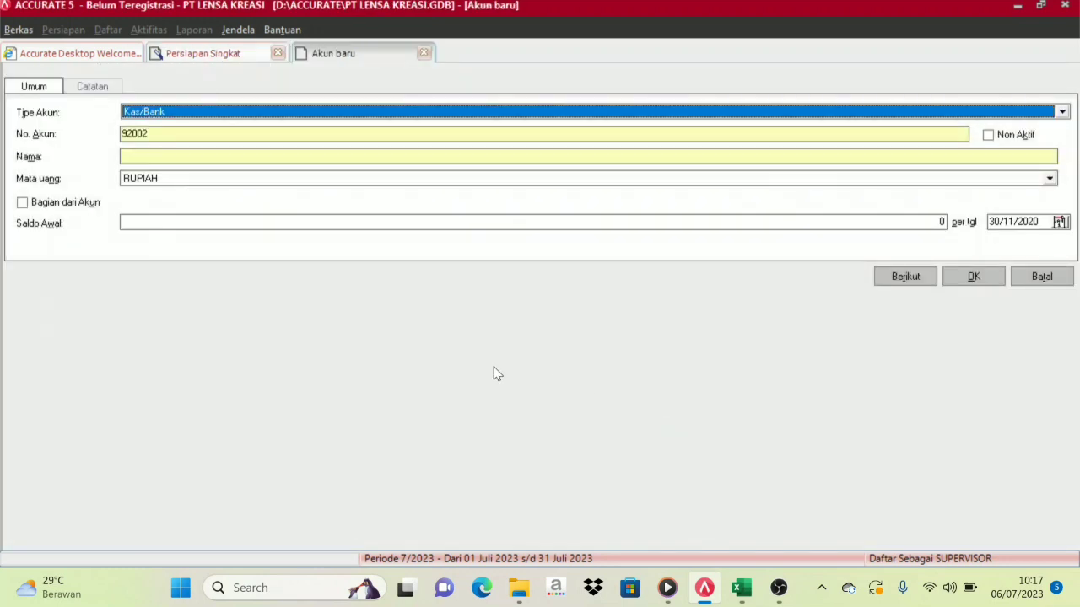
{"action": "left_click", "coordinate": [1042, 275]}
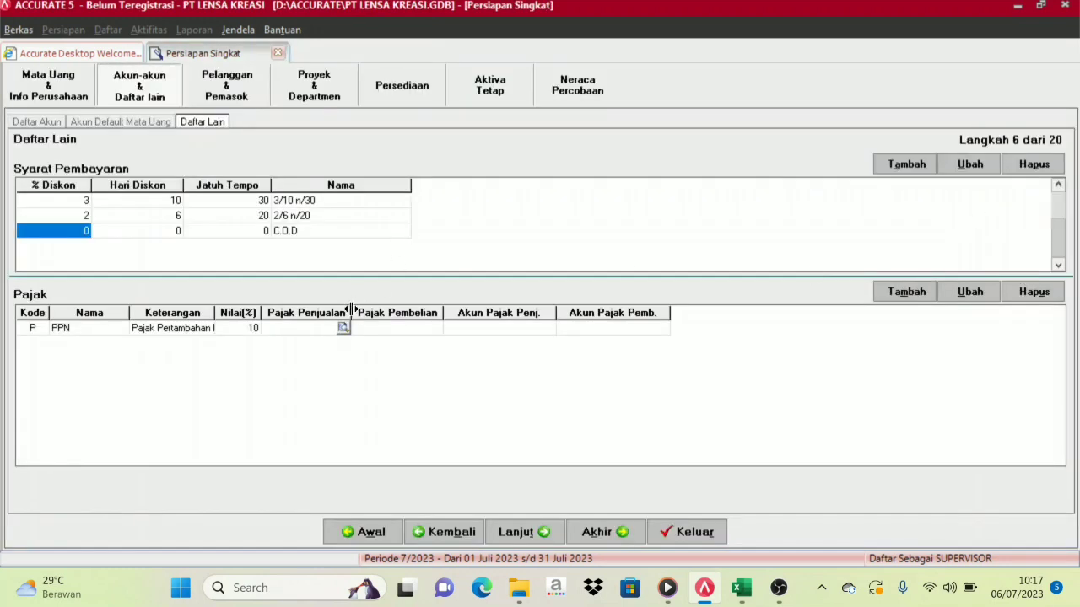
Step: Search the account list for vat and assign 21405 VAT Out as the PPN tax's Pajak Penjualan account
{"action": "left_click", "coordinate": [342, 328]}
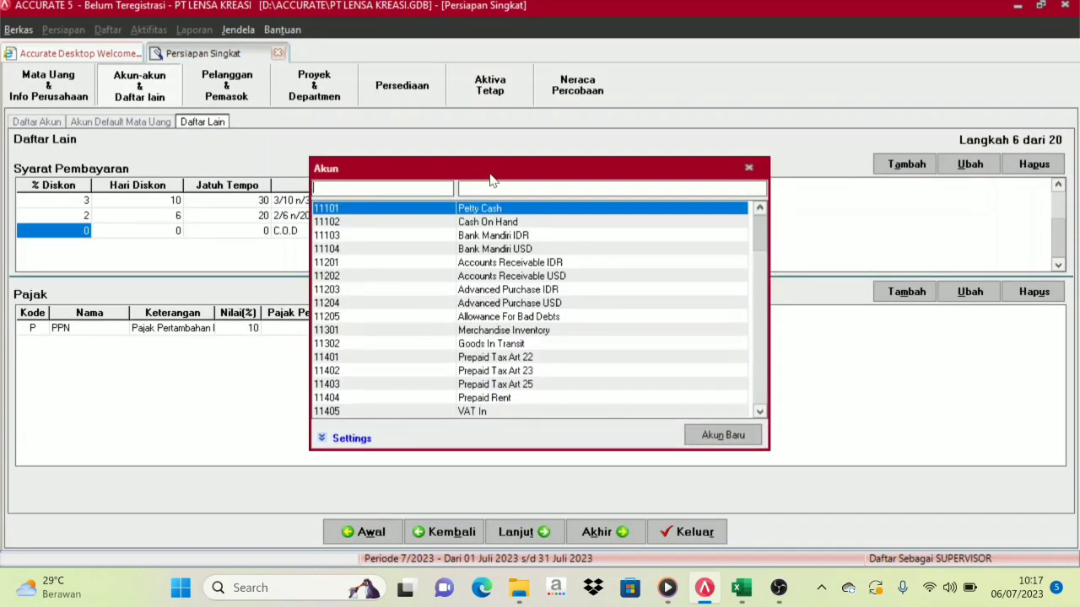
{"action": "type", "text": "vat"}
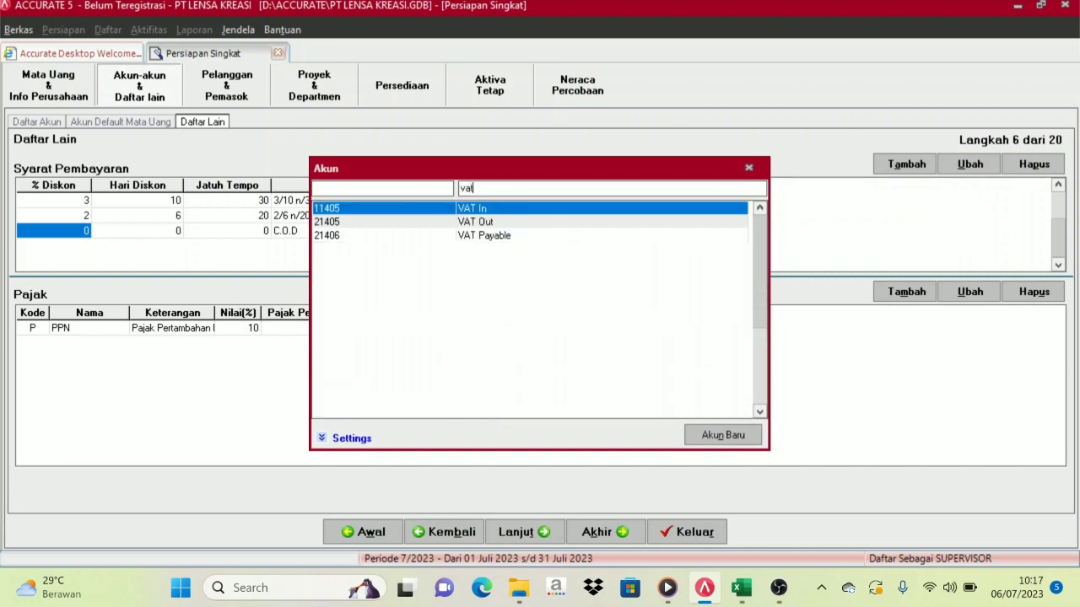
{"action": "double_click", "coordinate": [484, 223]}
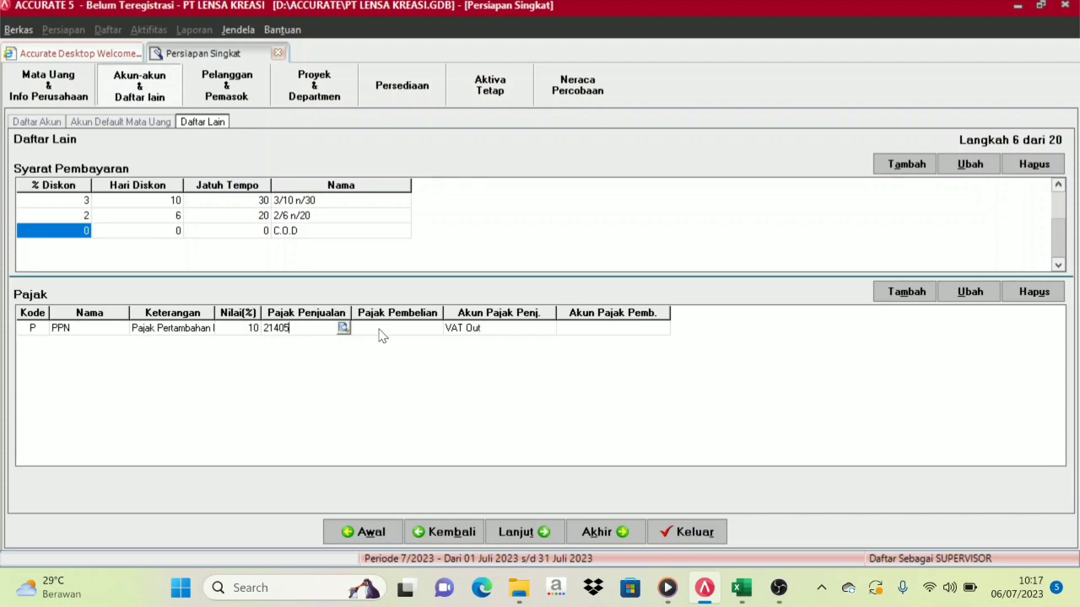
Step: Assign 11405 VAT In as the PPN tax's Pajak Pembelian account
{"action": "left_click", "coordinate": [413, 331]}
{"action": "left_click", "coordinate": [424, 332]}
{"action": "left_click", "coordinate": [434, 329]}
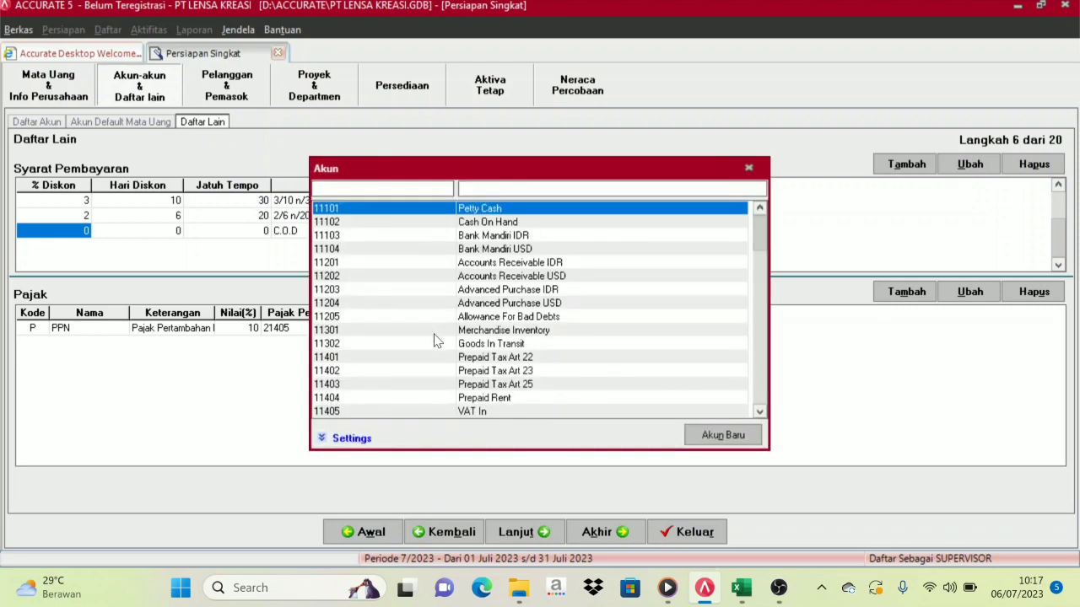
{"action": "left_click", "coordinate": [484, 413]}
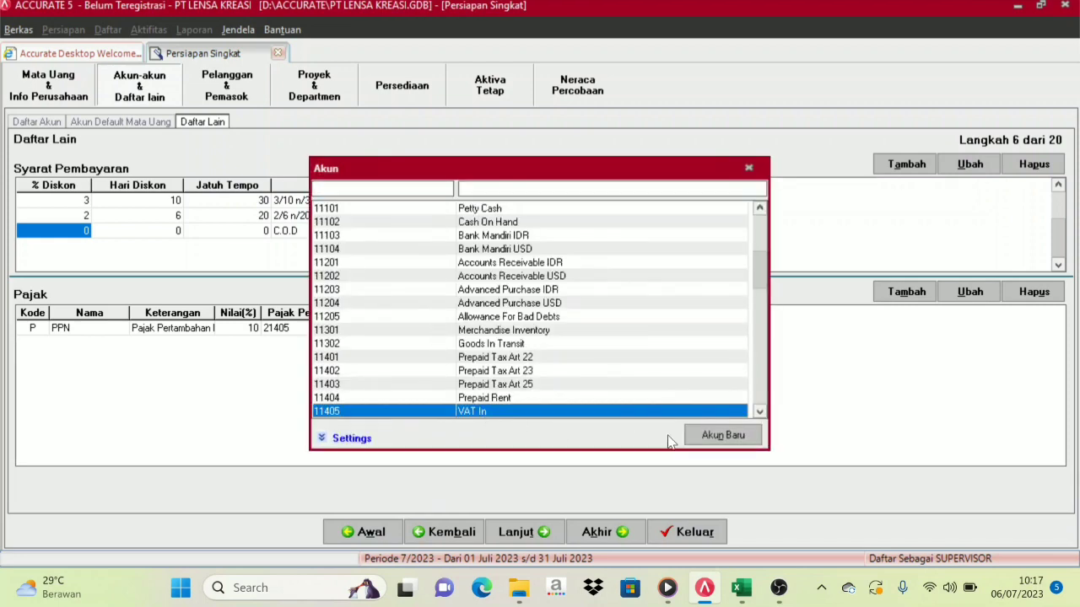
{"action": "double_click", "coordinate": [483, 413]}
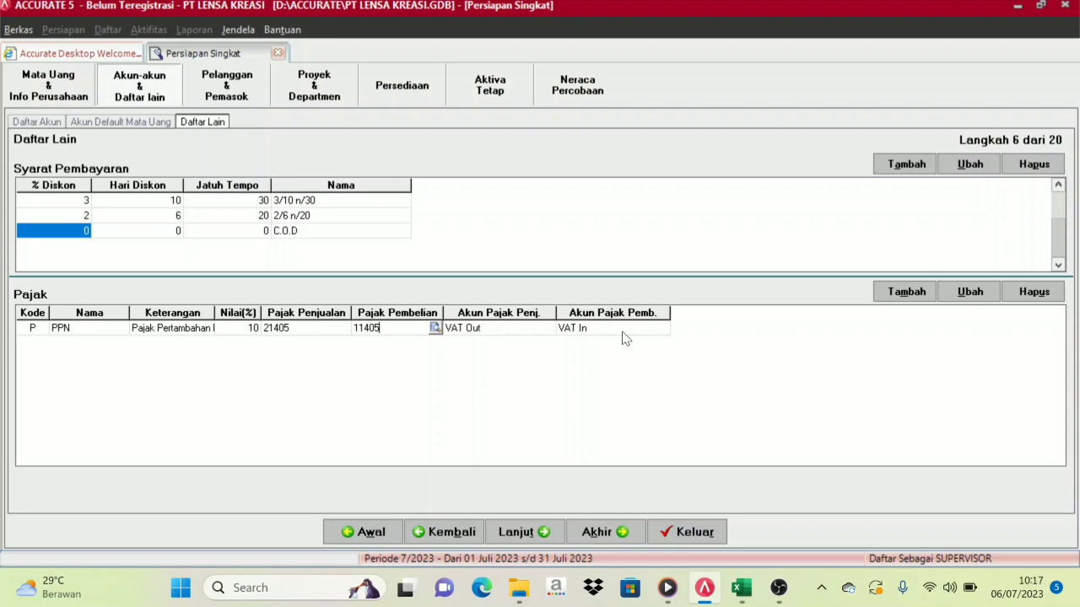
Step: Check the purchase and sales rules in the INFORMASI PERUSAHAAN workbook in Excel, and advance Accurate's setup to Tipe Pelanggan & Jasa Kiriman
{"action": "mouse_move", "coordinate": [741, 588]}
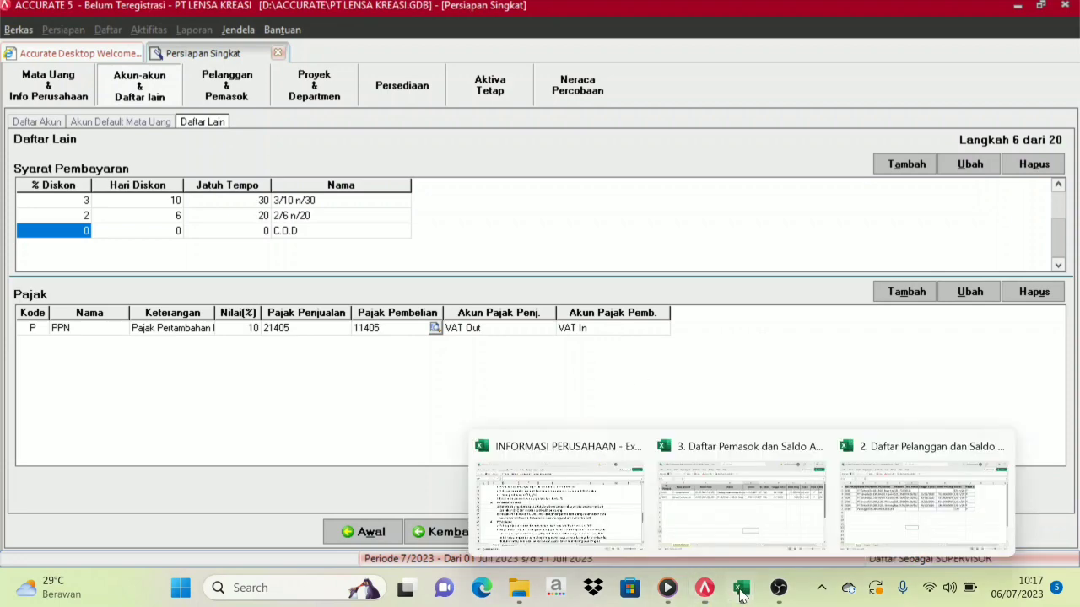
{"action": "left_click", "coordinate": [534, 478]}
{"action": "scroll", "coordinate": [250, 314], "scroll_direction": "down", "scroll_amount": 3}
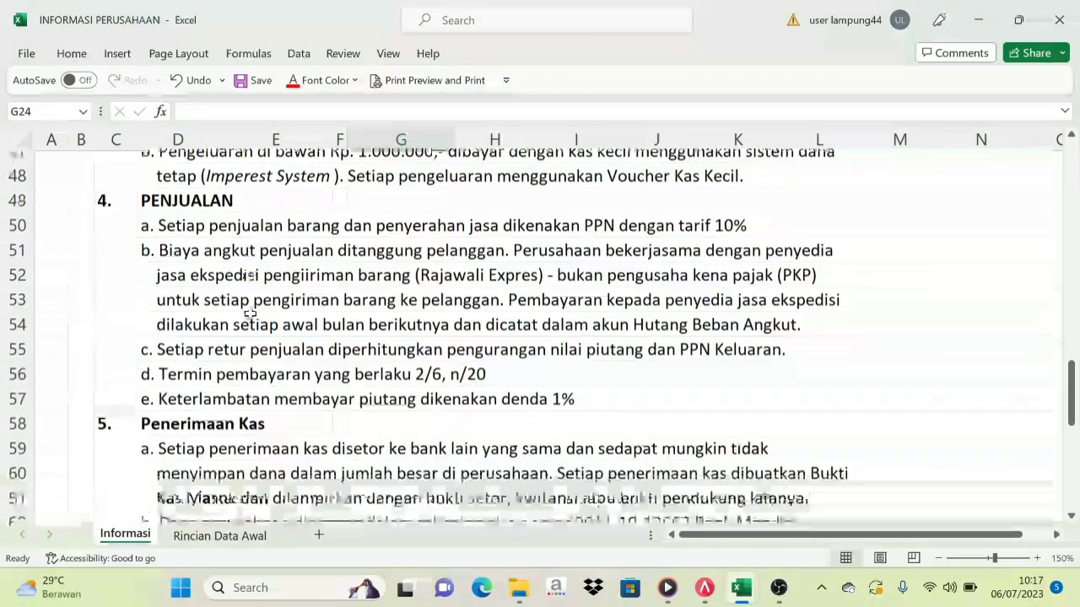
{"action": "scroll", "coordinate": [249, 314], "scroll_direction": "up", "scroll_amount": 3}
{"action": "mouse_move", "coordinate": [741, 588]}
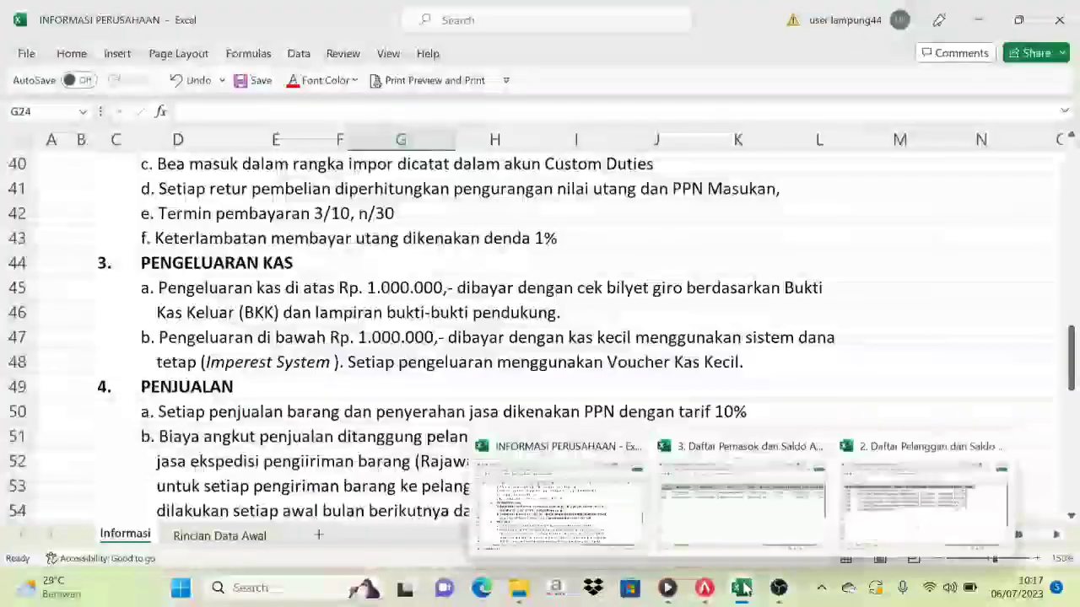
{"action": "left_click", "coordinate": [705, 588]}
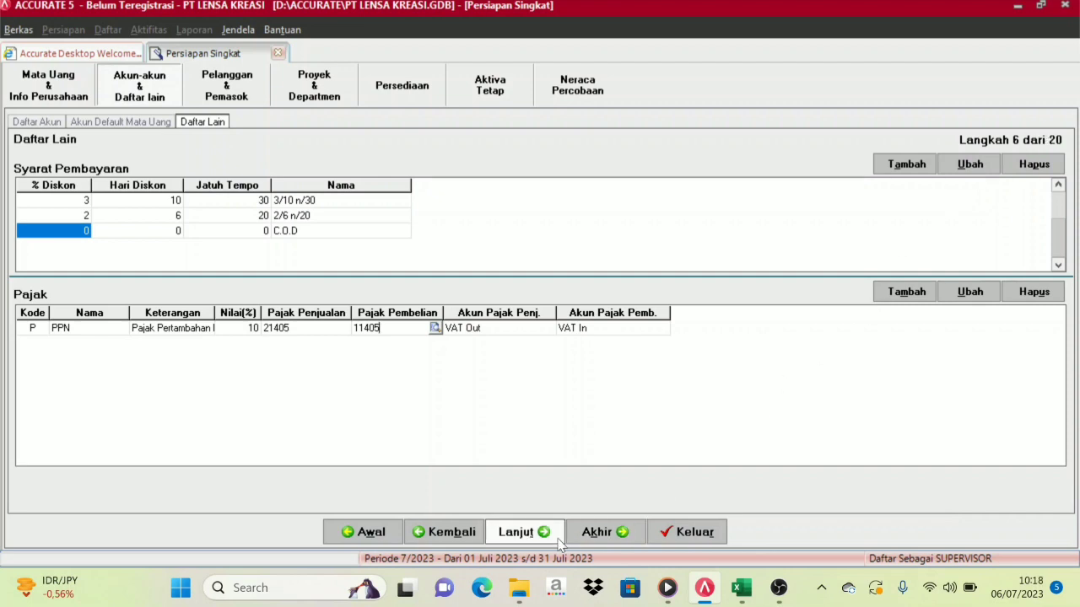
{"action": "left_click", "coordinate": [528, 539]}
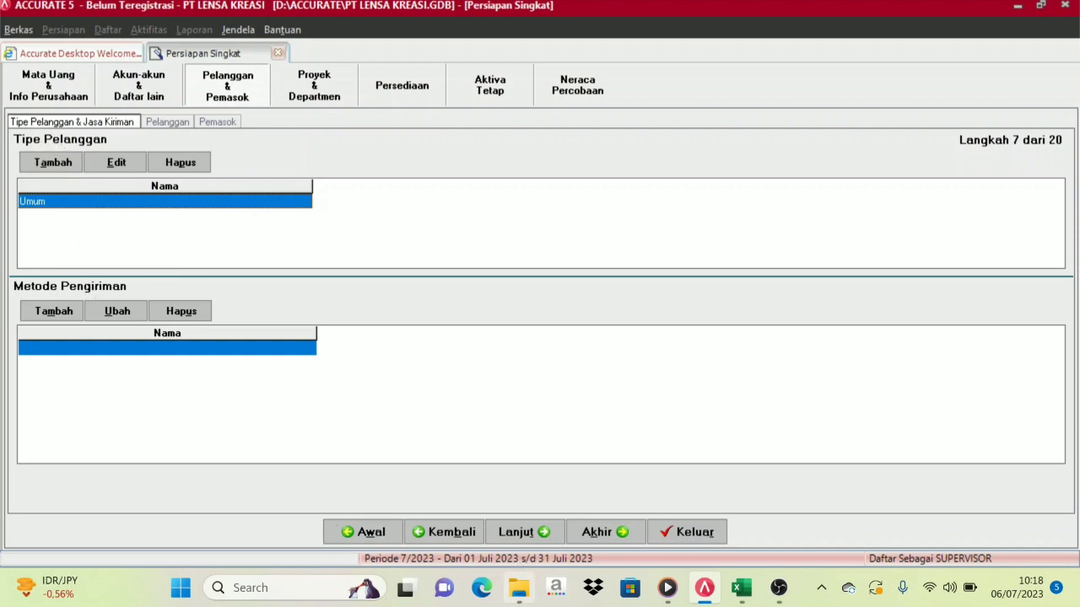
Step: Look at the Syarat and Pajak 1 columns in the 2. Daftar Pelanggan dan Saldo Awal Piutang workbook in Excel, and return to Accurate
{"action": "mouse_move", "coordinate": [762, 599]}
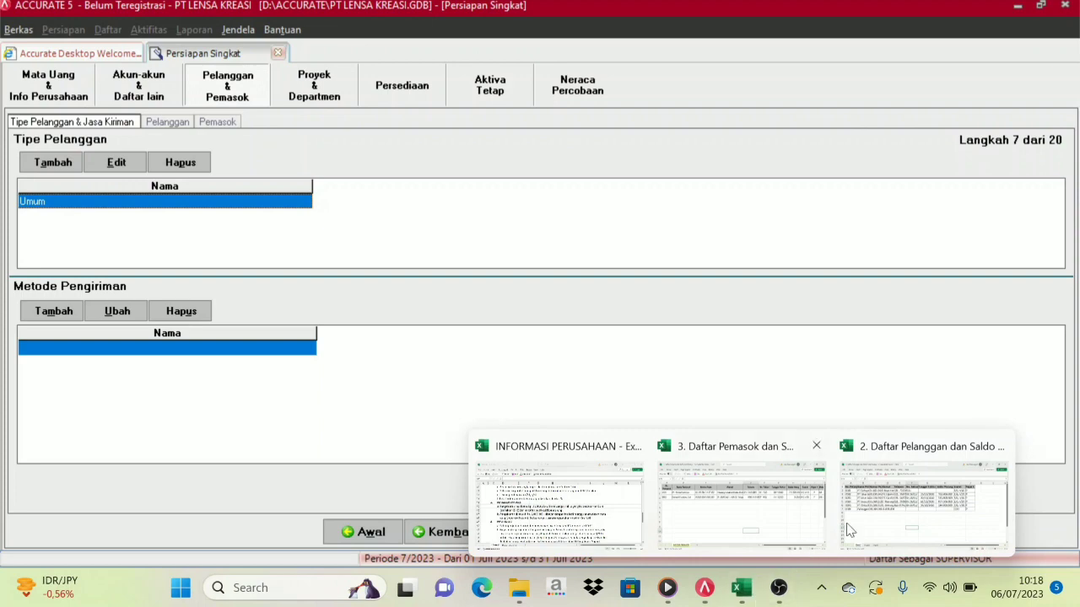
{"action": "left_click", "coordinate": [869, 511]}
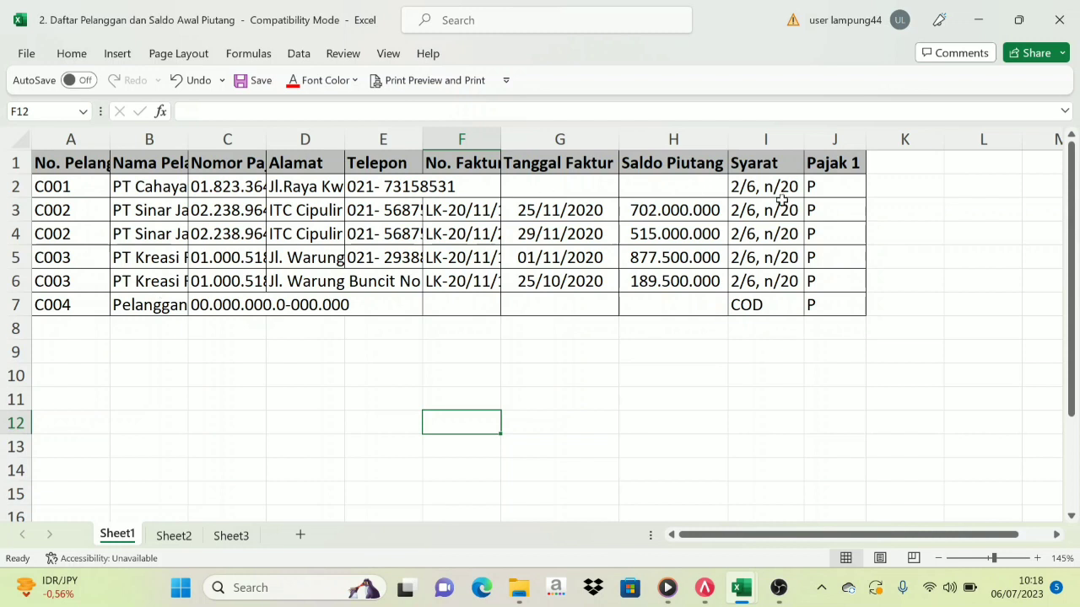
{"action": "mouse_move", "coordinate": [742, 588]}
{"action": "left_click", "coordinate": [705, 588]}
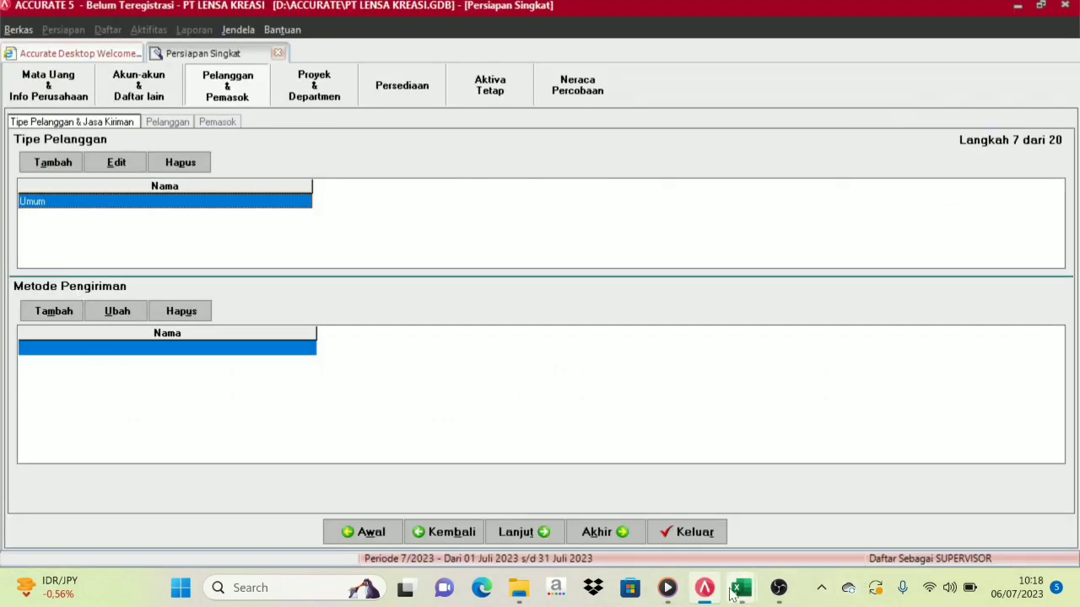
Step: Read through the PEMBELIAN, PENGELUARAN KAS, PENJUALAN and Penerimaan Kas policies in the INFORMASI PERUSAHAAN workbook, and return to Accurate
{"action": "mouse_move", "coordinate": [739, 594]}
{"action": "left_click", "coordinate": [512, 499]}
{"action": "scroll", "coordinate": [373, 342], "scroll_direction": "up", "scroll_amount": 4}
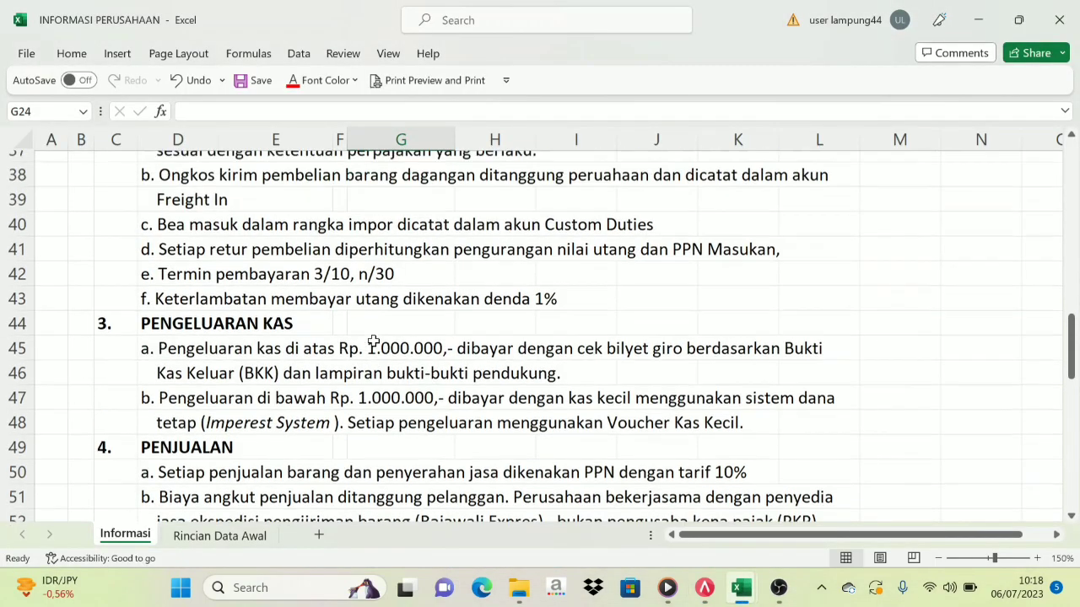
{"action": "scroll", "coordinate": [372, 342], "scroll_direction": "down", "scroll_amount": 6}
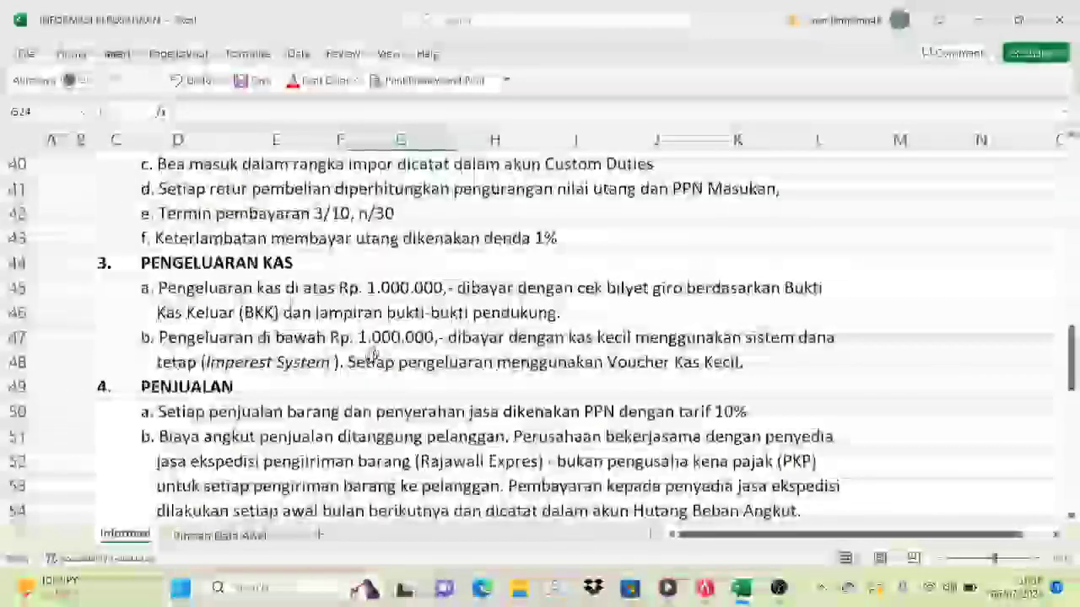
{"action": "scroll", "coordinate": [372, 363], "scroll_direction": "down", "scroll_amount": 6}
{"action": "scroll", "coordinate": [494, 487], "scroll_direction": "up", "scroll_amount": 4}
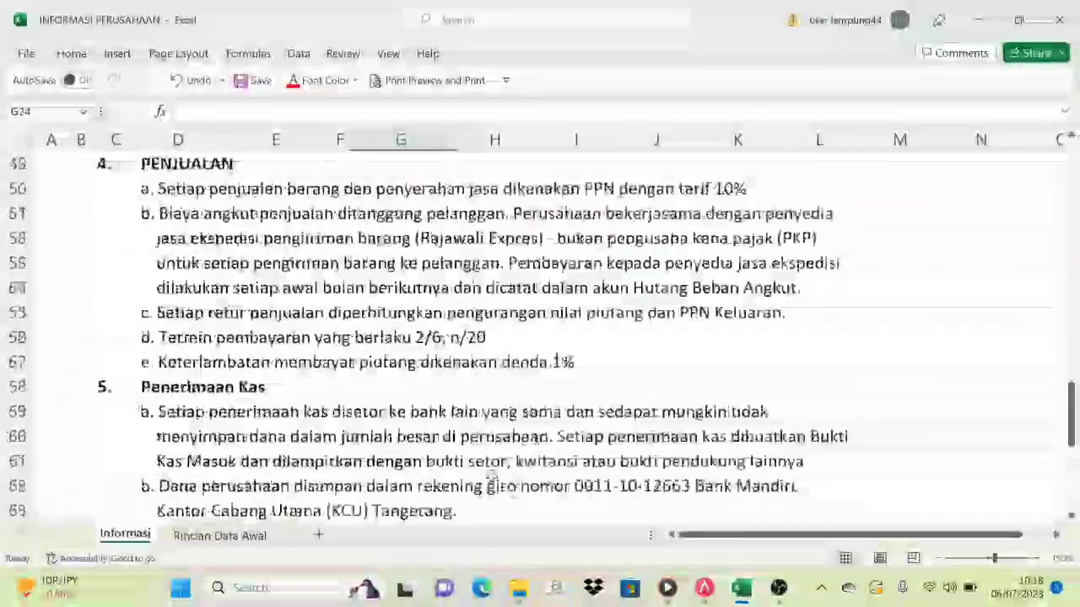
{"action": "left_click", "coordinate": [705, 588]}
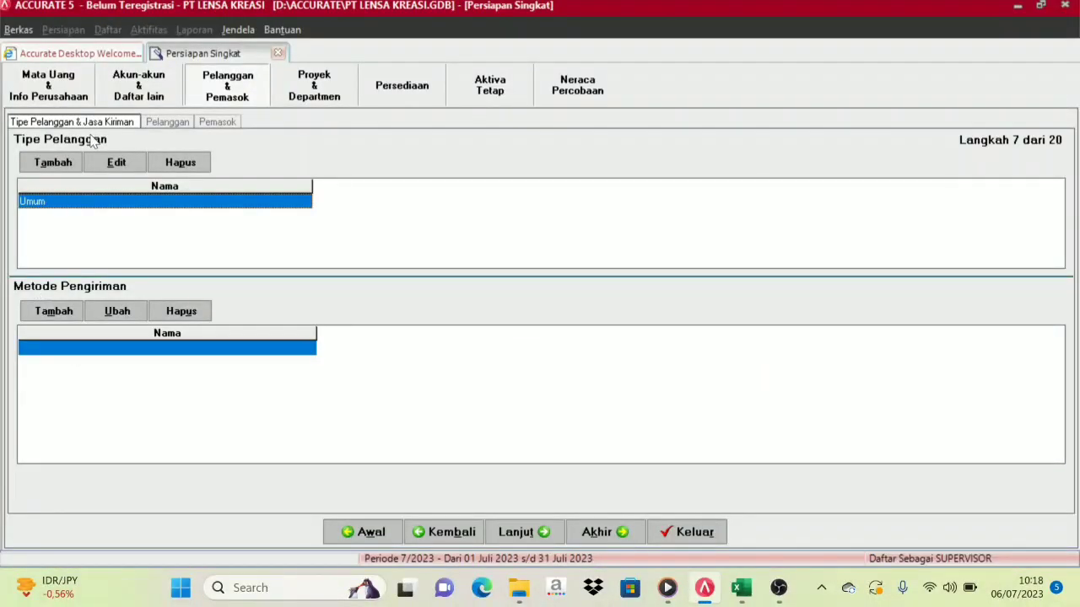
Step: Keep Umum as the customer type and continue to the Pelanggan setup page
{"action": "double_click", "coordinate": [107, 206]}
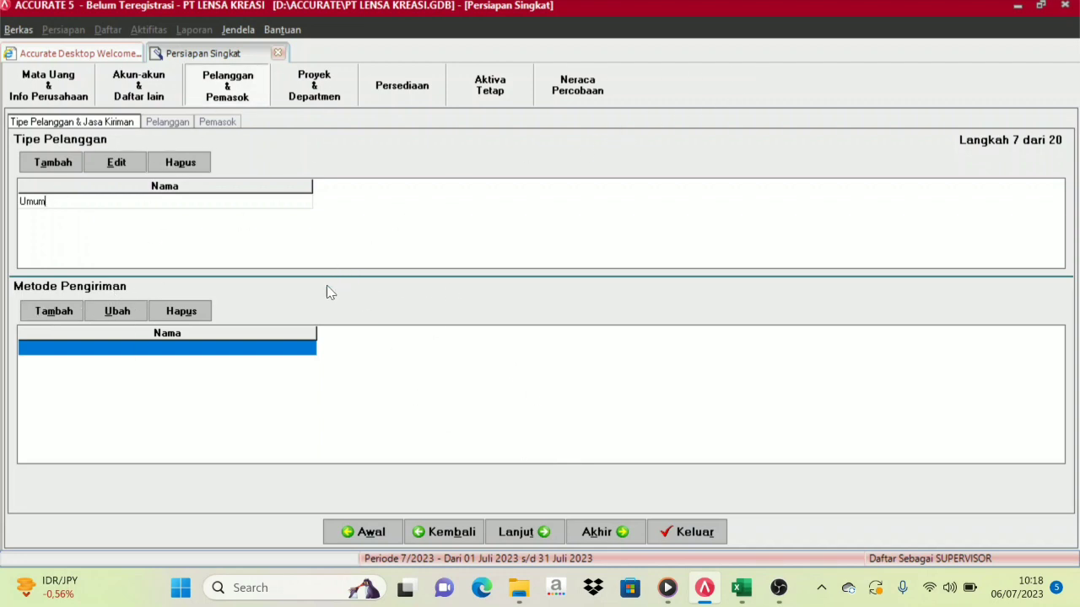
{"action": "left_click", "coordinate": [532, 540]}
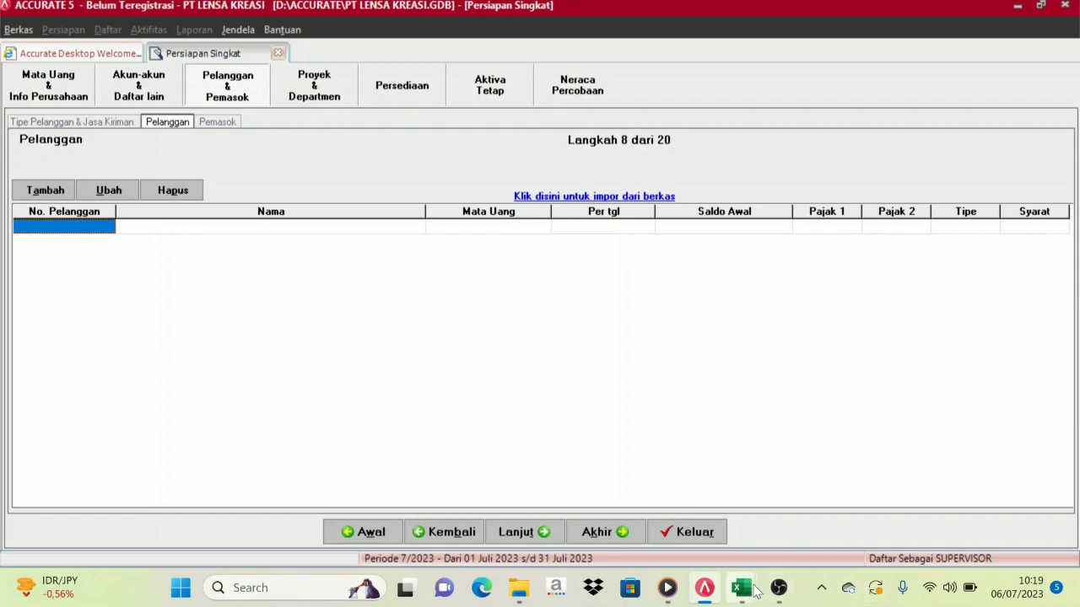
Step: Examine the customer and supplier balance lists on the Rincian Data Awal sheet of the INFORMASI PERUSAHAAN workbook in Excel, and return to Accurate
{"action": "mouse_move", "coordinate": [742, 587]}
{"action": "left_click", "coordinate": [570, 530]}
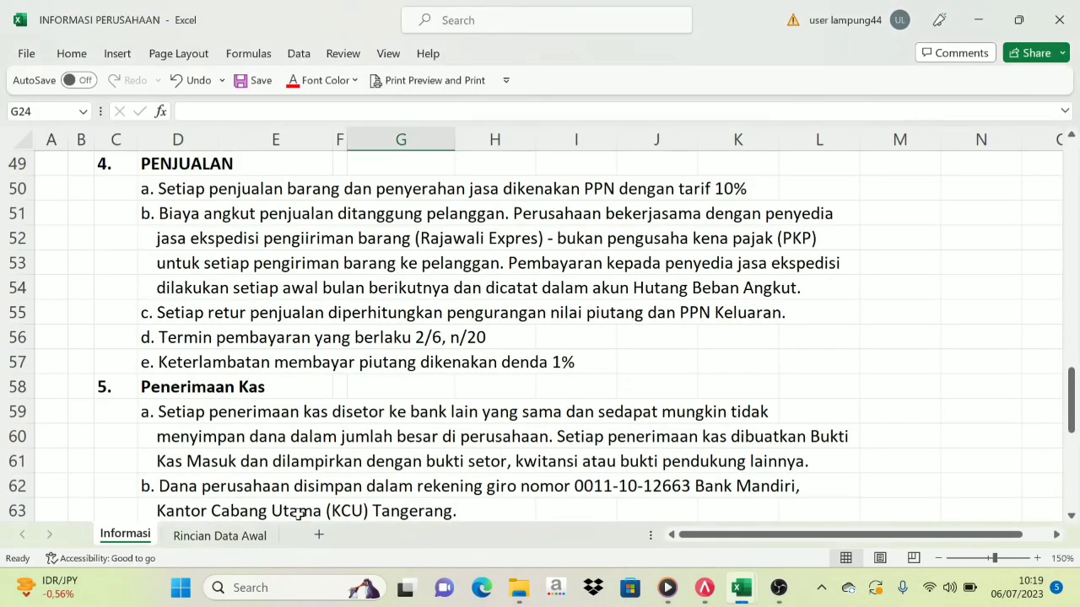
{"action": "left_click", "coordinate": [215, 536]}
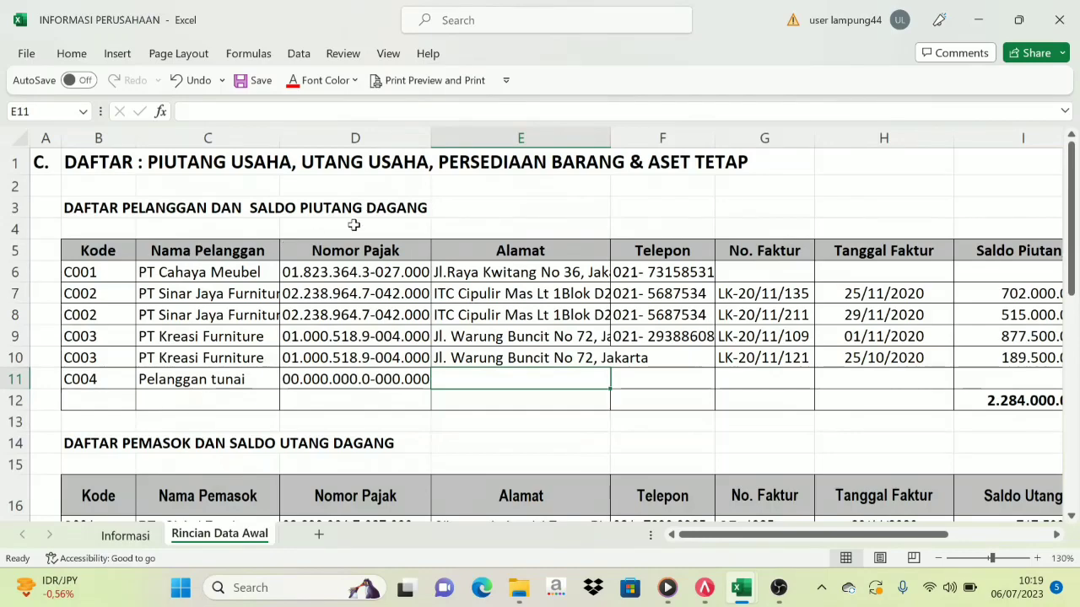
{"action": "scroll", "coordinate": [253, 253], "scroll_direction": "down", "scroll_amount": 2}
{"action": "scroll", "coordinate": [213, 285], "scroll_direction": "up", "scroll_amount": 2}
{"action": "scroll", "coordinate": [214, 284], "scroll_direction": "up", "scroll_amount": 1}
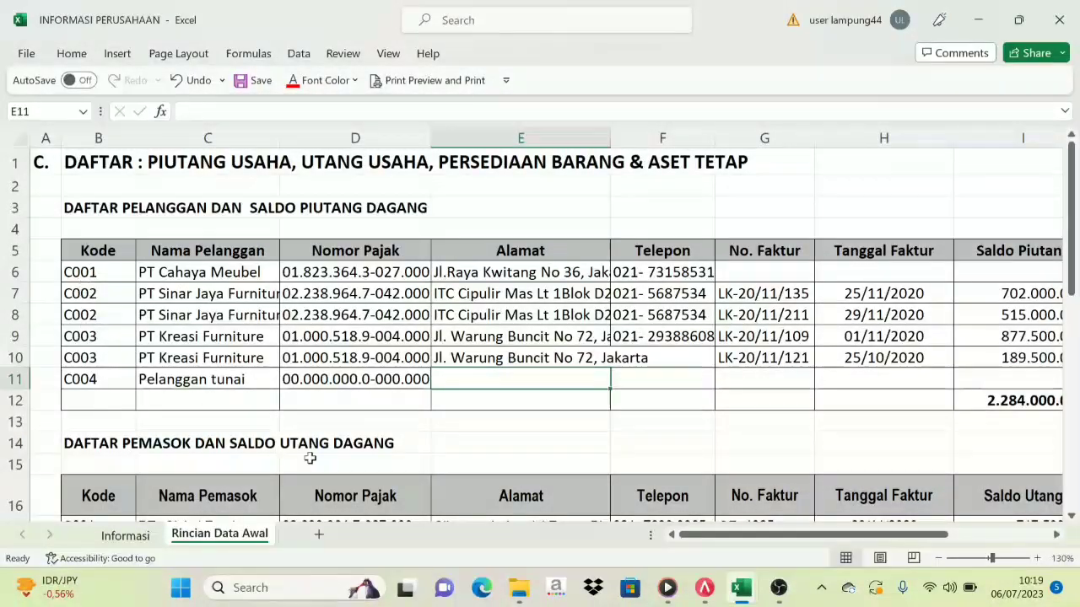
{"action": "left_click", "coordinate": [697, 563]}
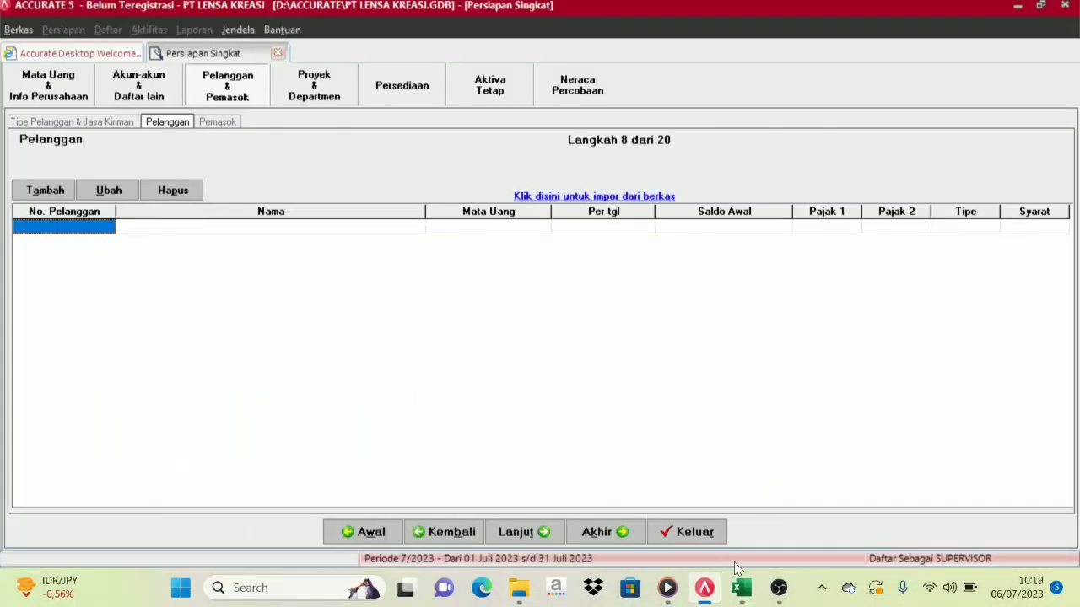
Step: Compare the Rincian Data Awal customer list with the 2. Daftar Pelanggan dan Saldo Awal Piutang workbook in Excel, and return to Accurate
{"action": "mouse_move", "coordinate": [741, 584]}
{"action": "left_click", "coordinate": [554, 503]}
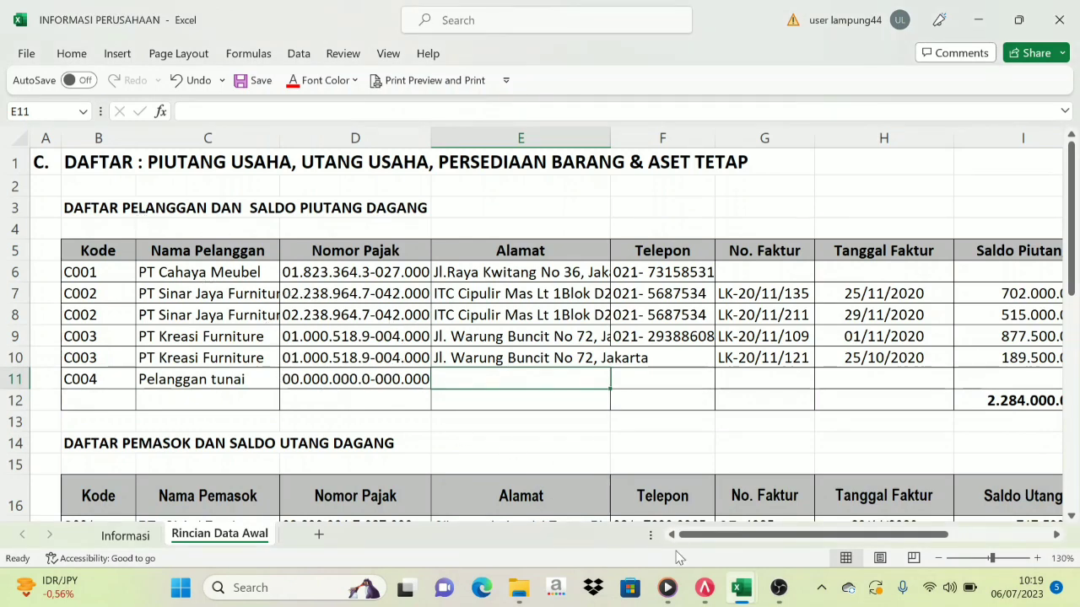
{"action": "mouse_move", "coordinate": [741, 588]}
{"action": "left_click", "coordinate": [928, 497]}
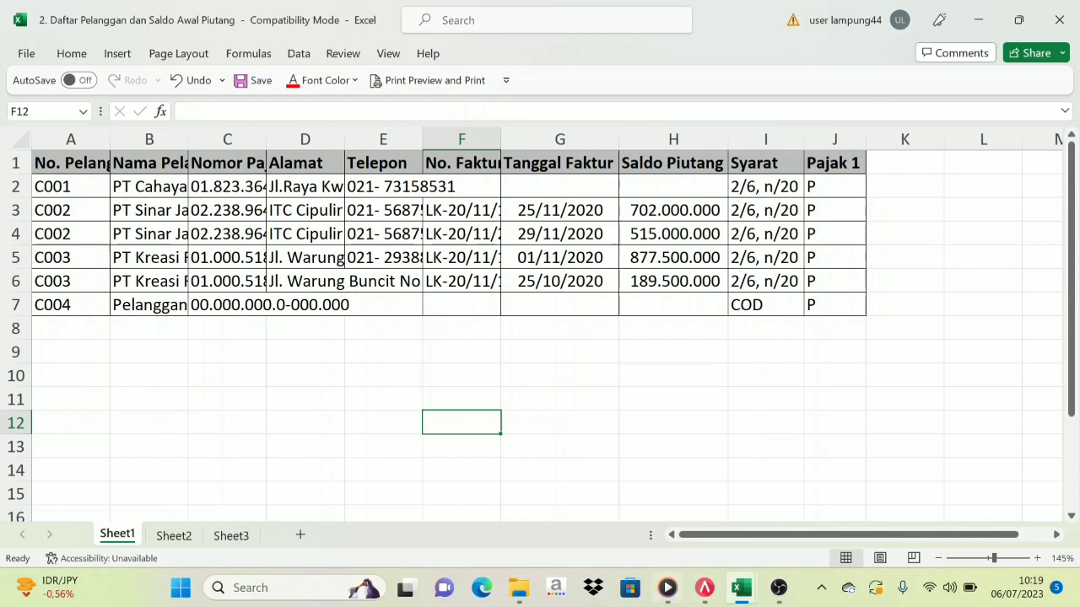
{"action": "mouse_move", "coordinate": [705, 588]}
{"action": "left_click", "coordinate": [678, 498]}
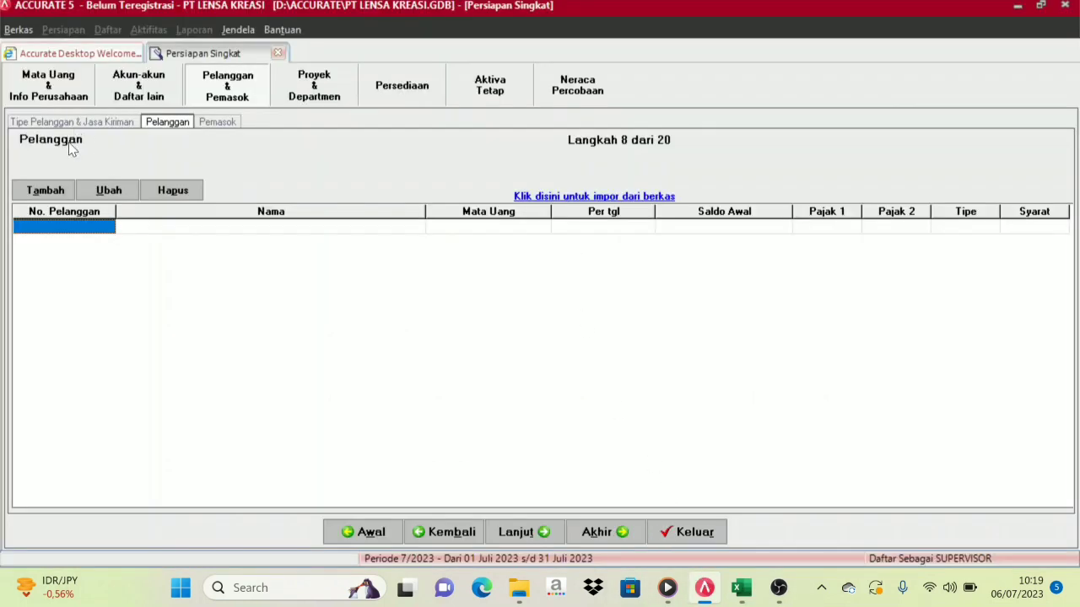
Step: Begin importing customers from a file and browse to the DAFTAR EXCEL IMPOR ACCURATE folder inside MATERI KONTEN on drive D
{"action": "left_click", "coordinate": [574, 203]}
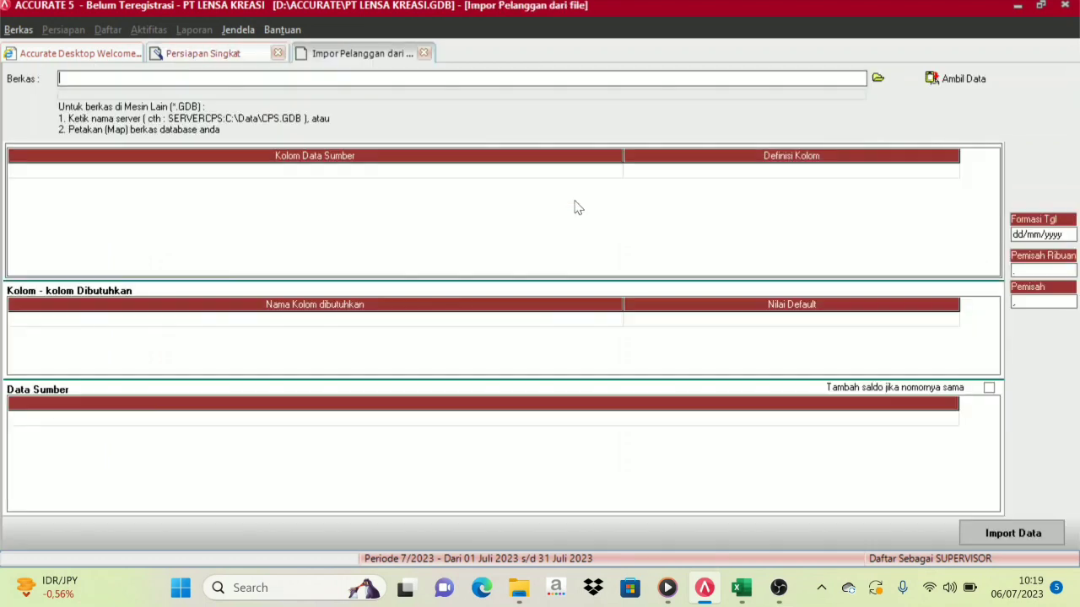
{"action": "left_click", "coordinate": [878, 79]}
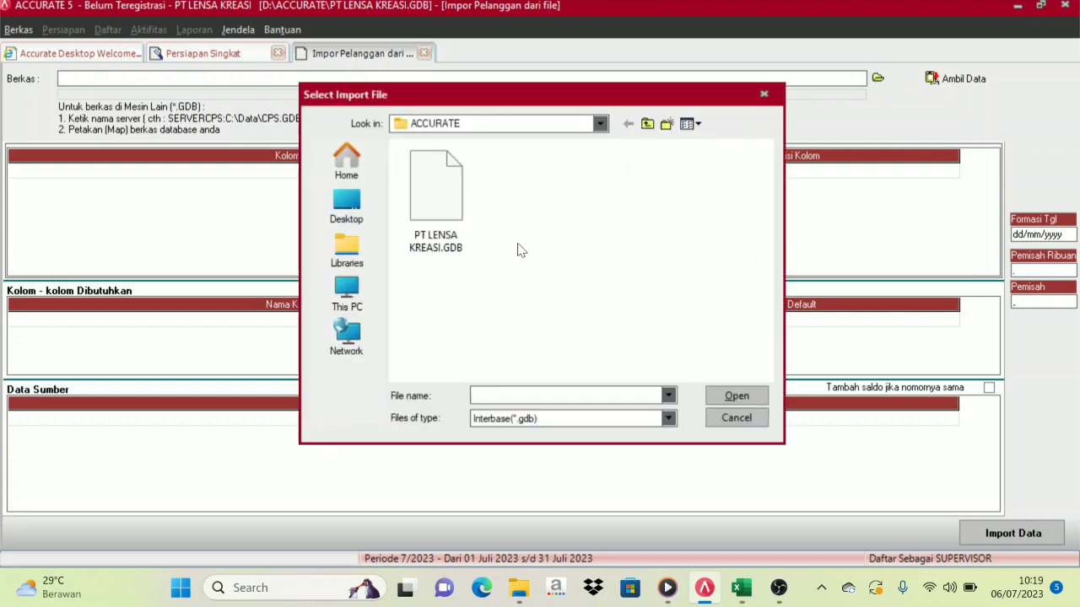
{"action": "left_click", "coordinate": [340, 308]}
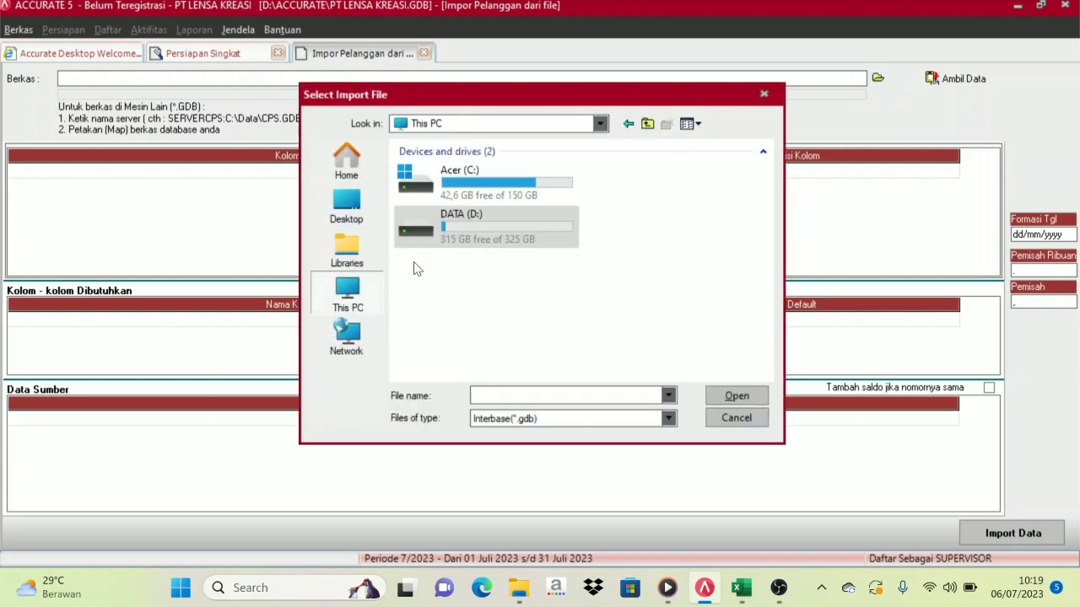
{"action": "double_click", "coordinate": [456, 239]}
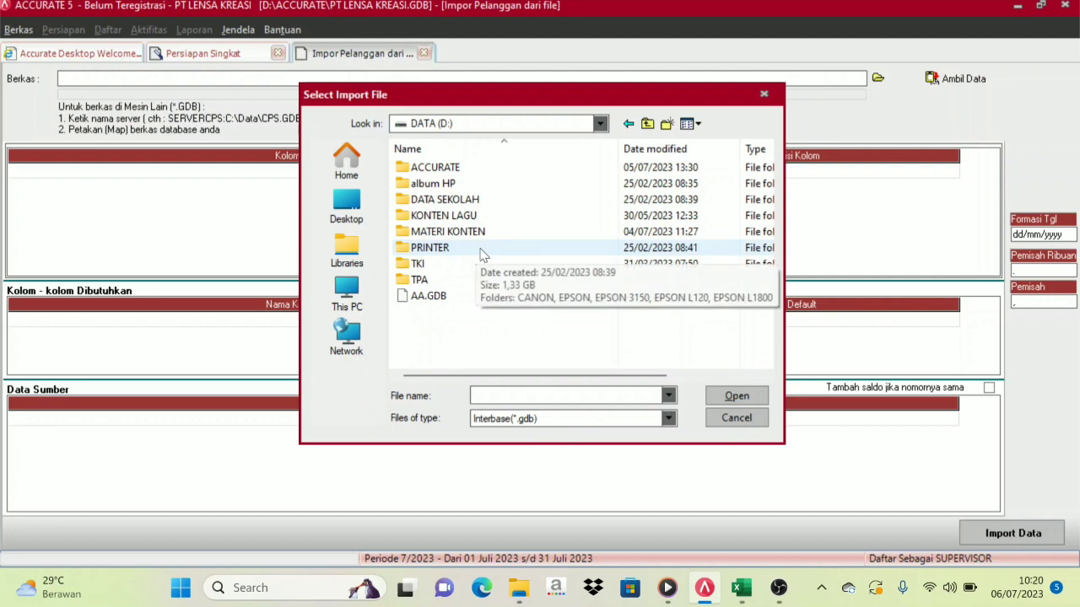
{"action": "double_click", "coordinate": [460, 232]}
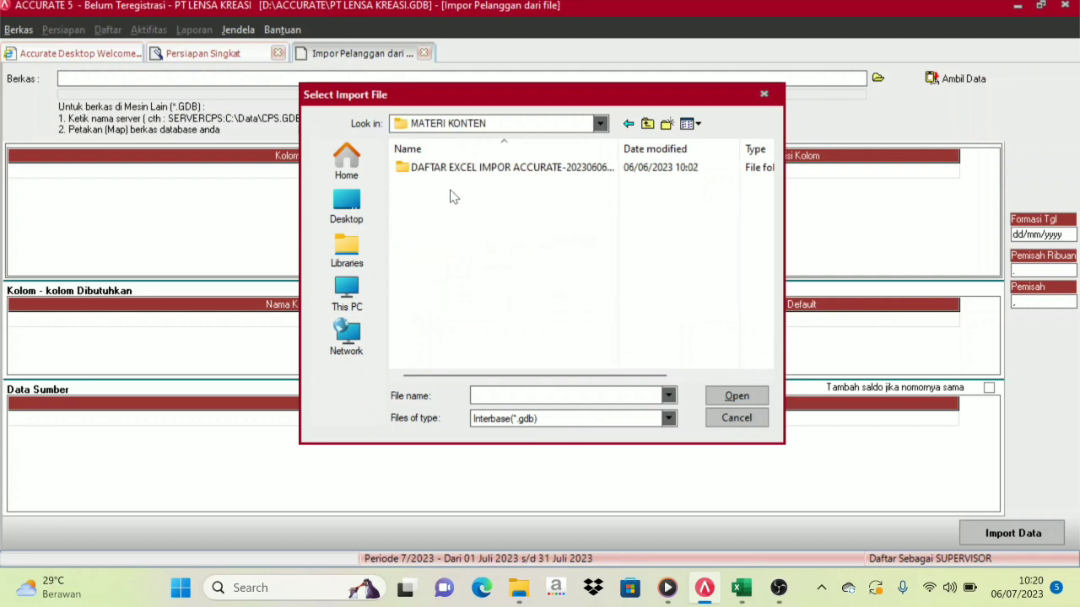
{"action": "double_click", "coordinate": [454, 168]}
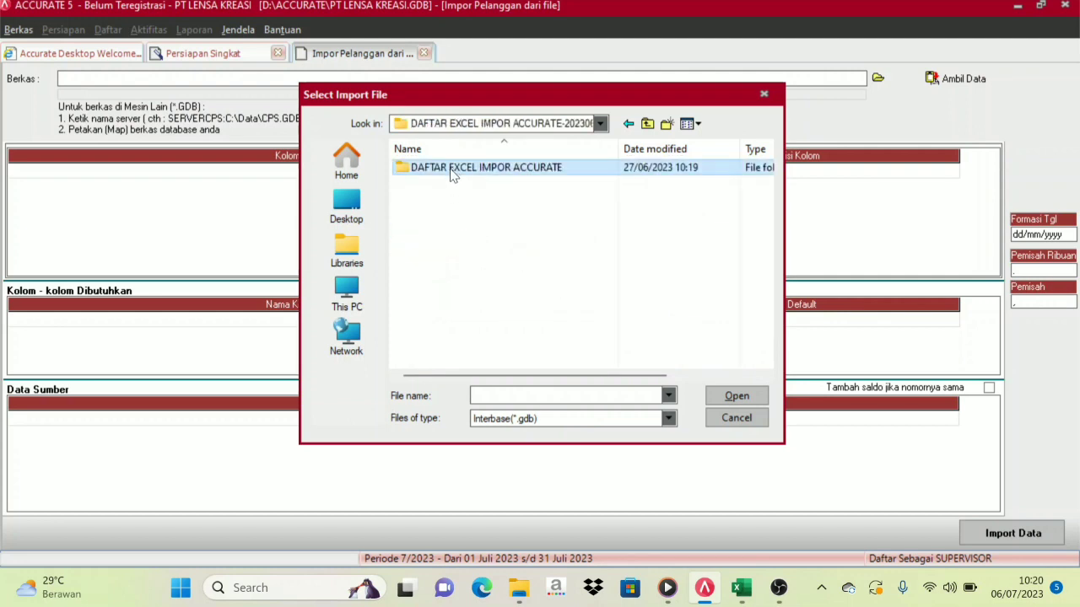
{"action": "double_click", "coordinate": [505, 168]}
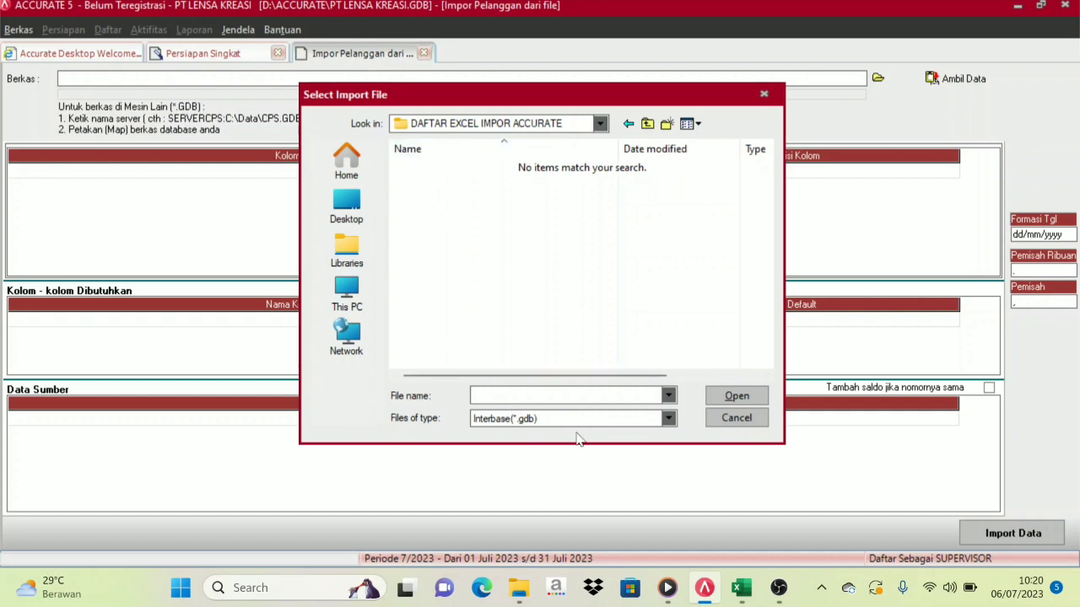
Step: Choose the Excel (*.xls) file 2. Daftar Pelanggan dan Saldo Awal Piutang as the import source and load its data
{"action": "left_click", "coordinate": [667, 418]}
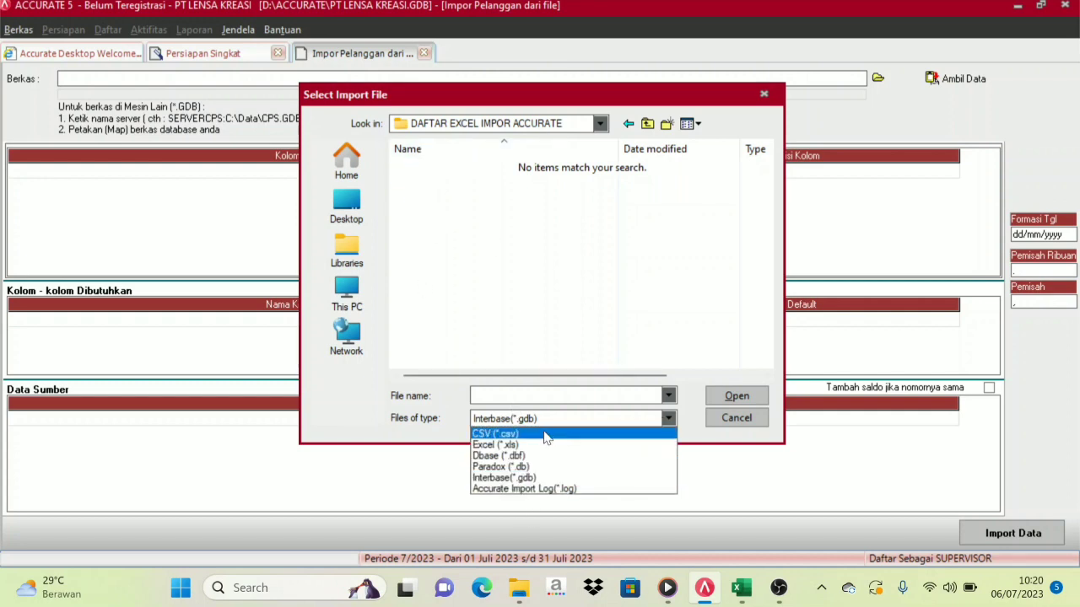
{"action": "left_click", "coordinate": [512, 445]}
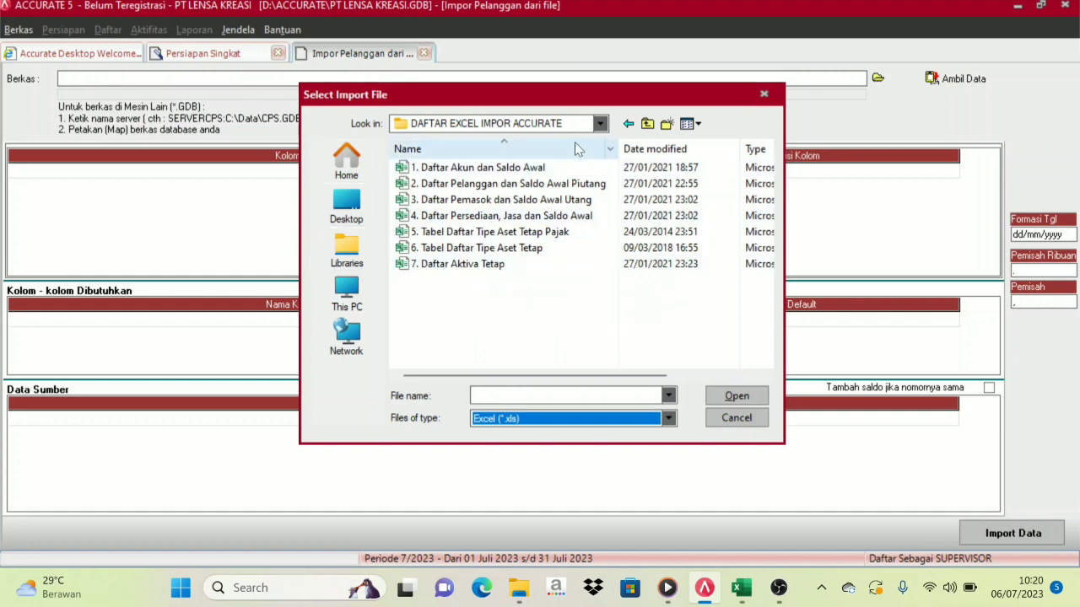
{"action": "left_click", "coordinate": [506, 184]}
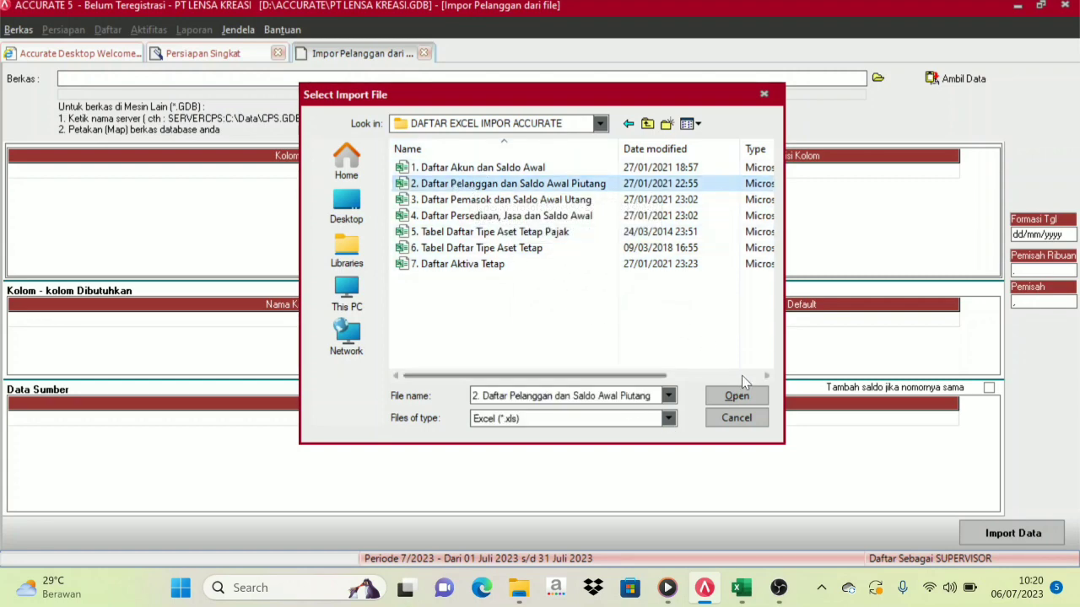
{"action": "left_click", "coordinate": [736, 397]}
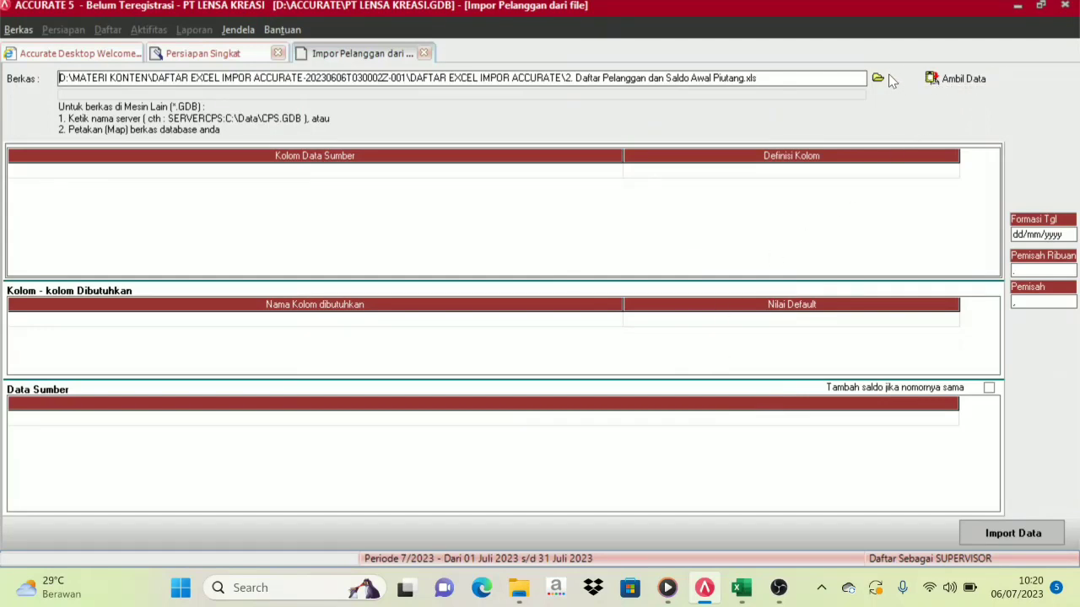
{"action": "left_click", "coordinate": [934, 78]}
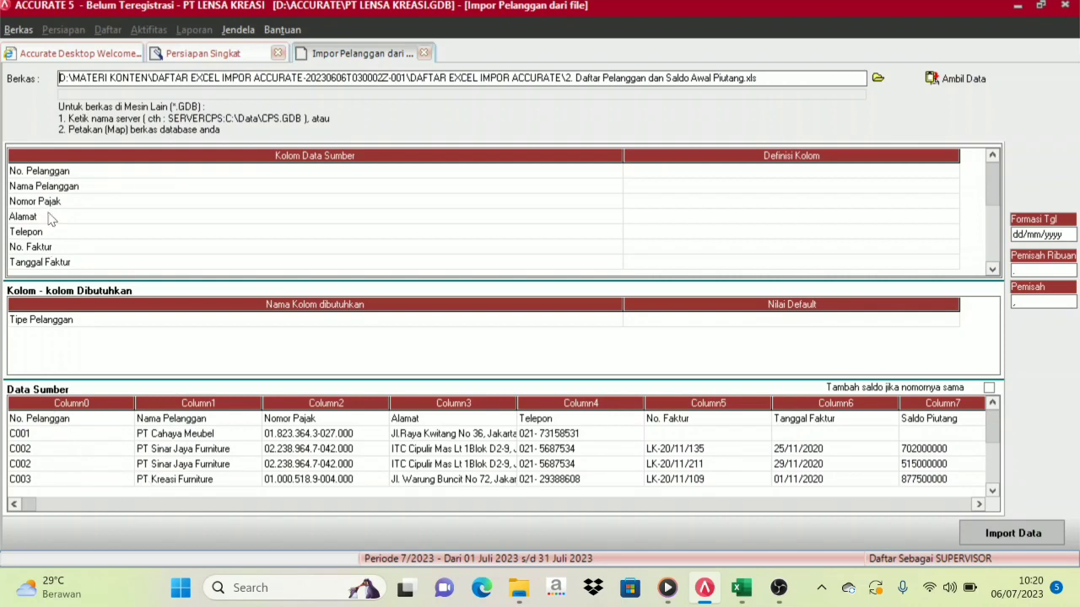
Step: Examine the header row of the loaded source data, from Nama Pelanggan through Saldo Piutang and the columns beyond it
{"action": "left_click", "coordinate": [198, 419]}
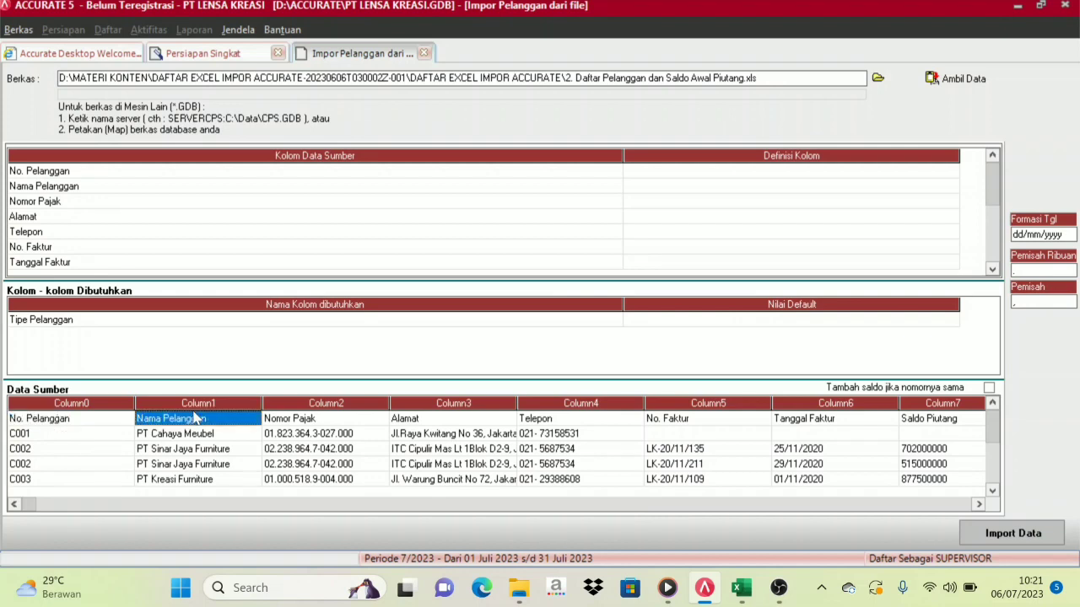
{"action": "left_click", "coordinate": [374, 422]}
{"action": "left_click", "coordinate": [428, 422]}
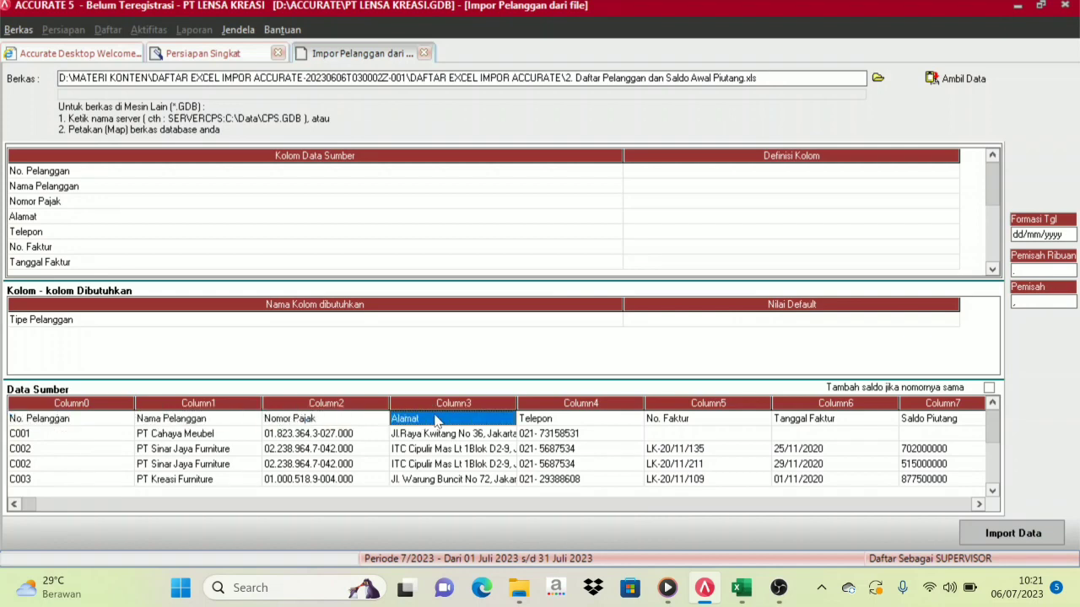
{"action": "left_click", "coordinate": [562, 422]}
{"action": "left_click", "coordinate": [679, 420]}
{"action": "left_click", "coordinate": [806, 420]}
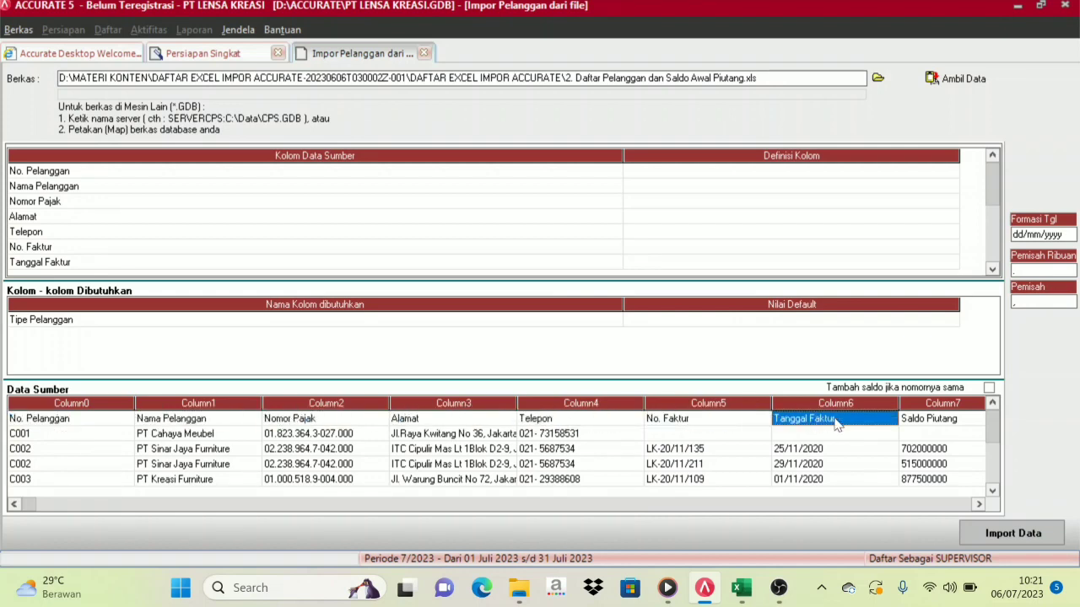
{"action": "left_click", "coordinate": [928, 422]}
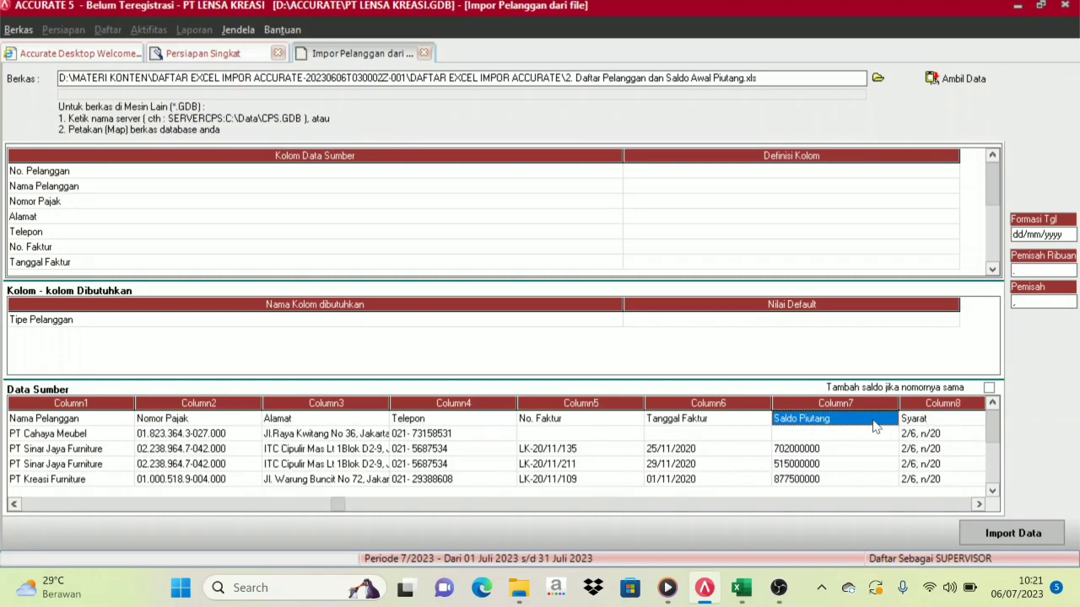
{"action": "left_click", "coordinate": [743, 503]}
{"action": "left_click", "coordinate": [158, 504]}
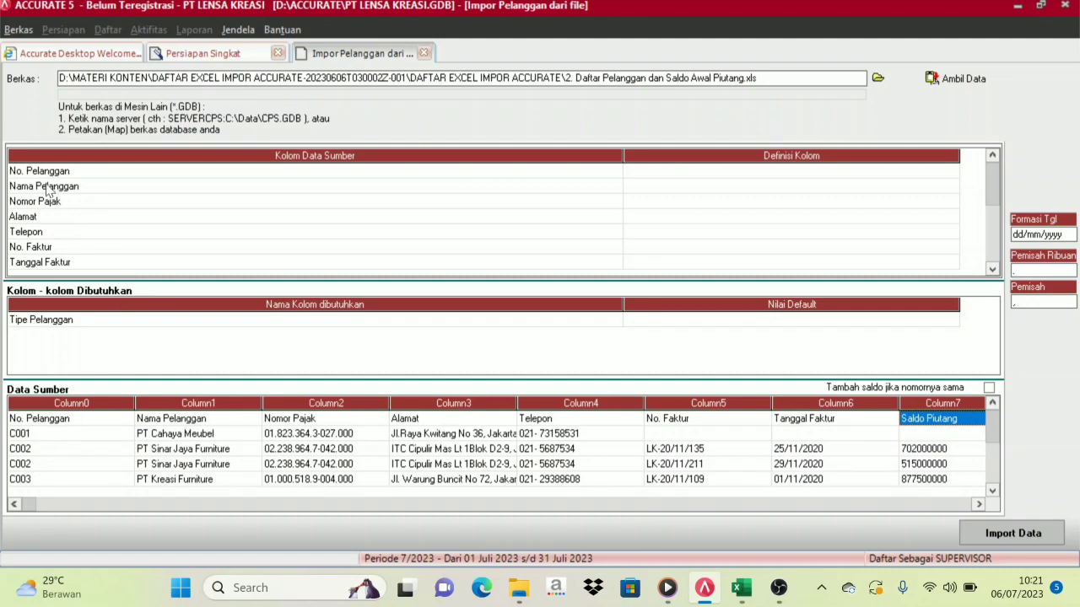
Step: Delete the header row beginning with No. Pelanggan from the source data preview and confirm the deletion
{"action": "left_click", "coordinate": [35, 422]}
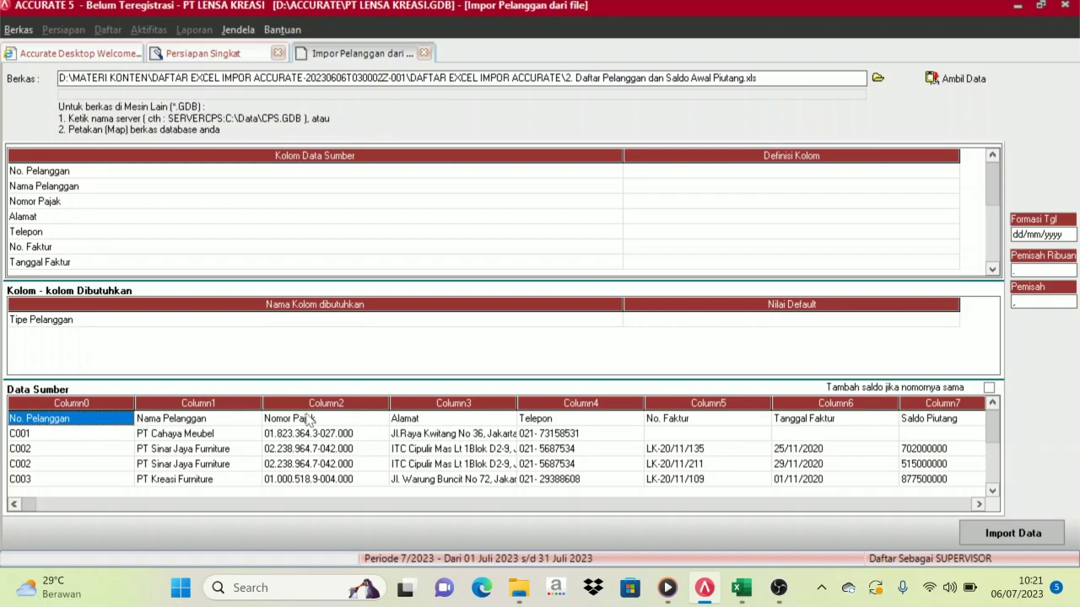
{"action": "right_click", "coordinate": [37, 428]}
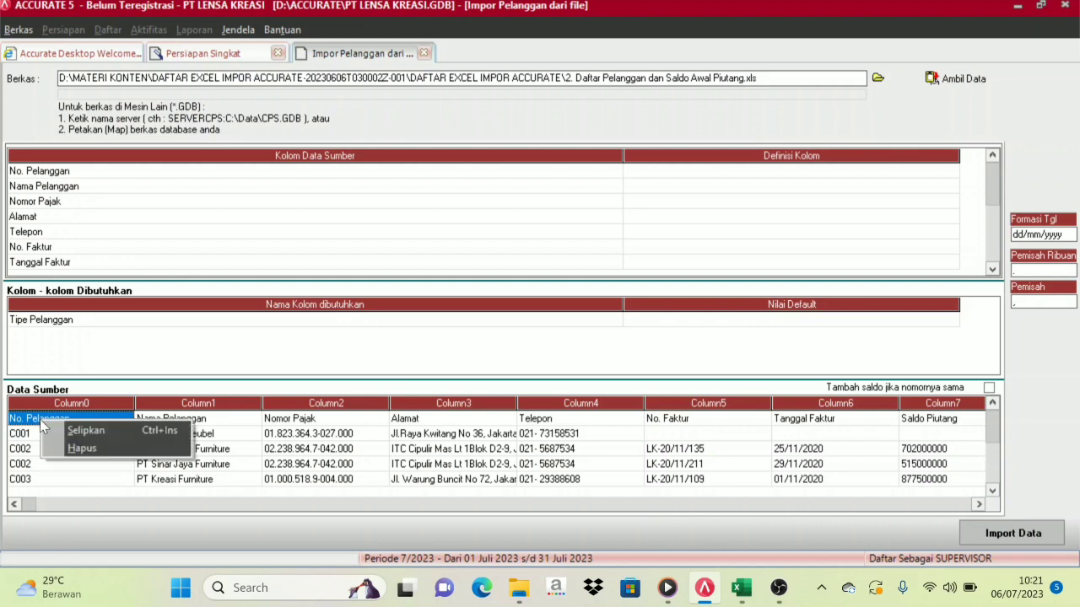
{"action": "left_click", "coordinate": [82, 455]}
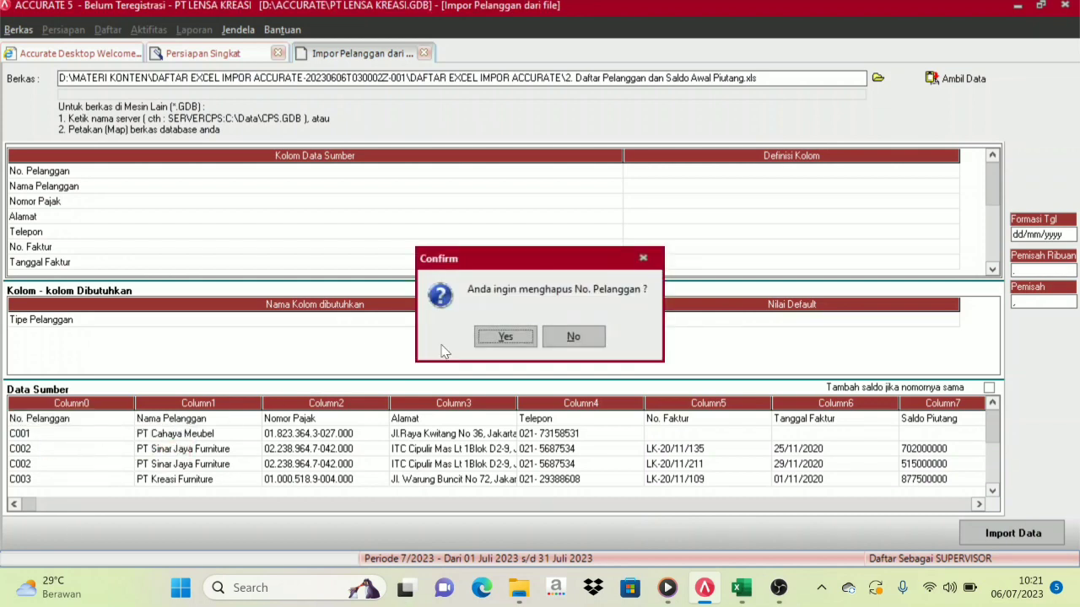
{"action": "left_click", "coordinate": [494, 337]}
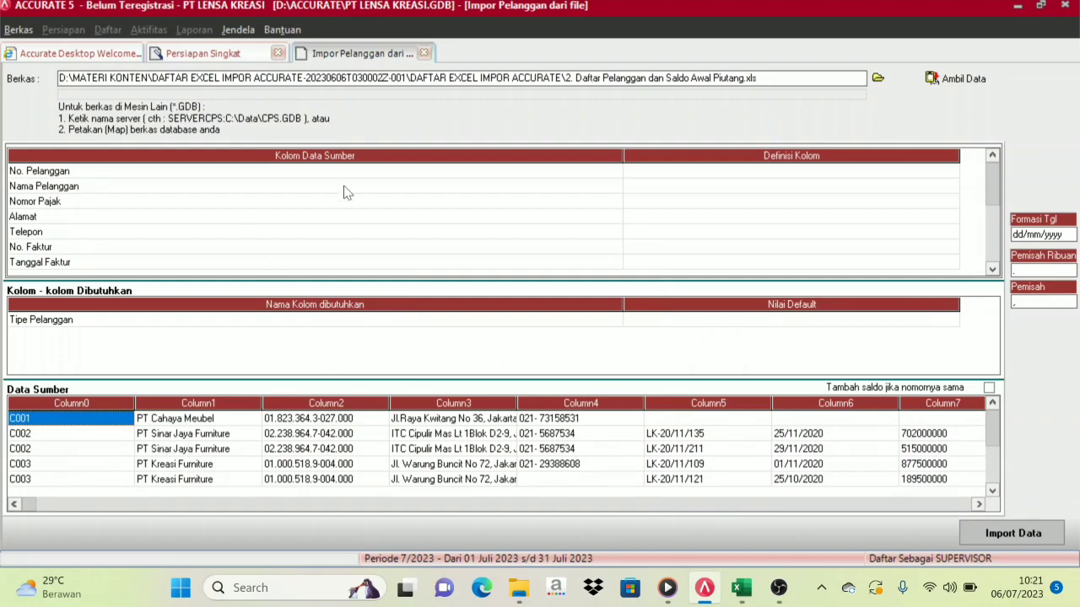
Step: Narrow both columns of the field mapping table and map the No. Pelanggan source column to the No. Pelanggan definition
{"action": "left_click_drag", "start_coordinate": [624, 152], "coordinate": [304, 166]}
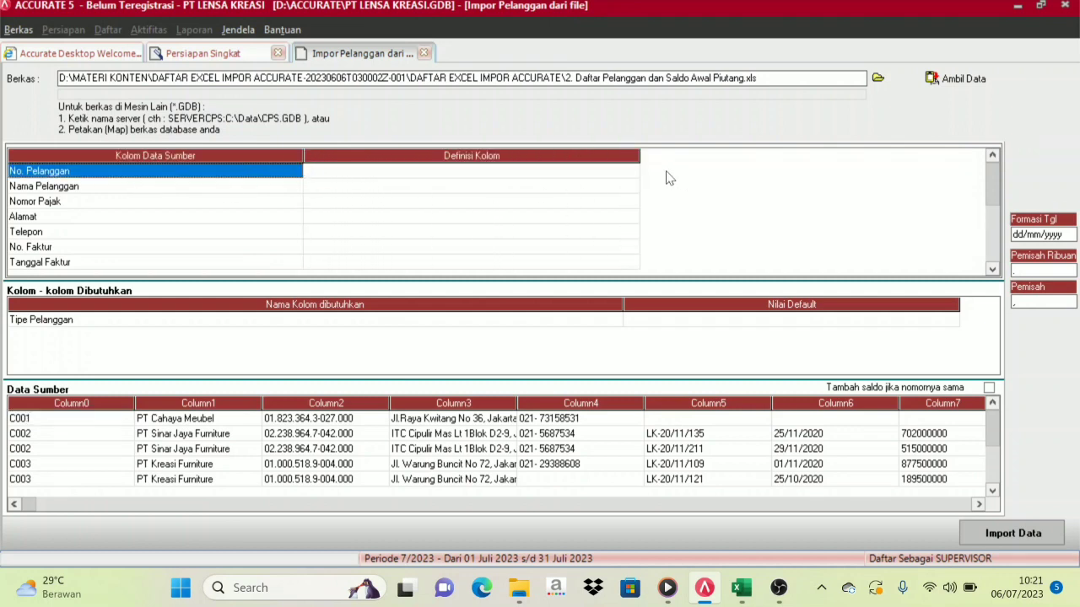
{"action": "left_click_drag", "start_coordinate": [638, 155], "coordinate": [589, 156]}
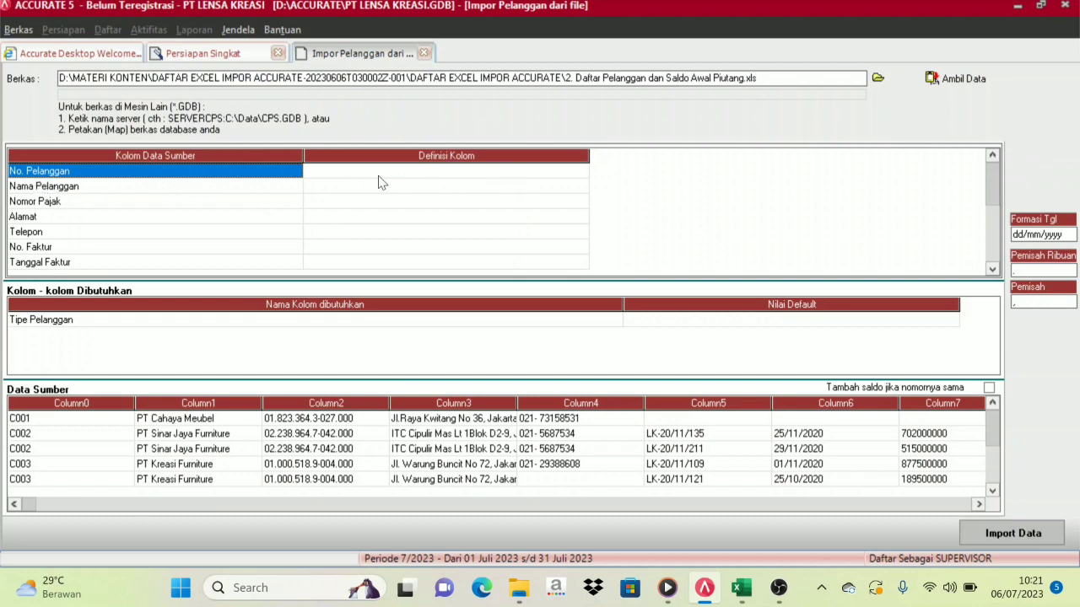
{"action": "left_click", "coordinate": [142, 191]}
{"action": "left_click", "coordinate": [48, 173]}
{"action": "left_click", "coordinate": [475, 175]}
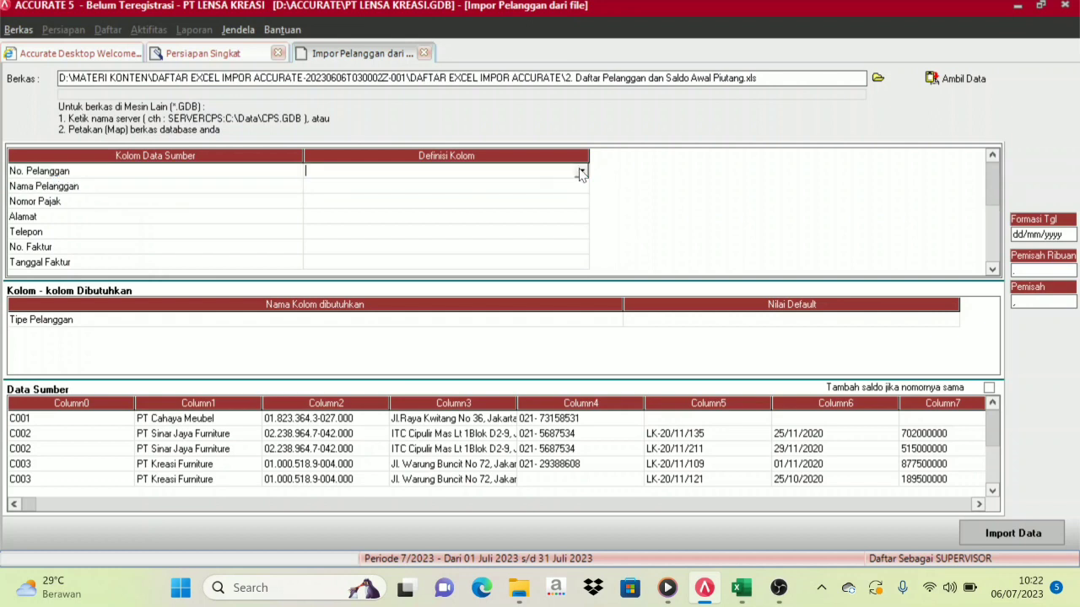
{"action": "left_click", "coordinate": [581, 171]}
{"action": "left_click", "coordinate": [336, 197]}
Step: Map the Nama Pelanggan source column to the Nama Pelanggan definition
{"action": "left_click", "coordinate": [76, 189]}
{"action": "left_click", "coordinate": [581, 184]}
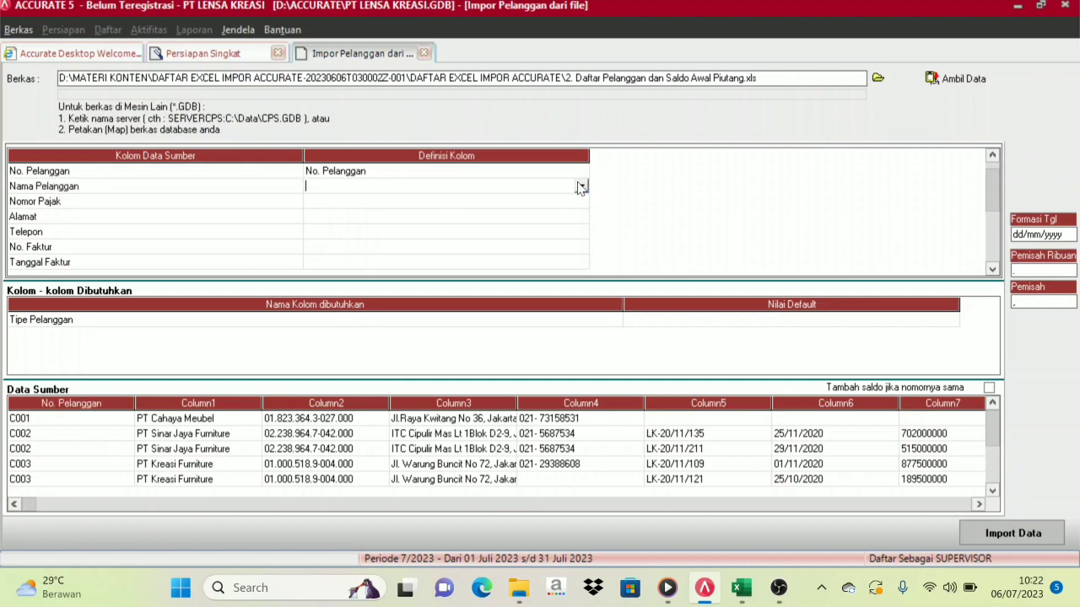
{"action": "left_click", "coordinate": [580, 185]}
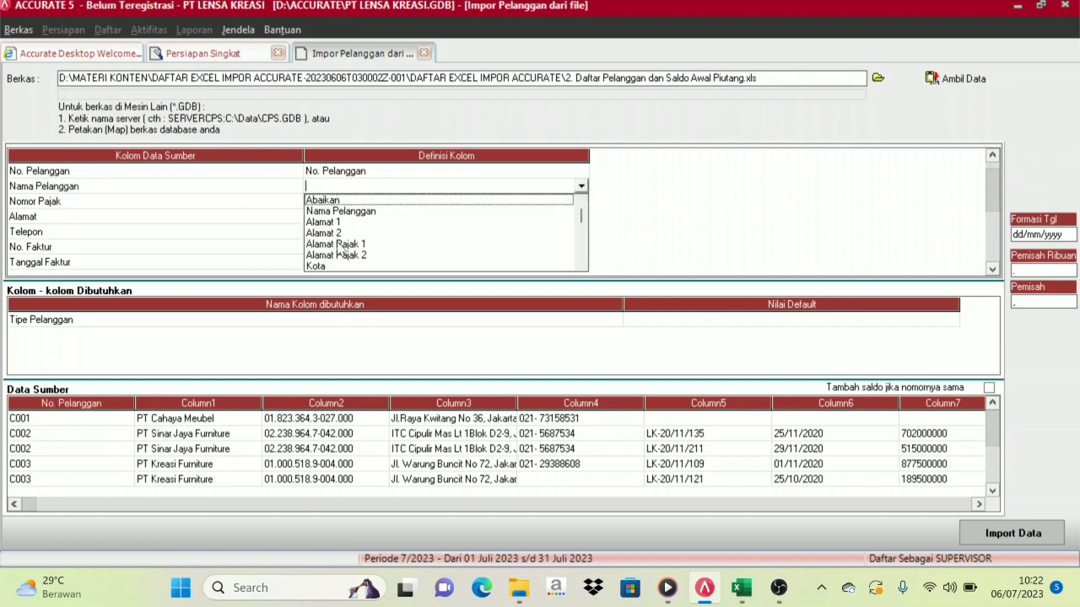
{"action": "left_click", "coordinate": [341, 212]}
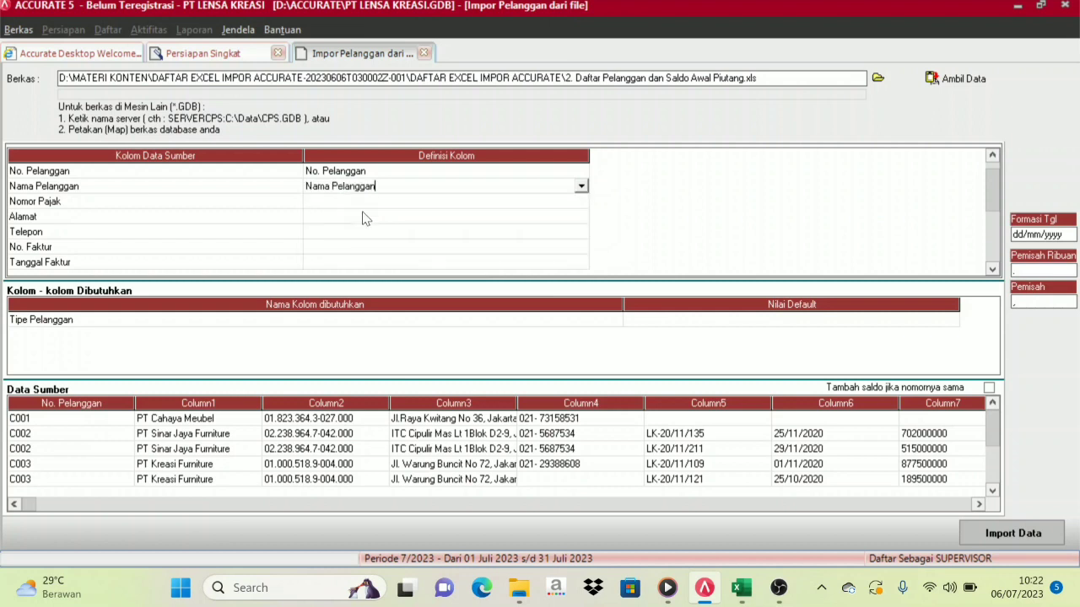
Step: Map the Nomor Pajak source column to the Nomor Pajak definition
{"action": "left_click", "coordinate": [67, 205]}
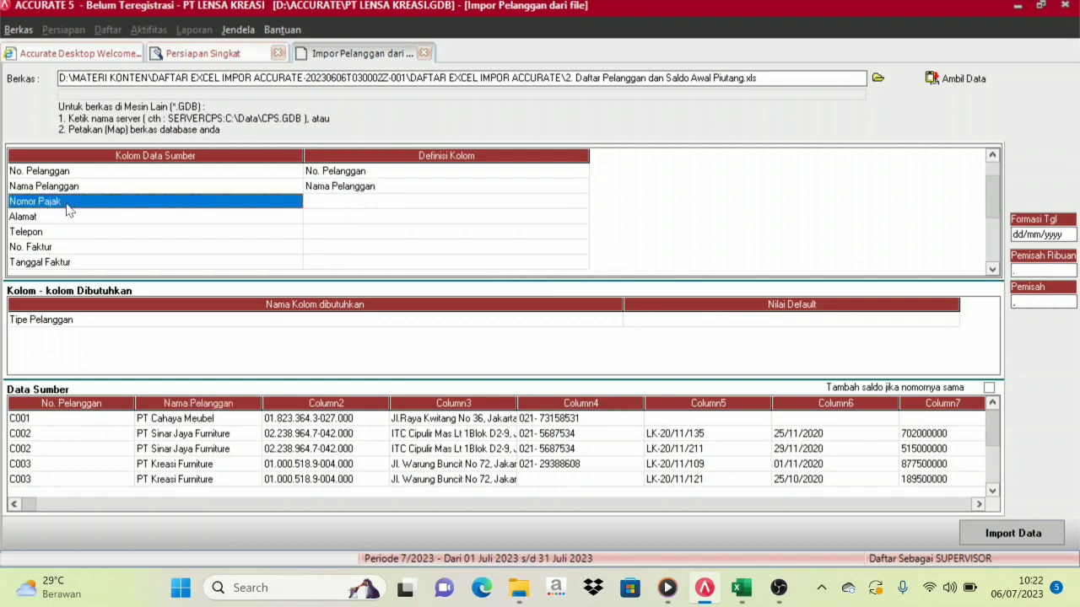
{"action": "left_click", "coordinate": [575, 209]}
{"action": "left_click", "coordinate": [586, 207]}
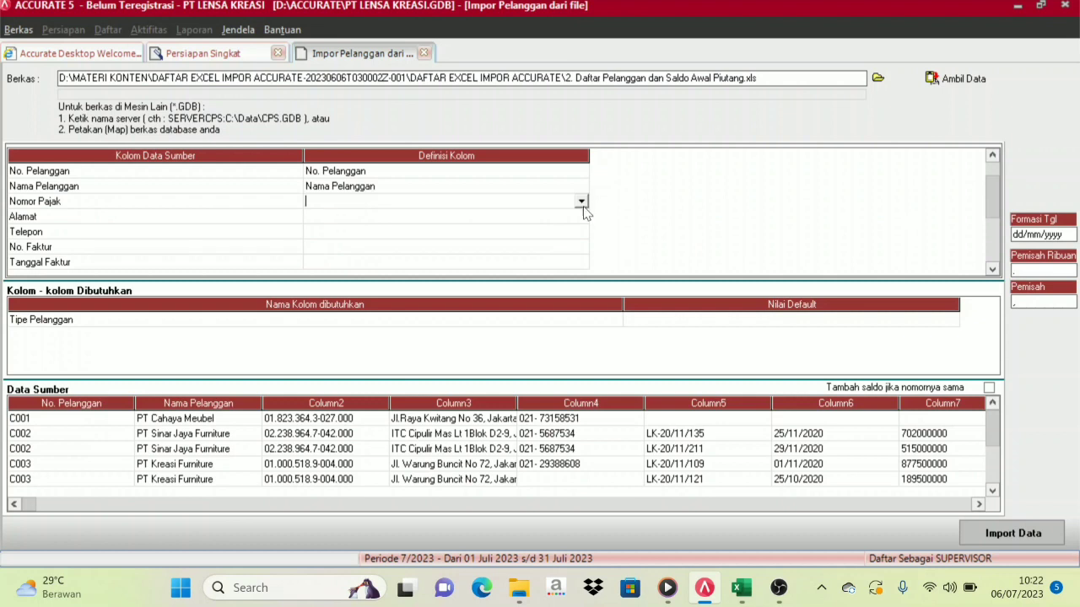
{"action": "left_click", "coordinate": [581, 201]}
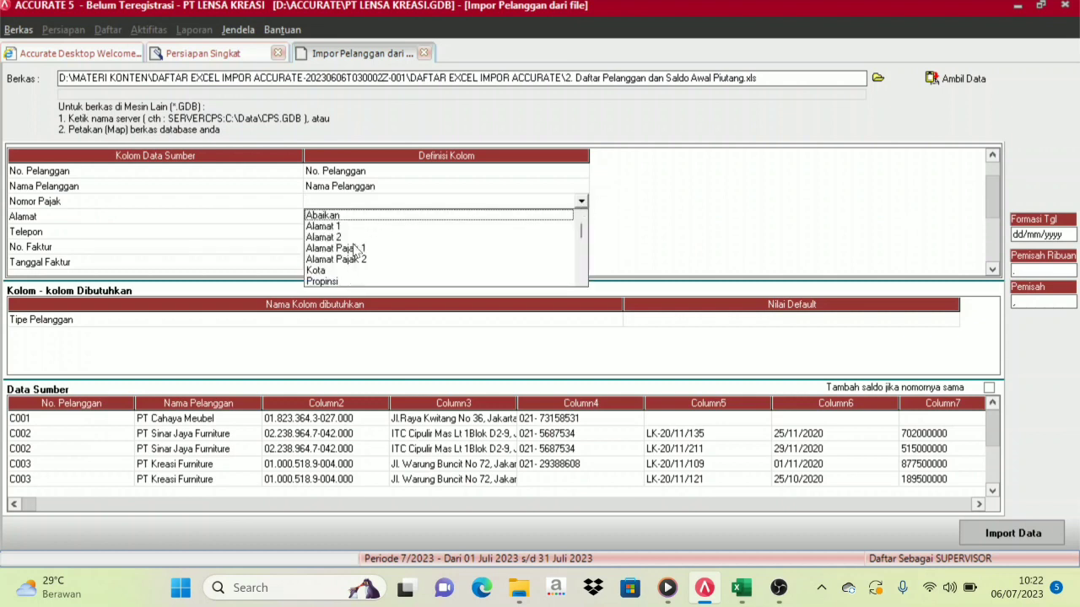
{"action": "scroll", "coordinate": [586, 285], "scroll_direction": "down", "scroll_amount": 2}
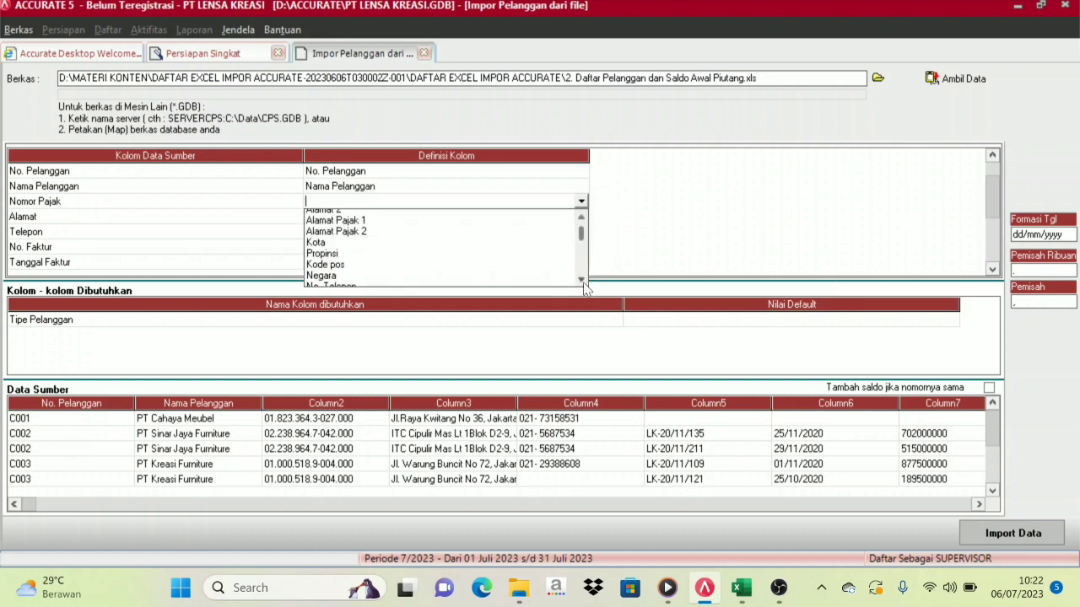
{"action": "scroll", "coordinate": [585, 285], "scroll_direction": "down", "scroll_amount": 1}
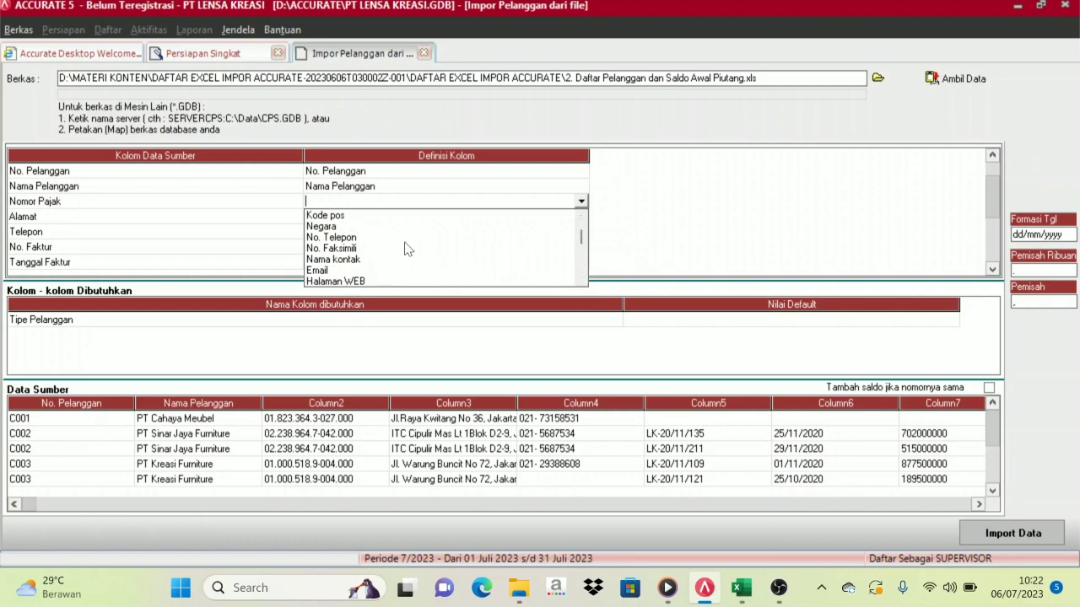
{"action": "scroll", "coordinate": [583, 283], "scroll_direction": "down", "scroll_amount": 2}
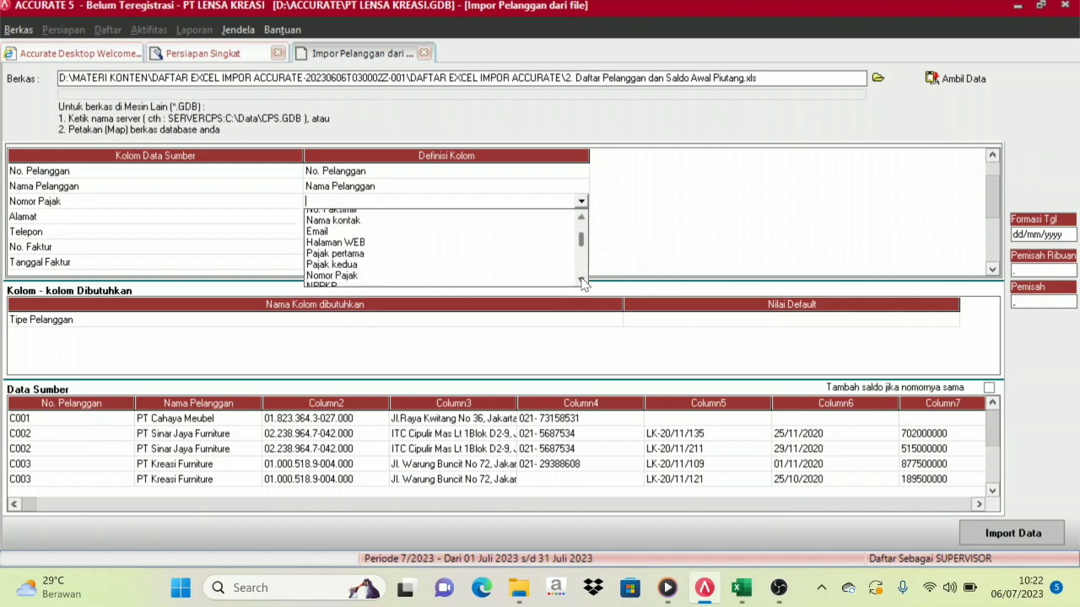
{"action": "scroll", "coordinate": [583, 283], "scroll_direction": "down", "scroll_amount": 2}
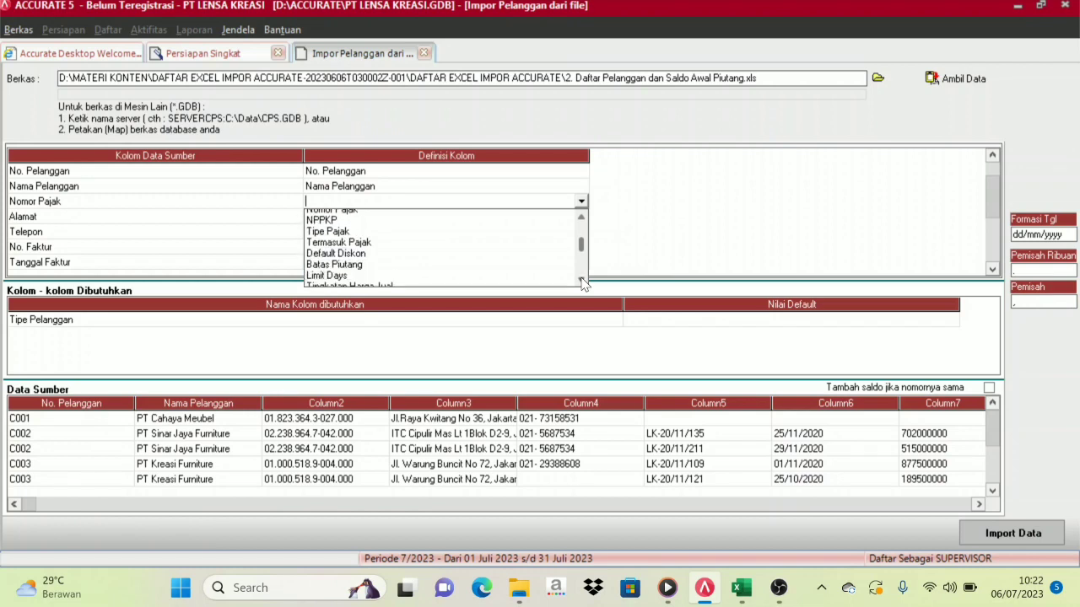
{"action": "scroll", "coordinate": [584, 283], "scroll_direction": "down", "scroll_amount": 3}
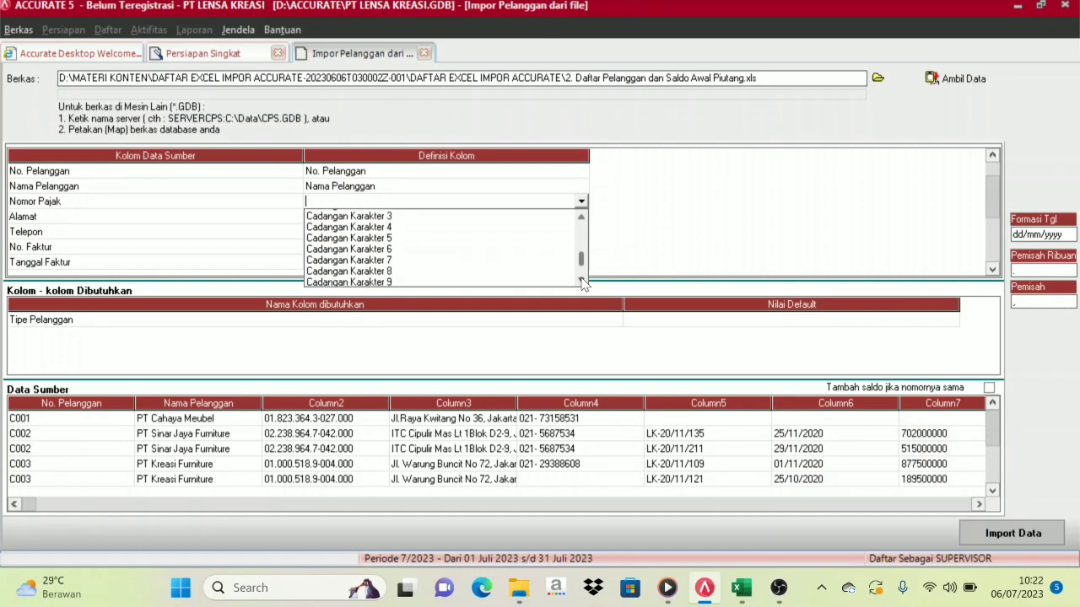
{"action": "left_click_drag", "start_coordinate": [582, 272], "coordinate": [580, 224]}
{"action": "left_click", "coordinate": [584, 281]}
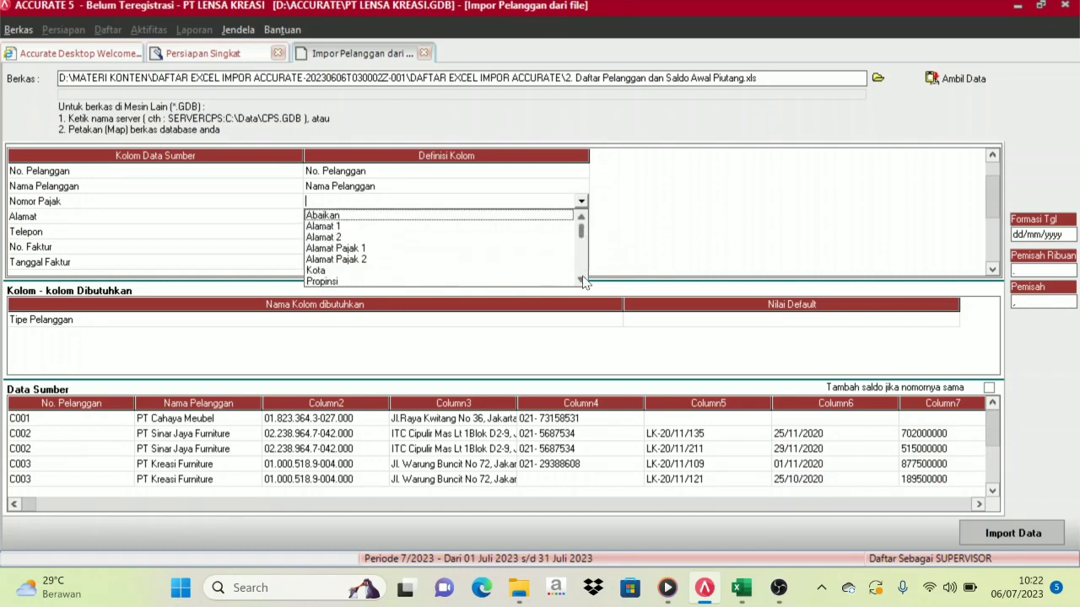
{"action": "scroll", "coordinate": [583, 283], "scroll_direction": "down", "scroll_amount": 4}
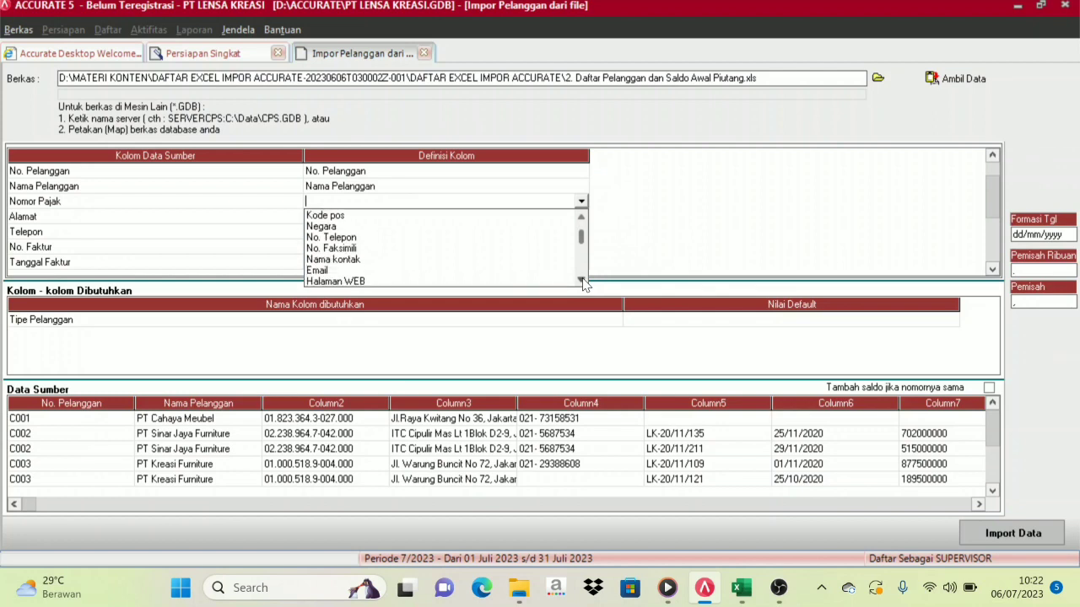
{"action": "scroll", "coordinate": [583, 283], "scroll_direction": "down", "scroll_amount": 5}
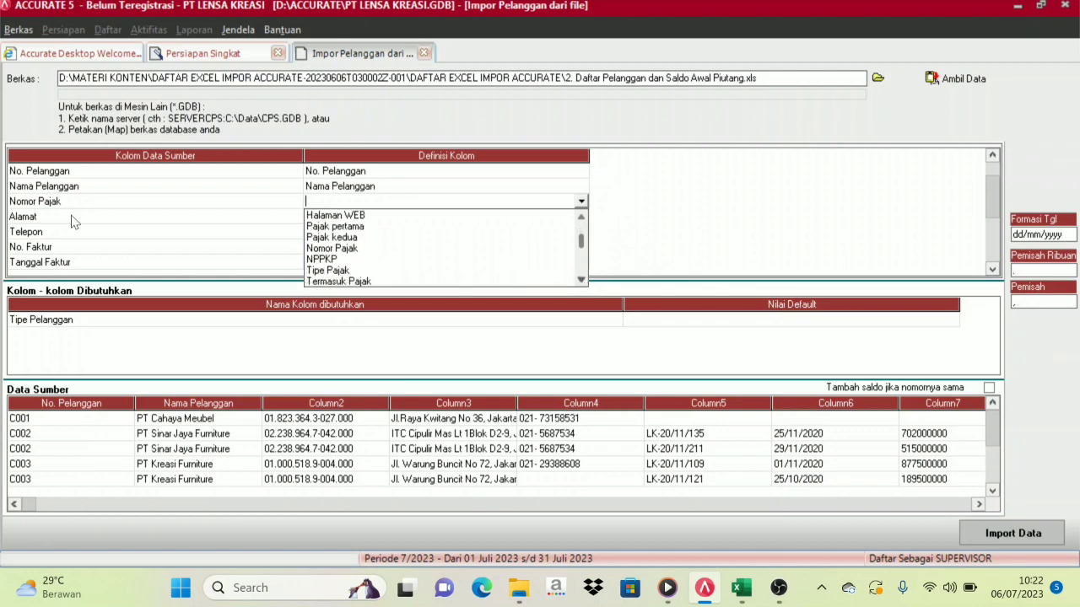
{"action": "left_click", "coordinate": [334, 248]}
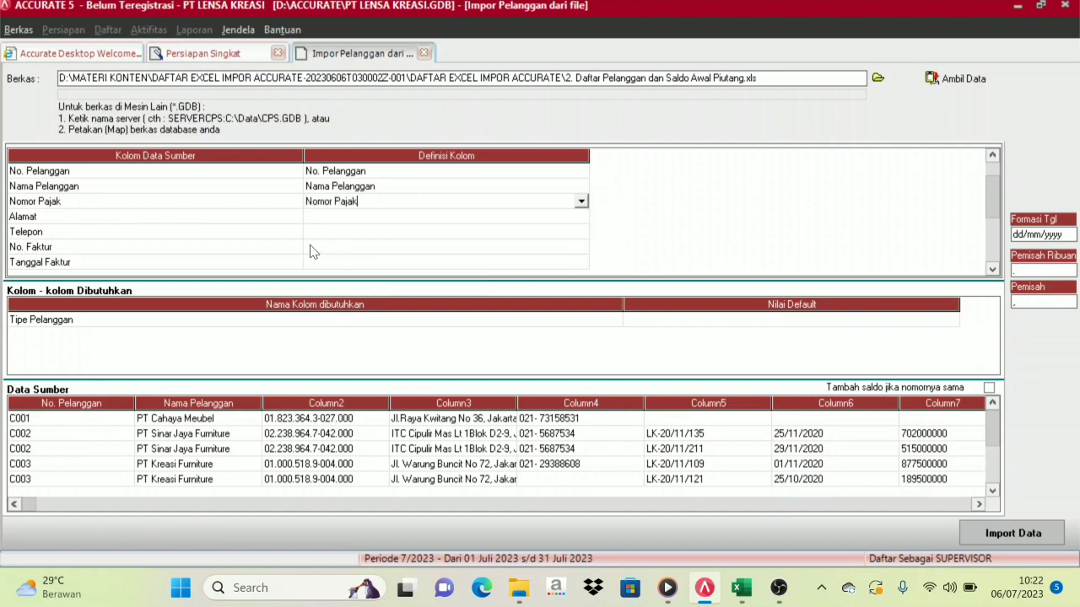
Step: Map the Alamat source column to the Alamat 1 definition
{"action": "left_click", "coordinate": [578, 222]}
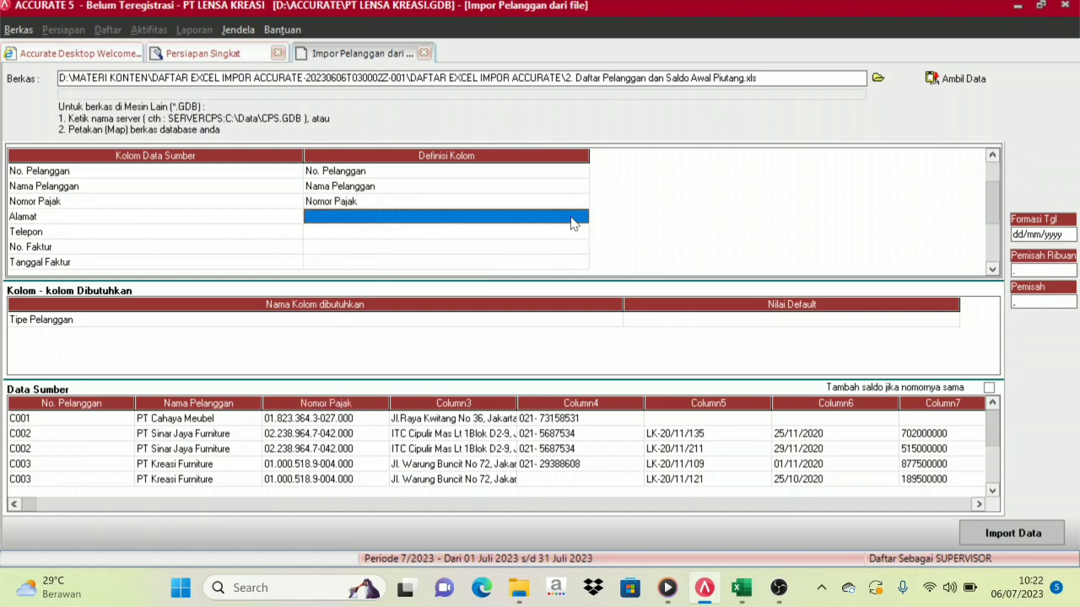
{"action": "left_click", "coordinate": [581, 218]}
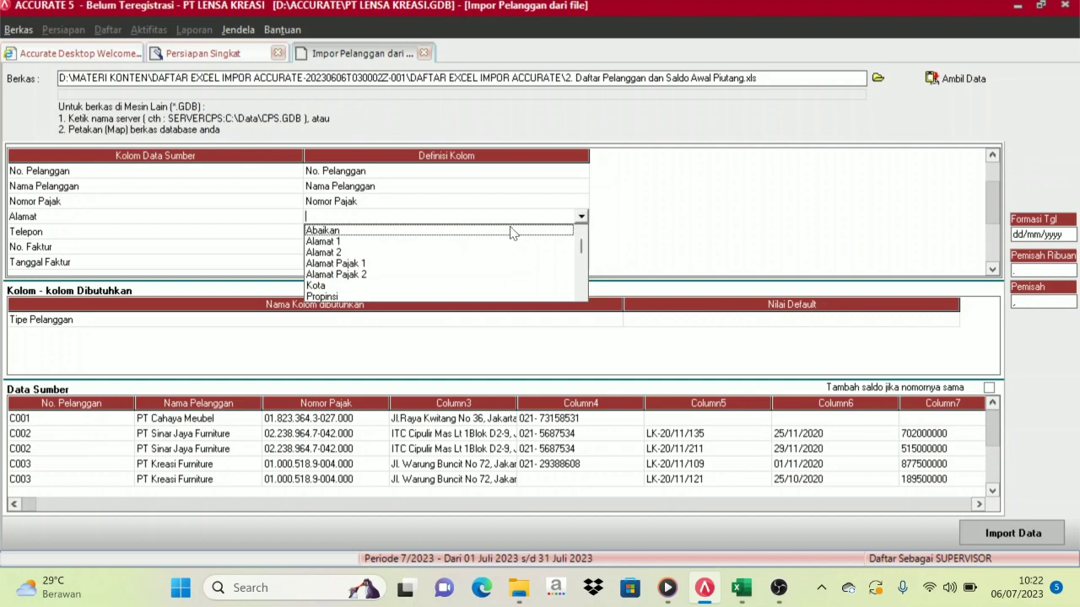
{"action": "left_click", "coordinate": [329, 242]}
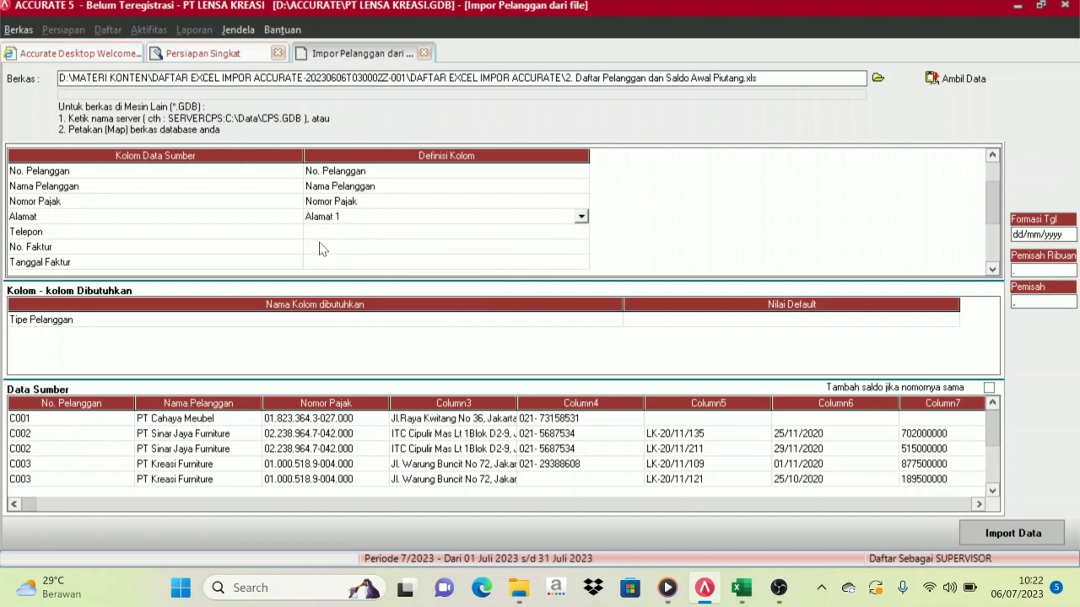
Step: Look through the full list of definitions available for the Telepon source column
{"action": "left_click", "coordinate": [578, 234]}
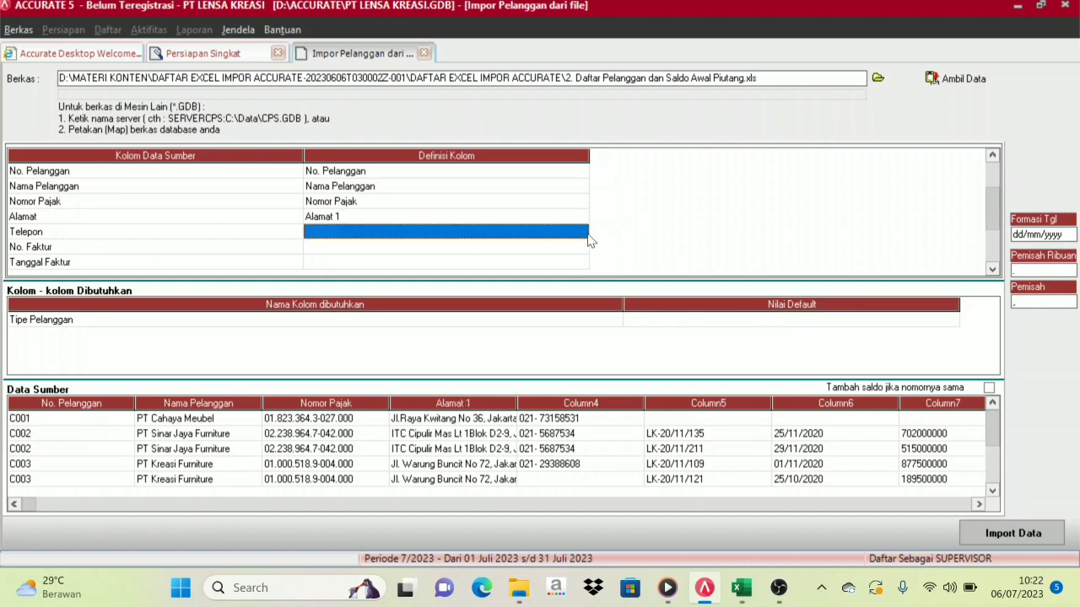
{"action": "left_click", "coordinate": [582, 236]}
{"action": "left_click", "coordinate": [581, 232]}
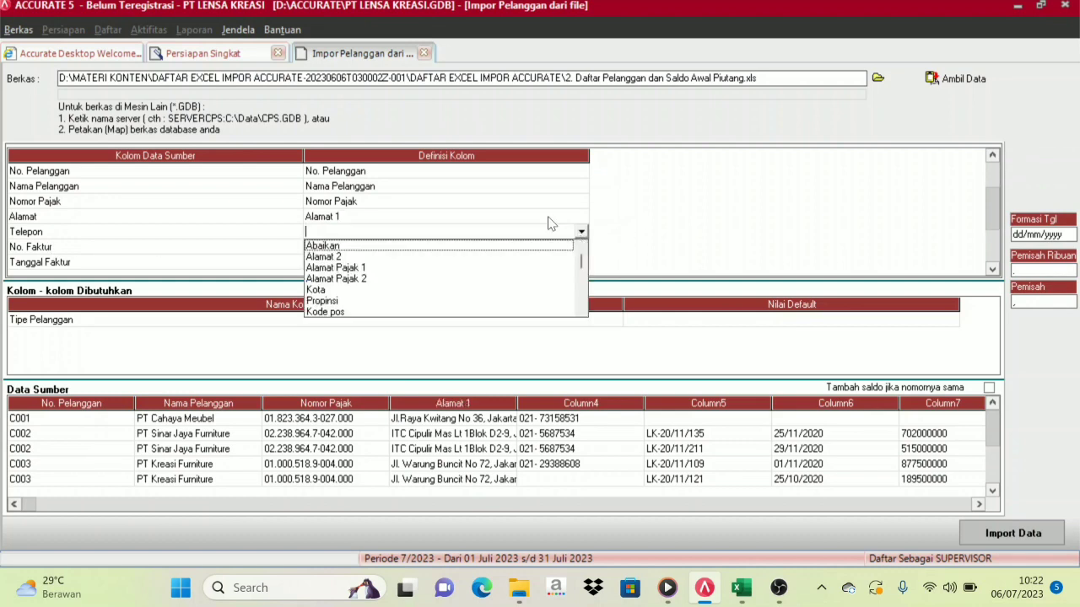
{"action": "left_click", "coordinate": [581, 311]}
{"action": "left_click", "coordinate": [581, 311]}
{"action": "left_click", "coordinate": [581, 311]}
{"action": "left_click", "coordinate": [581, 311]}
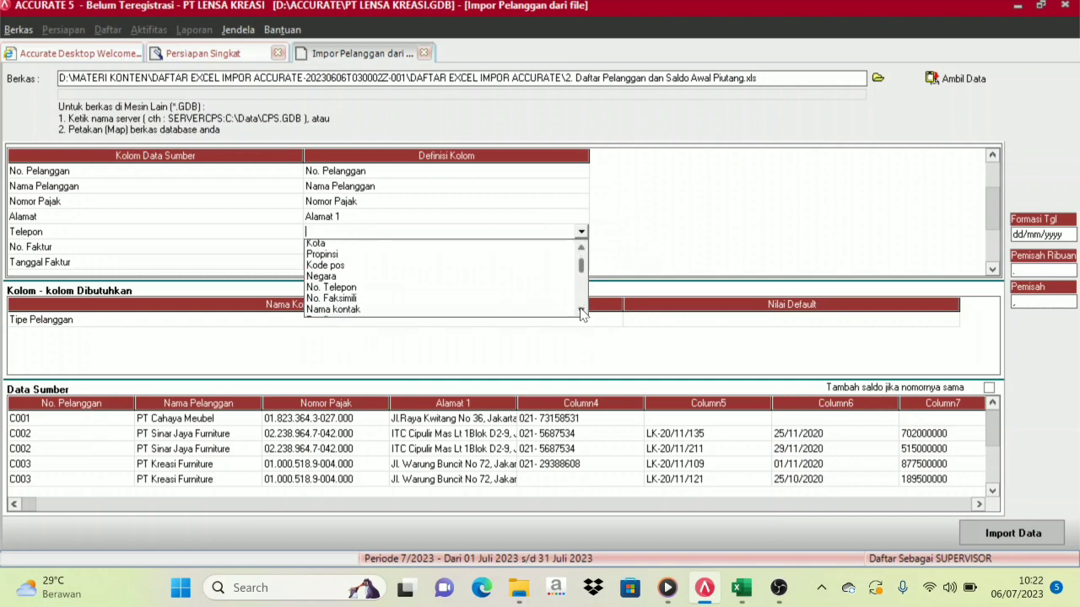
{"action": "left_click", "coordinate": [581, 312]}
{"action": "left_click", "coordinate": [581, 311]}
{"action": "left_click", "coordinate": [581, 311]}
{"action": "left_click", "coordinate": [581, 311]}
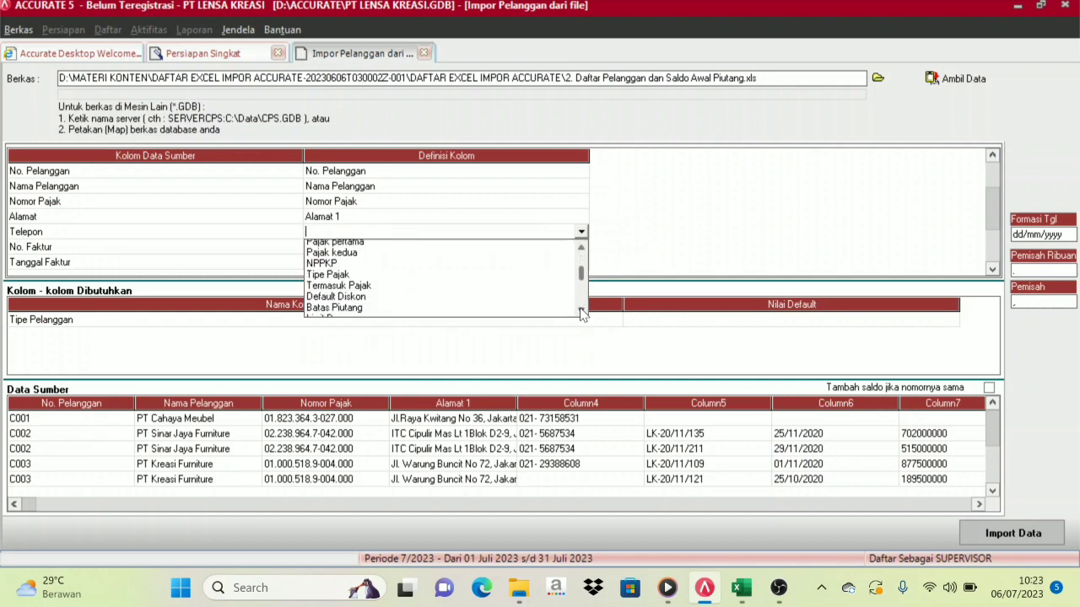
{"action": "left_click", "coordinate": [581, 312]}
{"action": "left_click", "coordinate": [581, 312]}
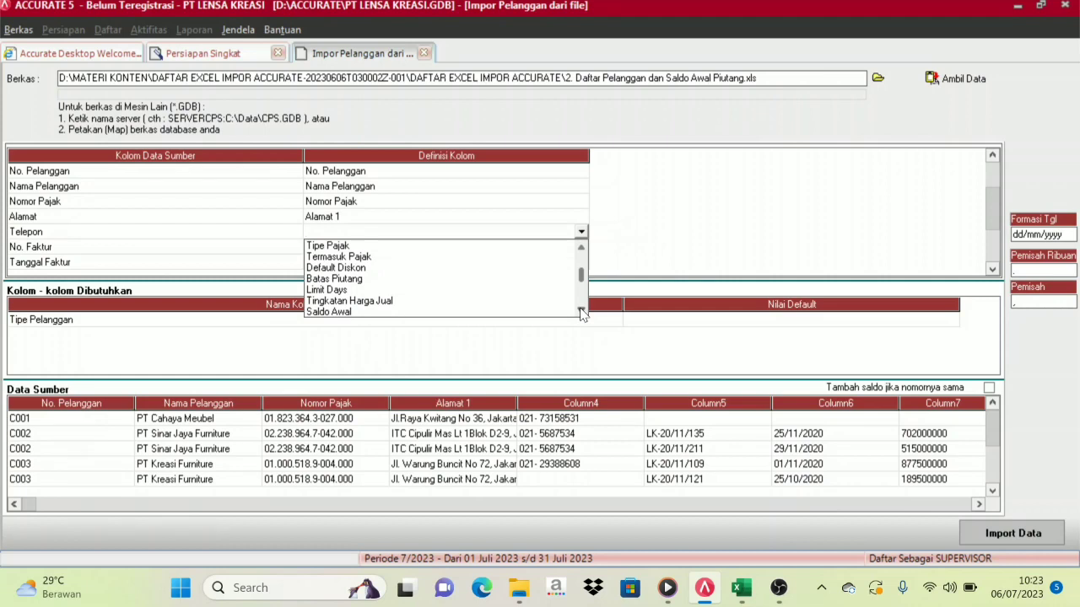
{"action": "left_click", "coordinate": [581, 311]}
{"action": "left_click", "coordinate": [581, 311]}
{"action": "left_click", "coordinate": [581, 312]}
{"action": "left_click", "coordinate": [581, 311]}
{"action": "left_click", "coordinate": [581, 311]}
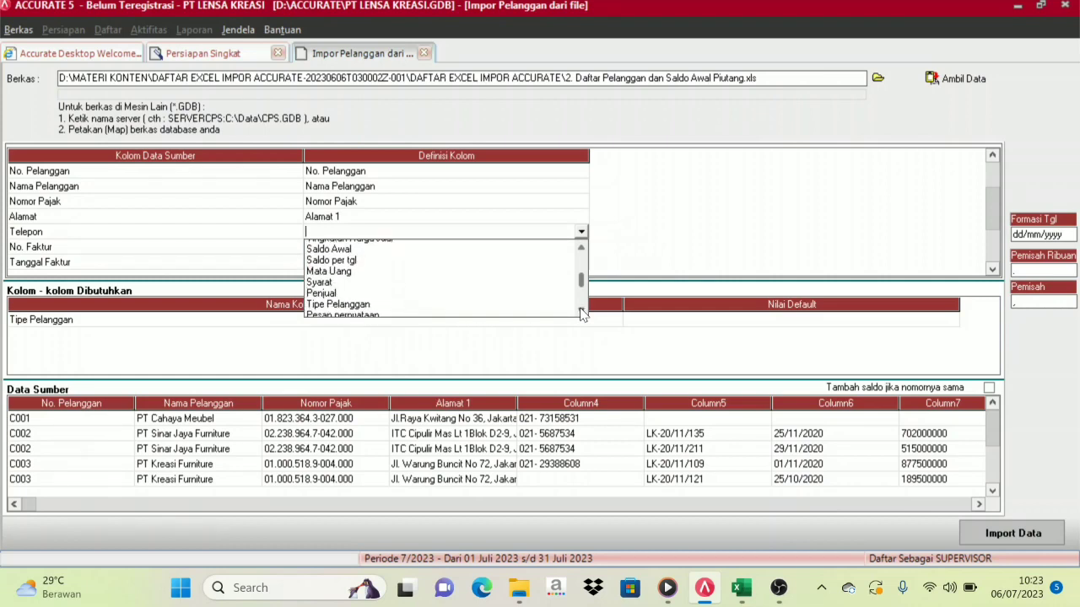
{"action": "left_click", "coordinate": [581, 311]}
{"action": "left_click", "coordinate": [582, 312]}
{"action": "left_click", "coordinate": [581, 312]}
{"action": "left_click", "coordinate": [582, 312]}
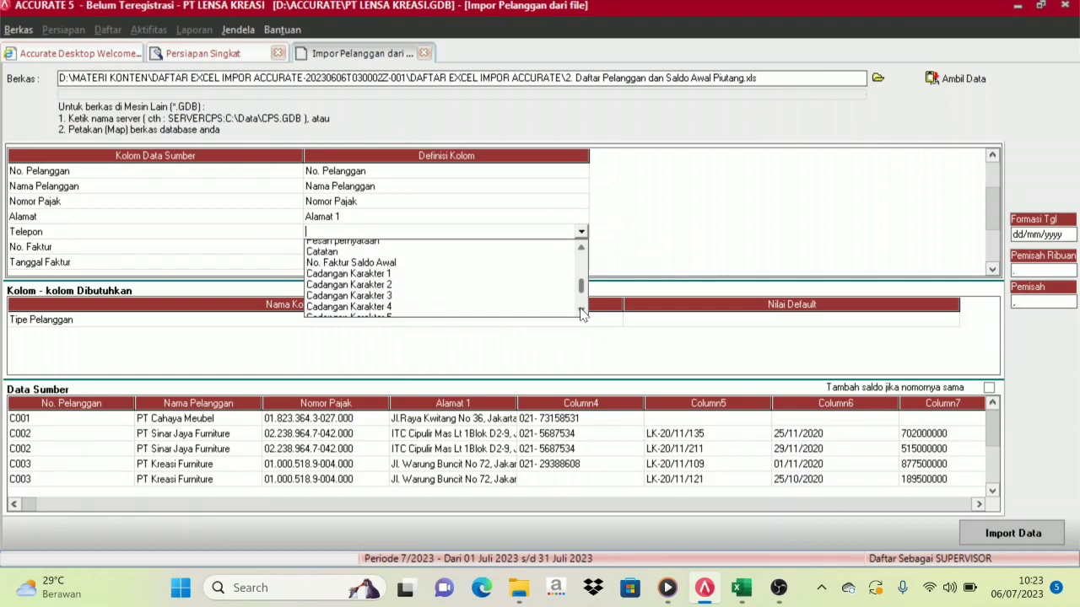
{"action": "left_click", "coordinate": [581, 311]}
{"action": "left_click", "coordinate": [582, 312]}
{"action": "left_click", "coordinate": [581, 311]}
{"action": "left_click", "coordinate": [582, 311]}
{"action": "left_click", "coordinate": [581, 311]}
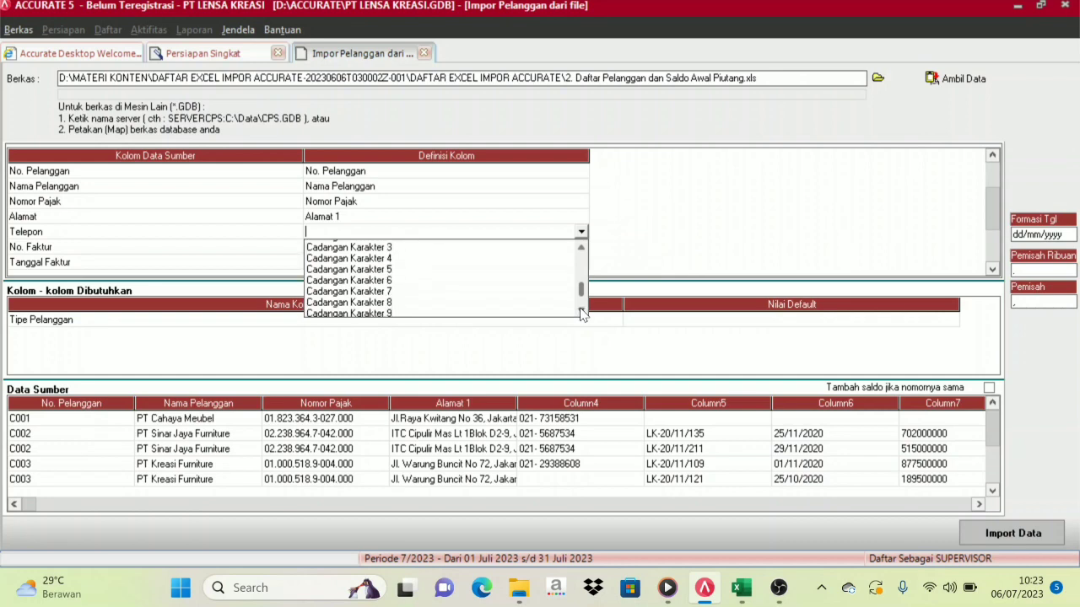
{"action": "left_click", "coordinate": [581, 311]}
{"action": "left_click", "coordinate": [582, 312]}
{"action": "left_click", "coordinate": [582, 311]}
{"action": "left_click", "coordinate": [582, 311]}
{"action": "left_click", "coordinate": [582, 311]}
{"action": "left_click", "coordinate": [581, 311]}
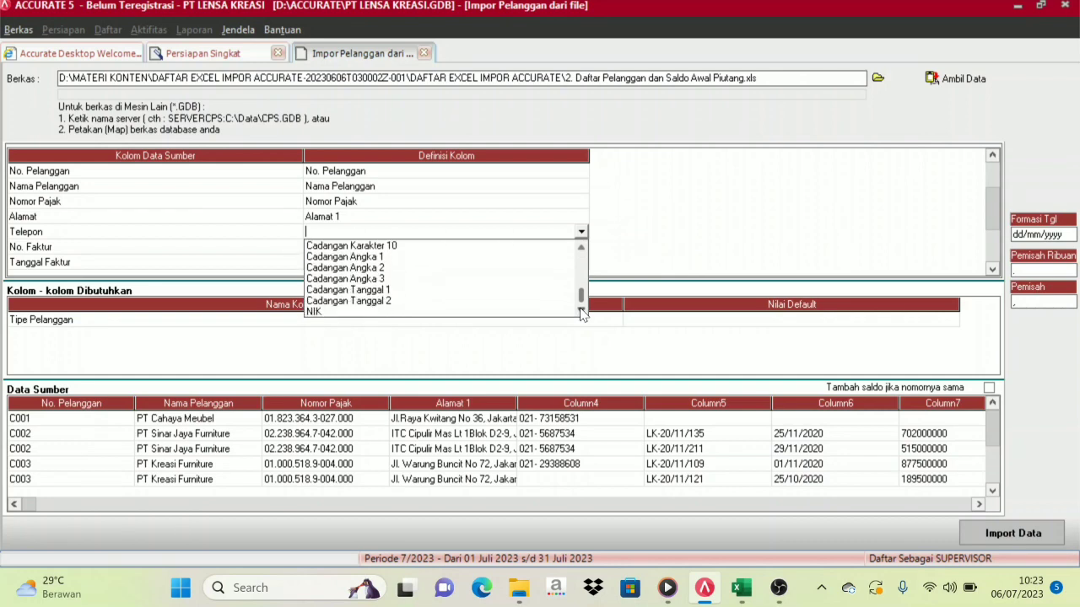
Step: Map the Telepon source column to the No. Telepon definition
{"action": "left_click_drag", "start_coordinate": [581, 306], "coordinate": [588, 268]}
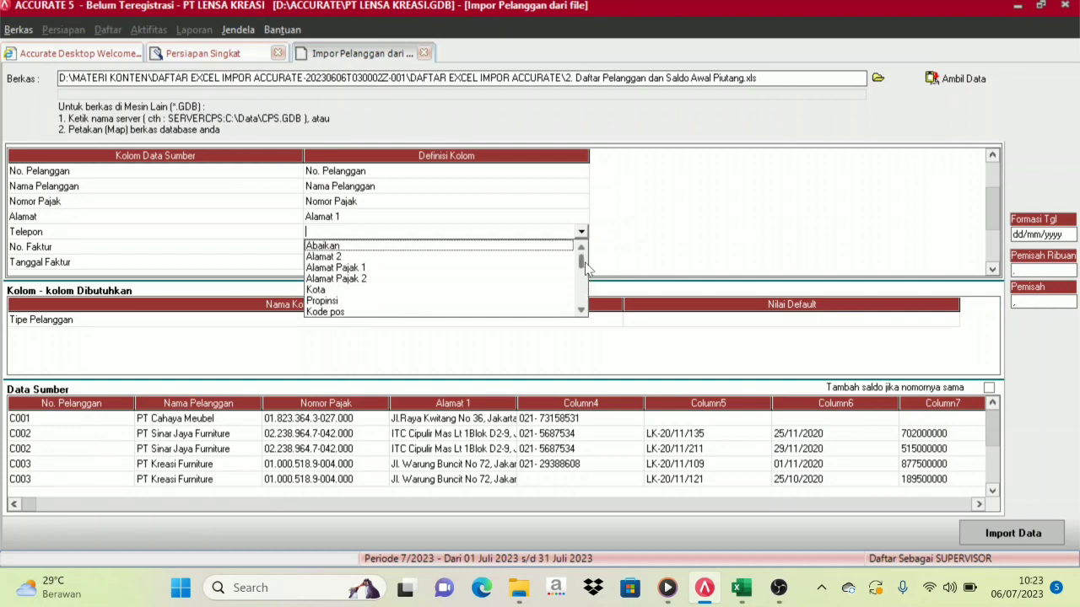
{"action": "left_click", "coordinate": [582, 311]}
{"action": "left_click", "coordinate": [582, 312]}
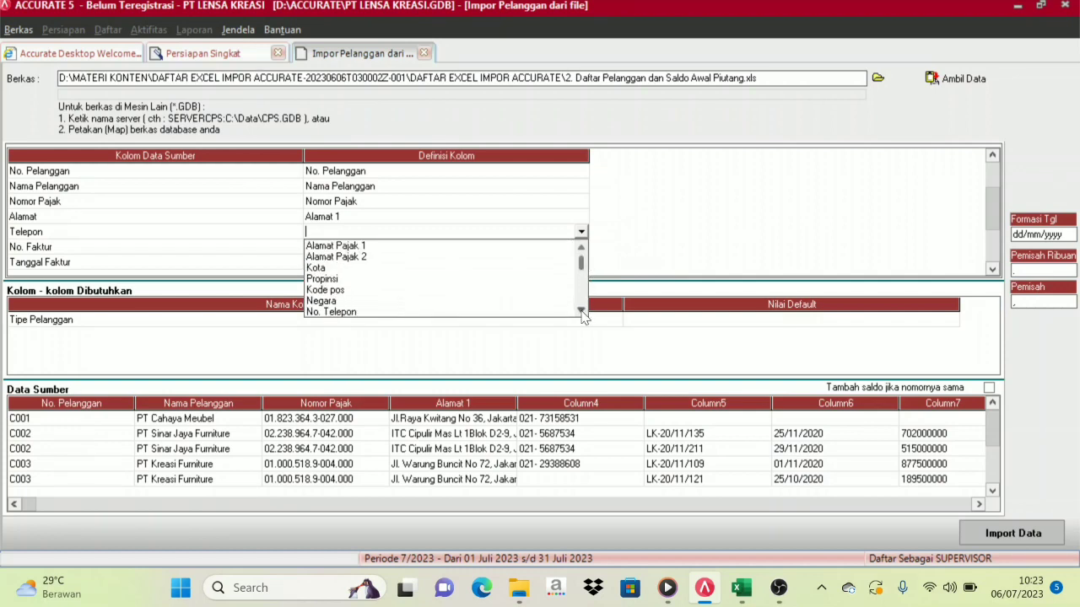
{"action": "left_click", "coordinate": [582, 311]}
{"action": "left_click", "coordinate": [582, 312]}
{"action": "left_click", "coordinate": [582, 312]}
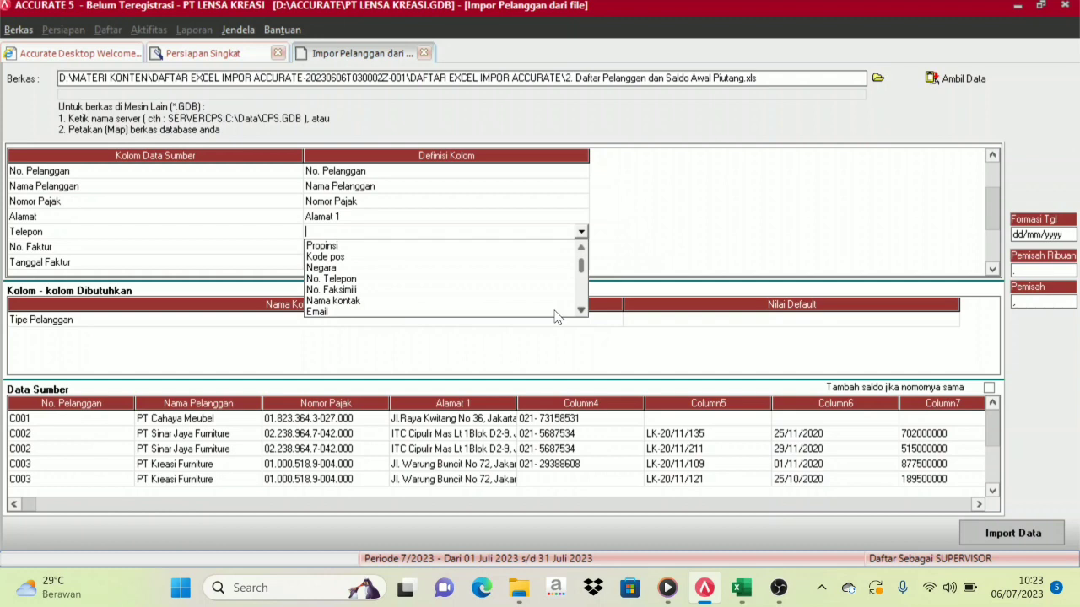
{"action": "left_click", "coordinate": [340, 279]}
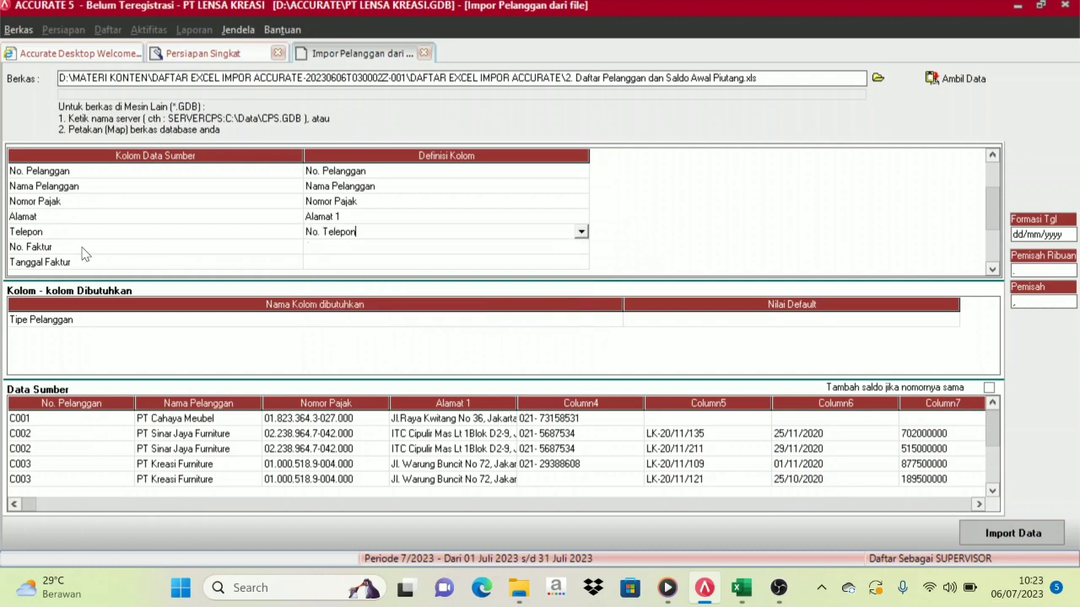
Step: Map the No. Faktur source column to the No. Faktur Saldo Awal definition
{"action": "left_click", "coordinate": [557, 253]}
{"action": "left_click", "coordinate": [579, 253]}
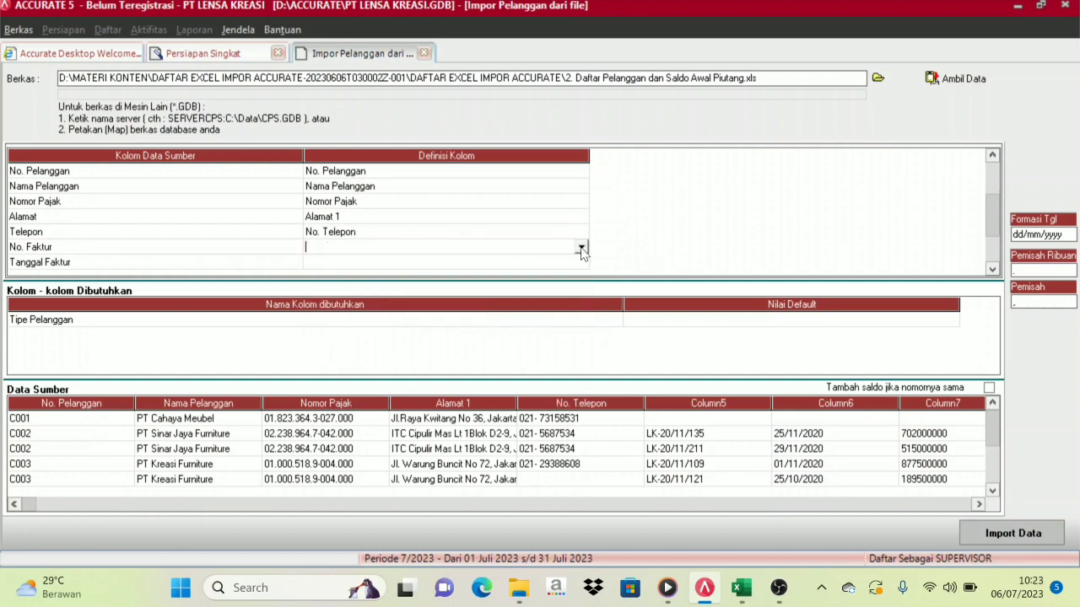
{"action": "left_click", "coordinate": [581, 248]}
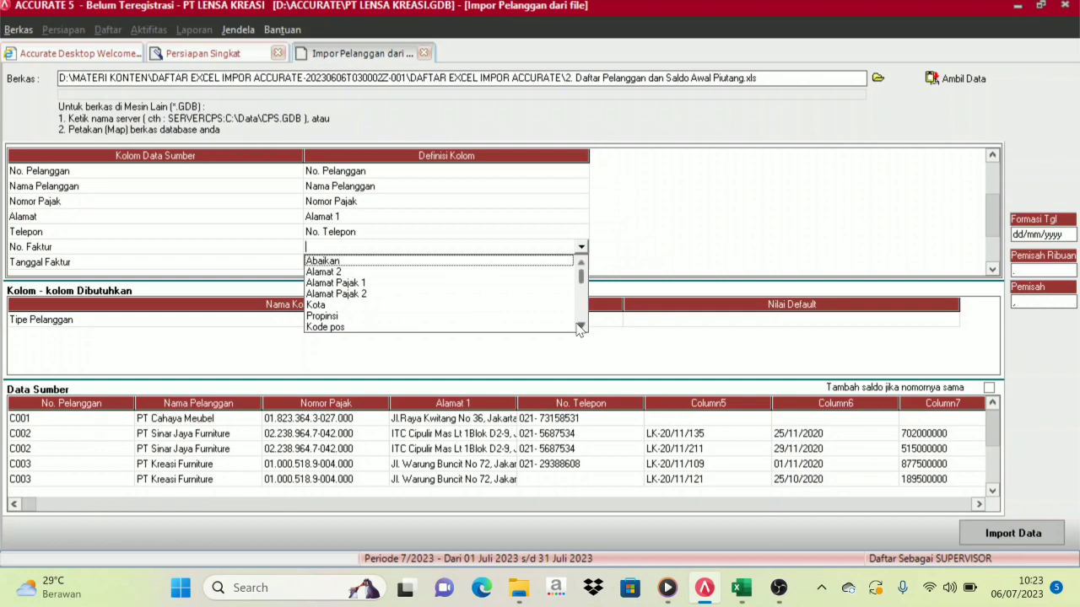
{"action": "left_click", "coordinate": [579, 328]}
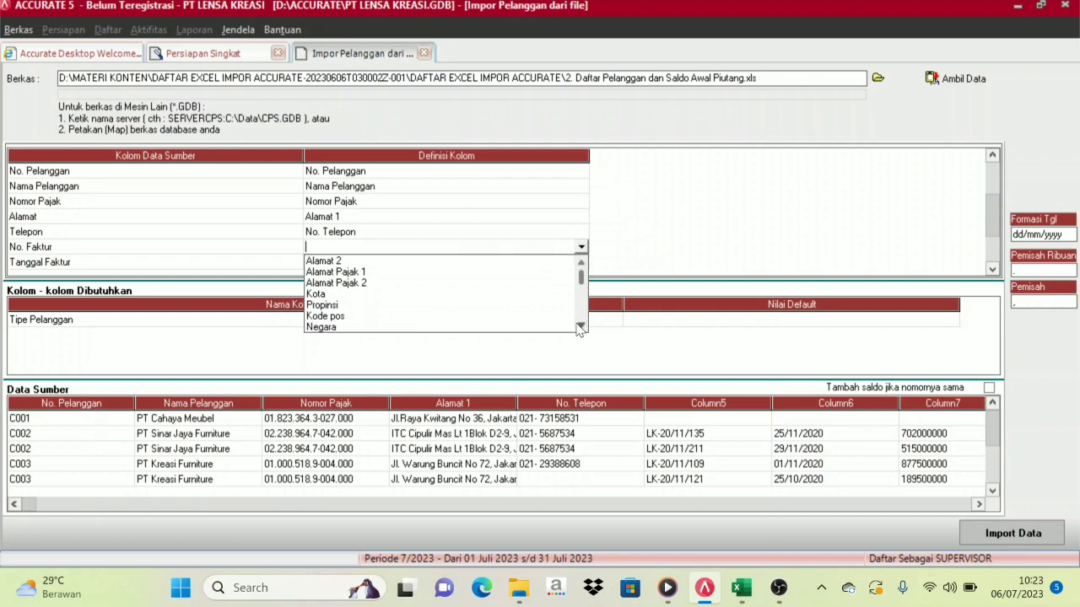
{"action": "left_click", "coordinate": [580, 327]}
{"action": "left_click", "coordinate": [580, 328]}
{"action": "left_click", "coordinate": [579, 327]}
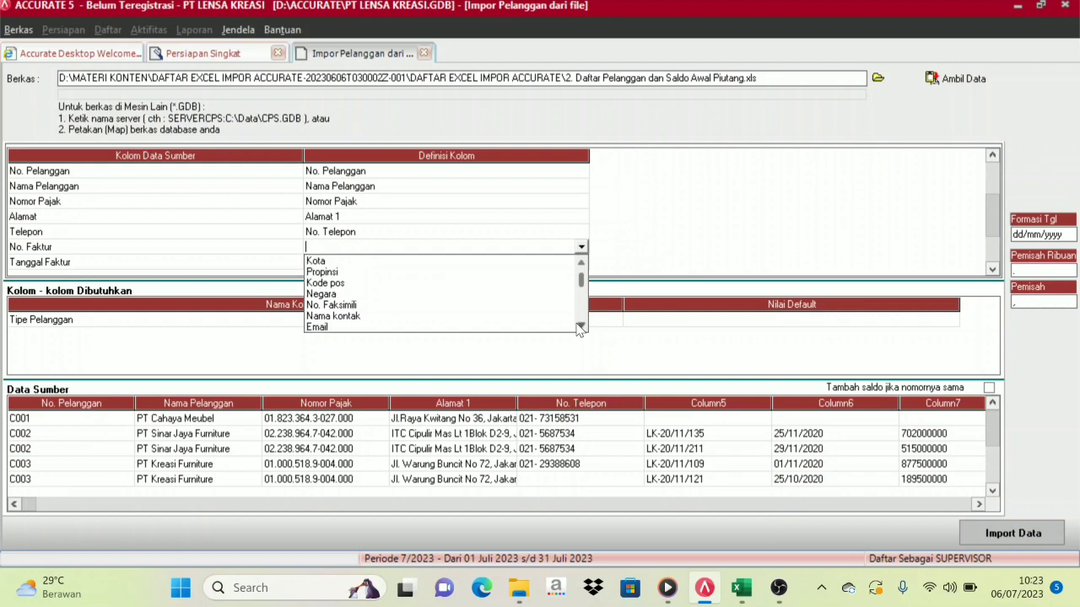
{"action": "left_click", "coordinate": [580, 327]}
{"action": "left_click", "coordinate": [579, 327]}
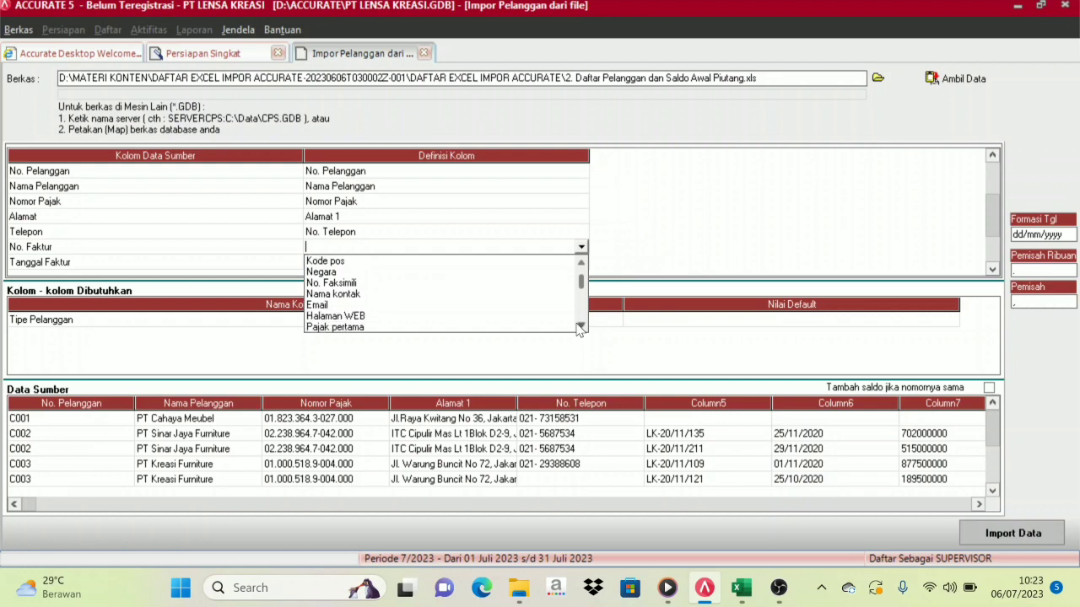
{"action": "left_click", "coordinate": [579, 328]}
{"action": "left_click", "coordinate": [580, 327]}
{"action": "left_click", "coordinate": [579, 327]}
{"action": "left_click", "coordinate": [580, 327]}
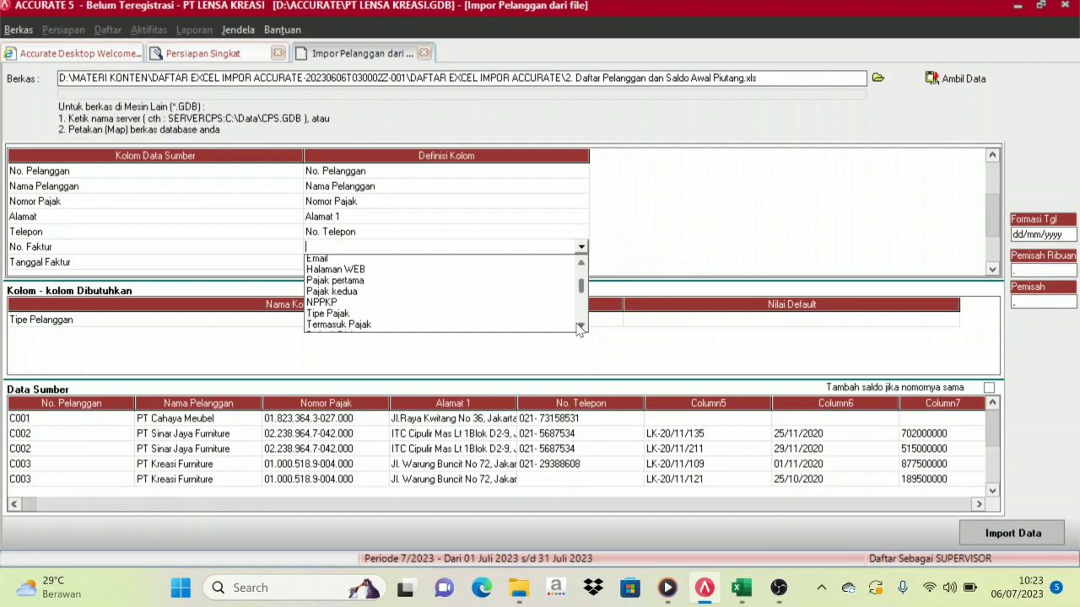
{"action": "left_click", "coordinate": [579, 327]}
{"action": "left_click", "coordinate": [580, 327]}
{"action": "left_click", "coordinate": [580, 327]}
{"action": "left_click", "coordinate": [579, 327]}
{"action": "left_click", "coordinate": [580, 327]}
{"action": "left_click", "coordinate": [579, 327]}
{"action": "left_click", "coordinate": [580, 328]}
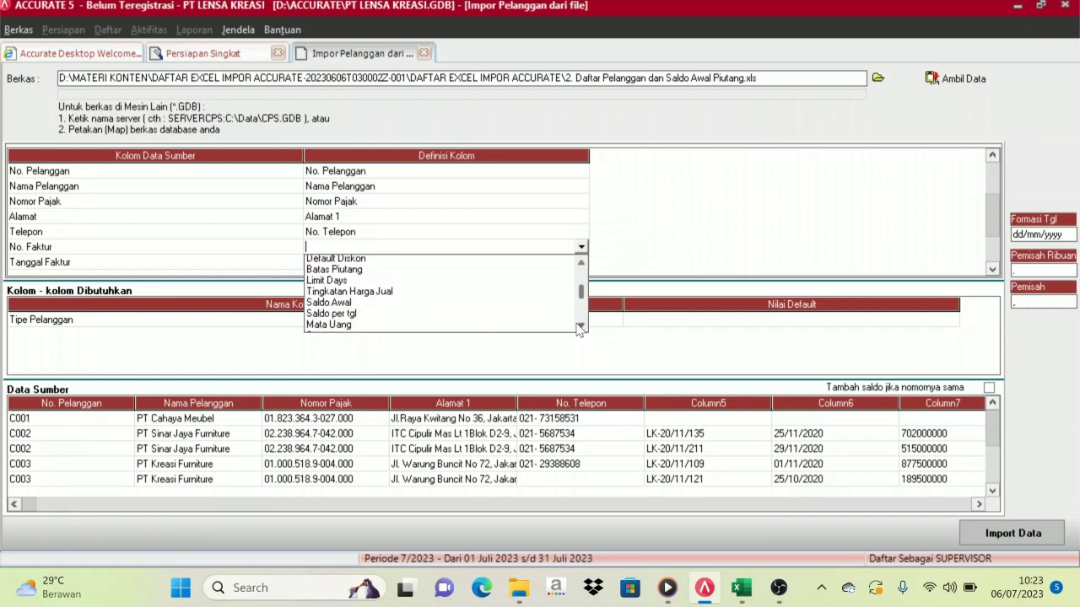
{"action": "left_click", "coordinate": [580, 327]}
{"action": "left_click", "coordinate": [579, 328]}
{"action": "left_click", "coordinate": [579, 327]}
{"action": "left_click", "coordinate": [579, 327]}
{"action": "left_click", "coordinate": [580, 327]}
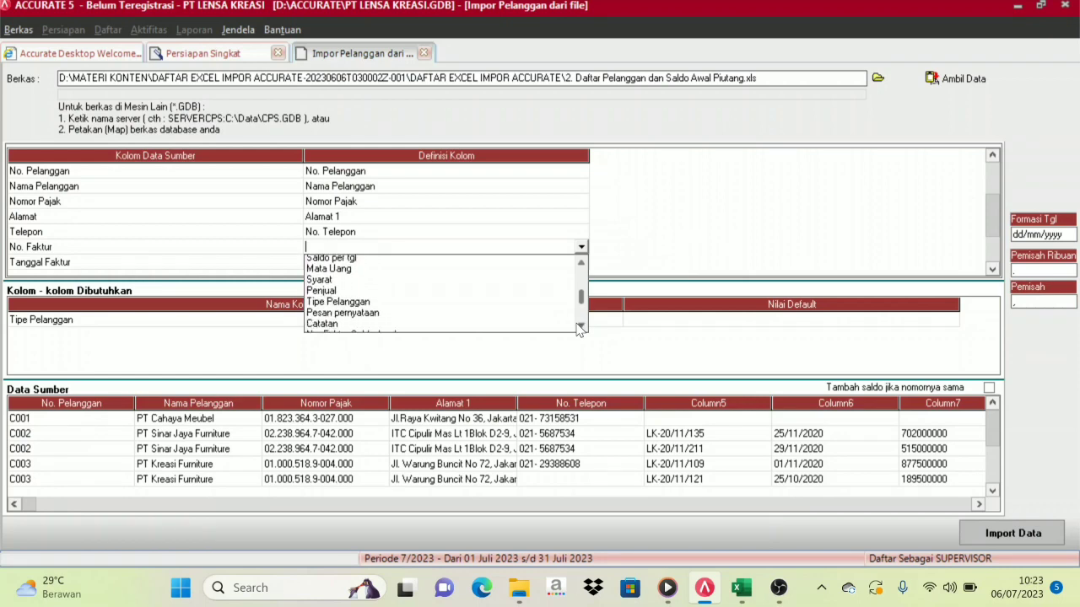
{"action": "left_click", "coordinate": [579, 328]}
{"action": "left_click", "coordinate": [580, 328]}
{"action": "left_click", "coordinate": [579, 327]}
{"action": "left_click", "coordinate": [579, 327]}
{"action": "left_click", "coordinate": [579, 327]}
{"action": "left_click", "coordinate": [579, 327]}
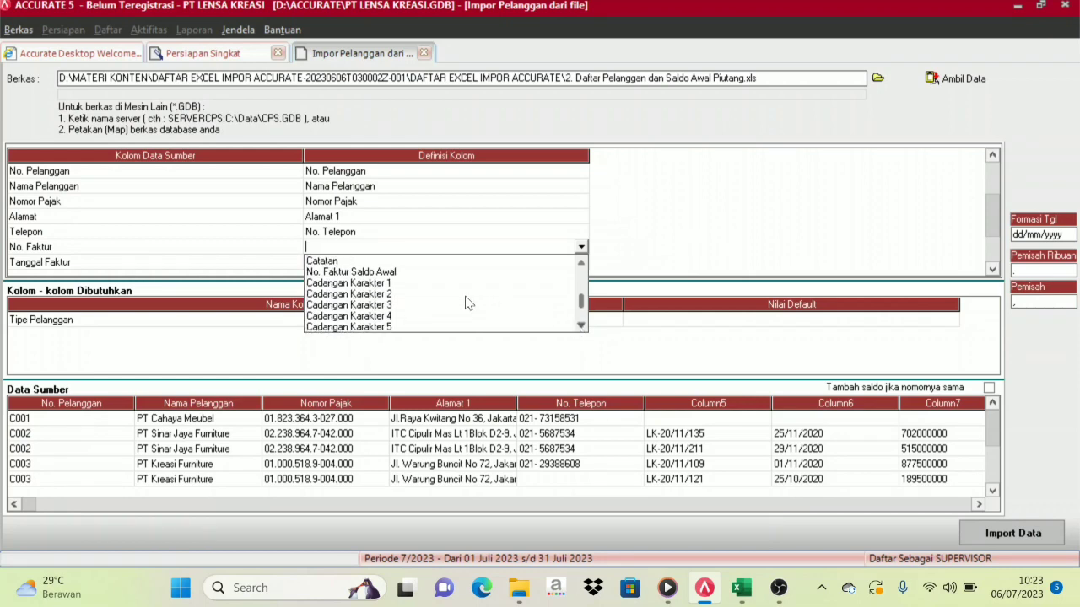
{"action": "left_click", "coordinate": [377, 270]}
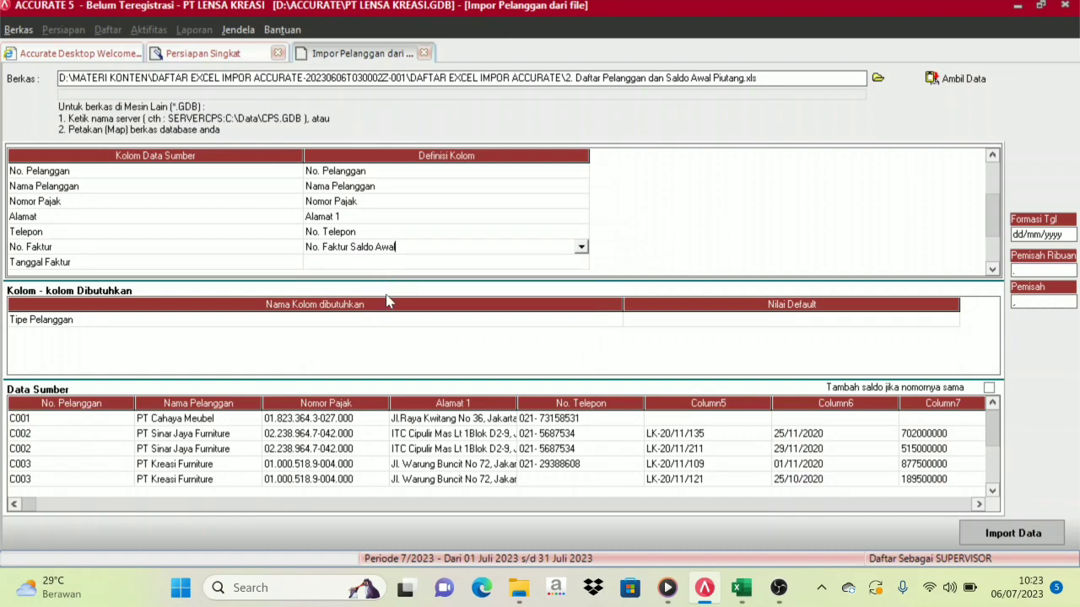
Step: Map the Tanggal Faktur source column to the Saldo per tgl definition
{"action": "left_click", "coordinate": [579, 266]}
{"action": "left_click", "coordinate": [581, 269]}
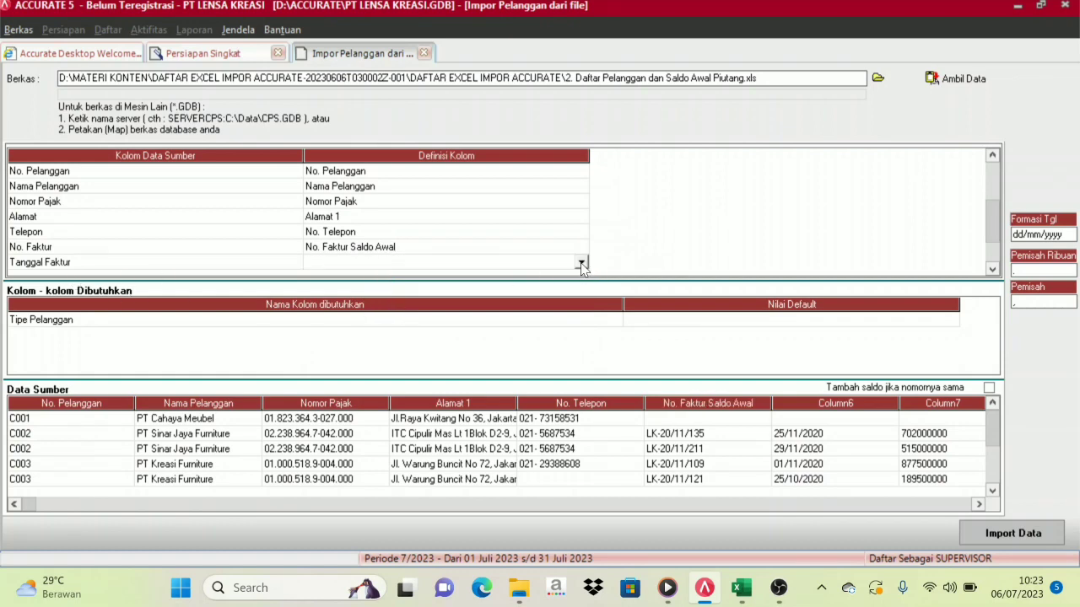
{"action": "left_click", "coordinate": [582, 265]}
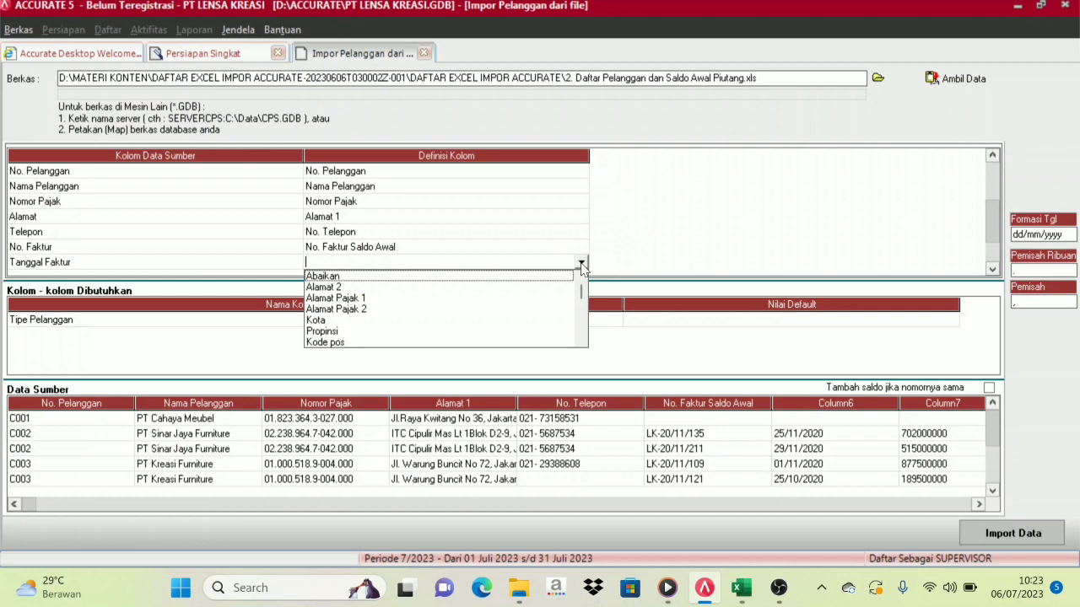
{"action": "left_click", "coordinate": [581, 341]}
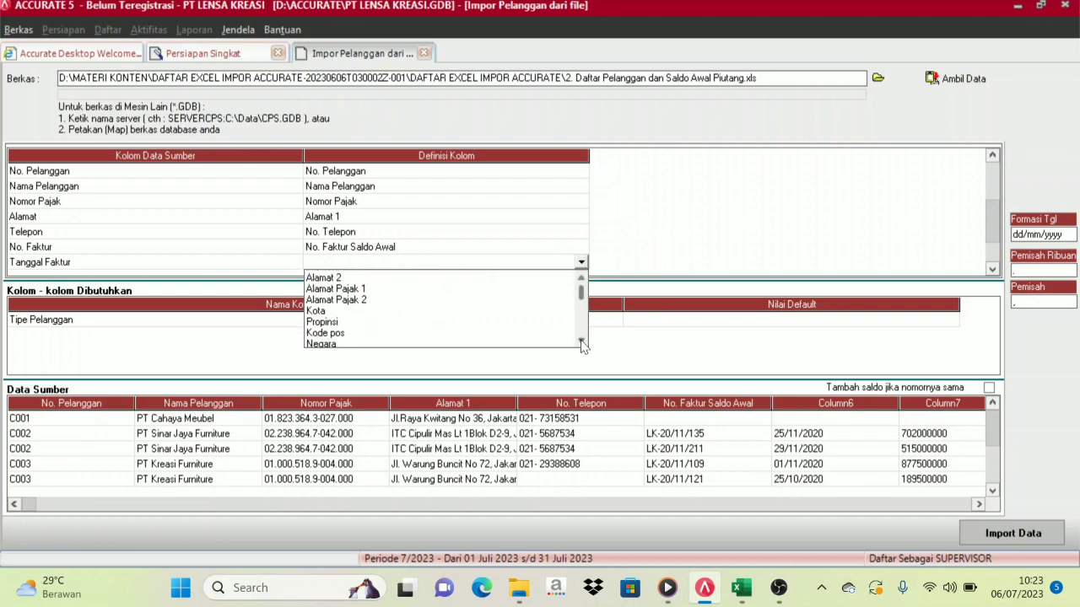
{"action": "left_click_drag", "start_coordinate": [581, 342], "coordinate": [581, 343]}
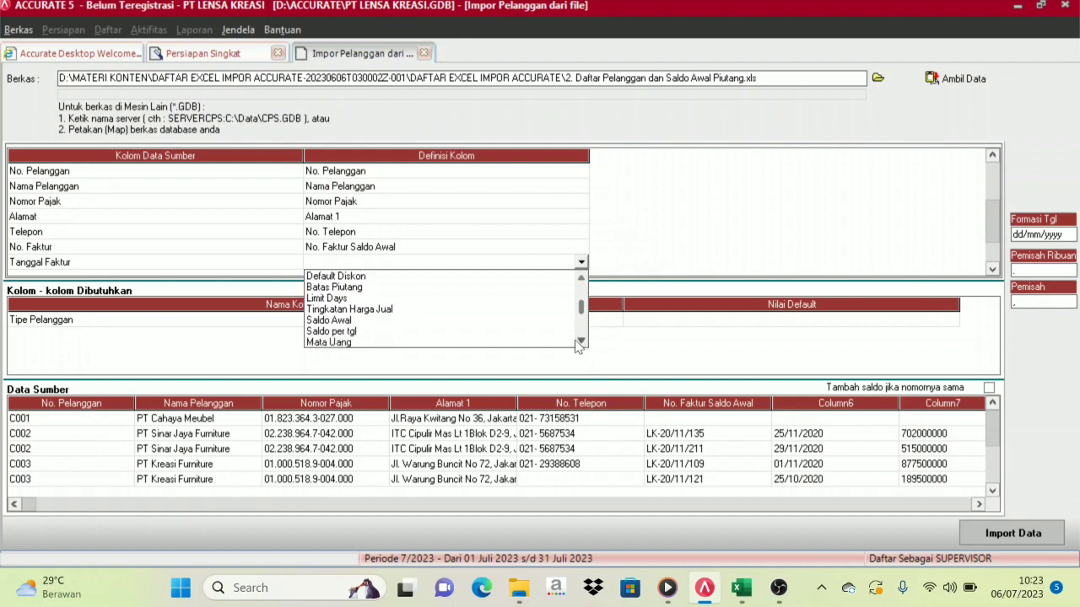
{"action": "left_click", "coordinate": [333, 331]}
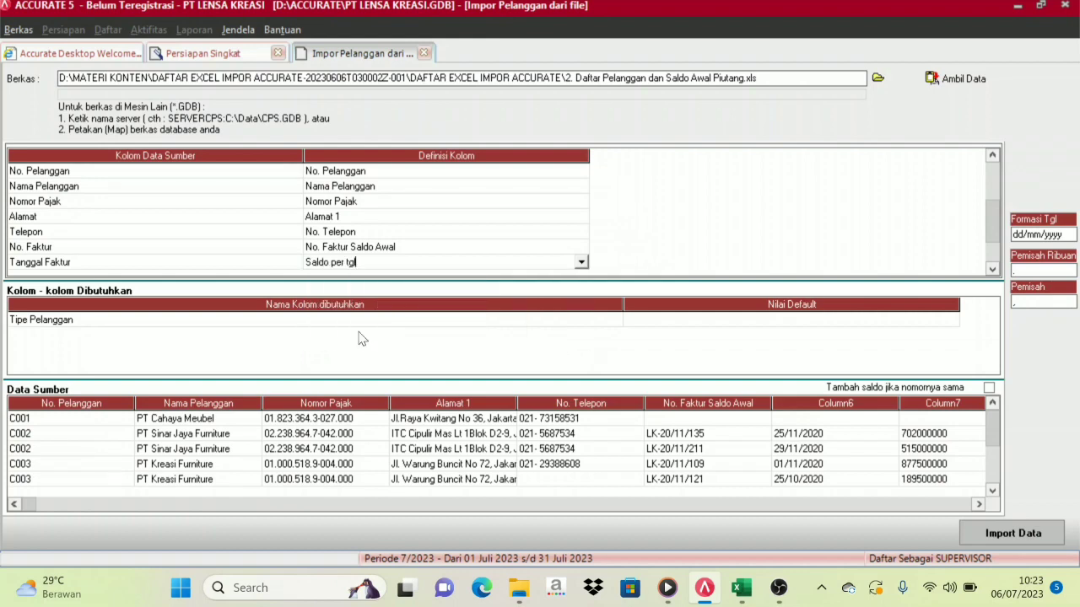
Step: Map the Saldo Piutang source column to the Saldo Awal definition
{"action": "left_click", "coordinate": [992, 269]}
{"action": "left_click", "coordinate": [992, 269]}
{"action": "left_click", "coordinate": [991, 269]}
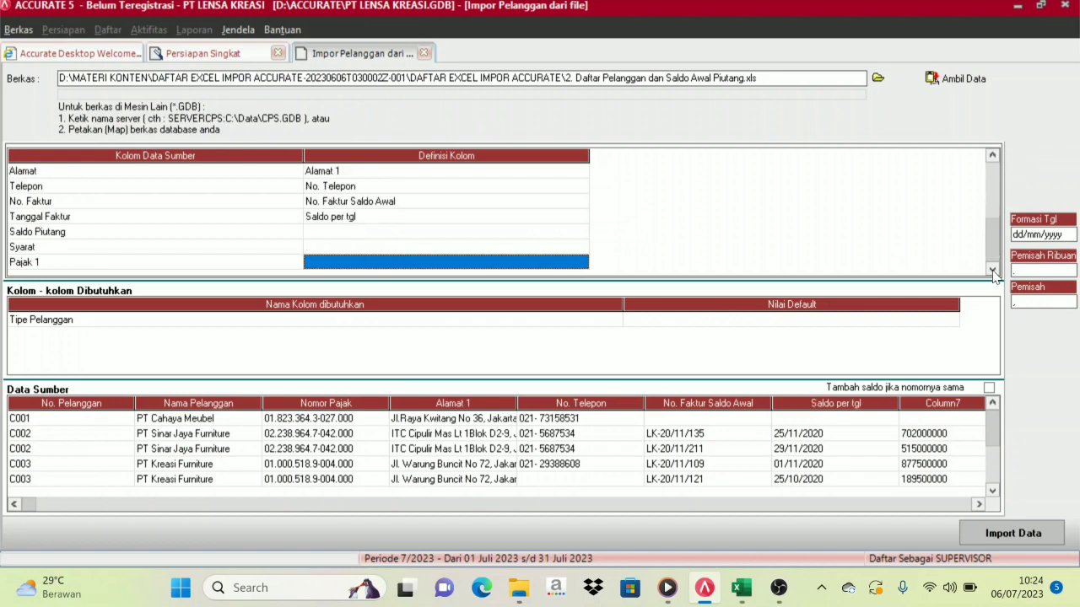
{"action": "left_click", "coordinate": [403, 234]}
{"action": "left_click", "coordinate": [560, 233]}
{"action": "left_click", "coordinate": [582, 231]}
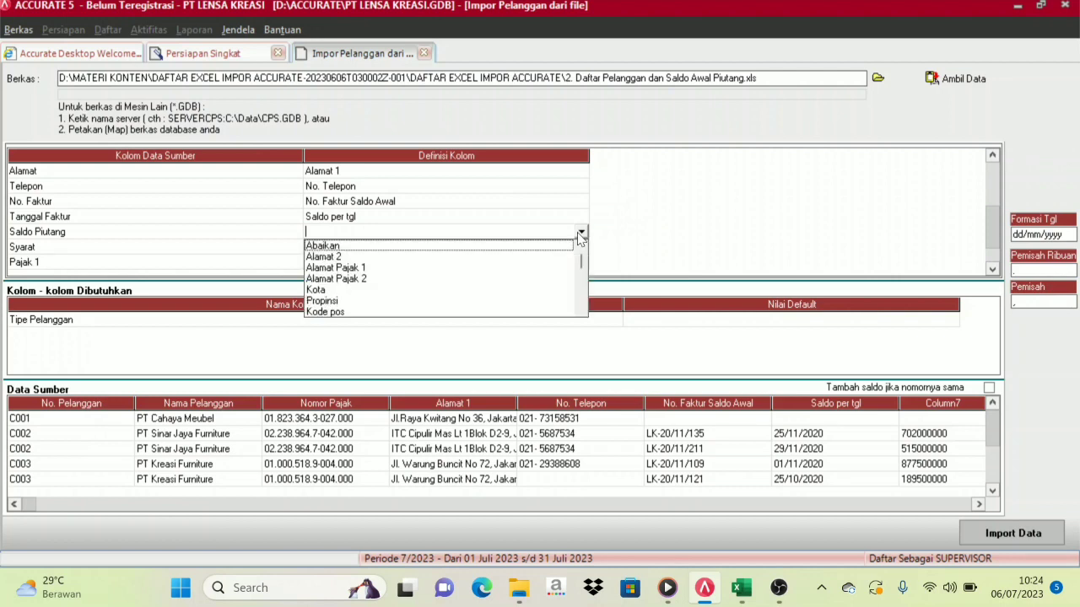
{"action": "left_click", "coordinate": [581, 311]}
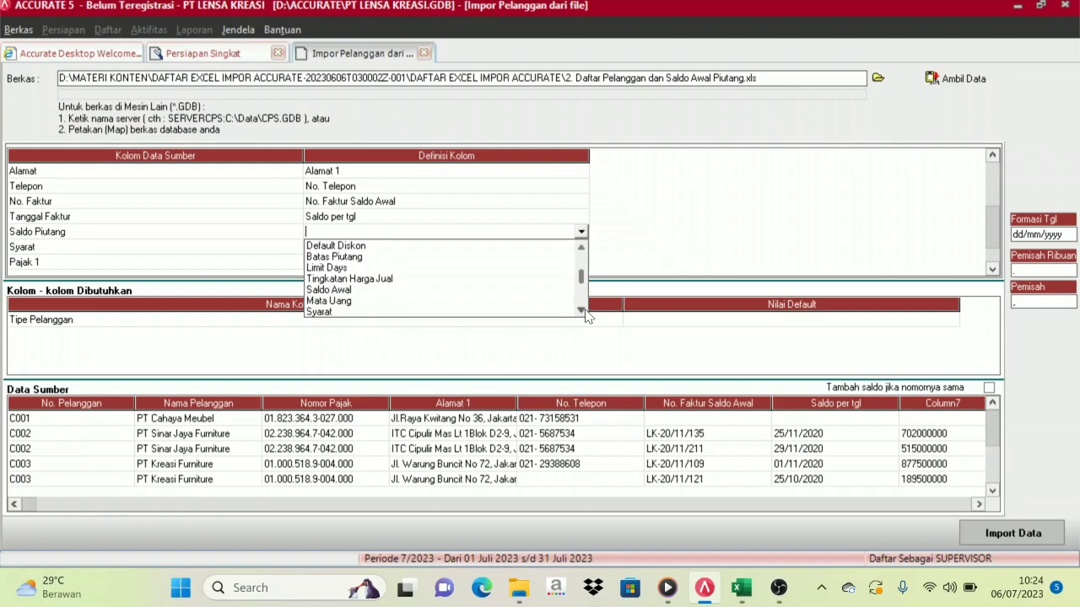
{"action": "left_click", "coordinate": [347, 269]}
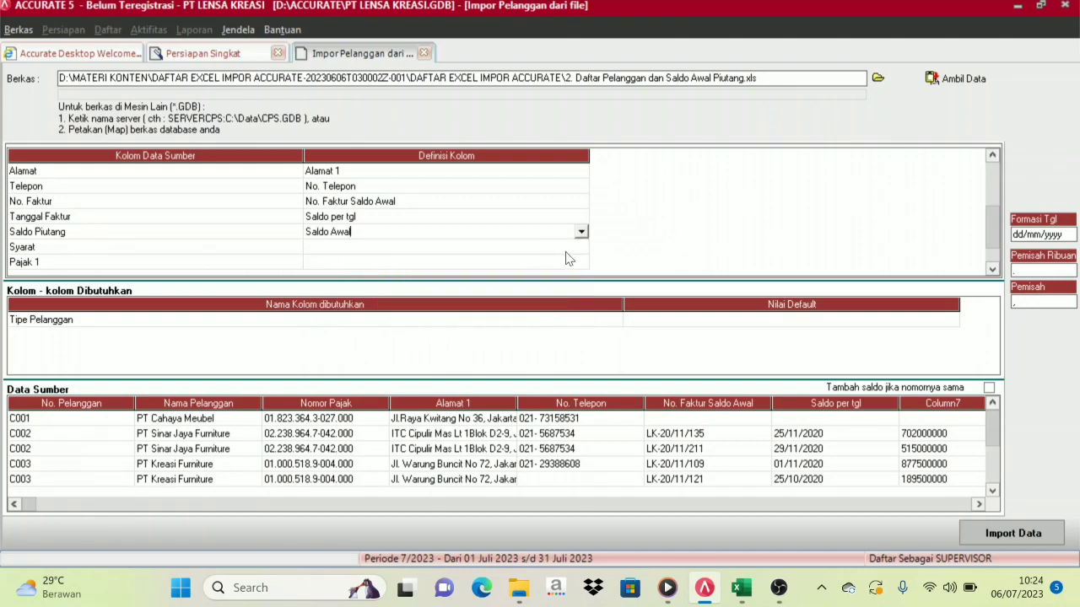
Step: Map the Syarat source column to the Syarat definition
{"action": "left_click", "coordinate": [570, 253]}
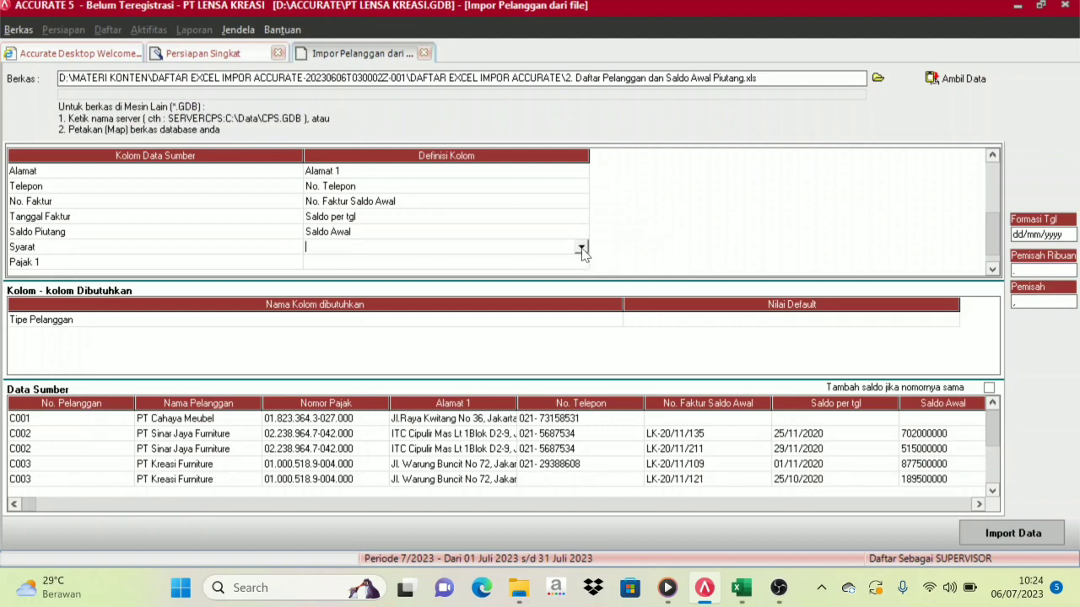
{"action": "left_click", "coordinate": [582, 248]}
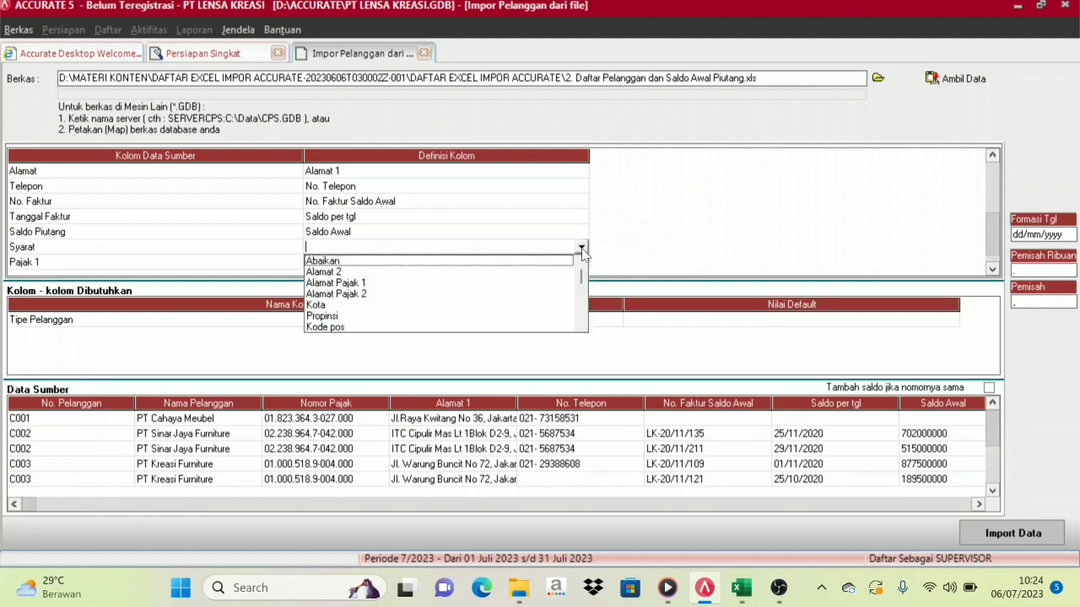
{"action": "left_click", "coordinate": [581, 327]}
{"action": "left_click", "coordinate": [580, 327]}
{"action": "left_click", "coordinate": [580, 327]}
{"action": "left_click", "coordinate": [580, 327]}
{"action": "left_click", "coordinate": [580, 327]}
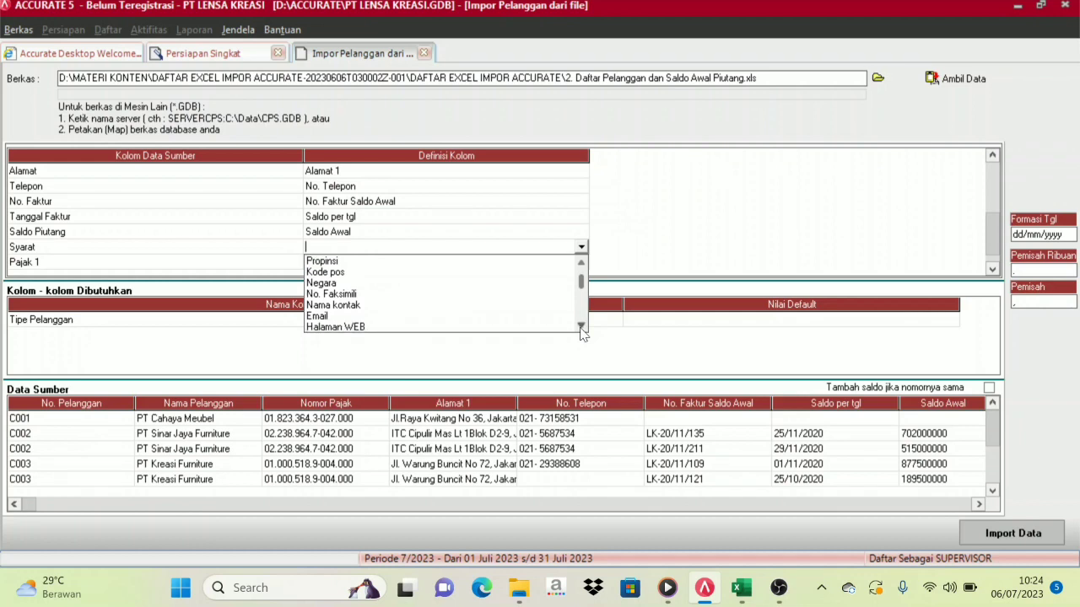
{"action": "left_click", "coordinate": [580, 327]}
{"action": "left_click", "coordinate": [580, 327]}
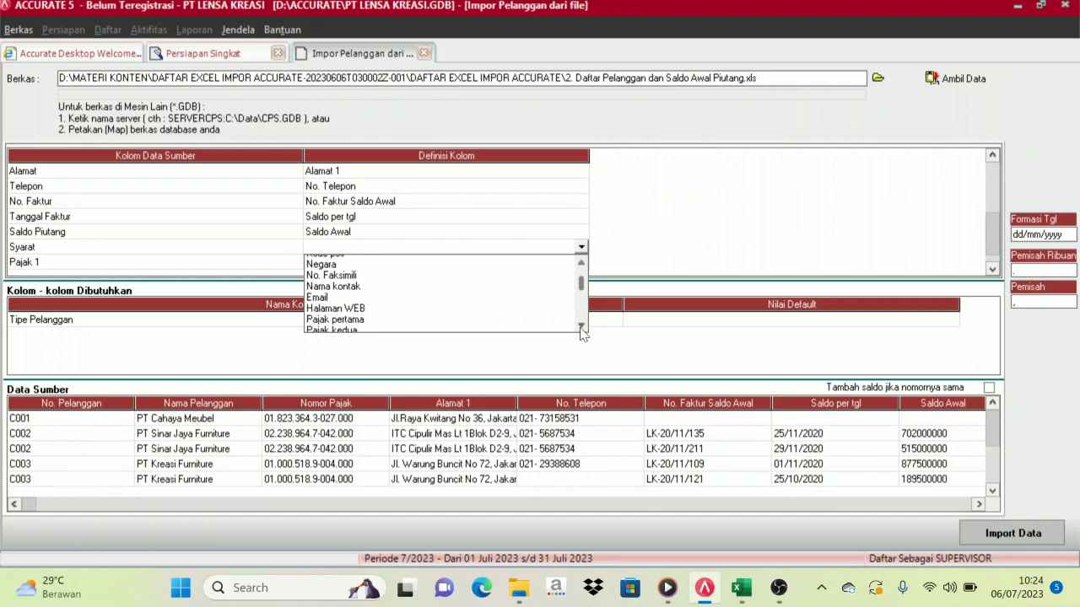
{"action": "left_click", "coordinate": [580, 328]}
{"action": "left_click", "coordinate": [580, 327]}
{"action": "left_click", "coordinate": [581, 328]}
{"action": "left_click", "coordinate": [581, 327]}
{"action": "left_click", "coordinate": [581, 328]}
{"action": "left_click", "coordinate": [581, 328]}
{"action": "left_click", "coordinate": [581, 327]}
{"action": "left_click", "coordinate": [580, 328]}
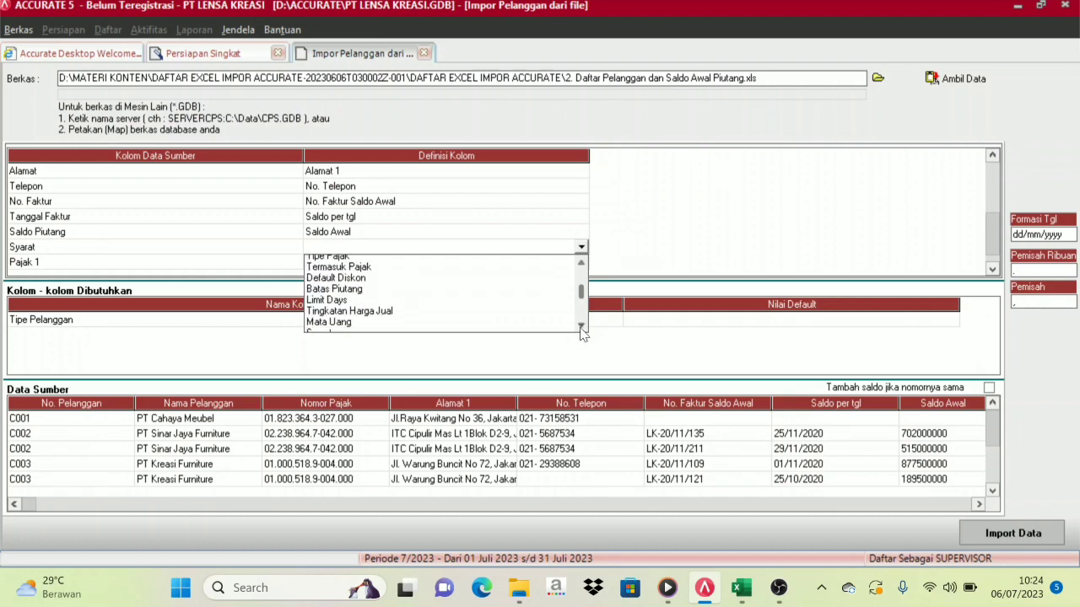
{"action": "left_click", "coordinate": [580, 328]}
{"action": "left_click", "coordinate": [580, 328]}
{"action": "left_click", "coordinate": [580, 327]}
{"action": "left_click", "coordinate": [580, 328]}
{"action": "left_click", "coordinate": [320, 284]}
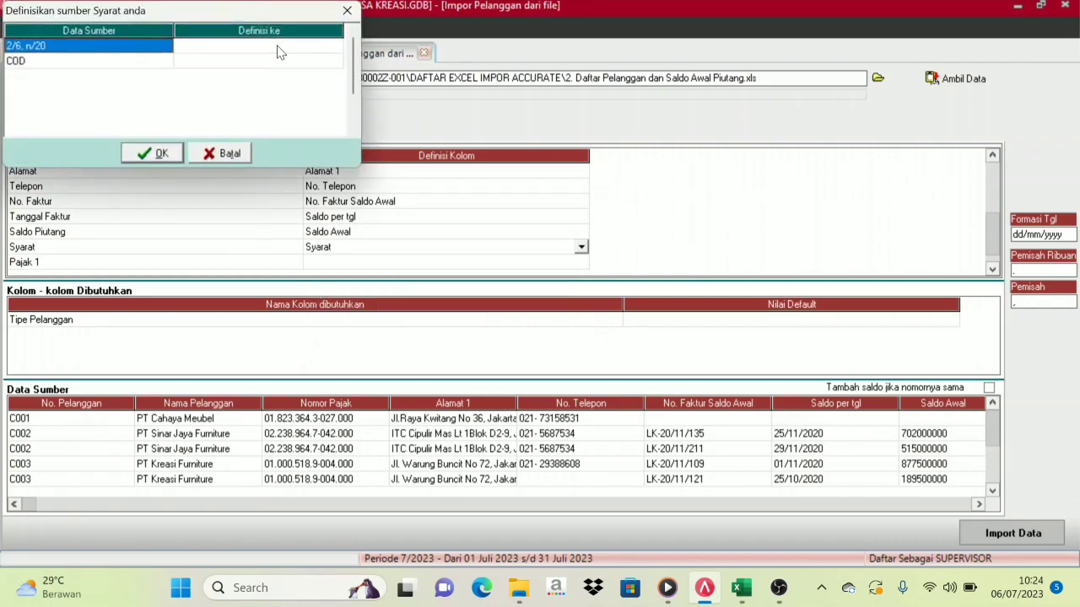
Step: Define the source payment terms, matching 2/6, n/20 to 2/6 n/20 and COD to C.O.D
{"action": "left_click", "coordinate": [248, 55]}
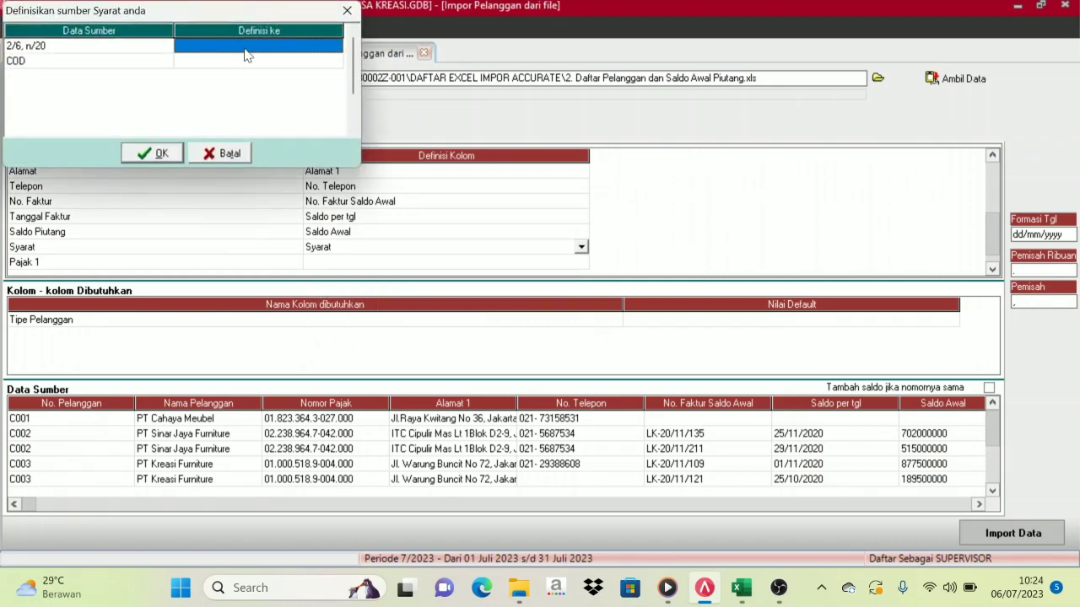
{"action": "left_click", "coordinate": [267, 53]}
{"action": "left_click", "coordinate": [335, 46]}
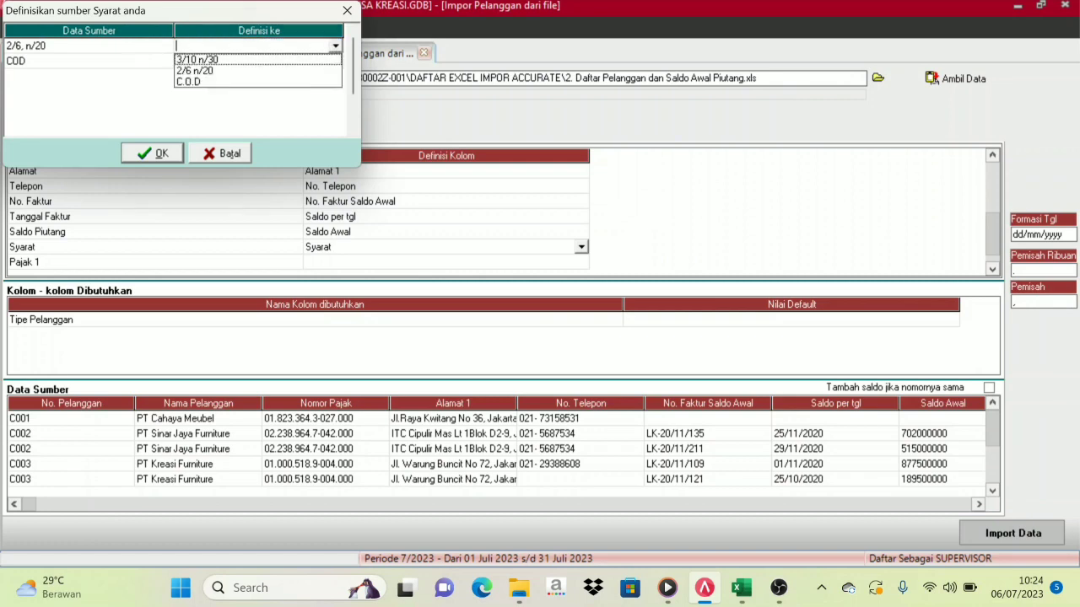
{"action": "left_click", "coordinate": [209, 72]}
{"action": "left_click", "coordinate": [200, 65]}
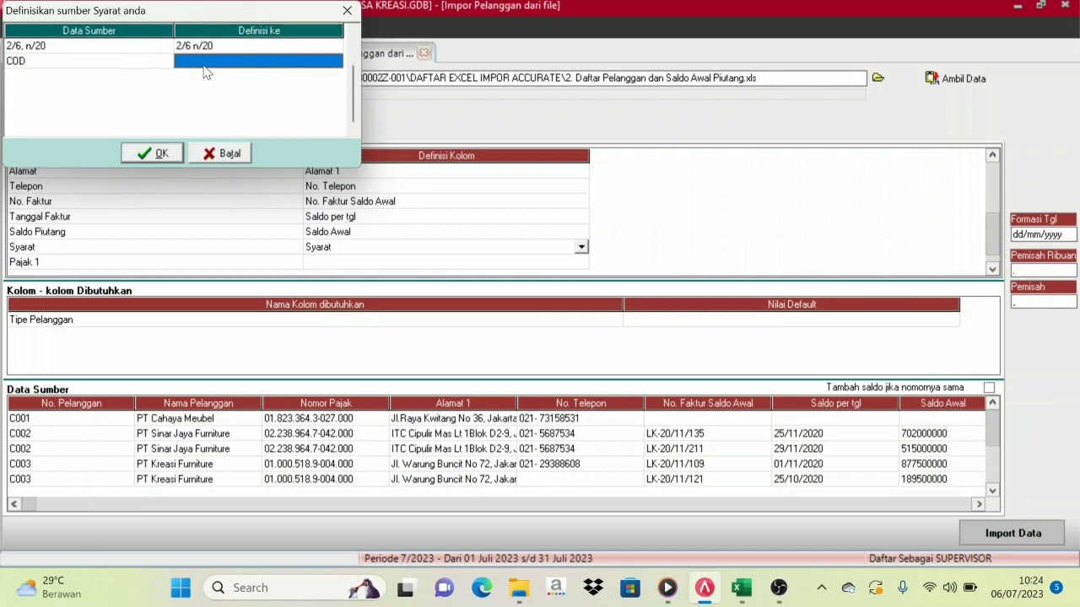
{"action": "left_click", "coordinate": [203, 66]}
{"action": "left_click", "coordinate": [335, 61]}
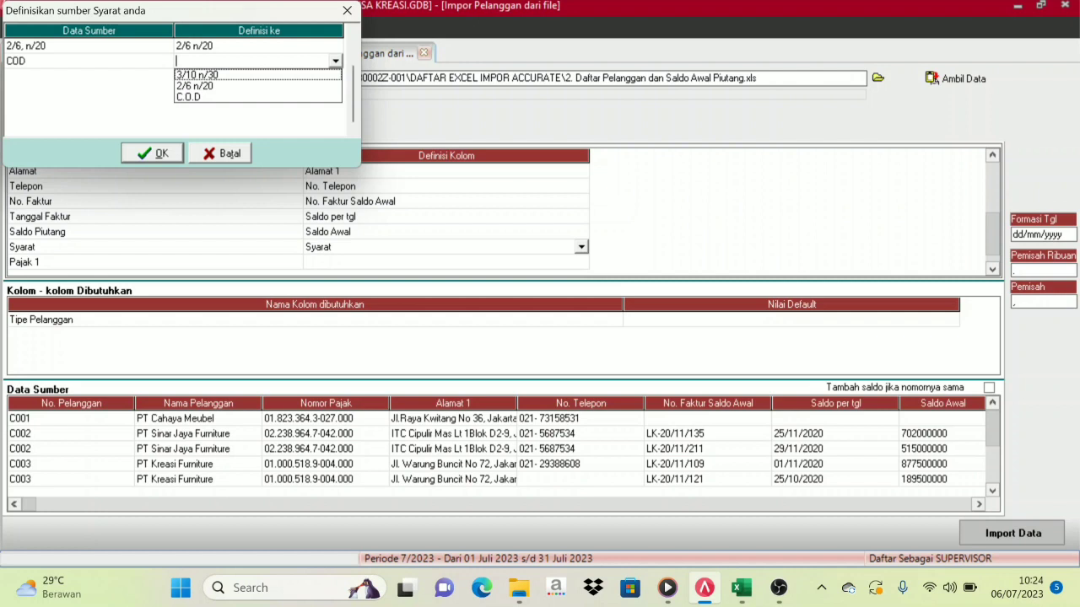
{"action": "left_click", "coordinate": [194, 97]}
{"action": "left_click", "coordinate": [154, 158]}
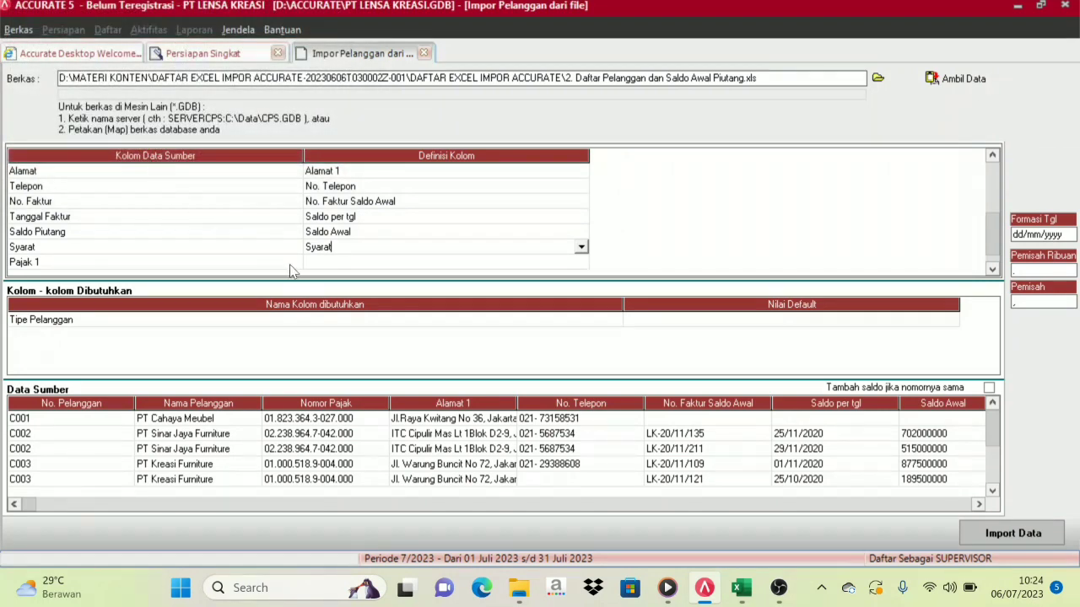
Step: Map the Pajak 1 source column to the Pajak pertama definition
{"action": "left_click", "coordinate": [570, 268]}
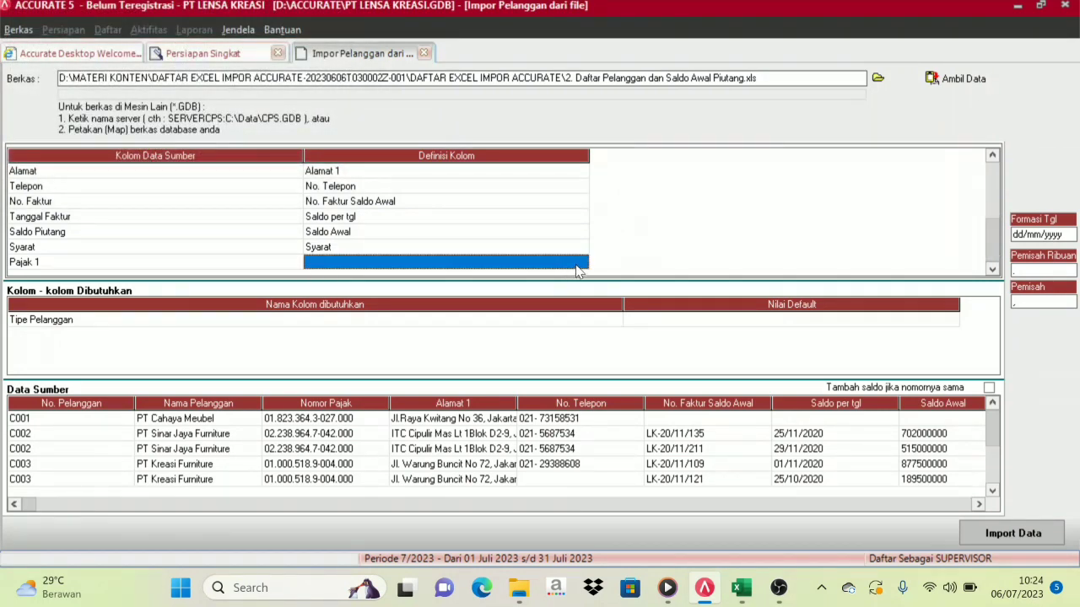
{"action": "left_click", "coordinate": [576, 268]}
{"action": "left_click", "coordinate": [580, 263]}
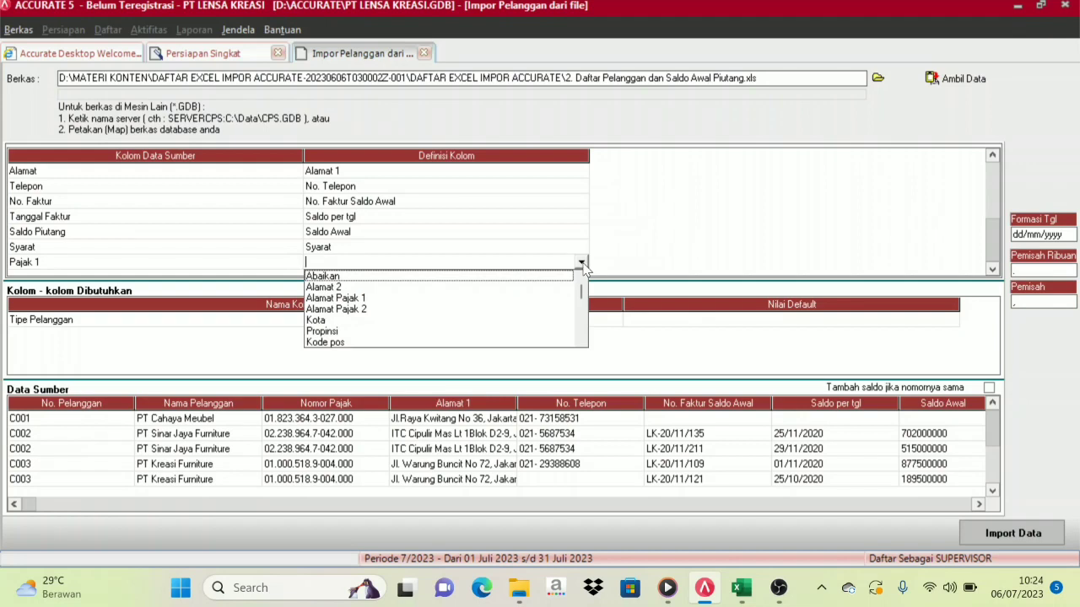
{"action": "left_click", "coordinate": [580, 342]}
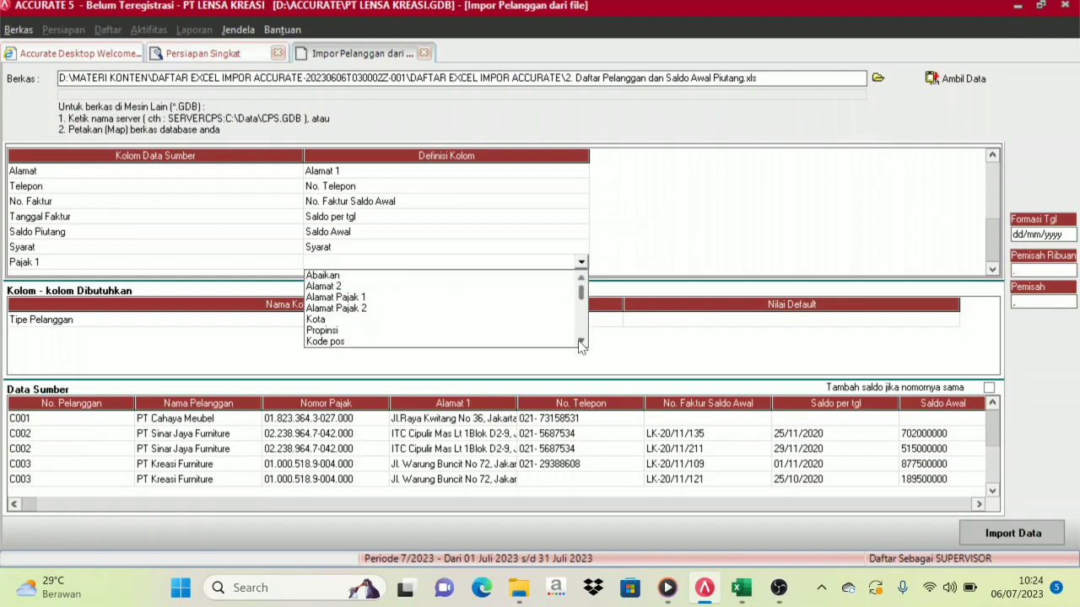
{"action": "left_click", "coordinate": [580, 342]}
{"action": "left_click", "coordinate": [580, 341]}
{"action": "left_click", "coordinate": [580, 341]}
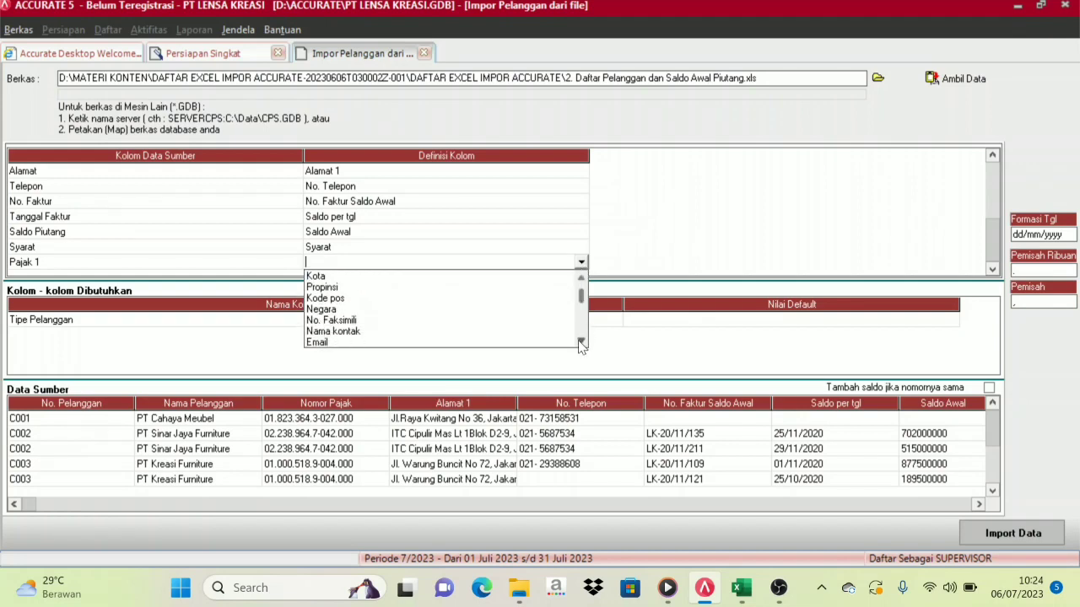
{"action": "left_click", "coordinate": [580, 341]}
{"action": "left_click", "coordinate": [581, 342]}
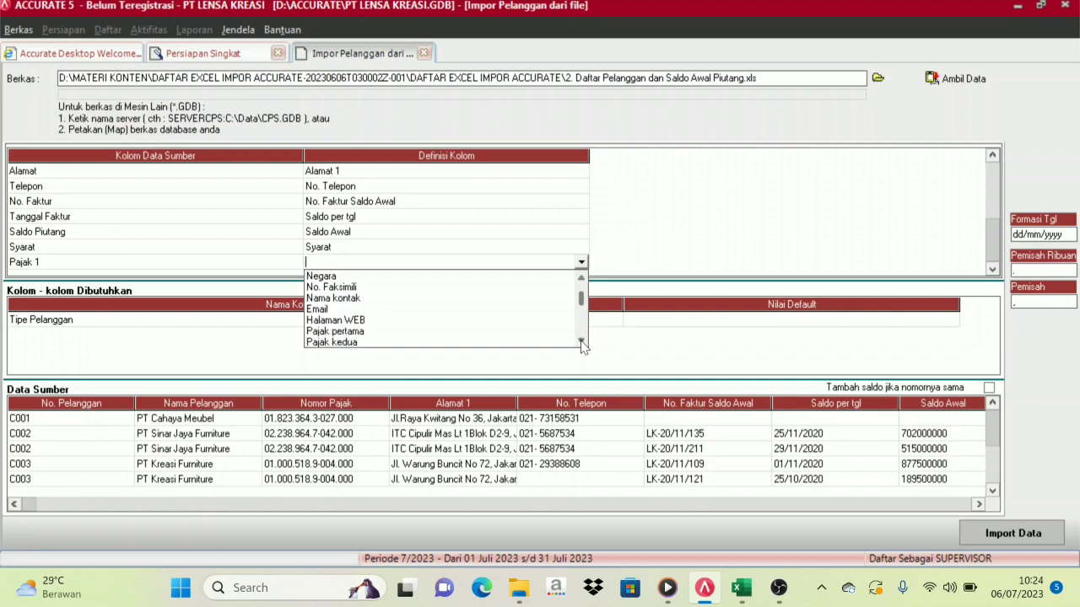
{"action": "left_click", "coordinate": [580, 341]}
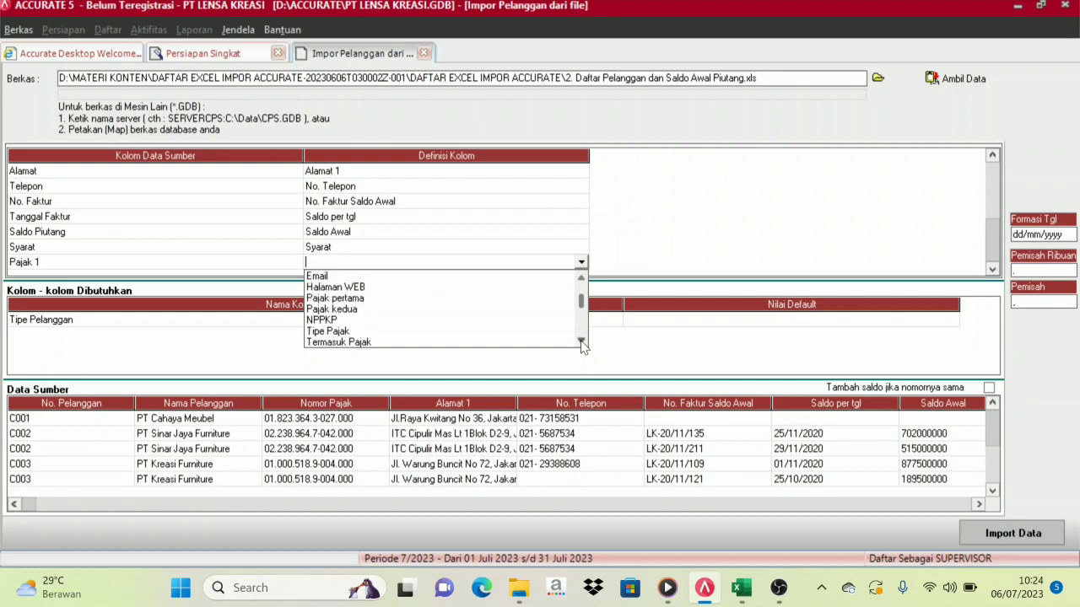
{"action": "left_click", "coordinate": [581, 278]}
{"action": "left_click", "coordinate": [581, 277]}
{"action": "left_click", "coordinate": [581, 278]}
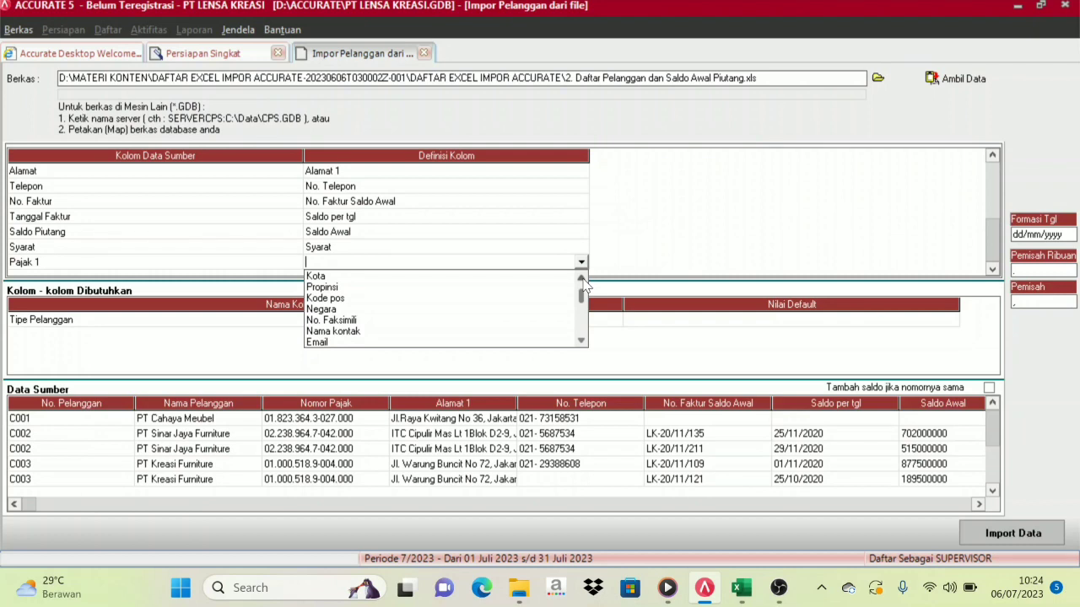
{"action": "left_click", "coordinate": [581, 278]}
{"action": "left_click", "coordinate": [581, 278]}
{"action": "left_click", "coordinate": [581, 342]}
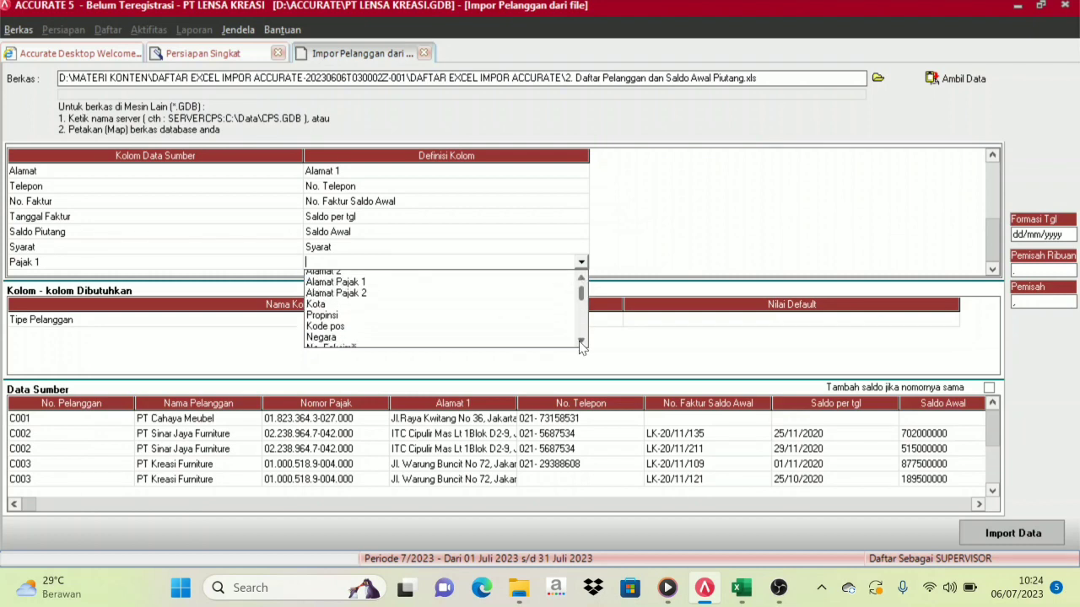
{"action": "left_click", "coordinate": [581, 342]}
{"action": "left_click", "coordinate": [581, 342]}
{"action": "left_click", "coordinate": [581, 341]}
{"action": "left_click", "coordinate": [581, 341]}
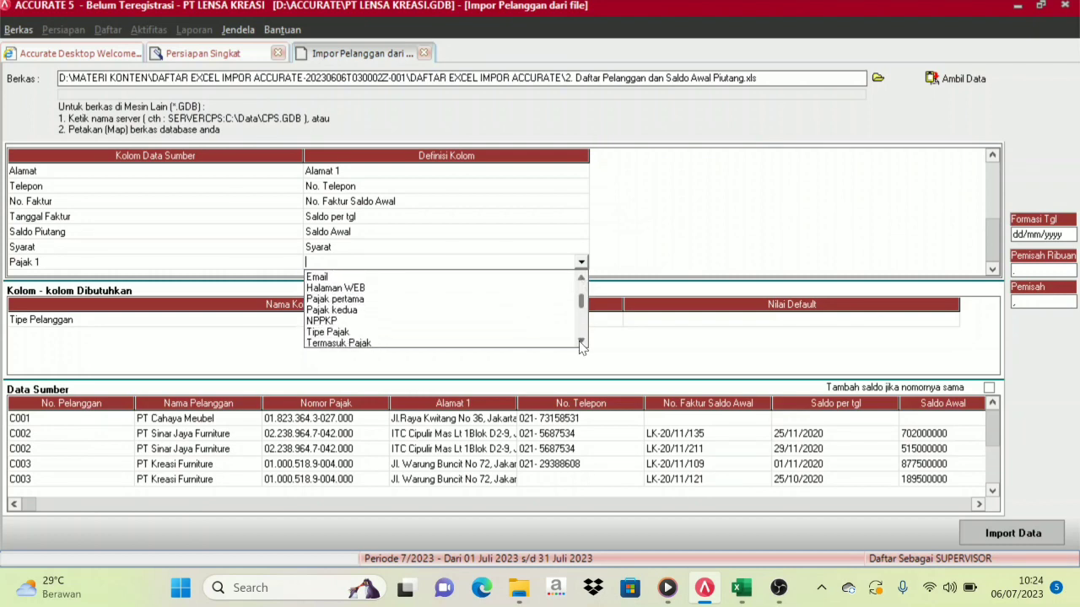
{"action": "left_click", "coordinate": [354, 298]}
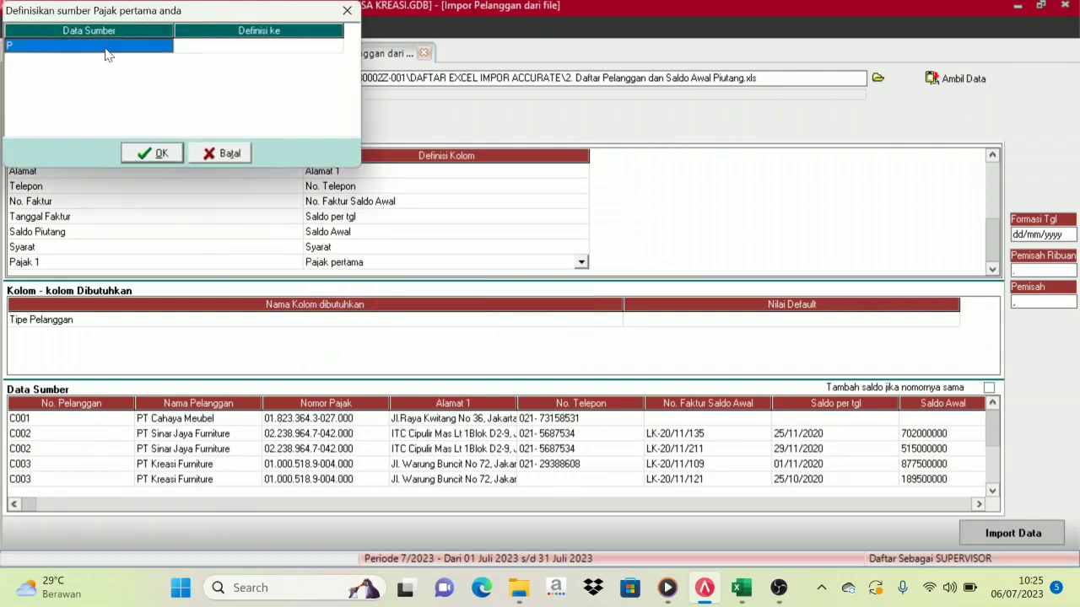
Step: Define the source tax code P as PPN for Pajak pertama
{"action": "left_click", "coordinate": [306, 48]}
{"action": "left_click", "coordinate": [333, 47]}
{"action": "left_click", "coordinate": [335, 46]}
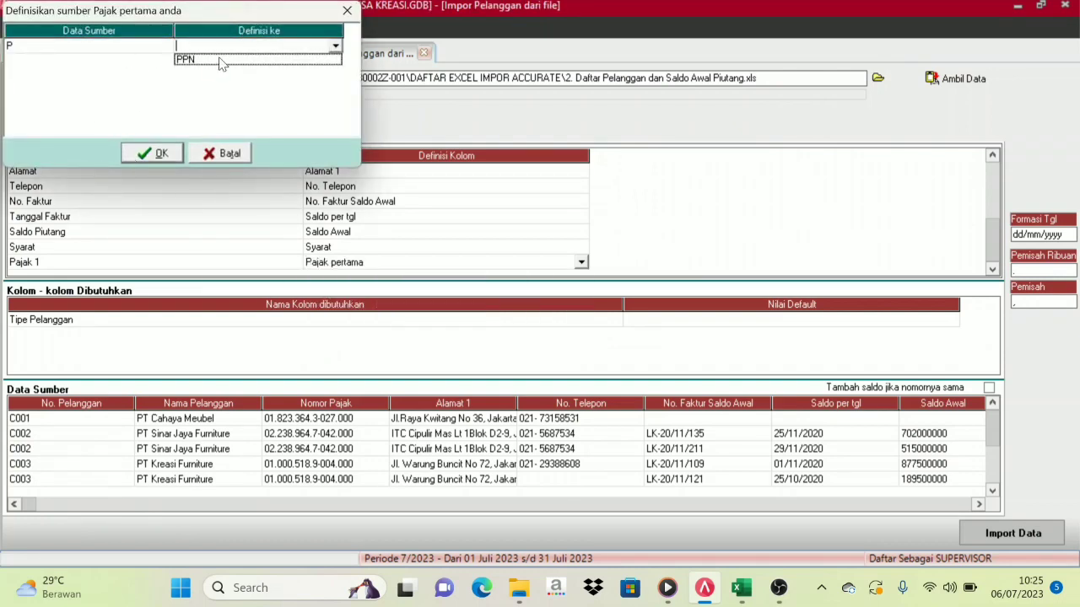
{"action": "left_click", "coordinate": [208, 60]}
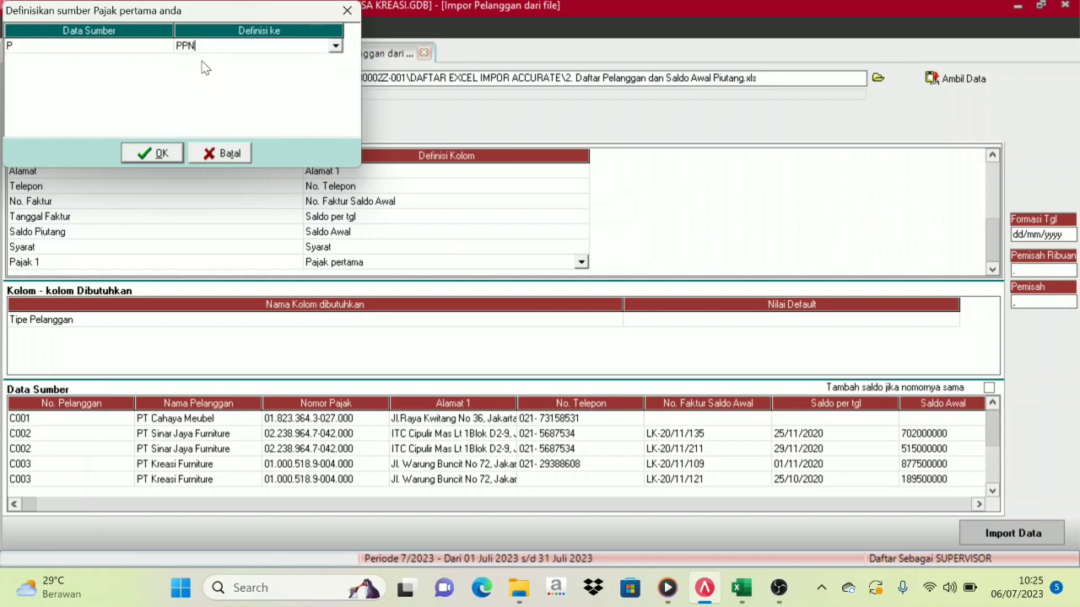
{"action": "left_click", "coordinate": [144, 154]}
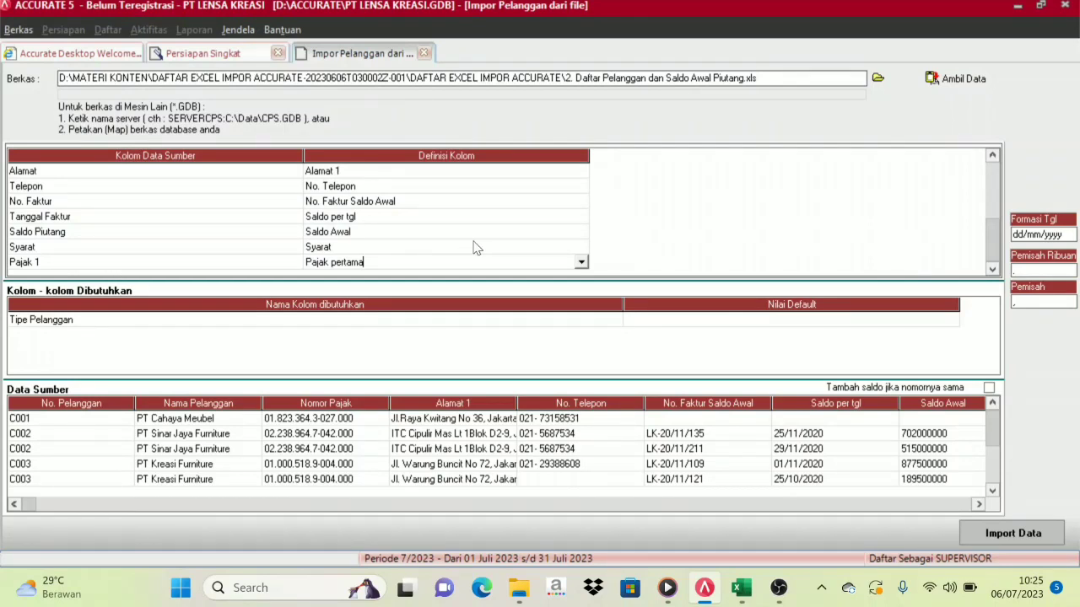
Step: Set the default value of the required Tipe Pelanggan column to Umum
{"action": "left_click", "coordinate": [994, 272]}
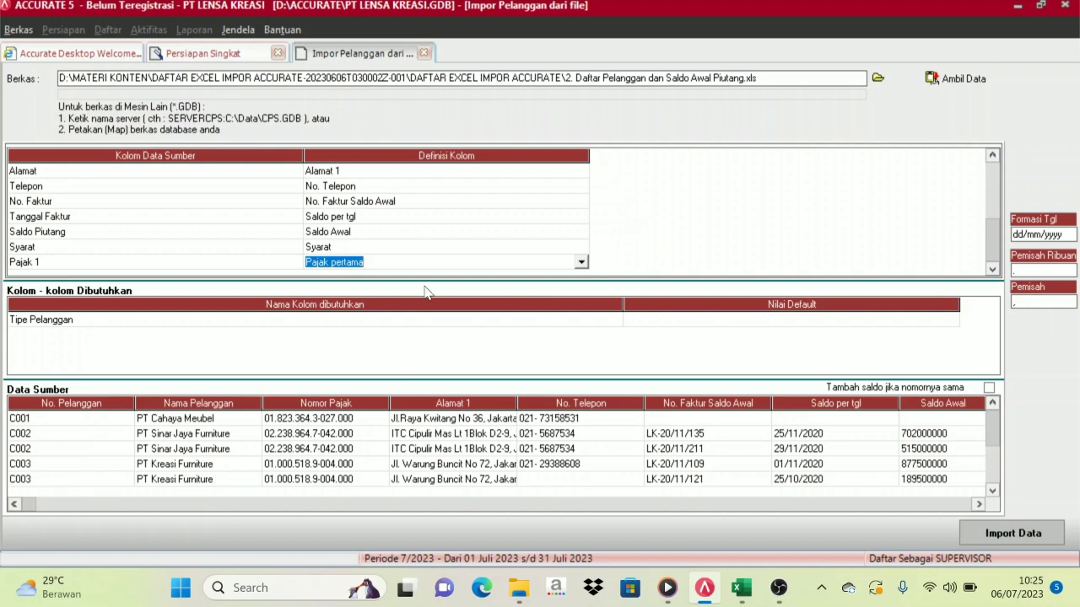
{"action": "left_click", "coordinate": [42, 325]}
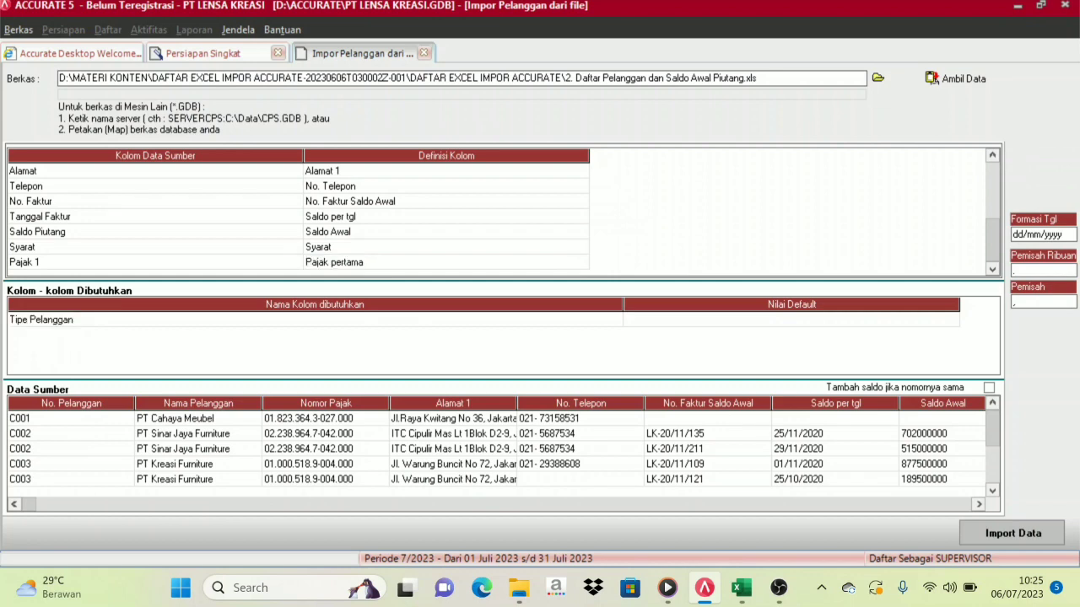
{"action": "left_click", "coordinate": [876, 326]}
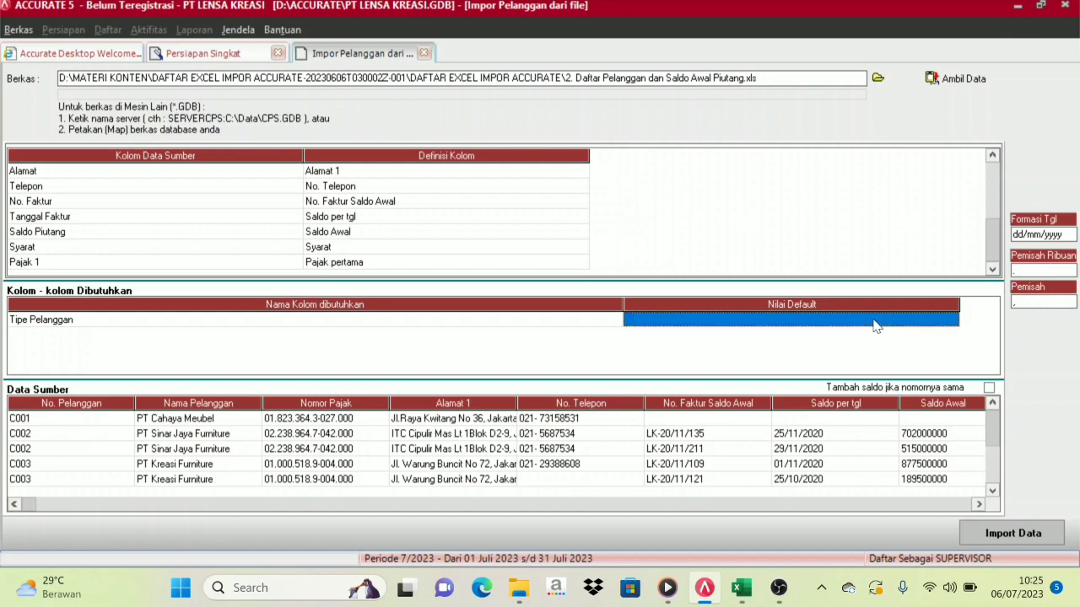
{"action": "left_click", "coordinate": [952, 320]}
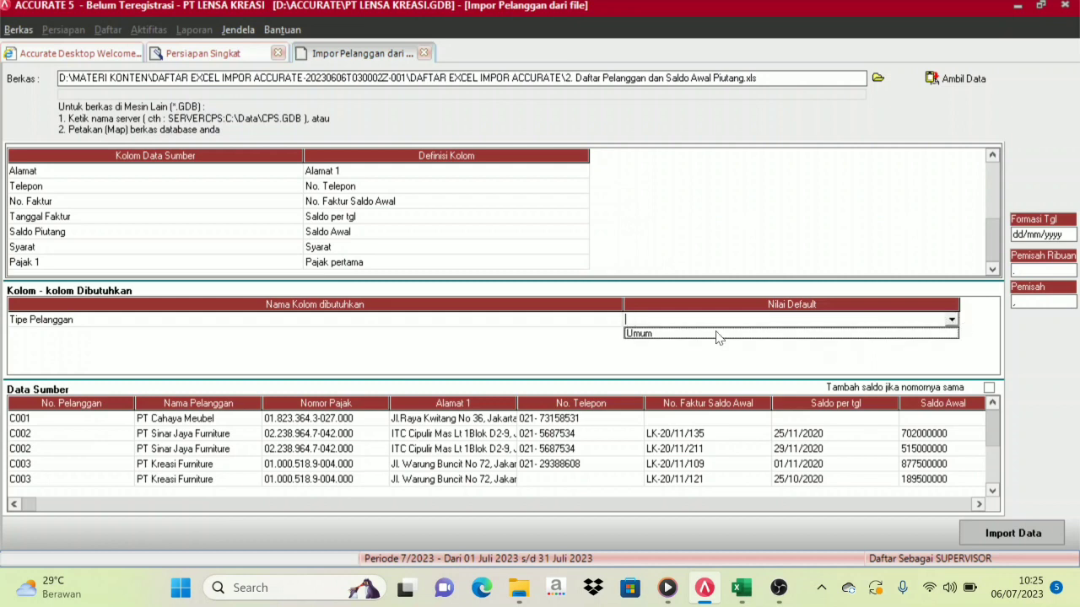
{"action": "left_click", "coordinate": [657, 334]}
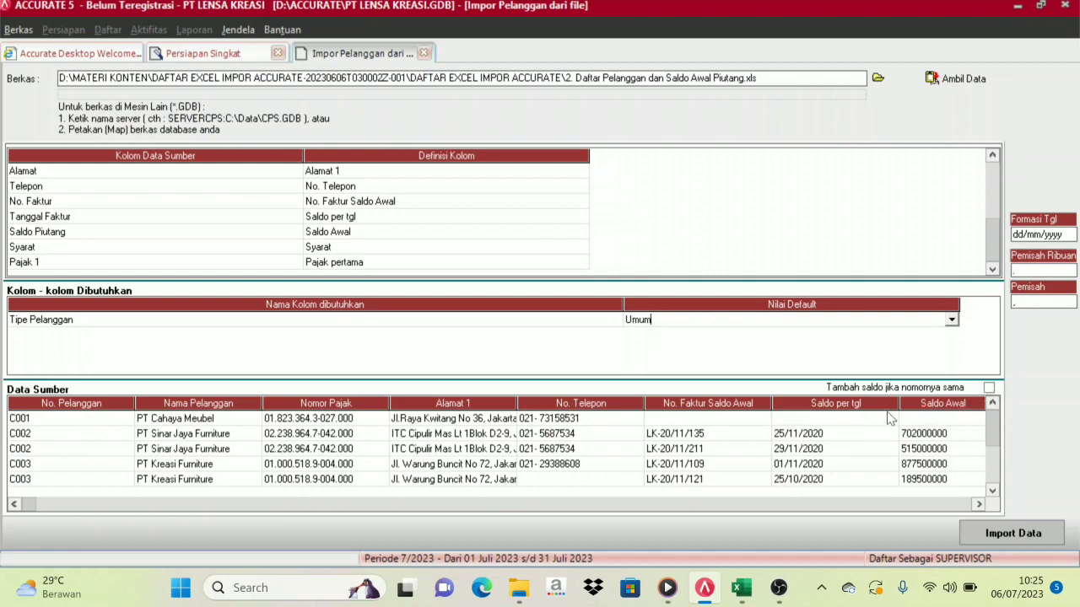
Step: Enable adding balances for matching customer numbers and import the customer data
{"action": "left_click", "coordinate": [989, 389]}
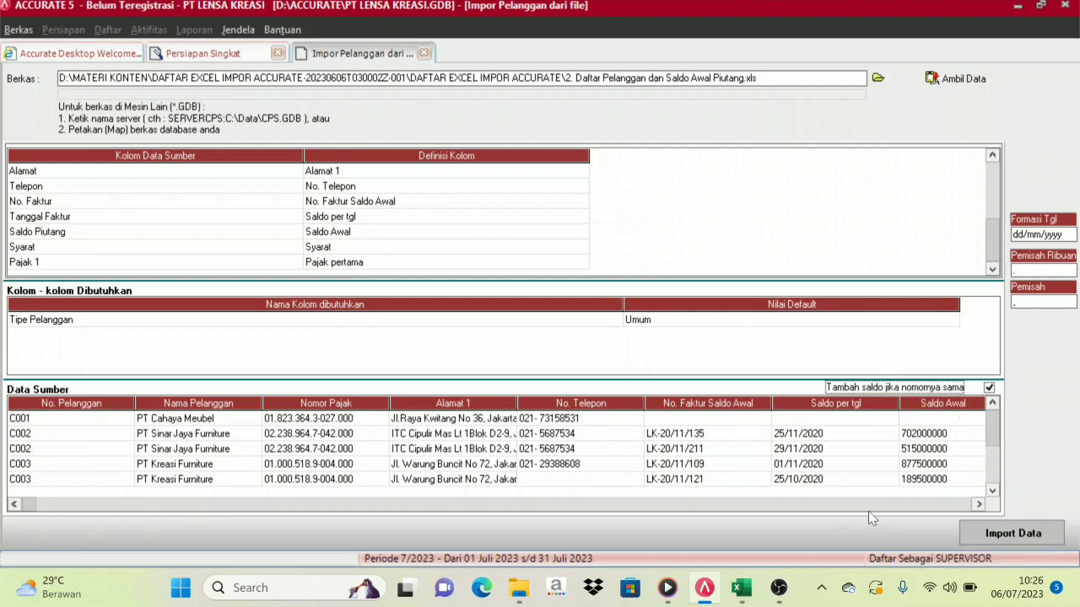
{"action": "left_click", "coordinate": [1012, 537]}
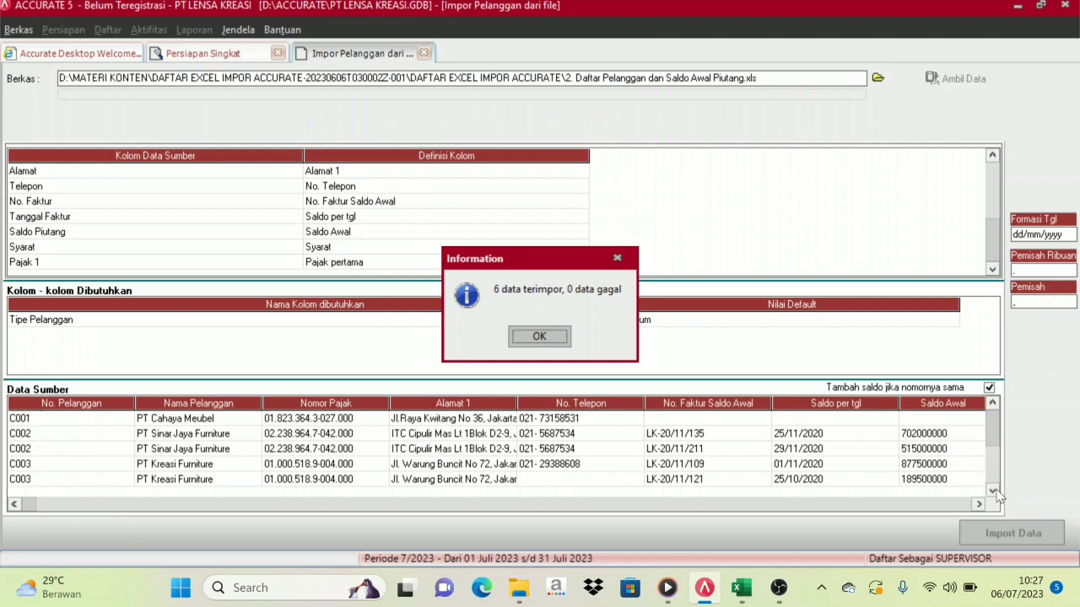
{"action": "left_click", "coordinate": [536, 337]}
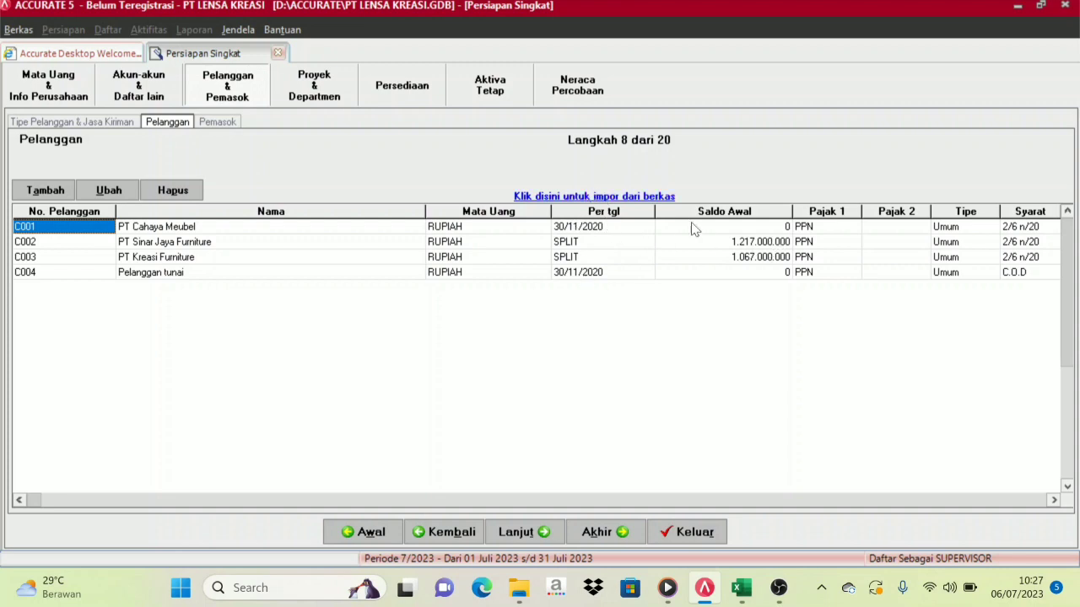
Step: Advance the quick setup from the customer list to the Pemasok step
{"action": "left_click", "coordinate": [538, 536]}
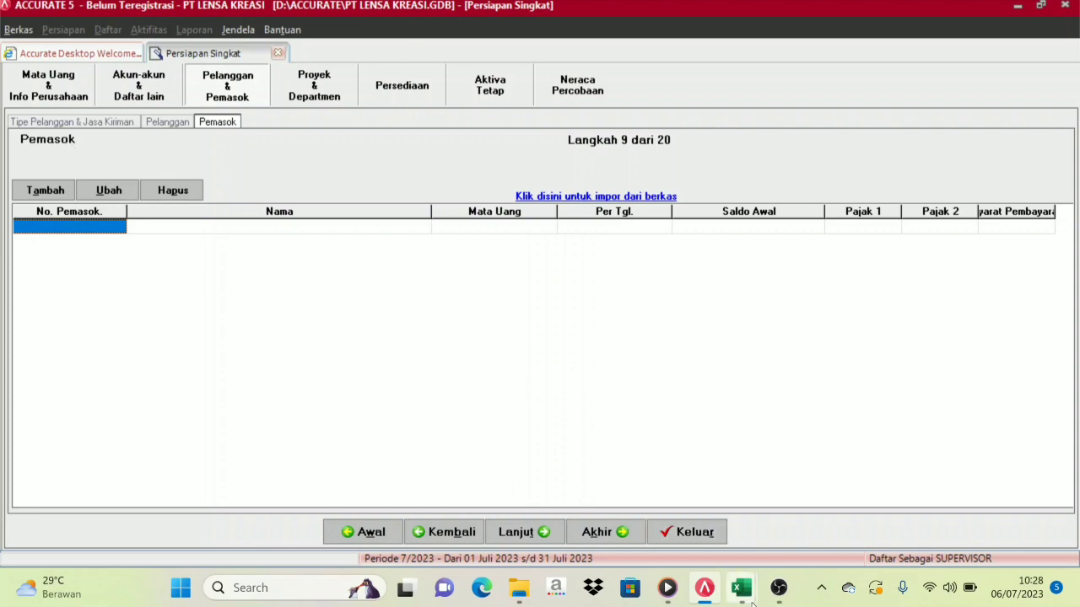
Step: Switch to Excel and compare the supplier payables table in INFORMASI PERUSAHAAN with the workbook 3. Daftar Pemasok dan Saldo Awal Utang
{"action": "mouse_move", "coordinate": [740, 588]}
{"action": "left_click", "coordinate": [576, 530]}
{"action": "scroll", "coordinate": [219, 320], "scroll_direction": "down", "scroll_amount": 2}
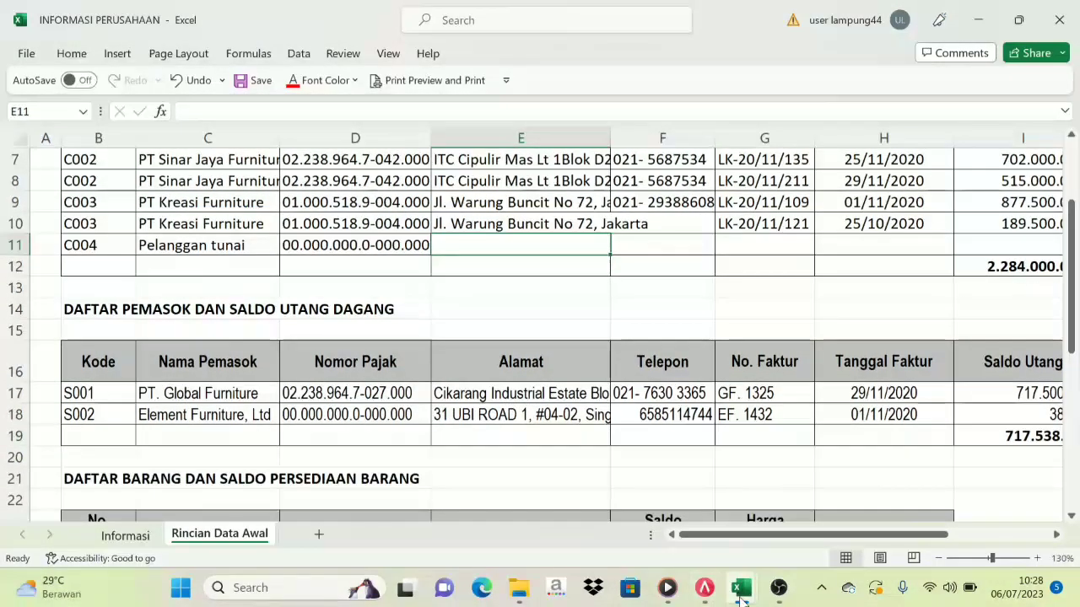
{"action": "mouse_move", "coordinate": [741, 595]}
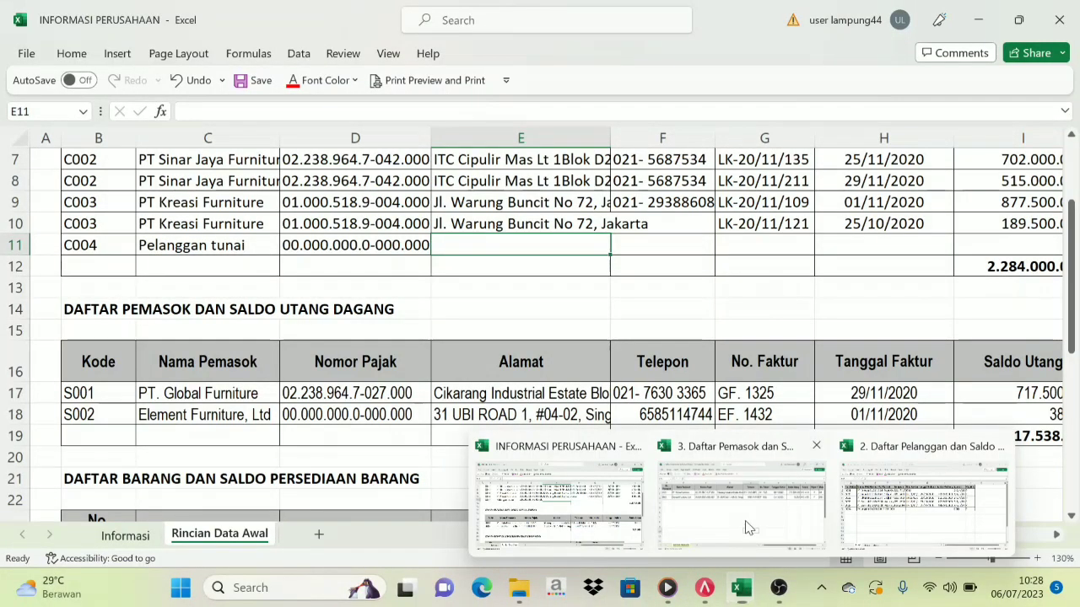
{"action": "left_click", "coordinate": [748, 522]}
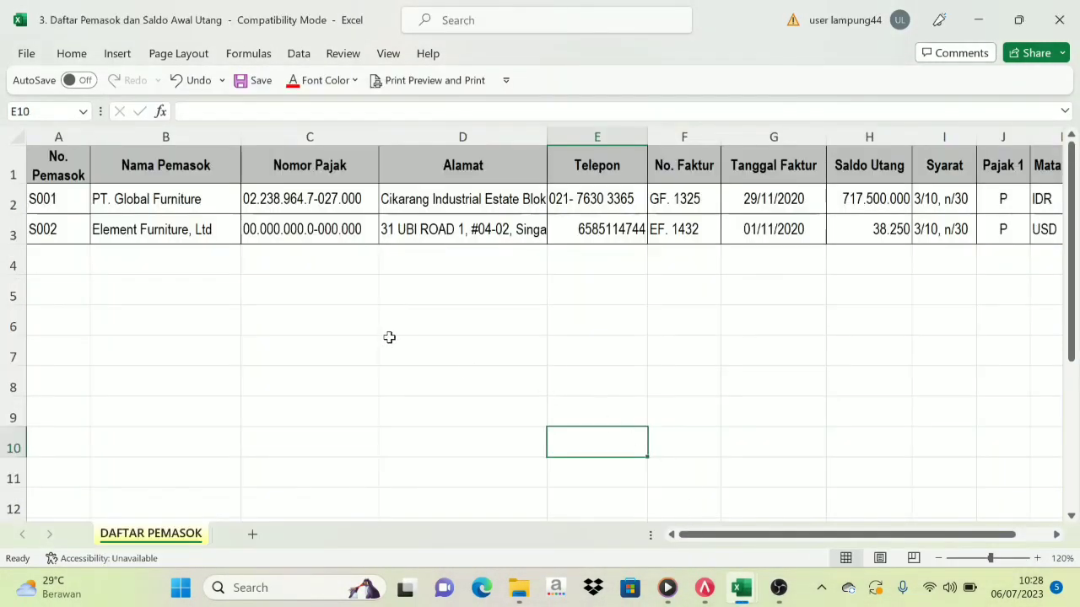
{"action": "left_click", "coordinate": [342, 339]}
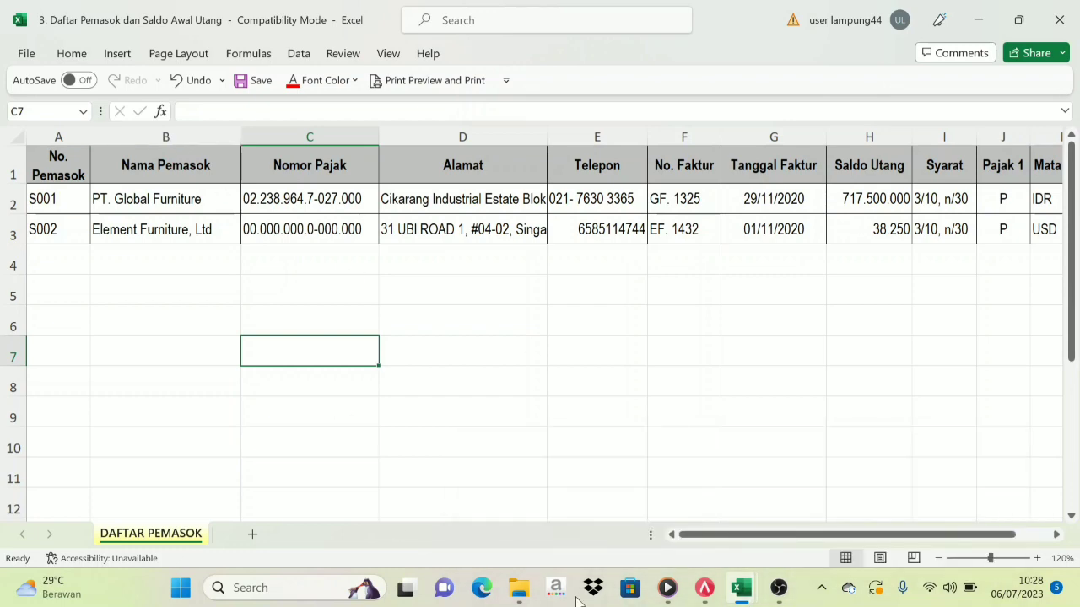
{"action": "mouse_move", "coordinate": [756, 601]}
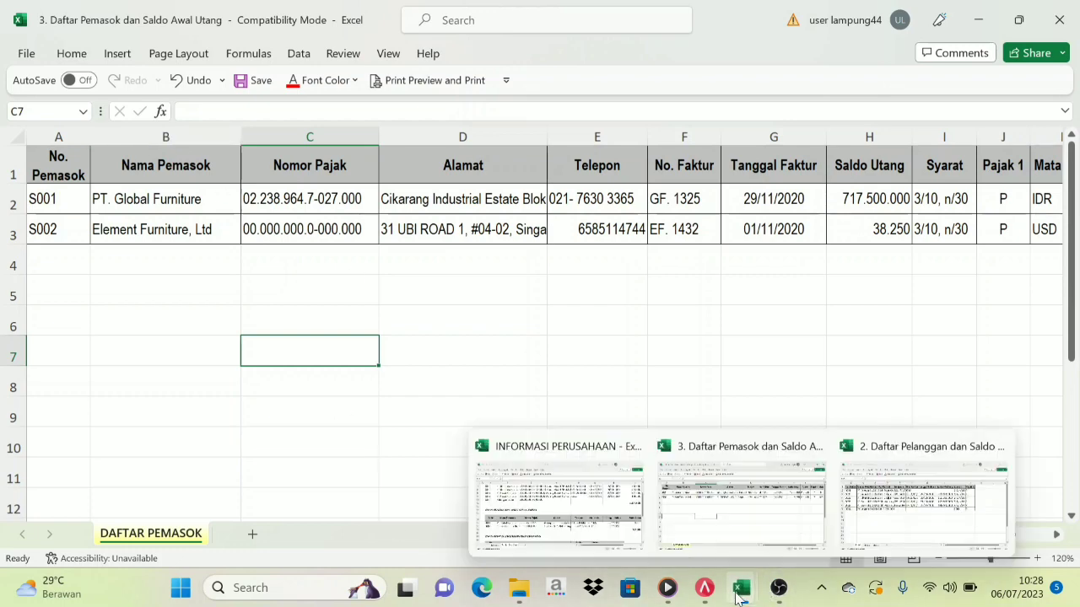
{"action": "left_click", "coordinate": [561, 527]}
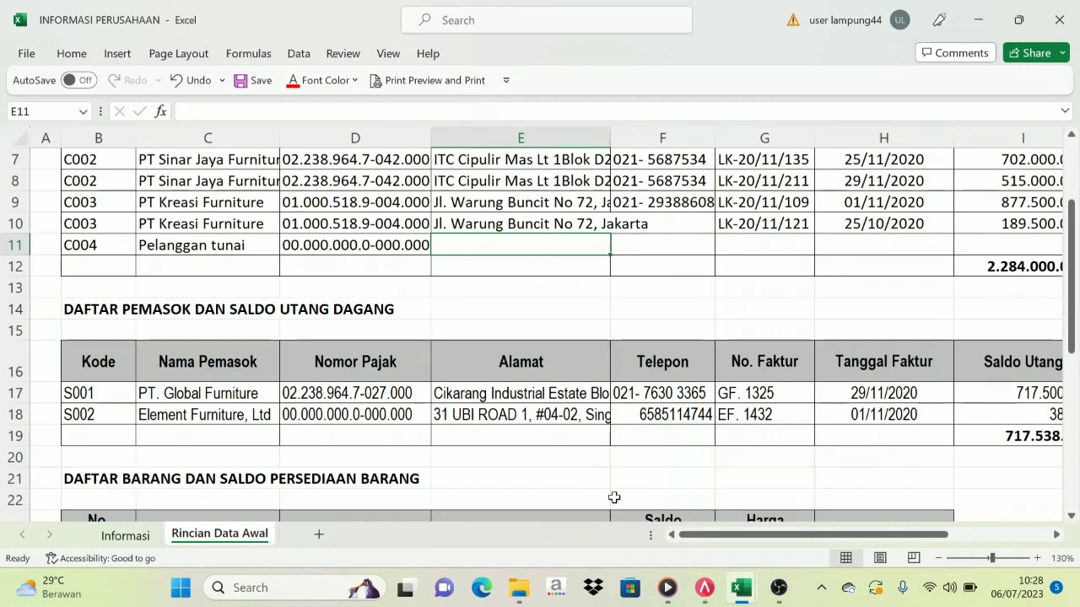
{"action": "mouse_move", "coordinate": [744, 600]}
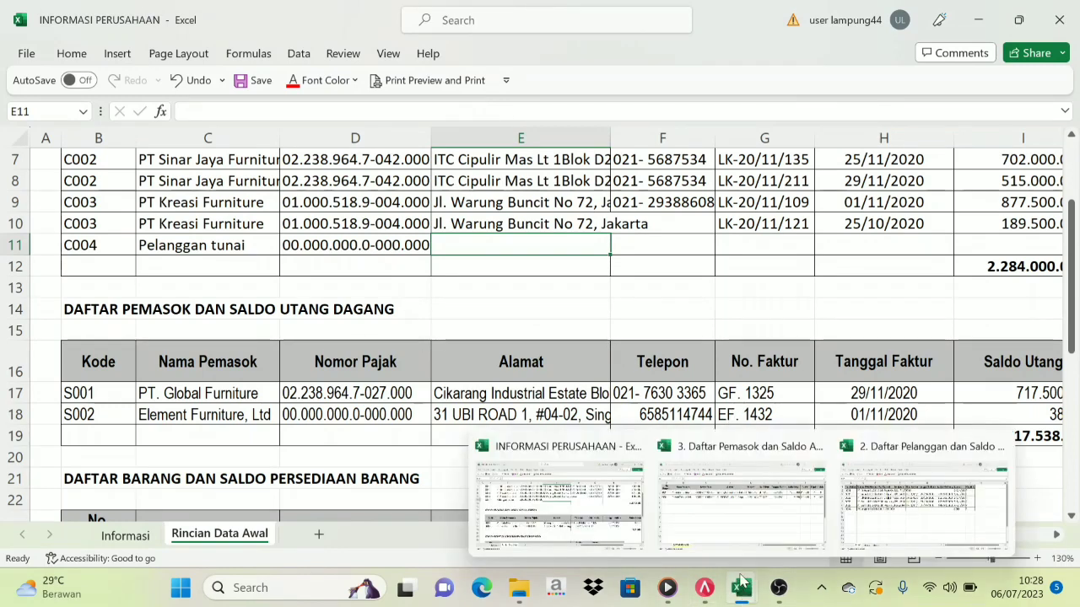
{"action": "left_click", "coordinate": [738, 489]}
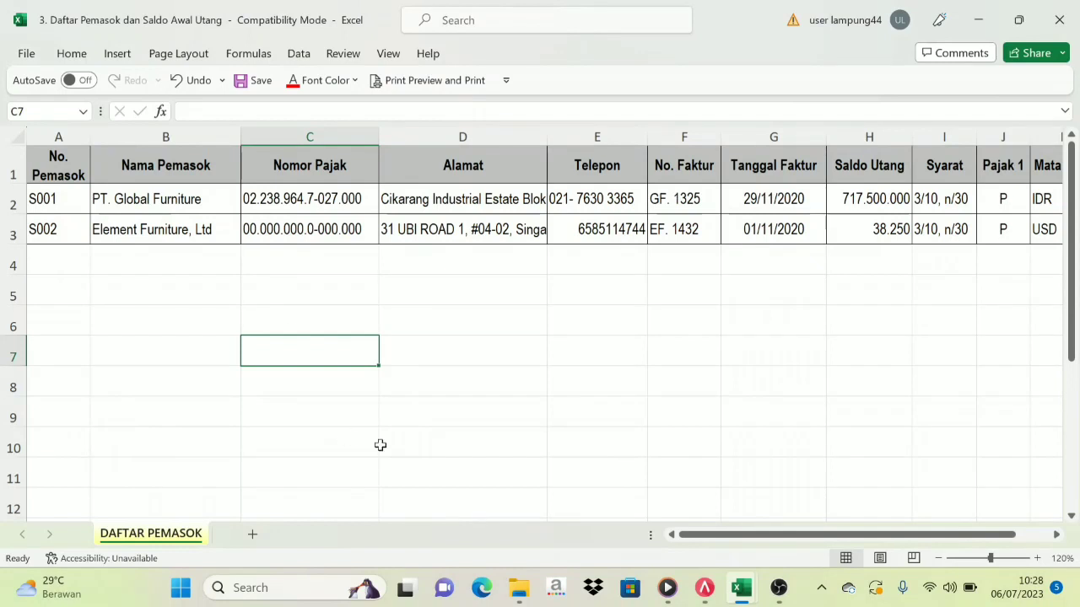
Step: Switch back to Accurate and select the Excel file 3. Daftar Pemasok dan Saldo Awal Utang for the supplier import
{"action": "left_click", "coordinate": [707, 594]}
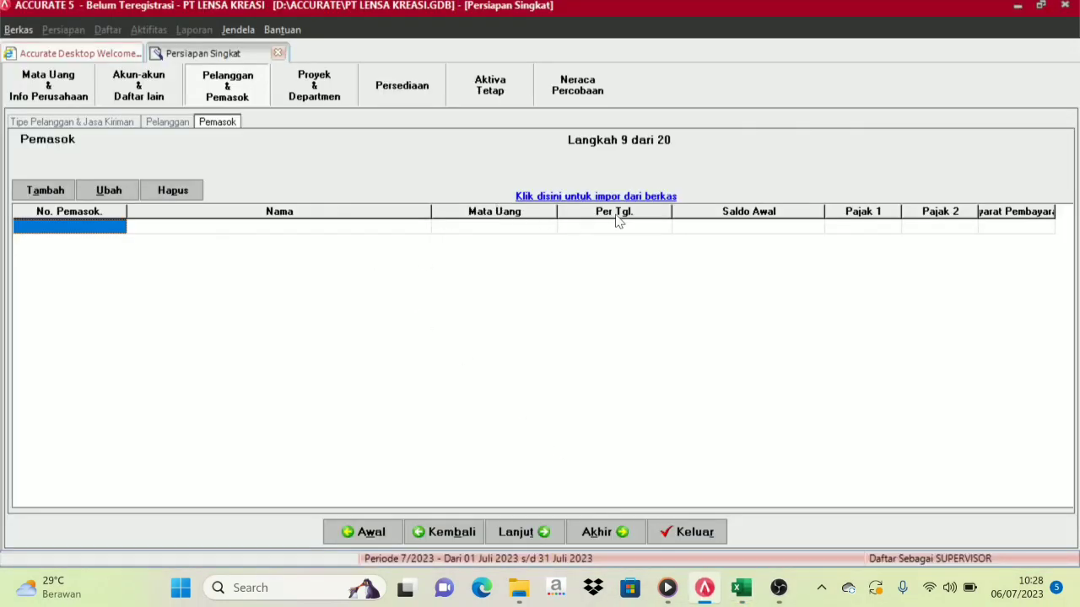
{"action": "left_click", "coordinate": [584, 197]}
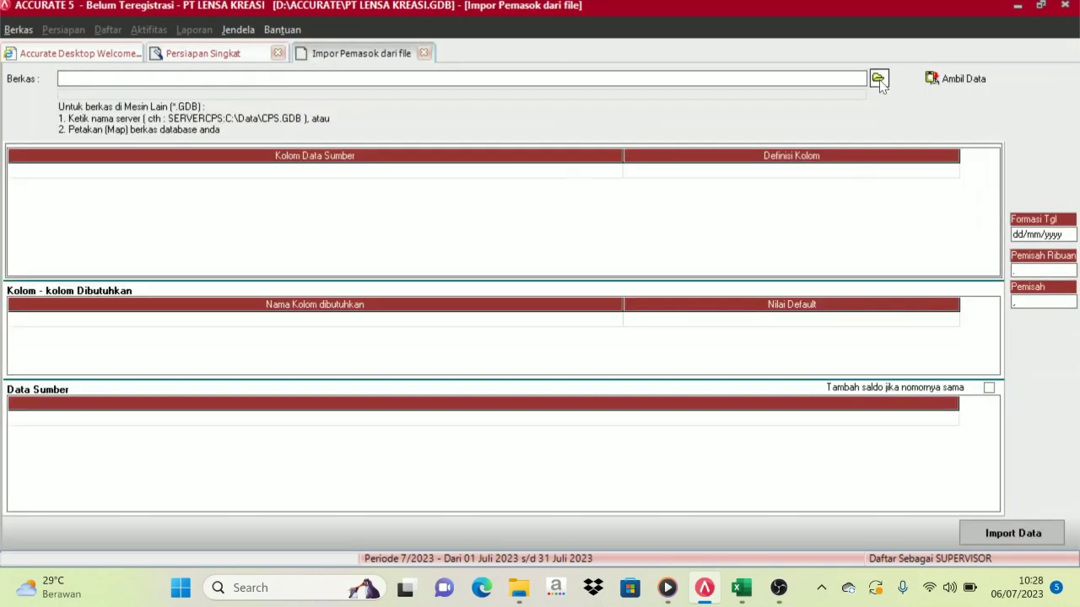
{"action": "left_click", "coordinate": [878, 80]}
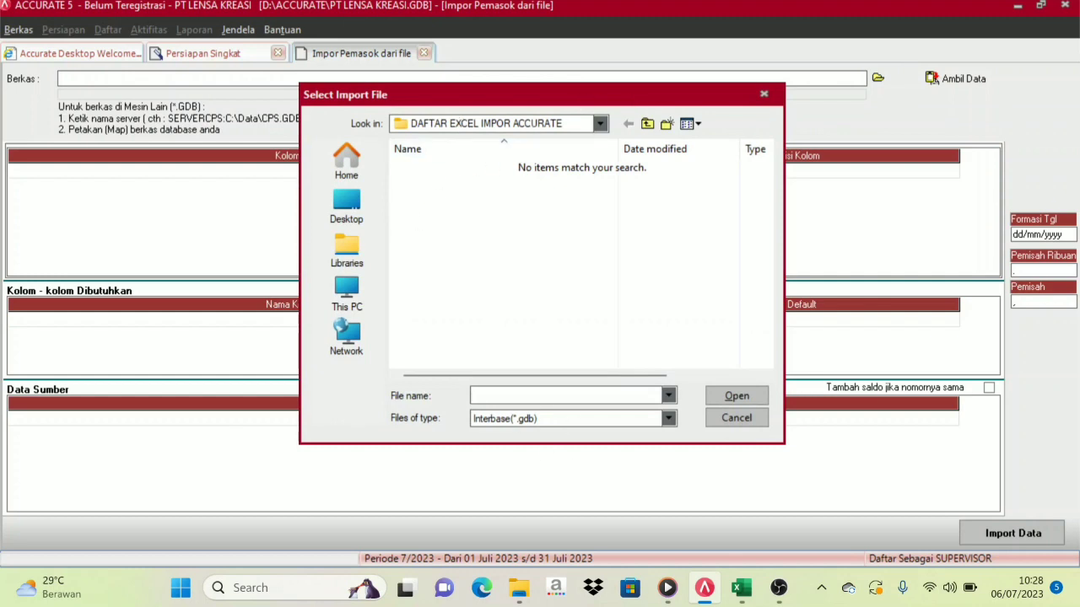
{"action": "left_click", "coordinate": [668, 395]}
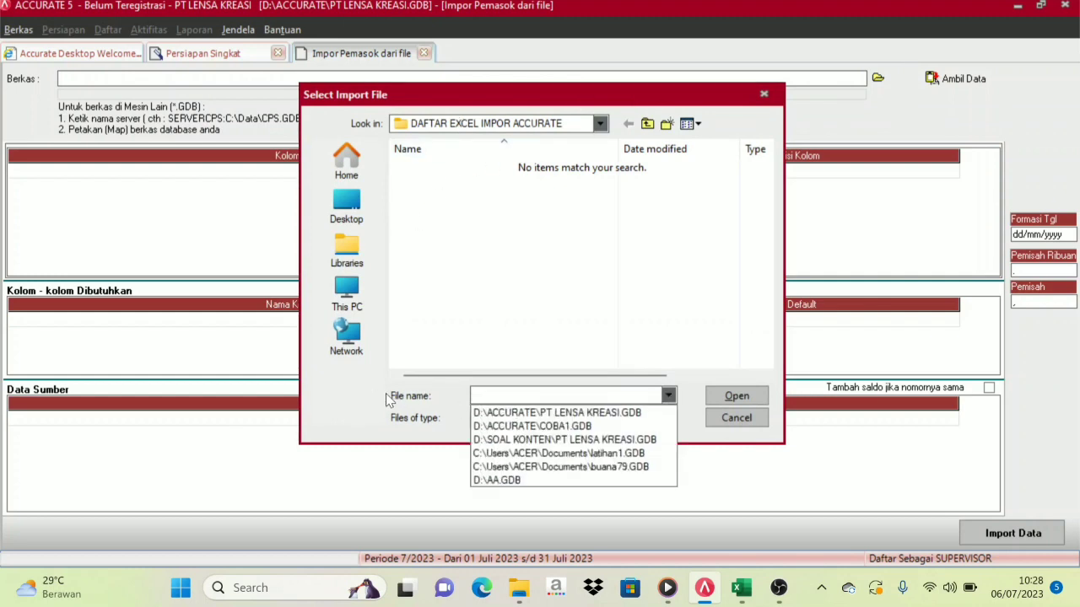
{"action": "left_click", "coordinate": [413, 396]}
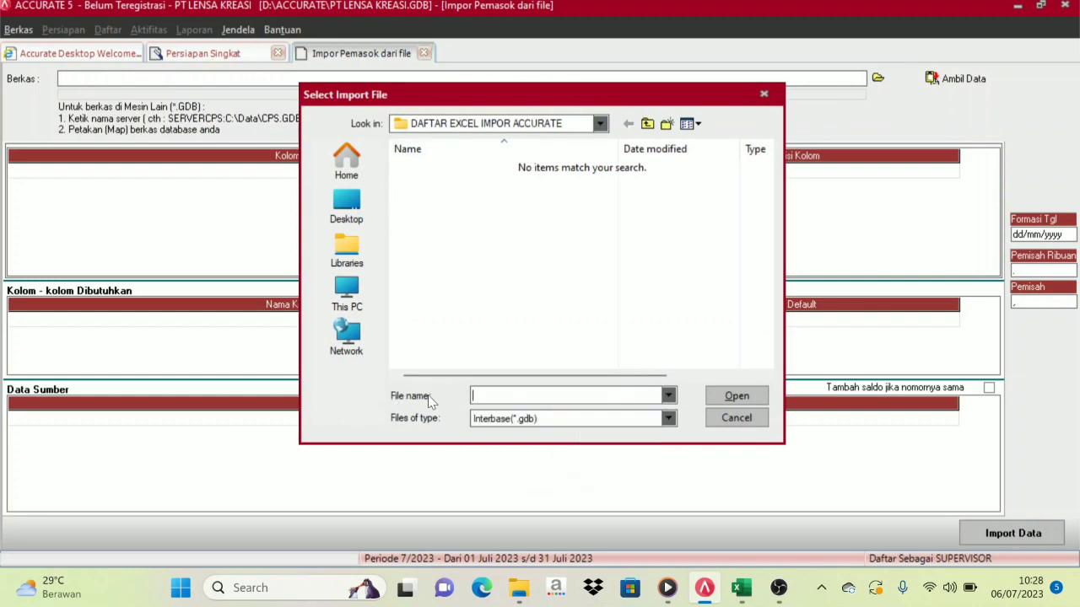
{"action": "left_click", "coordinate": [668, 419]}
{"action": "left_click", "coordinate": [512, 445]}
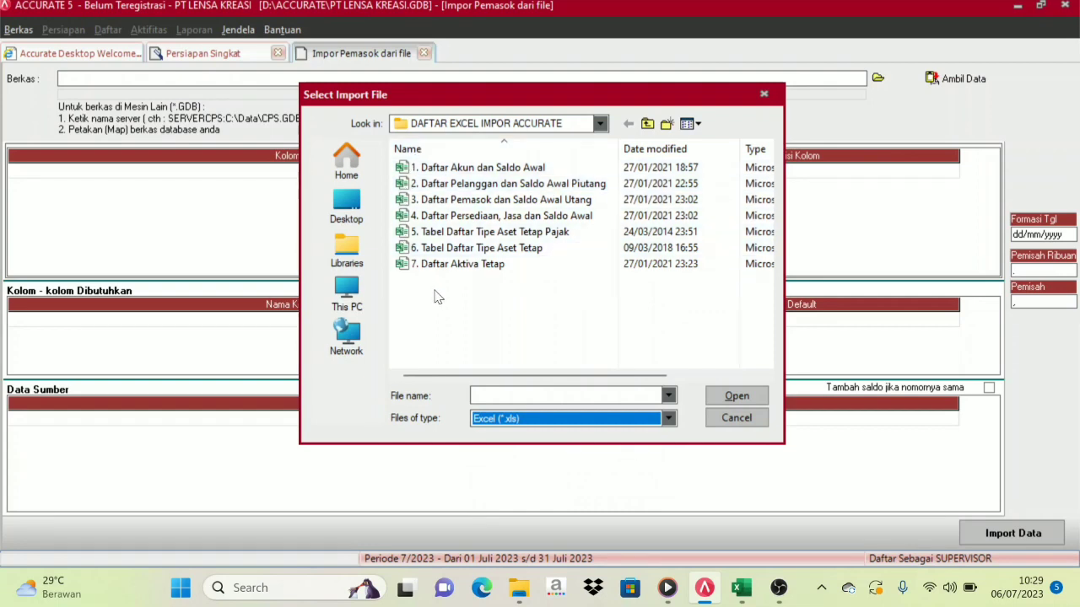
{"action": "left_click", "coordinate": [478, 205]}
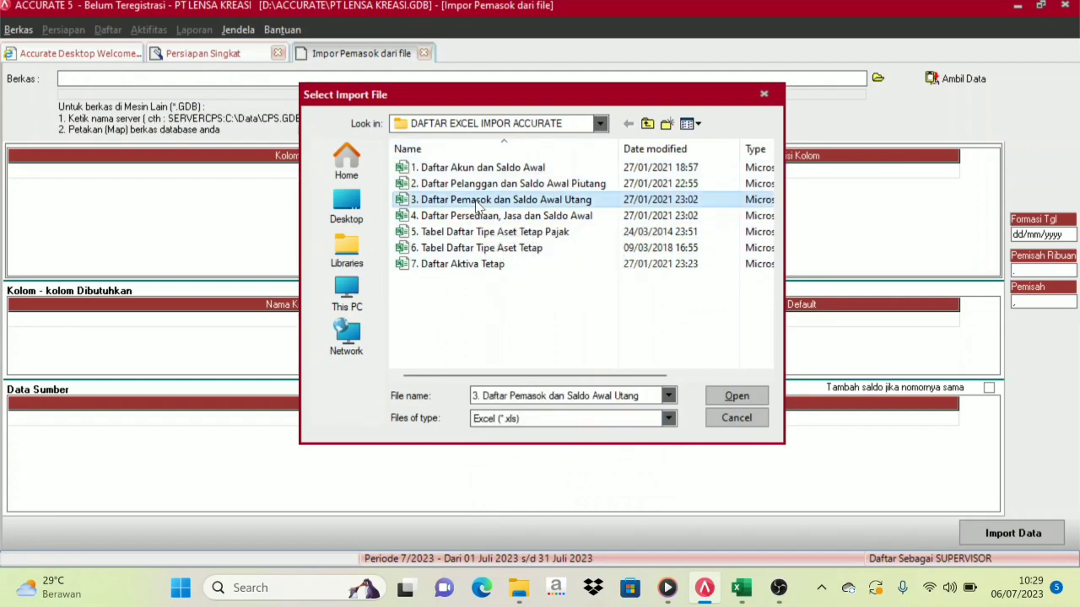
{"action": "left_click", "coordinate": [727, 398]}
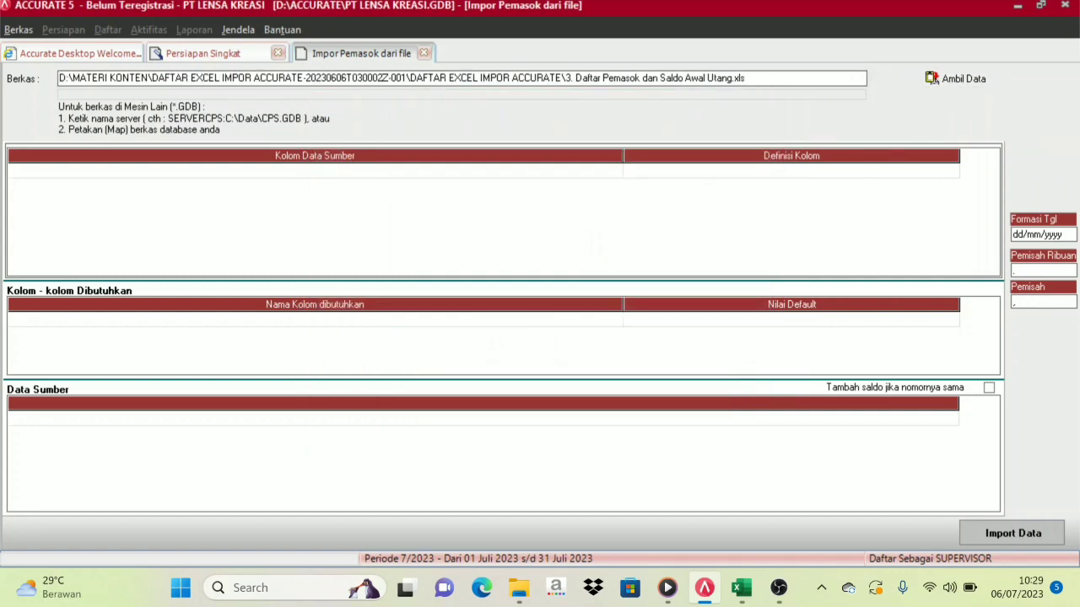
Step: Load the supplier file's data and delete its header row from the source data
{"action": "left_click", "coordinate": [965, 82]}
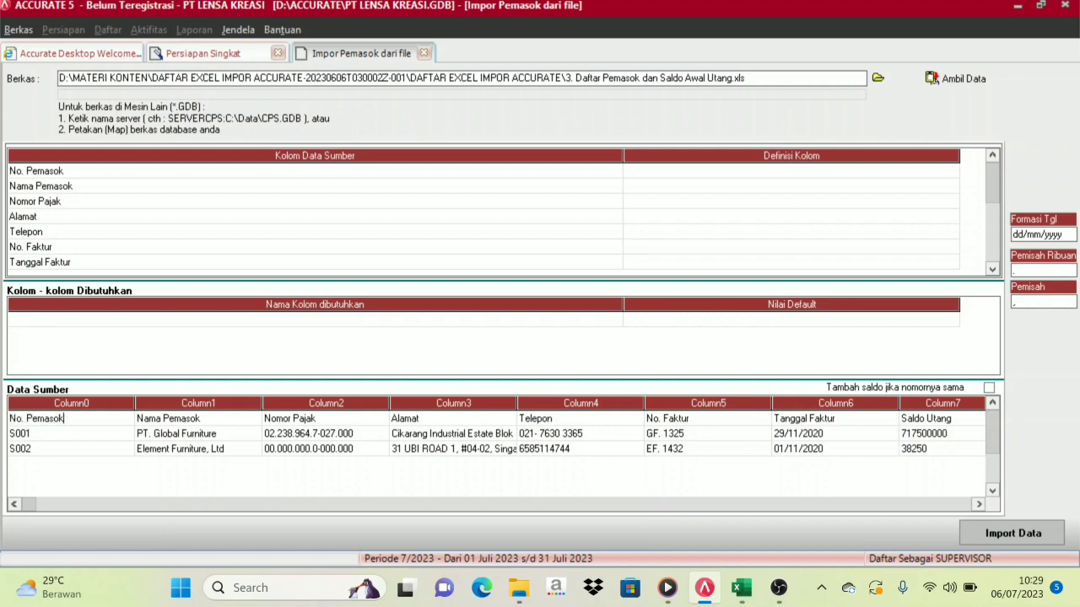
{"action": "left_click", "coordinate": [156, 436]}
{"action": "left_click", "coordinate": [56, 419]}
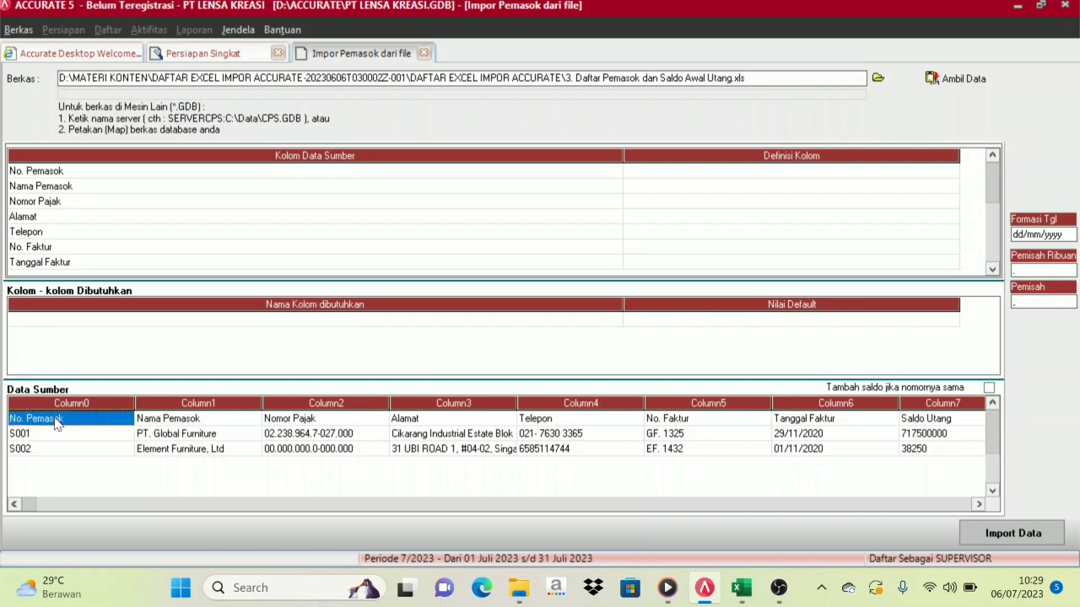
{"action": "right_click", "coordinate": [55, 422]}
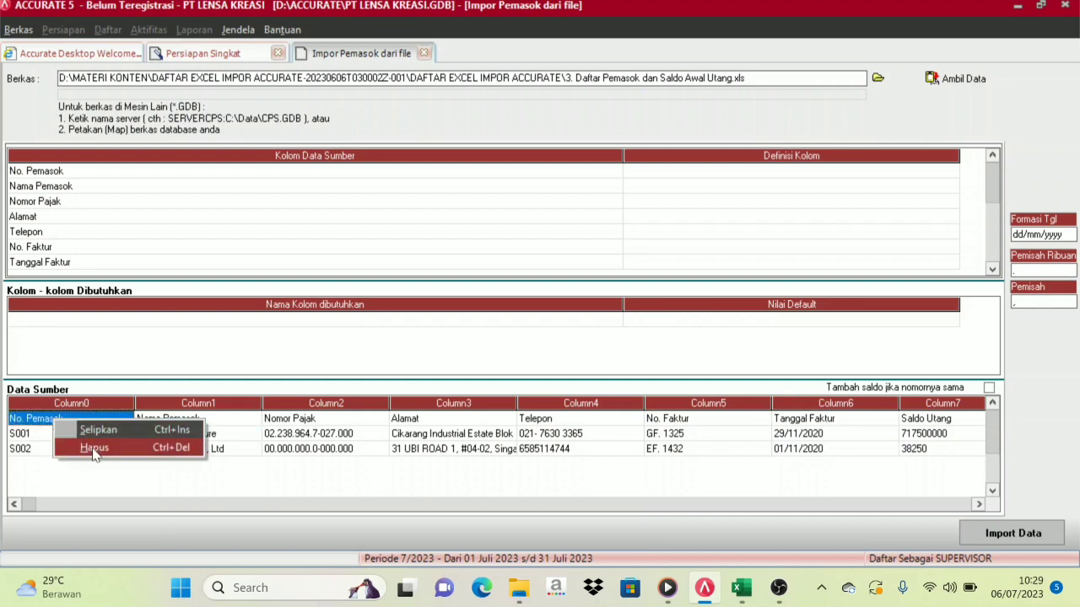
{"action": "left_click", "coordinate": [93, 449]}
{"action": "left_click", "coordinate": [516, 338]}
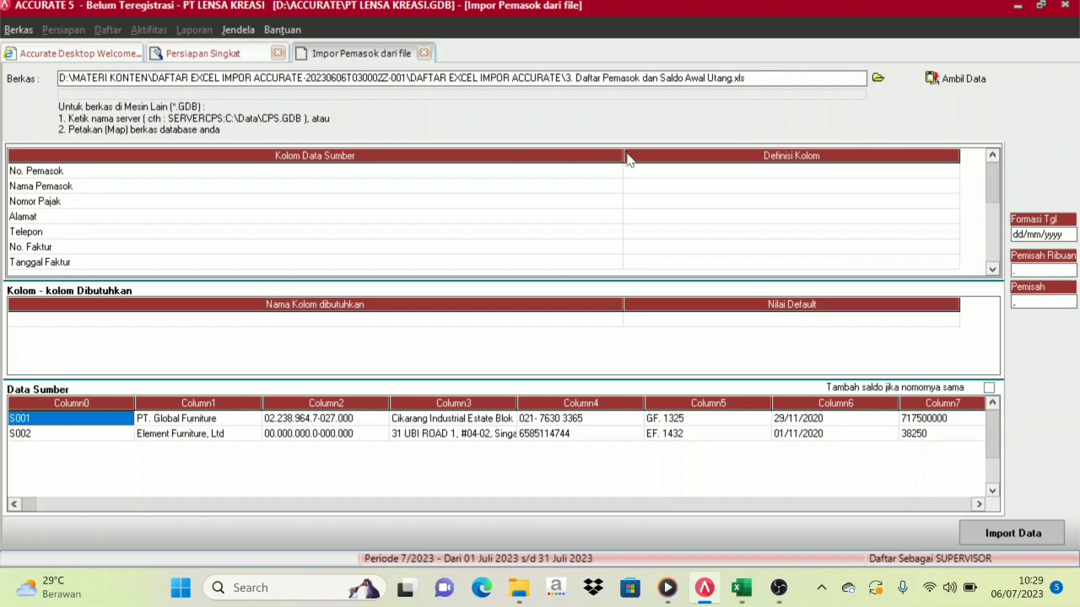
Step: Narrow the source column list and map the No. Pemasok source column to the No Pemasok definition
{"action": "left_click_drag", "start_coordinate": [624, 155], "coordinate": [376, 157]}
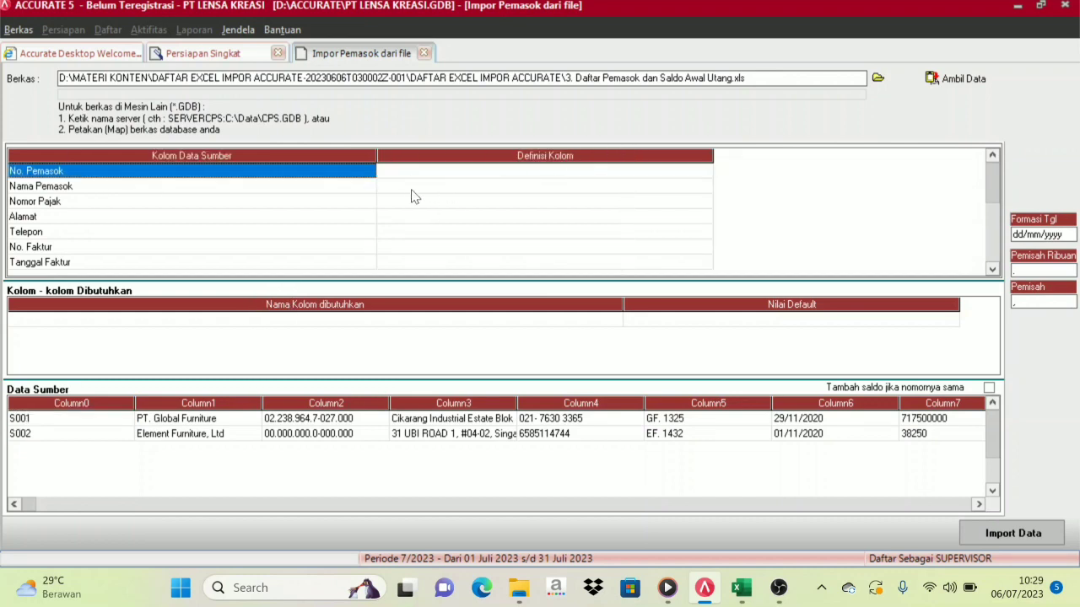
{"action": "left_click", "coordinate": [412, 189]}
{"action": "left_click", "coordinate": [448, 173]}
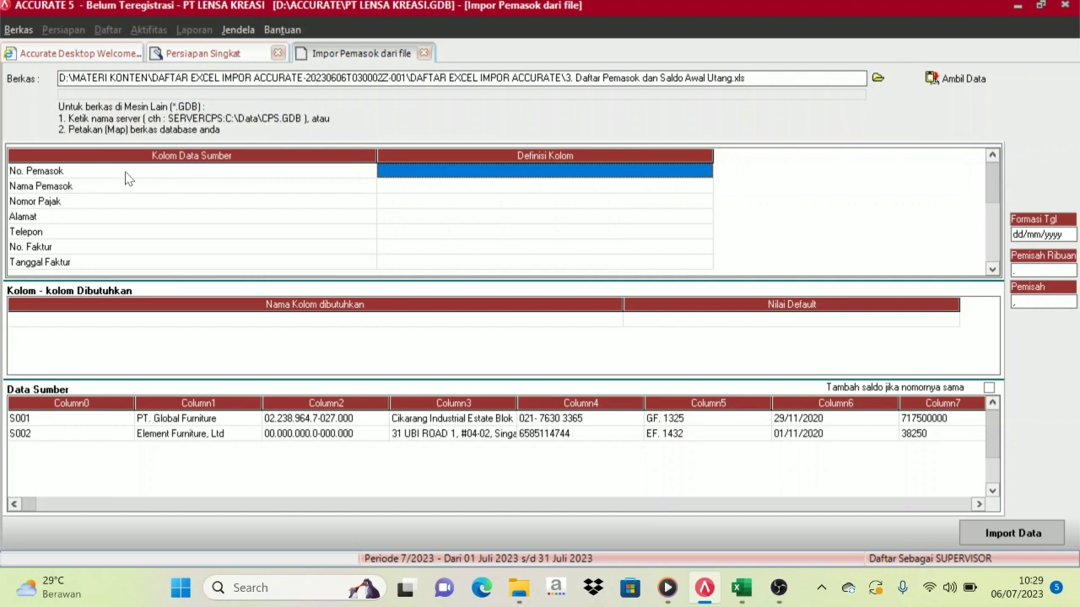
{"action": "left_click", "coordinate": [682, 176]}
{"action": "left_click", "coordinate": [706, 172]}
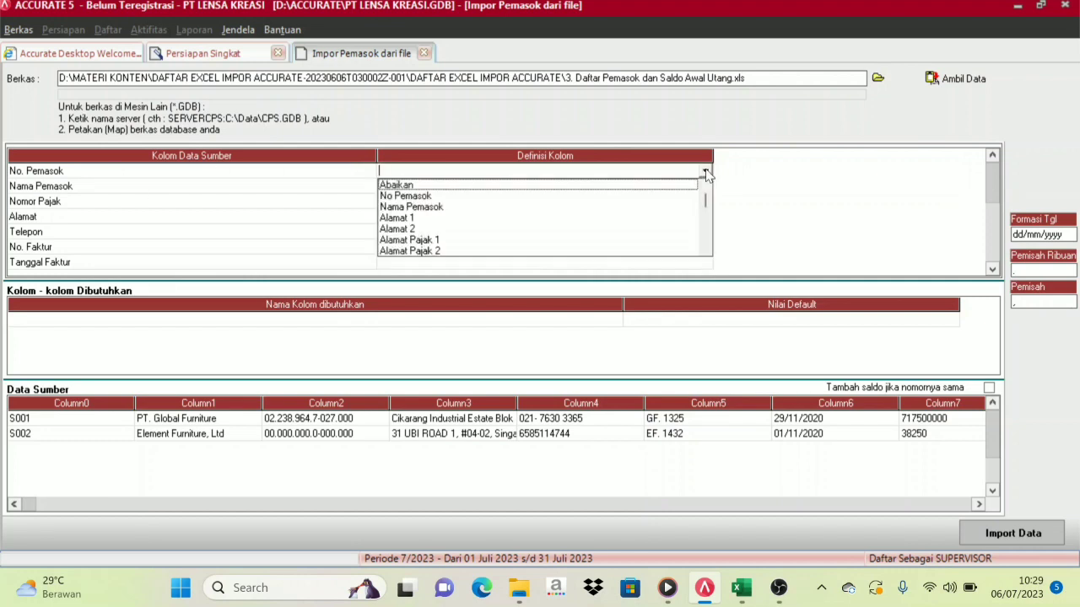
{"action": "left_click", "coordinate": [417, 196]}
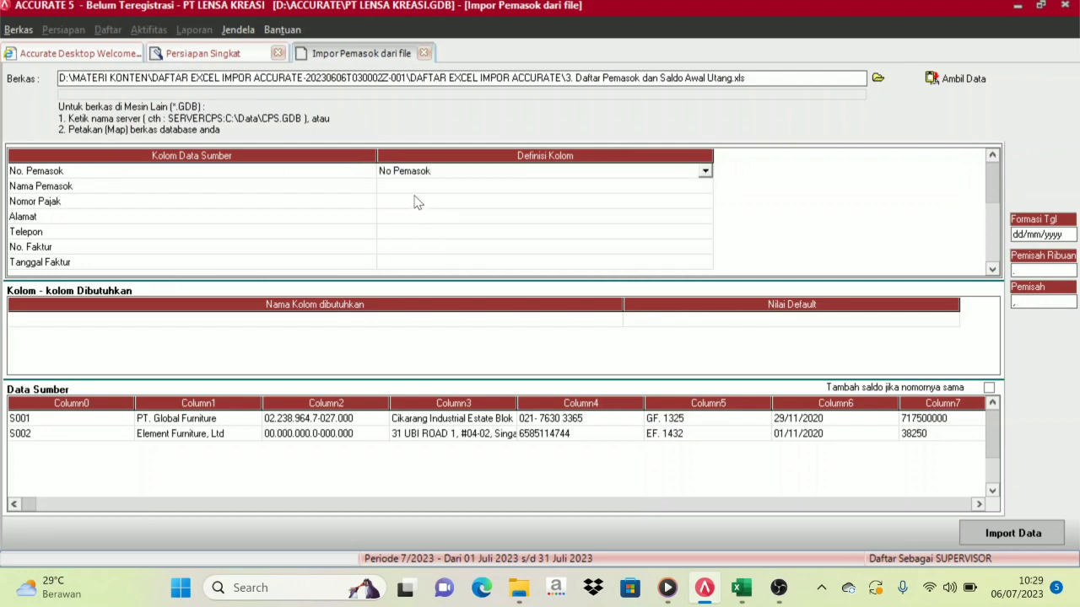
Step: Map the Nama Pemasok source column to the Nama Pemasok definition
{"action": "left_click", "coordinate": [517, 187]}
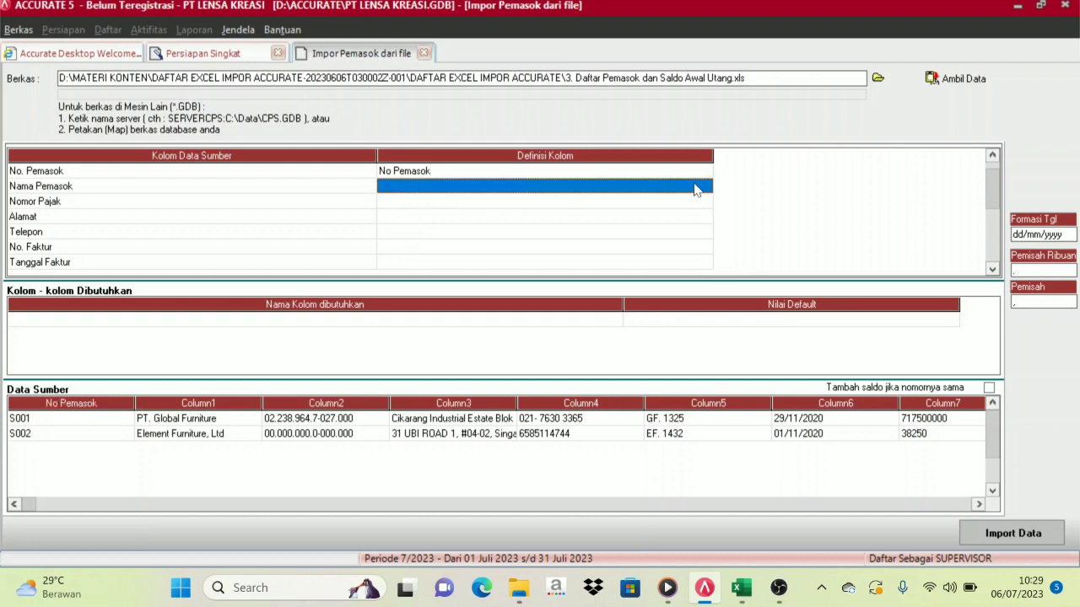
{"action": "left_click", "coordinate": [696, 190]}
{"action": "left_click", "coordinate": [705, 186]}
{"action": "left_click", "coordinate": [434, 211]}
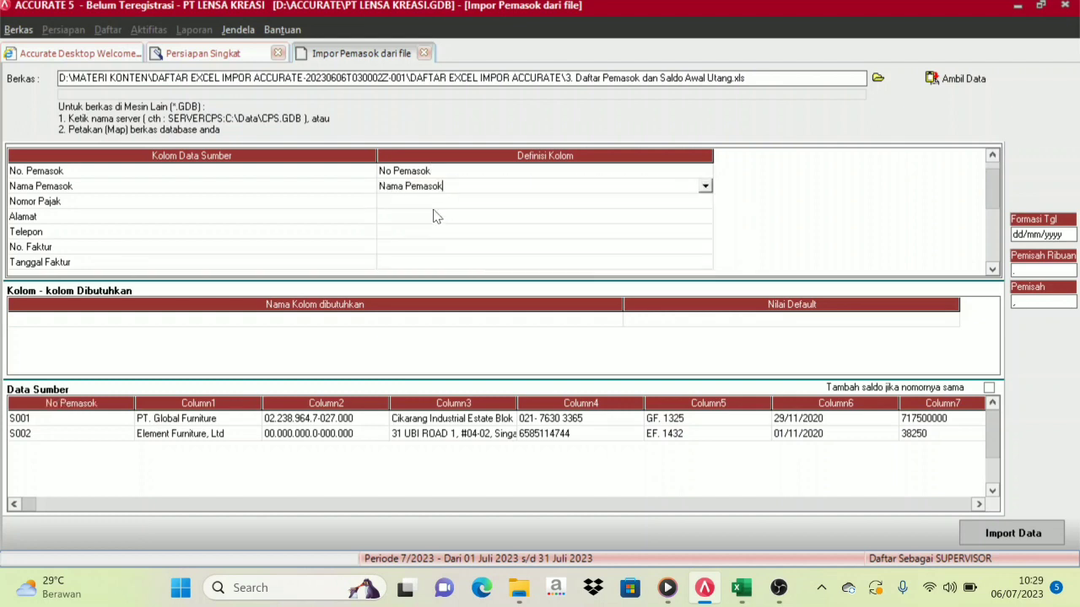
Step: Map the Nomor Pajak source column to the Nomor Pajak definition
{"action": "left_click", "coordinate": [432, 202]}
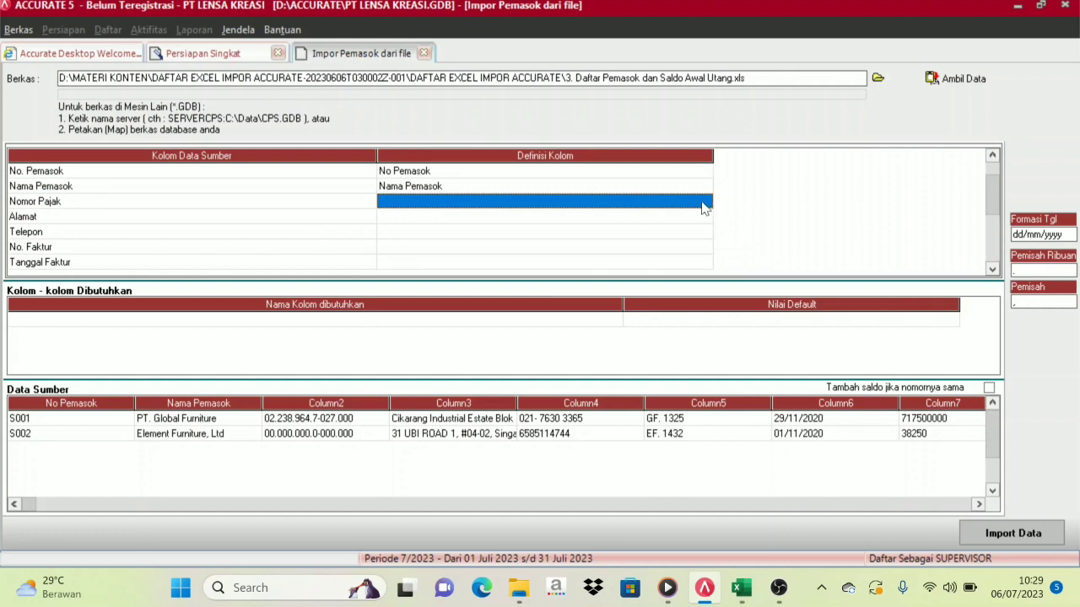
{"action": "left_click", "coordinate": [704, 205]}
{"action": "left_click", "coordinate": [704, 203]}
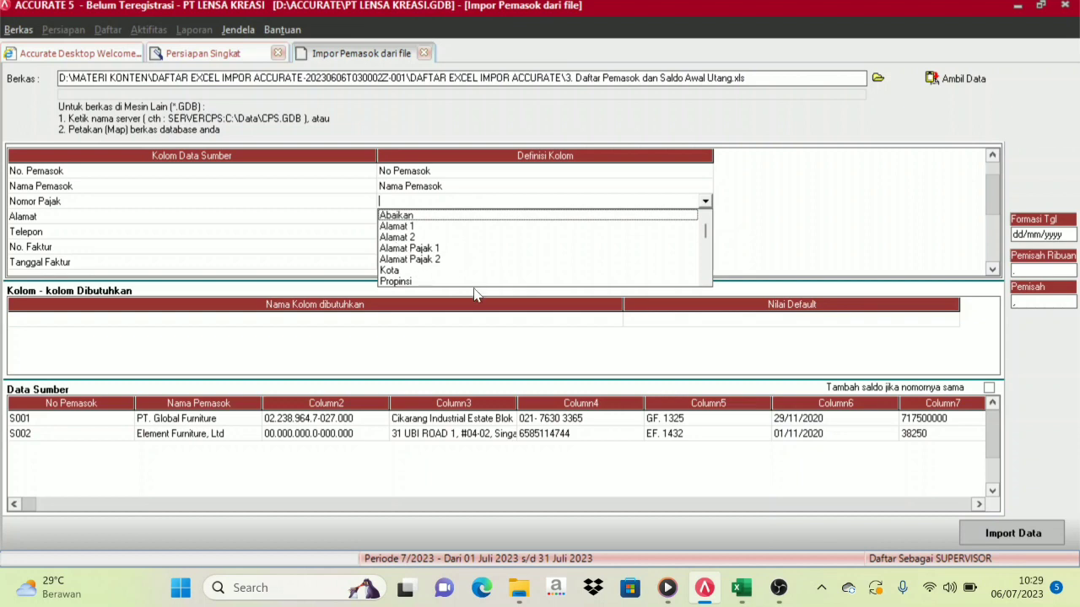
{"action": "left_click", "coordinate": [705, 282]}
{"action": "left_click", "coordinate": [705, 283]}
{"action": "left_click", "coordinate": [705, 283]}
{"action": "left_click", "coordinate": [705, 282]}
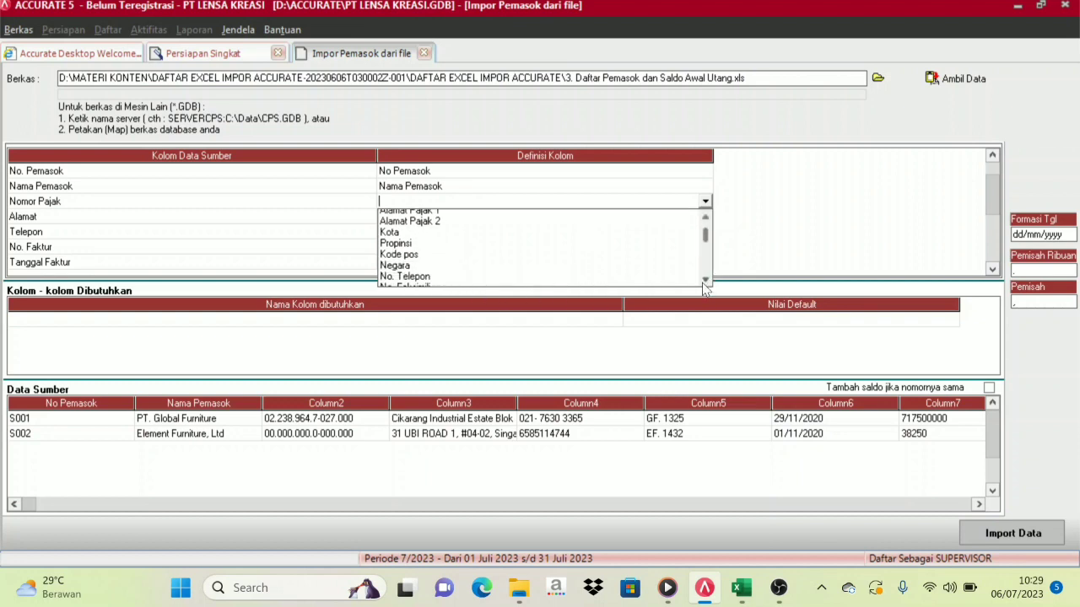
{"action": "left_click", "coordinate": [705, 282]}
{"action": "left_click", "coordinate": [705, 282]}
{"action": "left_click", "coordinate": [705, 283]}
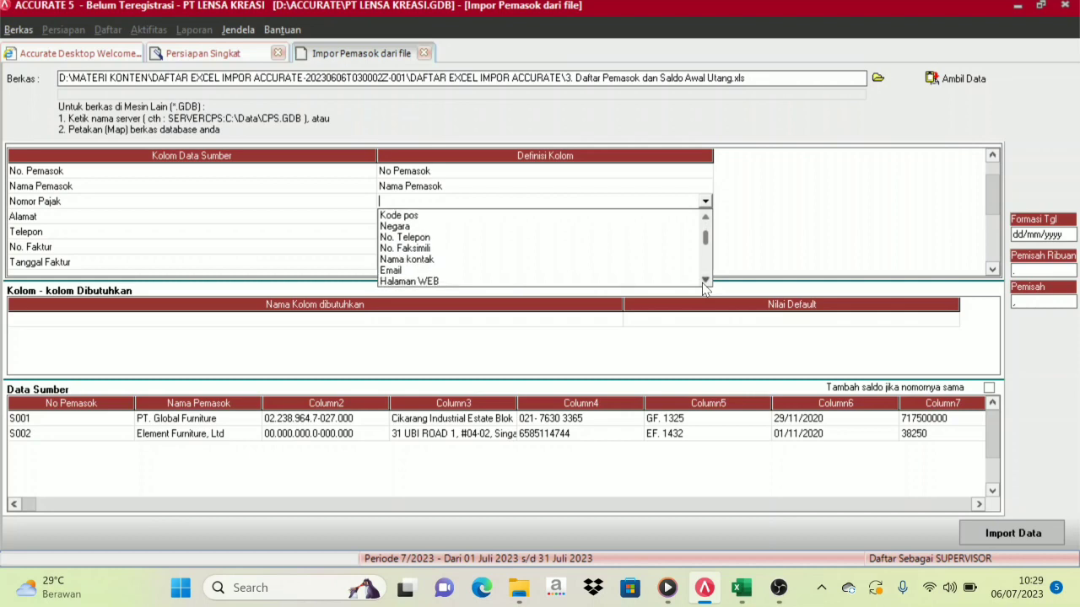
{"action": "left_click", "coordinate": [705, 281]}
{"action": "left_click", "coordinate": [705, 281]}
{"action": "left_click", "coordinate": [705, 281]}
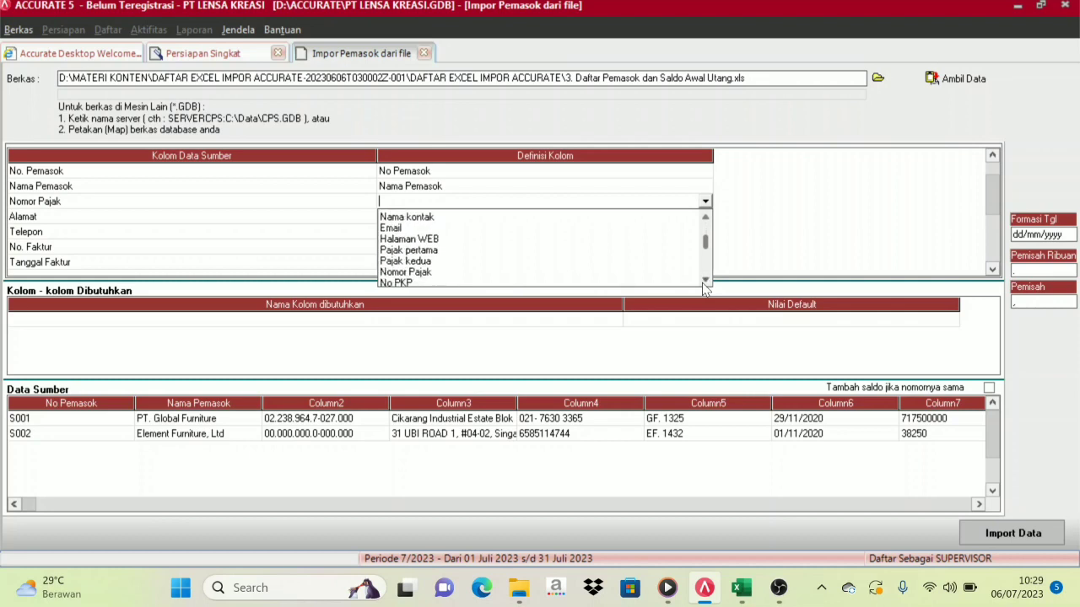
{"action": "left_click", "coordinate": [705, 281]}
{"action": "left_click", "coordinate": [417, 270]}
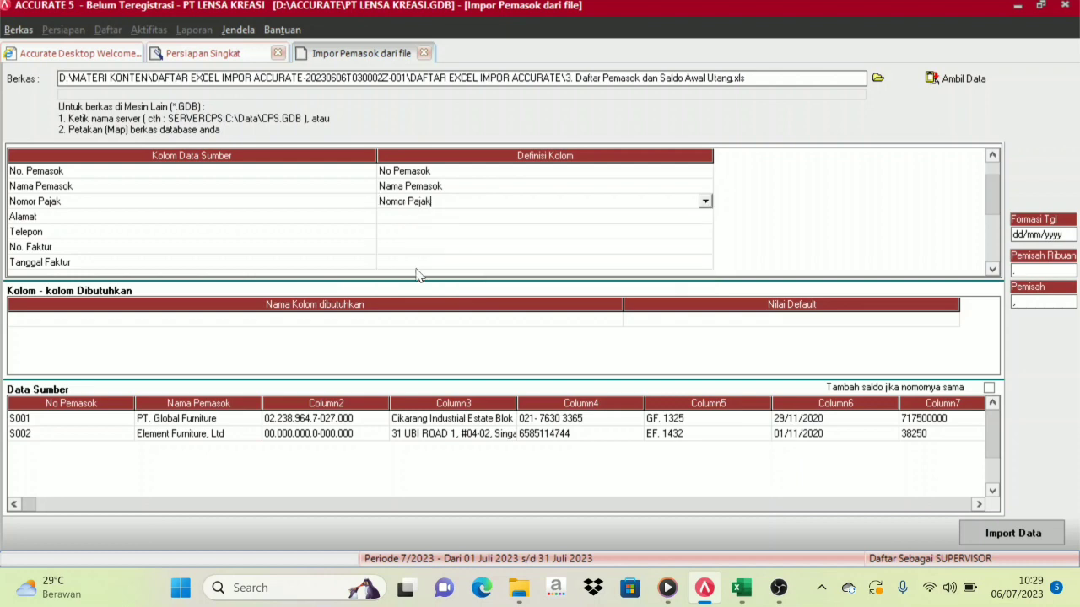
Step: Map the Alamat source column to the Alamat 1 definition
{"action": "left_click", "coordinate": [534, 219]}
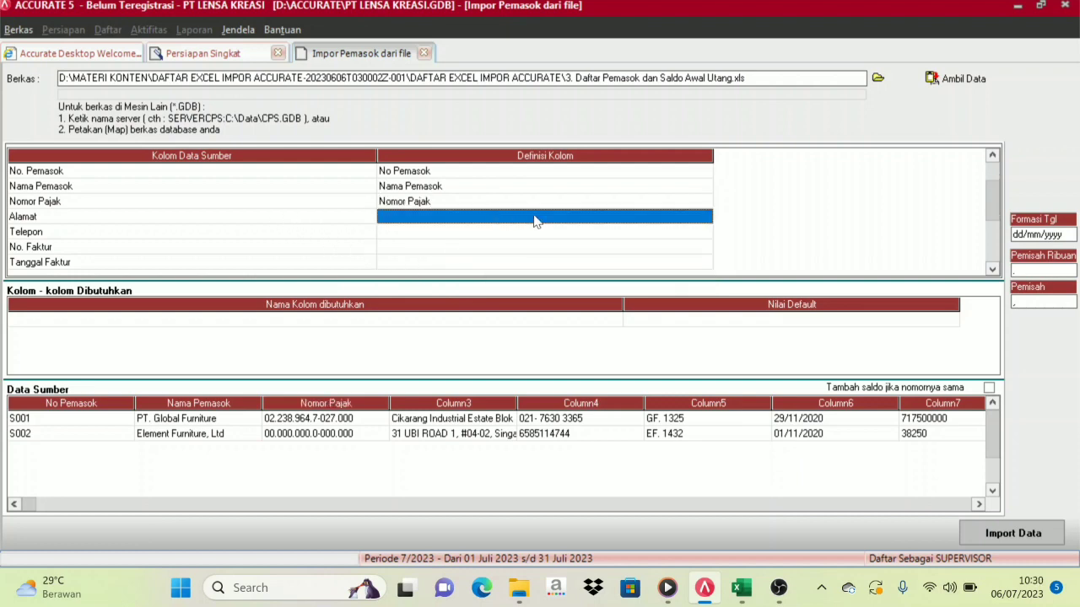
{"action": "left_click", "coordinate": [704, 218]}
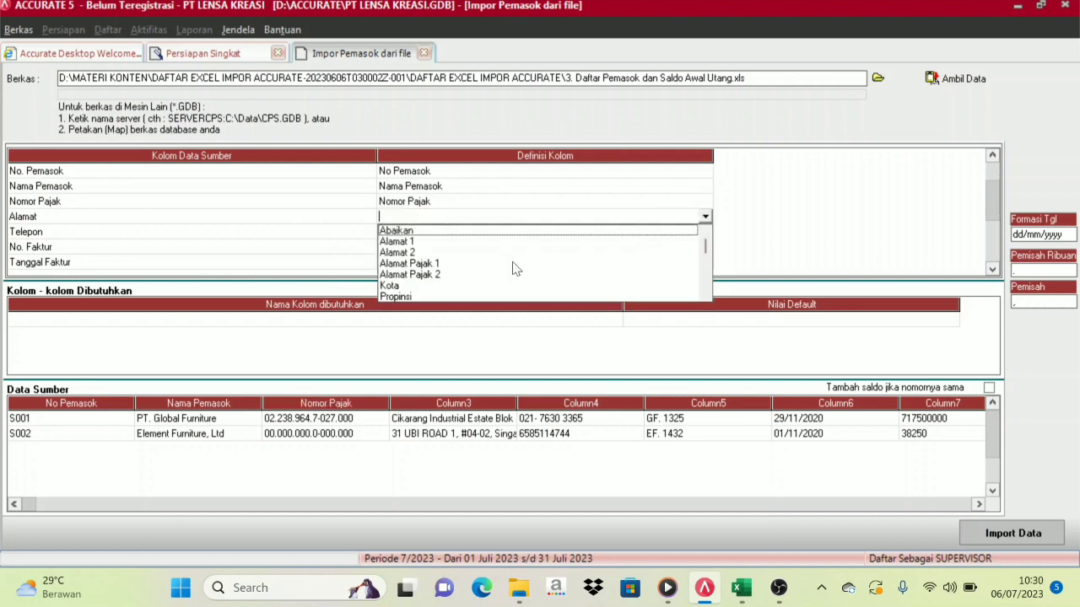
{"action": "left_click", "coordinate": [396, 241]}
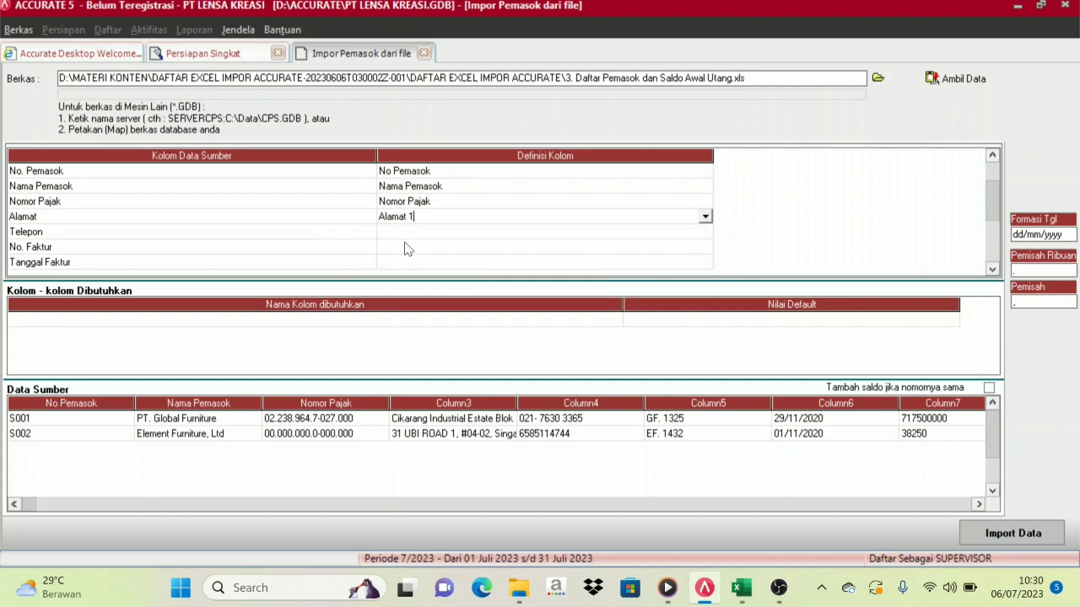
Step: Map the Telepon source column to the No. Telepon definition
{"action": "left_click", "coordinate": [653, 234]}
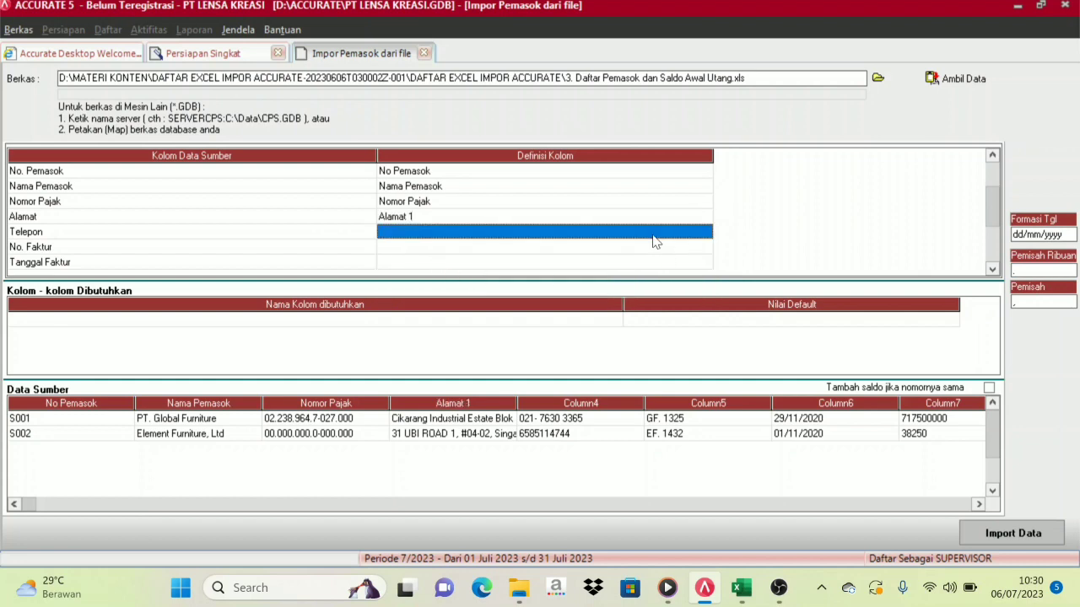
{"action": "left_click", "coordinate": [706, 232]}
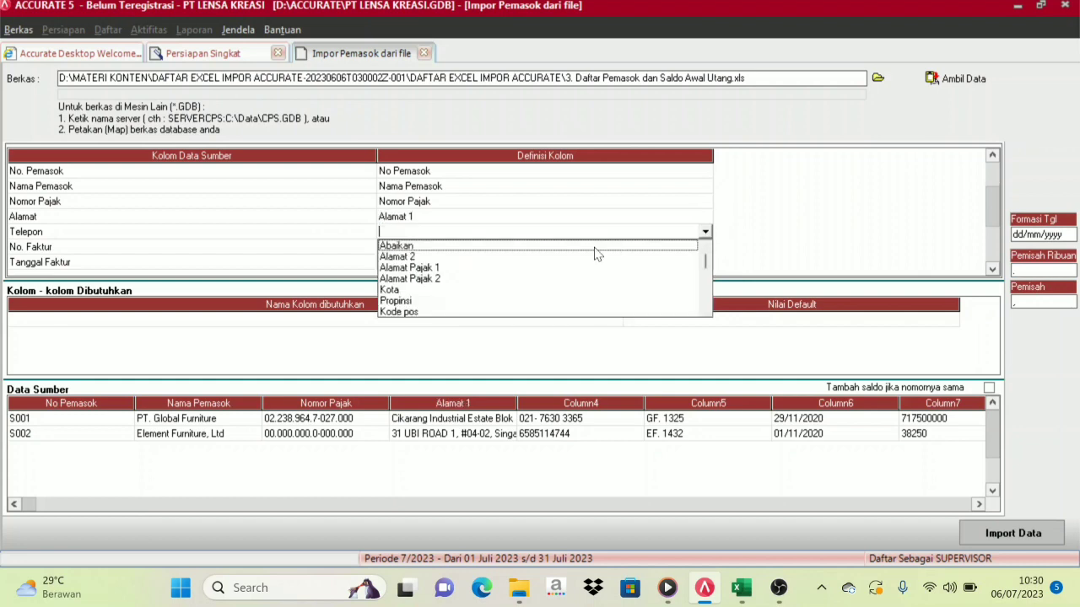
{"action": "left_click", "coordinate": [707, 312]}
{"action": "left_click", "coordinate": [705, 311]}
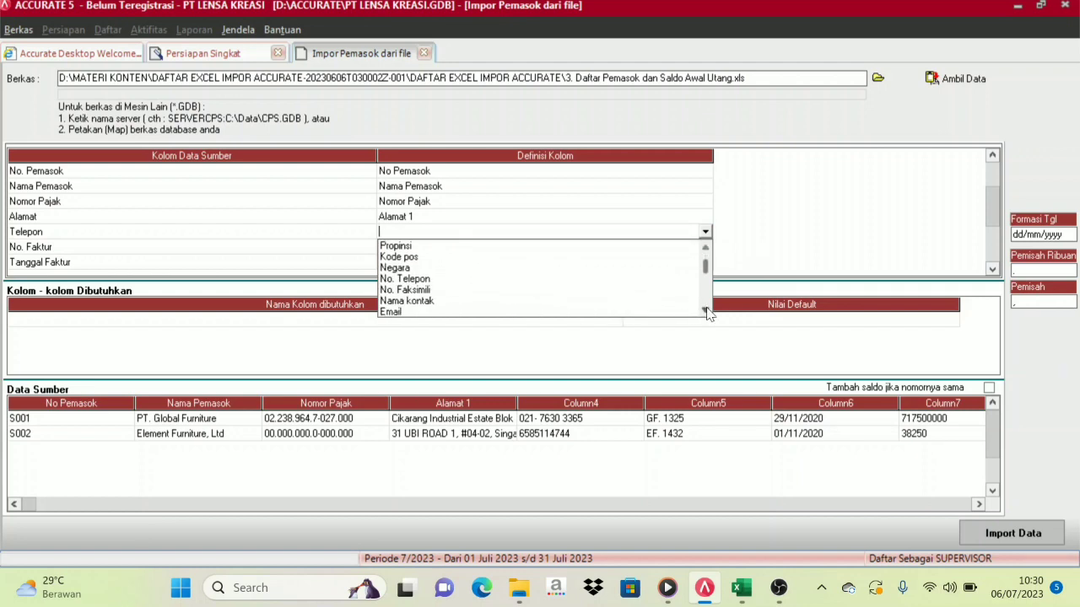
{"action": "left_click", "coordinate": [705, 311]}
{"action": "left_click", "coordinate": [705, 312]}
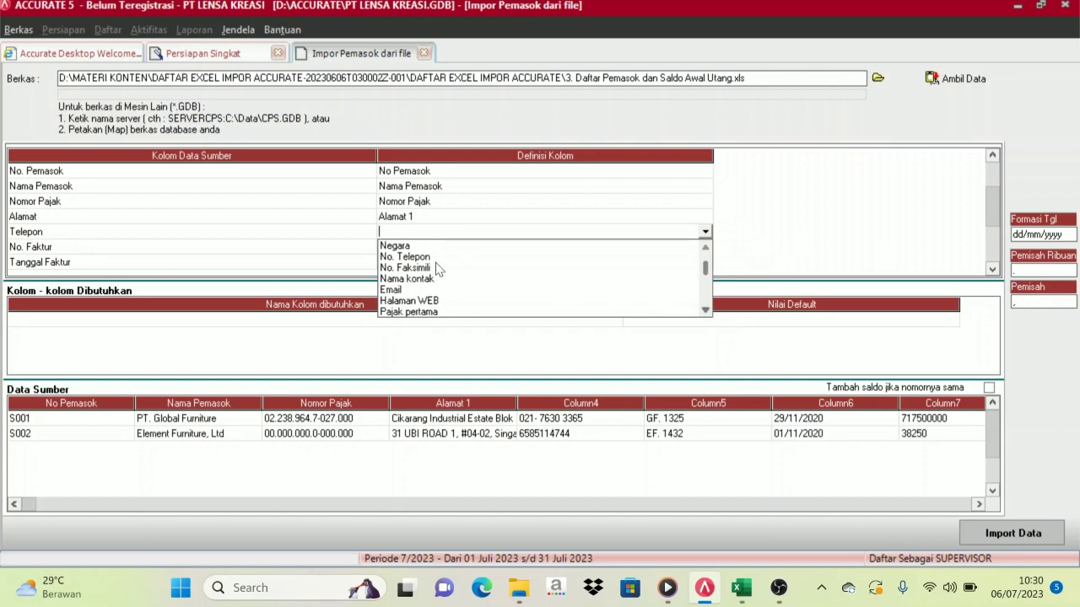
{"action": "left_click", "coordinate": [409, 258]}
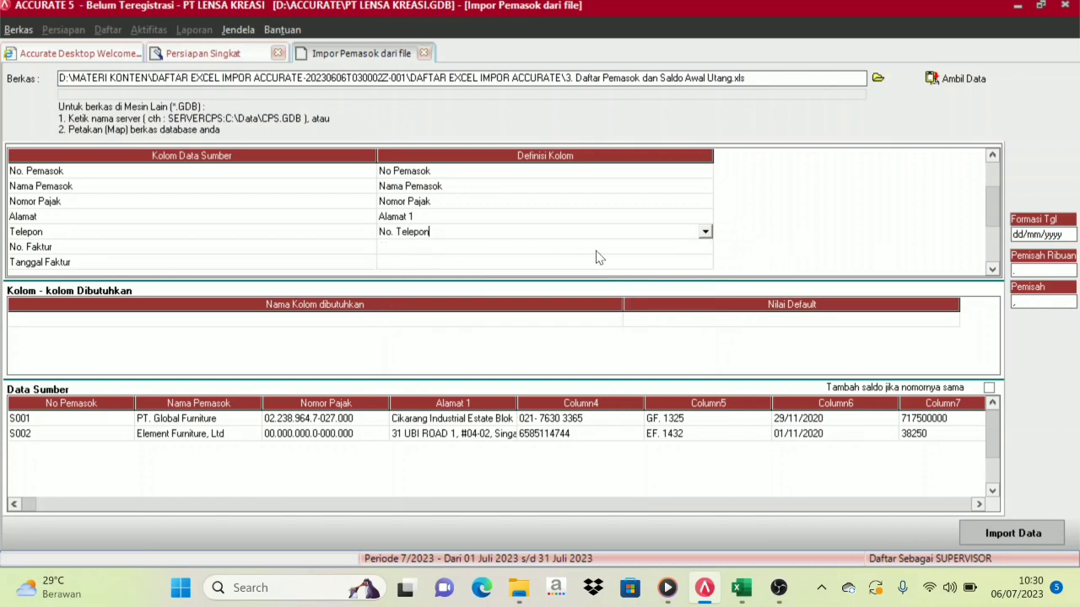
Step: Map the No. Faktur source column to the No. Faktur Saldo Awal definition
{"action": "left_click", "coordinate": [662, 250]}
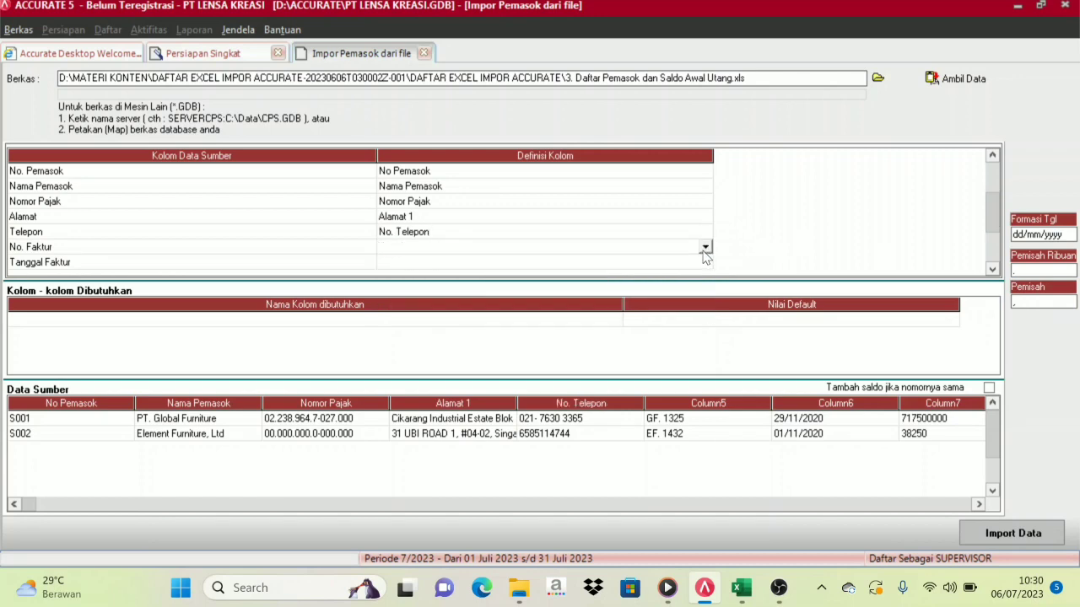
{"action": "left_click", "coordinate": [704, 248]}
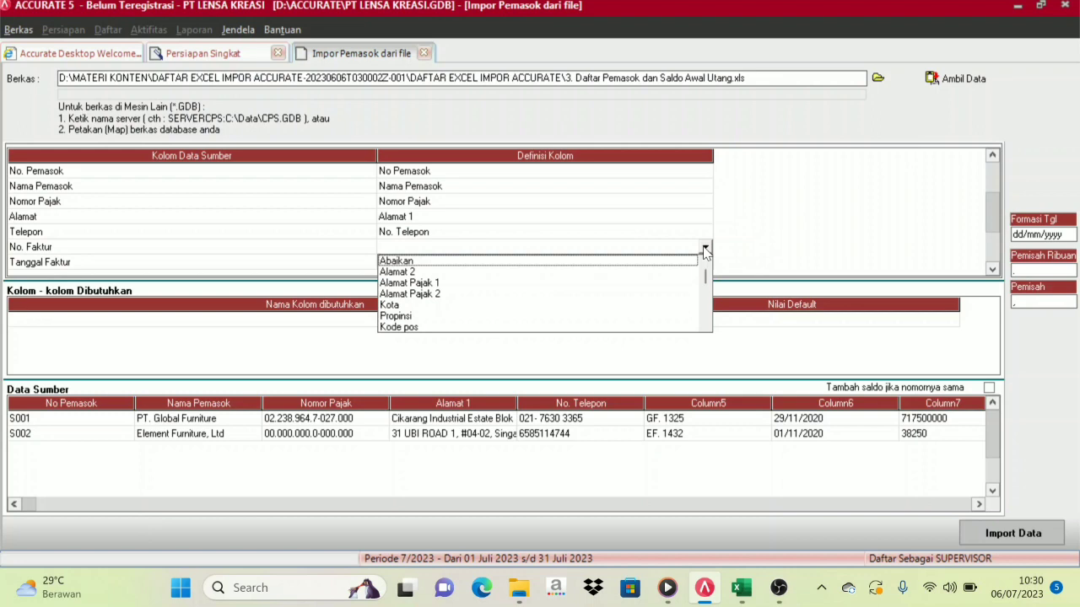
{"action": "left_click", "coordinate": [707, 327]}
{"action": "left_click", "coordinate": [705, 326]}
{"action": "left_click", "coordinate": [705, 326]}
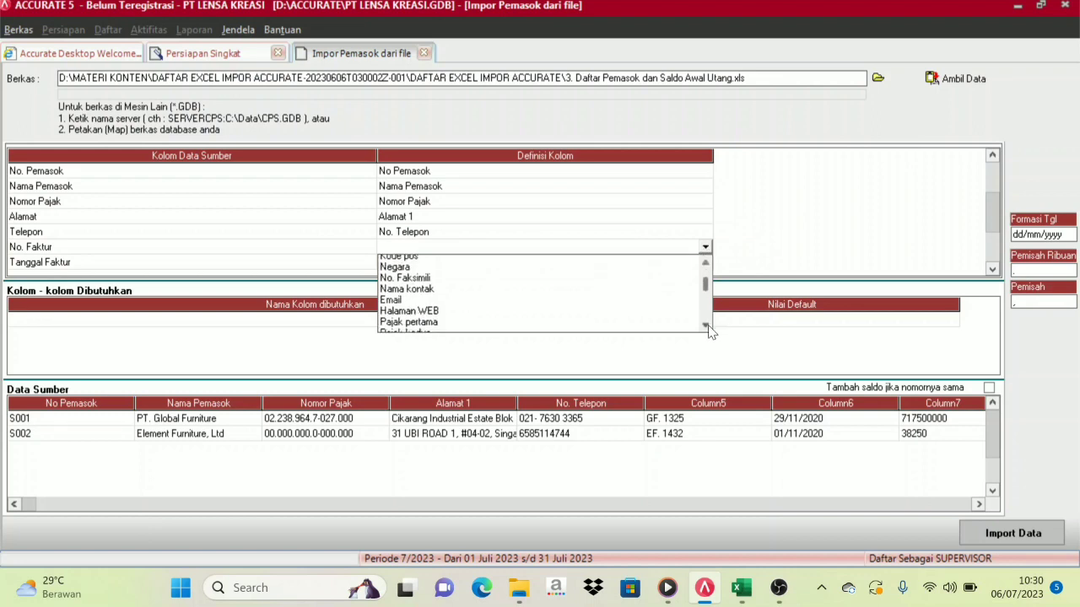
{"action": "left_click", "coordinate": [705, 326]}
{"action": "left_click", "coordinate": [705, 326]}
{"action": "left_click", "coordinate": [705, 325]}
{"action": "left_click", "coordinate": [705, 326]}
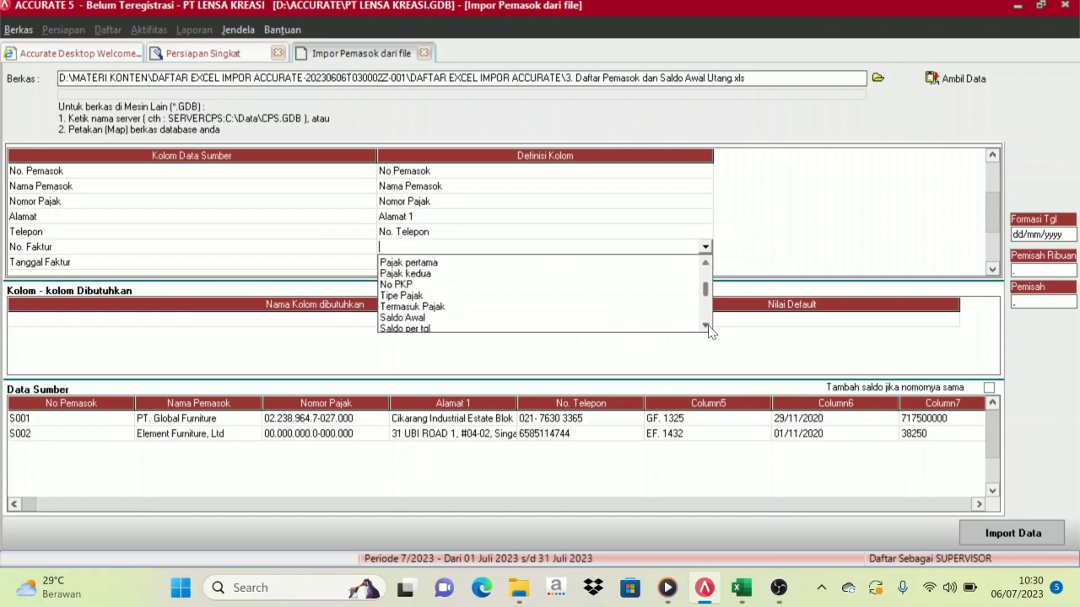
{"action": "left_click", "coordinate": [705, 326]}
{"action": "left_click", "coordinate": [705, 325]}
{"action": "left_click", "coordinate": [705, 325]}
{"action": "left_click", "coordinate": [705, 326]}
{"action": "left_click", "coordinate": [706, 326]}
{"action": "left_click", "coordinate": [705, 326]}
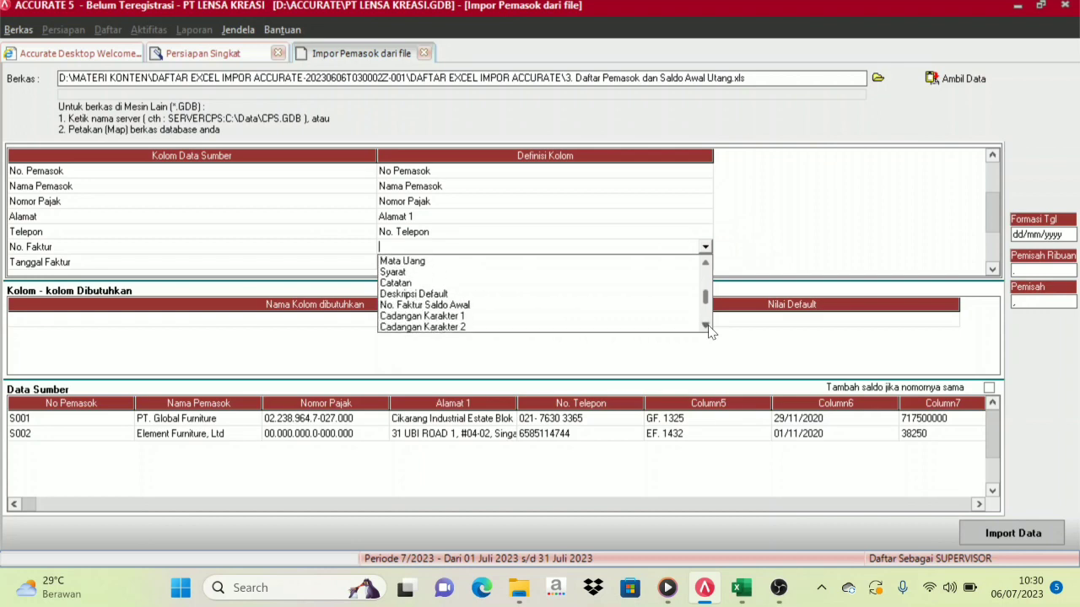
{"action": "left_click", "coordinate": [447, 307]}
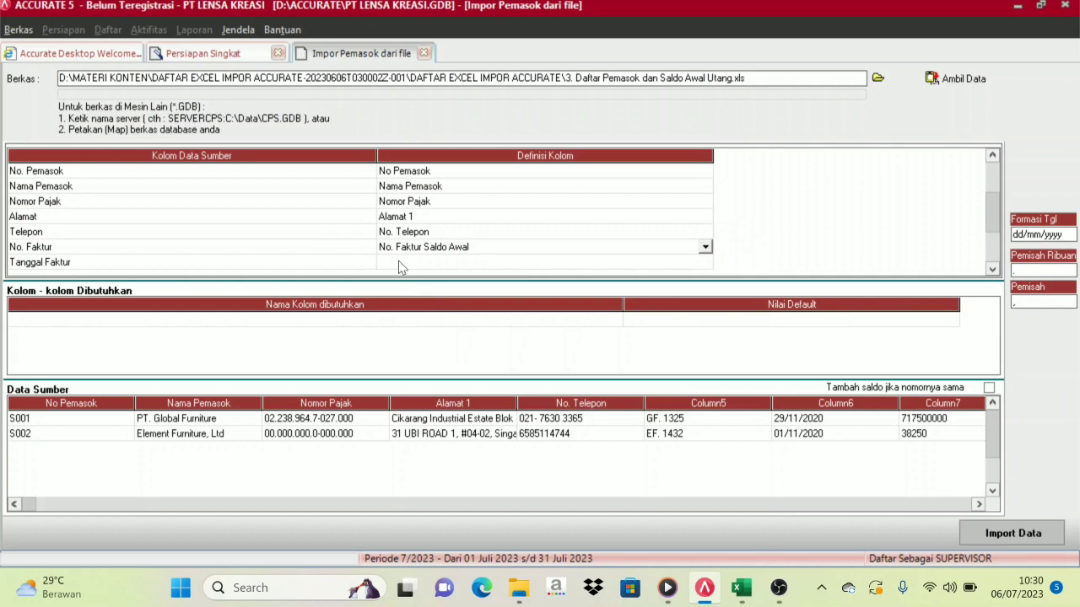
Step: Map the Tanggal Faktur source column to the Saldo per tgl definition
{"action": "left_click", "coordinate": [663, 264]}
{"action": "left_click", "coordinate": [705, 264]}
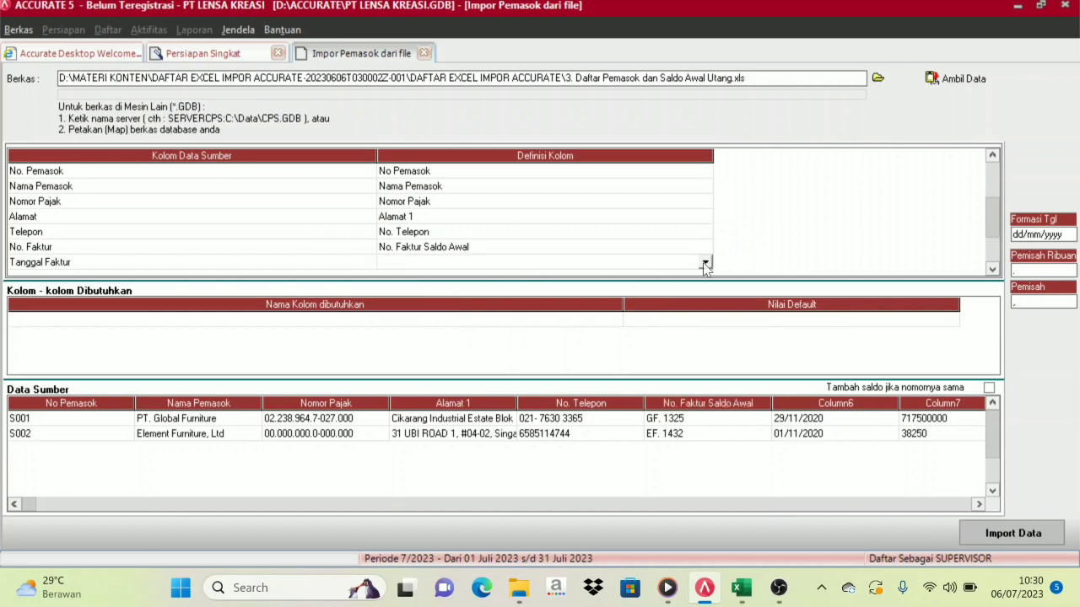
{"action": "left_click", "coordinate": [705, 264]}
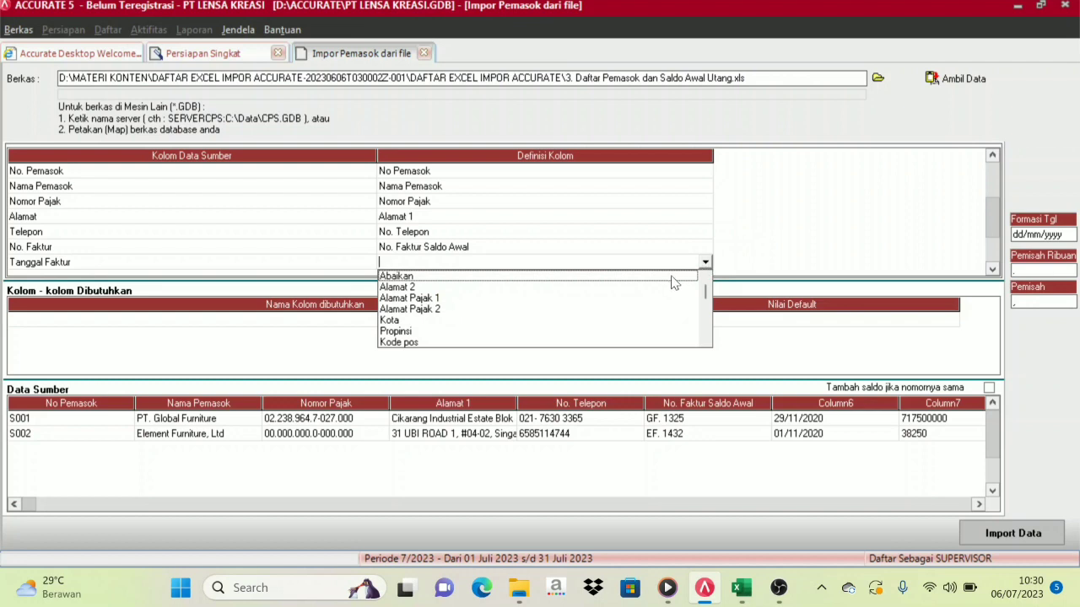
{"action": "left_click", "coordinate": [708, 342]}
{"action": "left_click", "coordinate": [708, 343]}
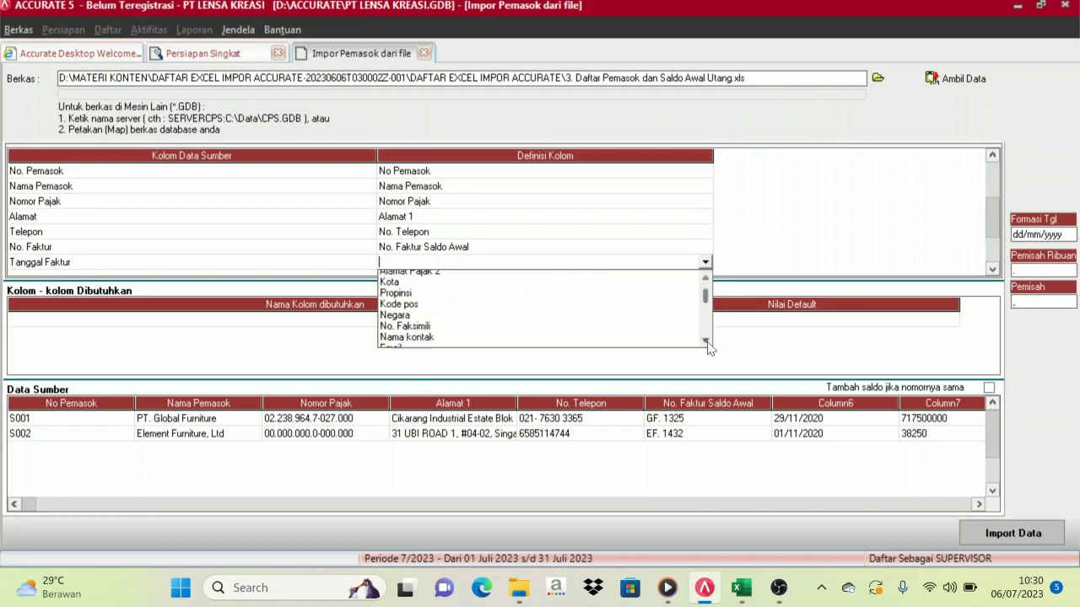
{"action": "left_click", "coordinate": [707, 342]}
{"action": "left_click", "coordinate": [708, 342]}
{"action": "left_click", "coordinate": [708, 343]}
{"action": "left_click", "coordinate": [707, 343]}
{"action": "left_click", "coordinate": [707, 343]}
{"action": "left_click", "coordinate": [708, 343]}
{"action": "left_click", "coordinate": [707, 343]}
{"action": "left_click", "coordinate": [708, 343]}
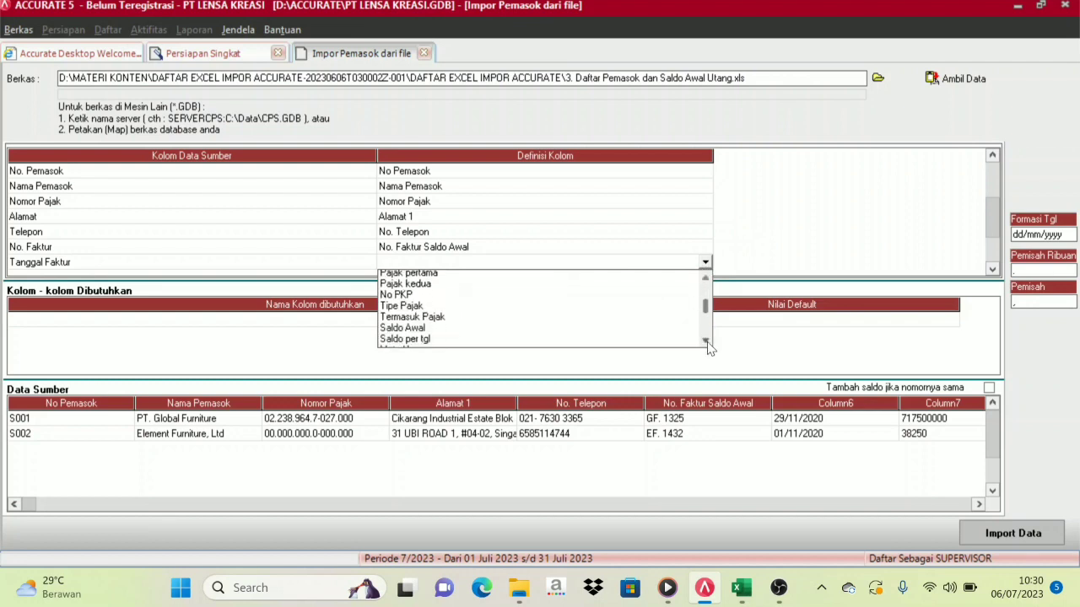
{"action": "left_click", "coordinate": [707, 343]}
{"action": "left_click", "coordinate": [708, 342]}
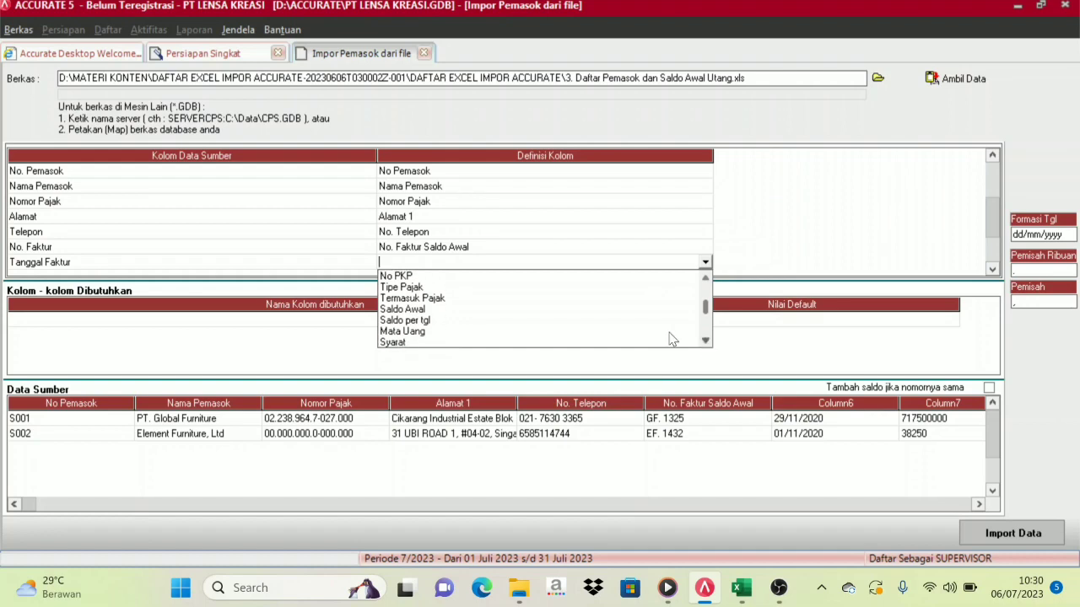
{"action": "left_click", "coordinate": [415, 321]}
Step: Map the Saldo Utang source column to the Saldo Awal definition
{"action": "left_click", "coordinate": [992, 269]}
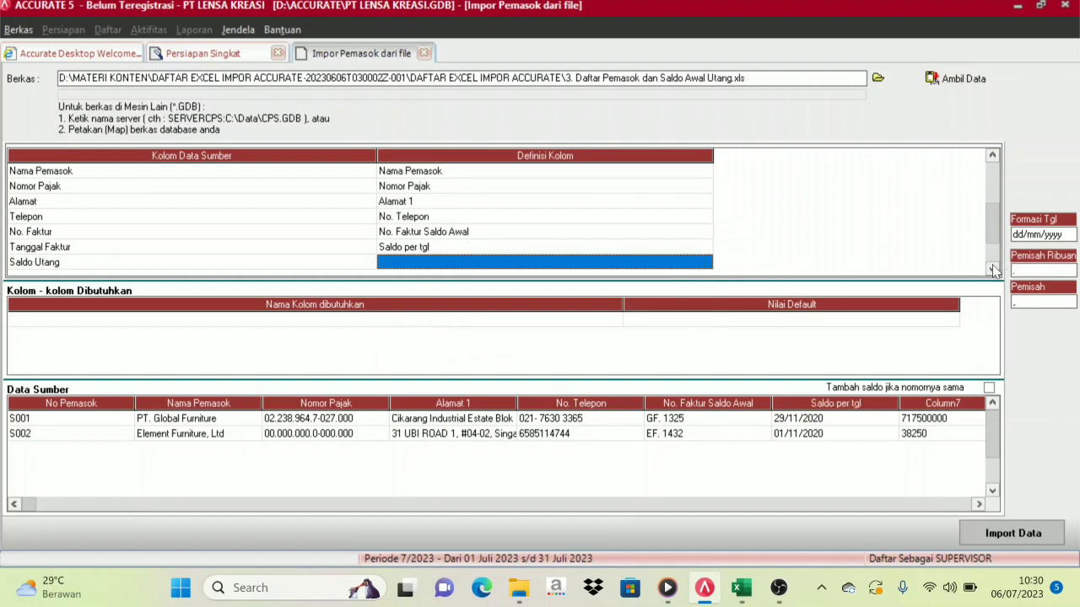
{"action": "left_click", "coordinate": [992, 269]}
{"action": "left_click", "coordinate": [993, 269]}
{"action": "left_click", "coordinate": [992, 269]}
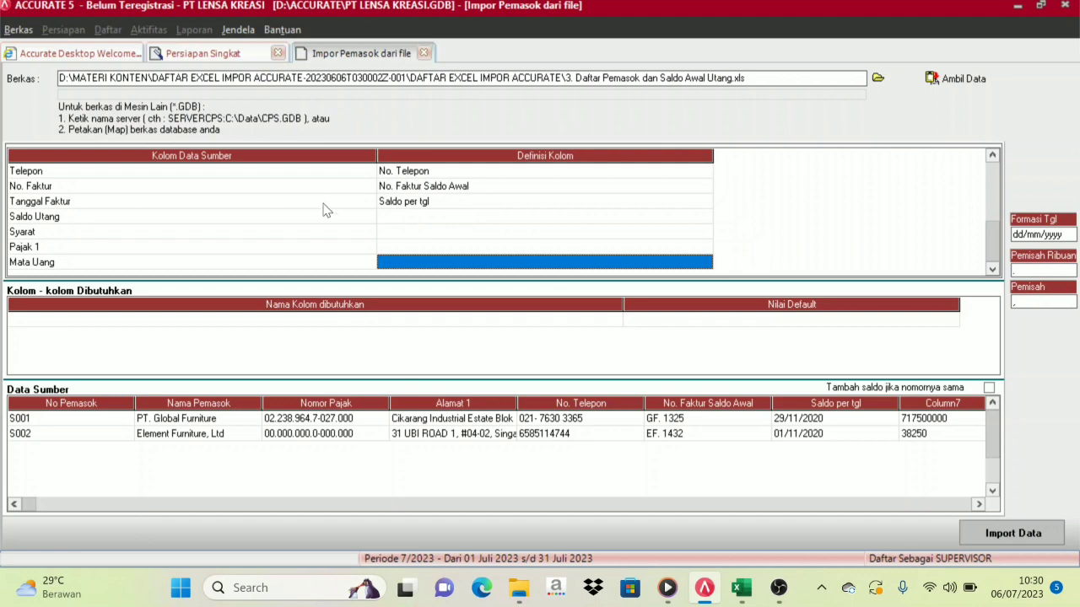
{"action": "left_click", "coordinate": [538, 222]}
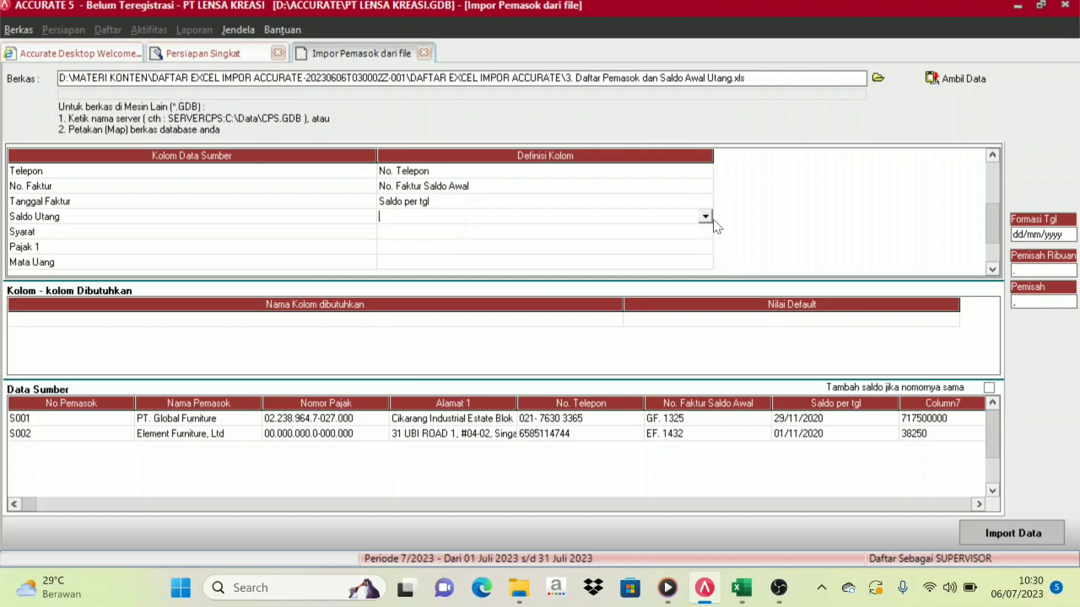
{"action": "left_click", "coordinate": [704, 218]}
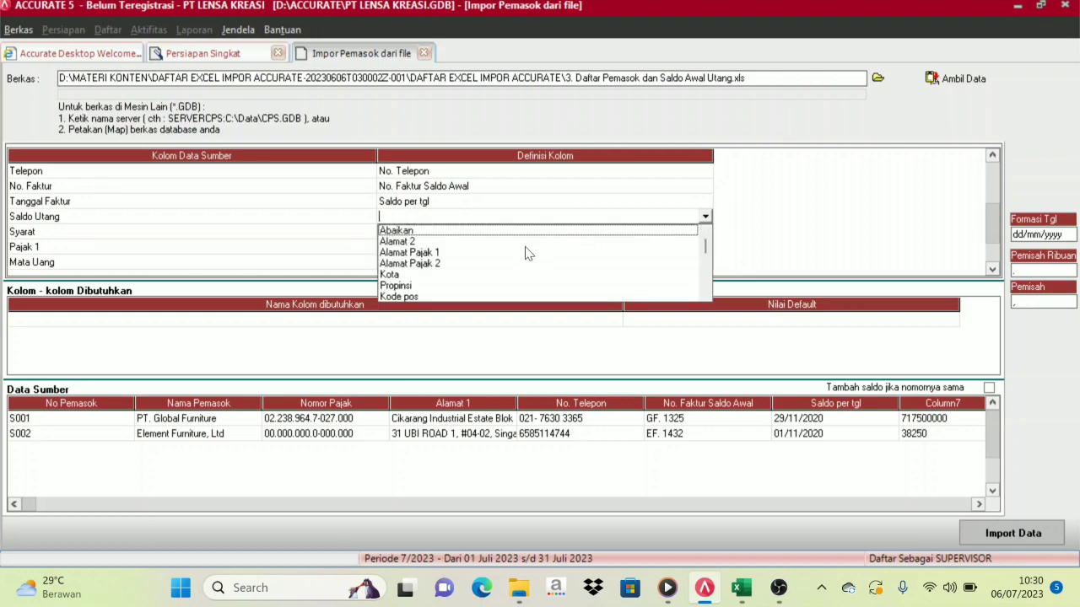
{"action": "left_click", "coordinate": [708, 293]}
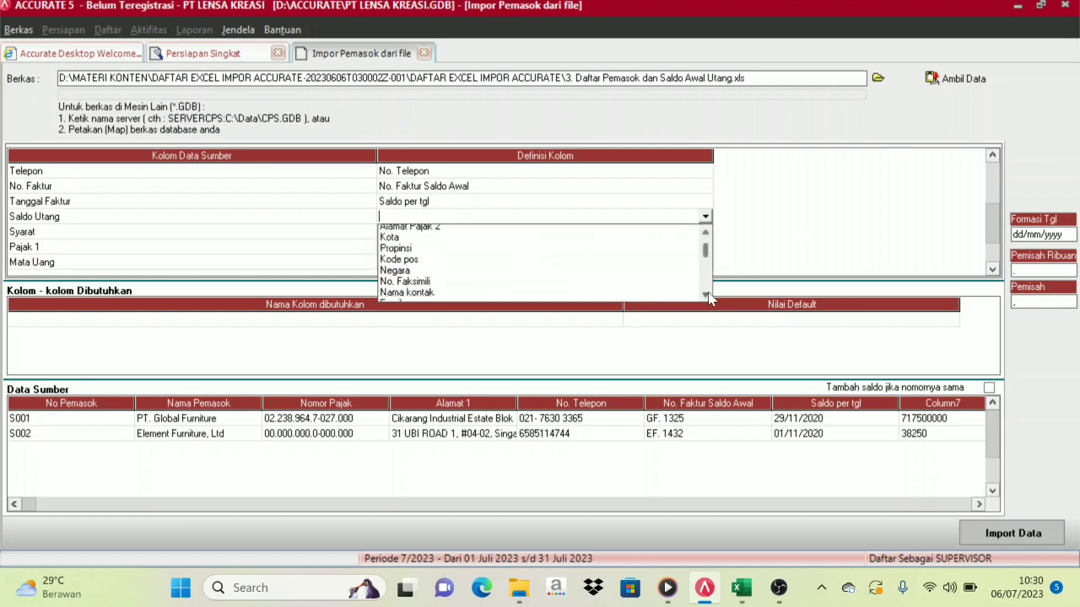
{"action": "scroll", "coordinate": [498, 264], "scroll_direction": "down", "scroll_amount": 4}
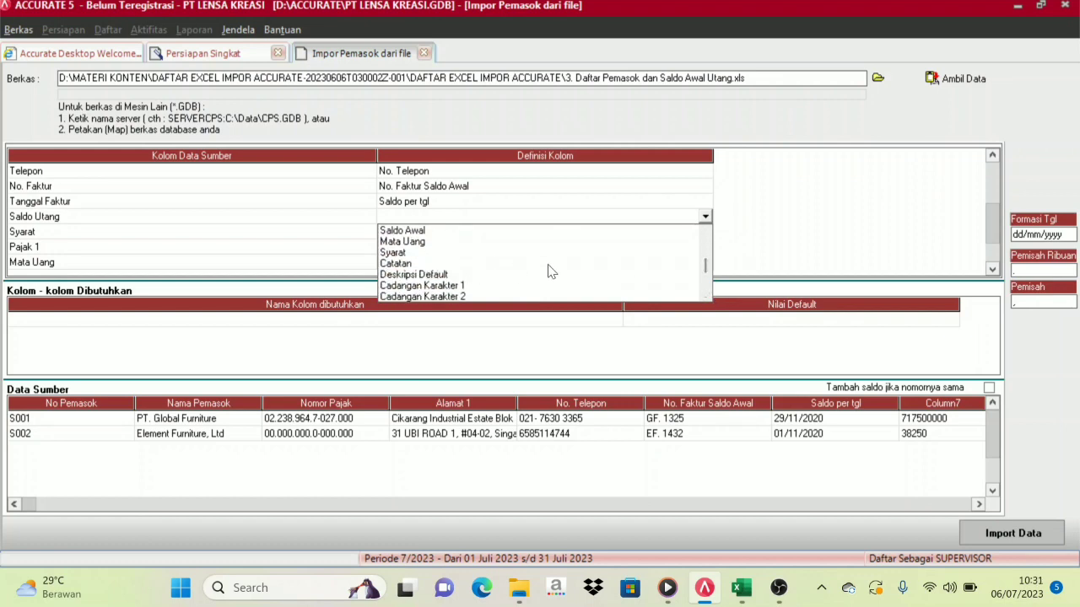
{"action": "left_click", "coordinate": [404, 231]}
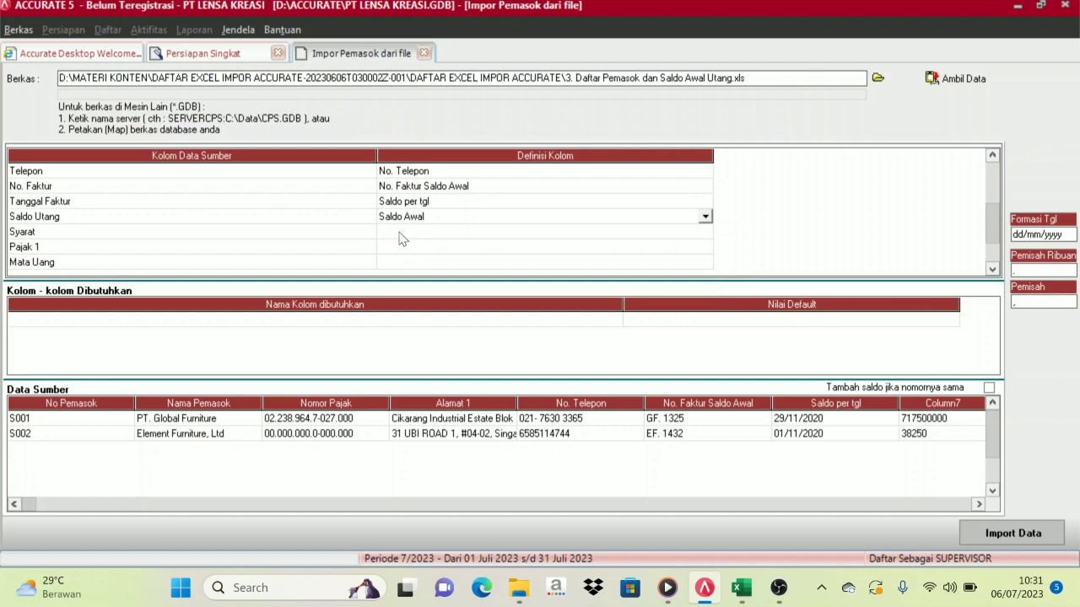
Step: Map the Syarat source column to the Syarat definition
{"action": "left_click", "coordinate": [418, 235]}
{"action": "left_click", "coordinate": [693, 235]}
{"action": "left_click", "coordinate": [705, 232]}
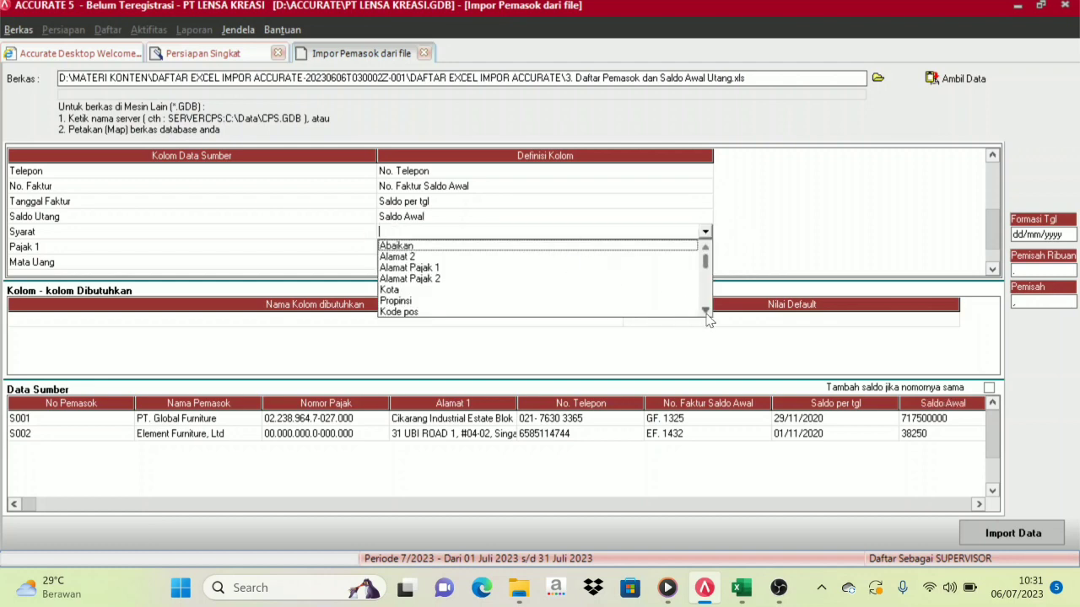
{"action": "left_click", "coordinate": [705, 319]}
{"action": "left_click", "coordinate": [706, 320]}
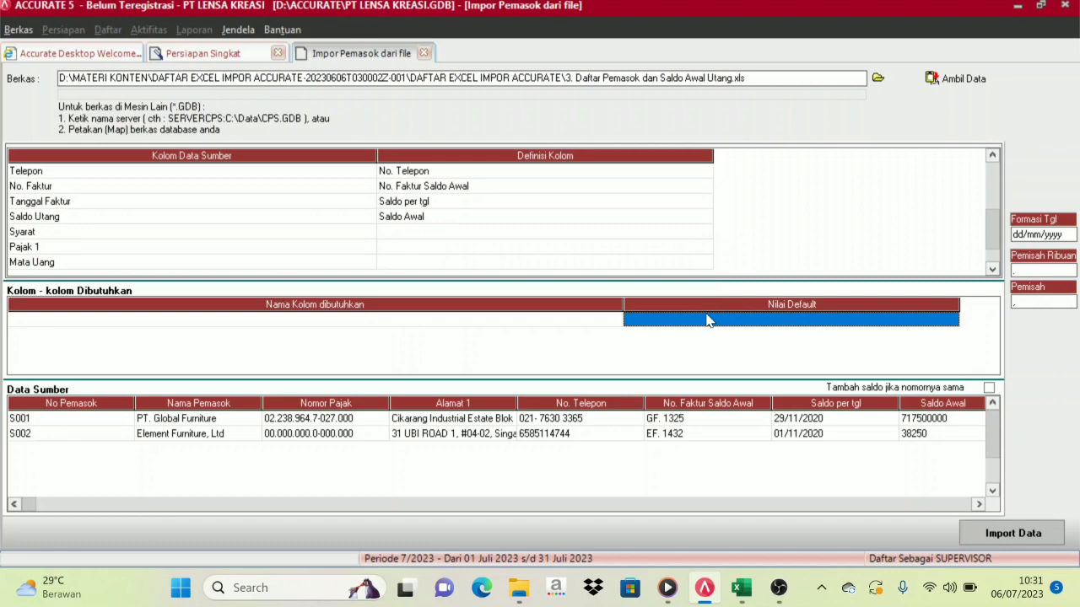
{"action": "left_click", "coordinate": [657, 237]}
{"action": "left_click", "coordinate": [704, 234]}
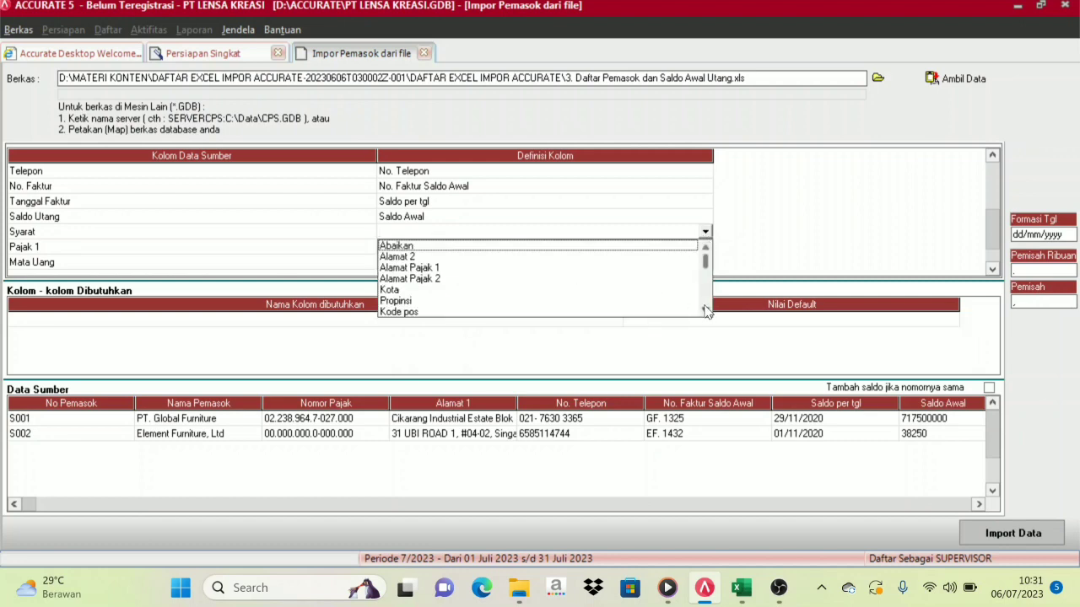
{"action": "left_click", "coordinate": [705, 310]}
{"action": "left_click", "coordinate": [705, 309]}
{"action": "left_click", "coordinate": [705, 310]}
{"action": "left_click", "coordinate": [705, 310]}
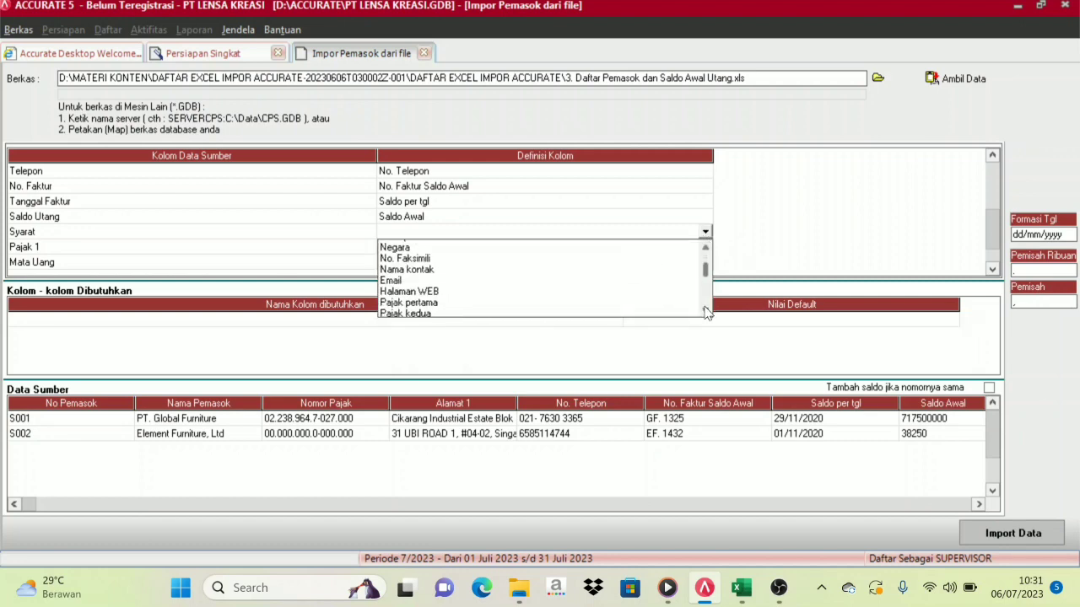
{"action": "left_click", "coordinate": [705, 310]}
{"action": "left_click", "coordinate": [705, 310]}
{"action": "left_click", "coordinate": [705, 310]}
{"action": "left_click", "coordinate": [705, 310]}
{"action": "left_click", "coordinate": [705, 310]}
{"action": "left_click", "coordinate": [705, 310]}
{"action": "left_click", "coordinate": [705, 309]}
{"action": "left_click", "coordinate": [705, 309]}
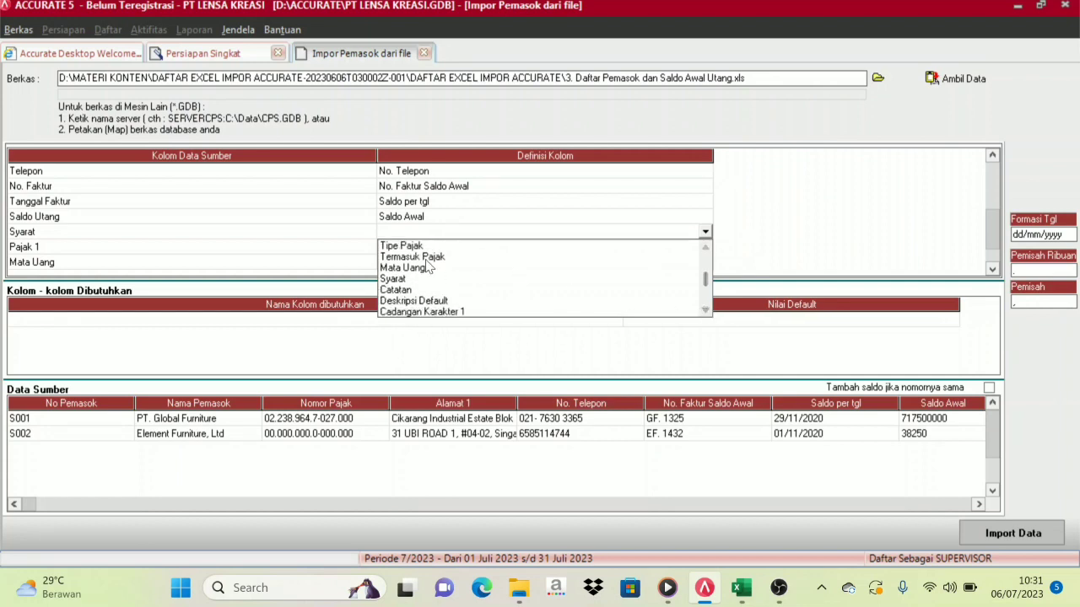
{"action": "left_click", "coordinate": [402, 278]}
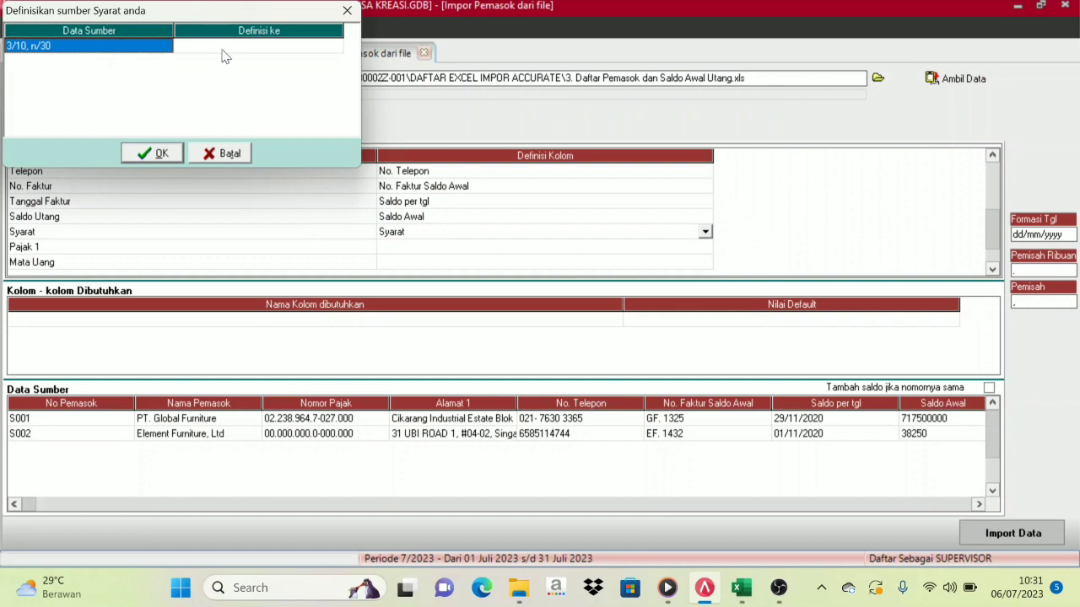
Step: Define the source payment term 3/10, n/30 as the existing term 3/10 n/30 and confirm the definition
{"action": "left_click", "coordinate": [227, 55]}
{"action": "left_click", "coordinate": [270, 56]}
{"action": "left_click", "coordinate": [335, 47]}
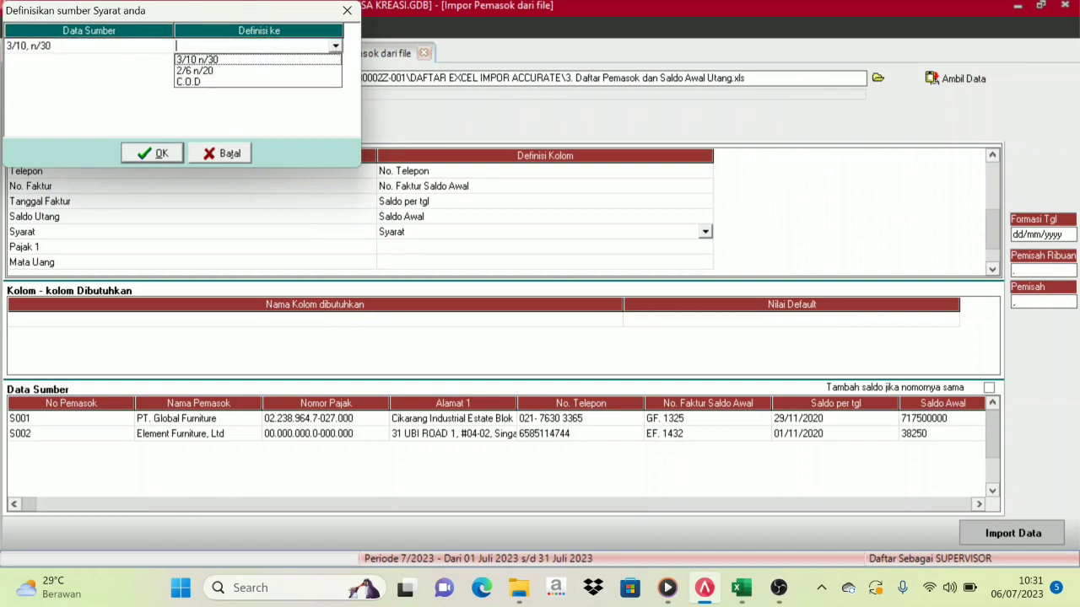
{"action": "left_click", "coordinate": [213, 59]}
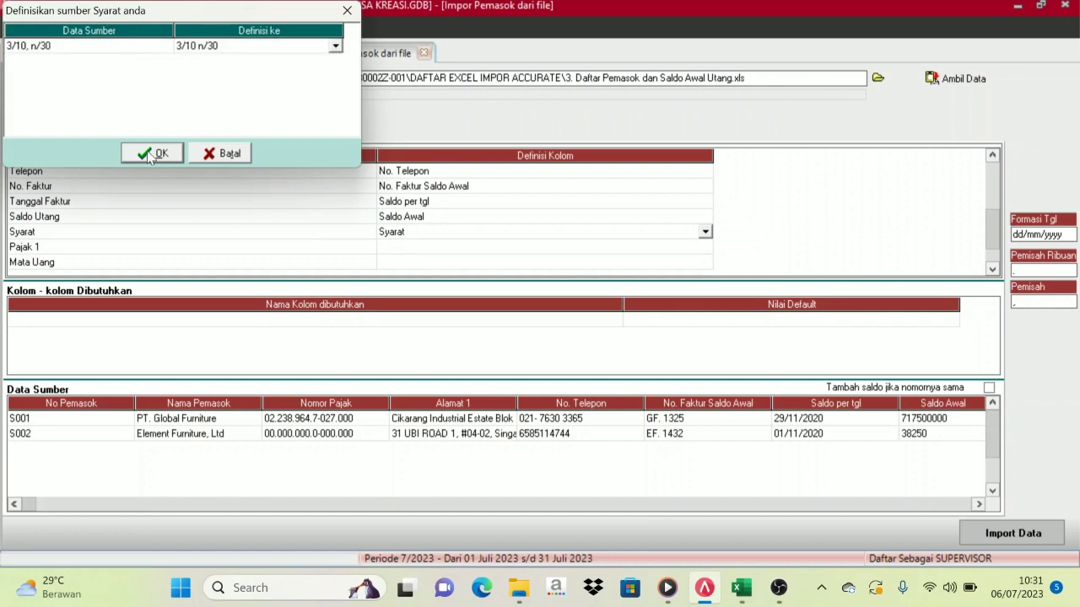
{"action": "left_click", "coordinate": [152, 154]}
{"action": "key", "text": "Return"}
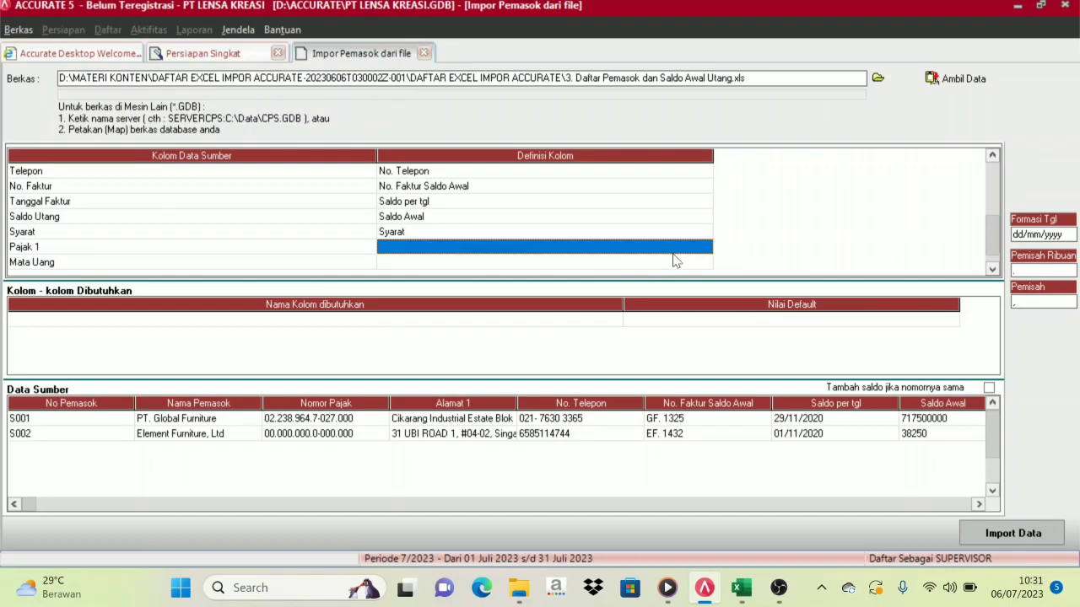
Step: Map the Pajak 1 source column to the Pajak pertama definition
{"action": "left_click", "coordinate": [705, 250]}
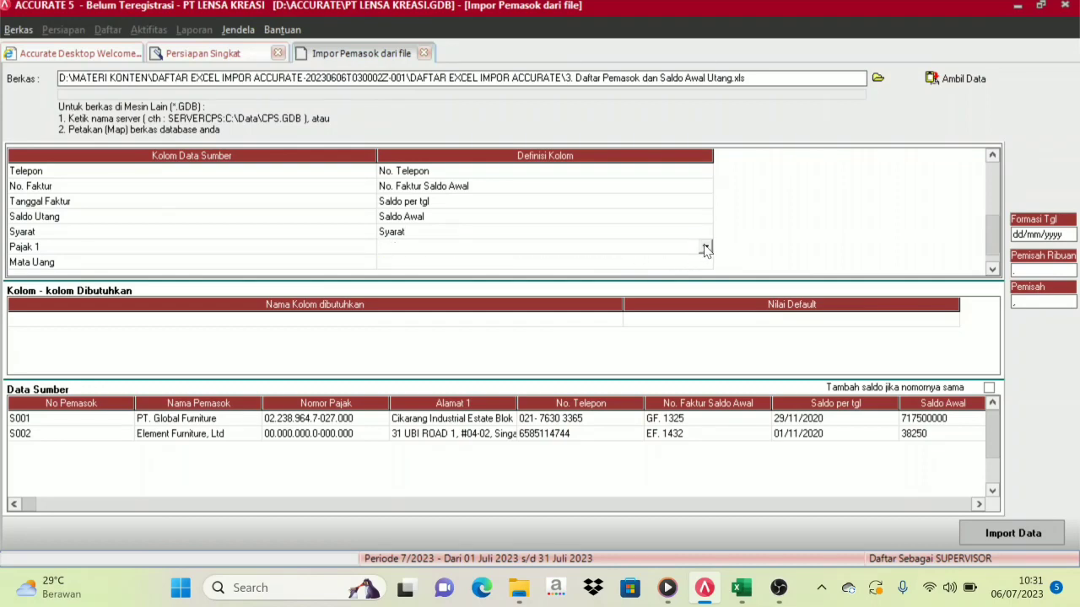
{"action": "left_click", "coordinate": [705, 251]}
{"action": "left_click", "coordinate": [705, 326]}
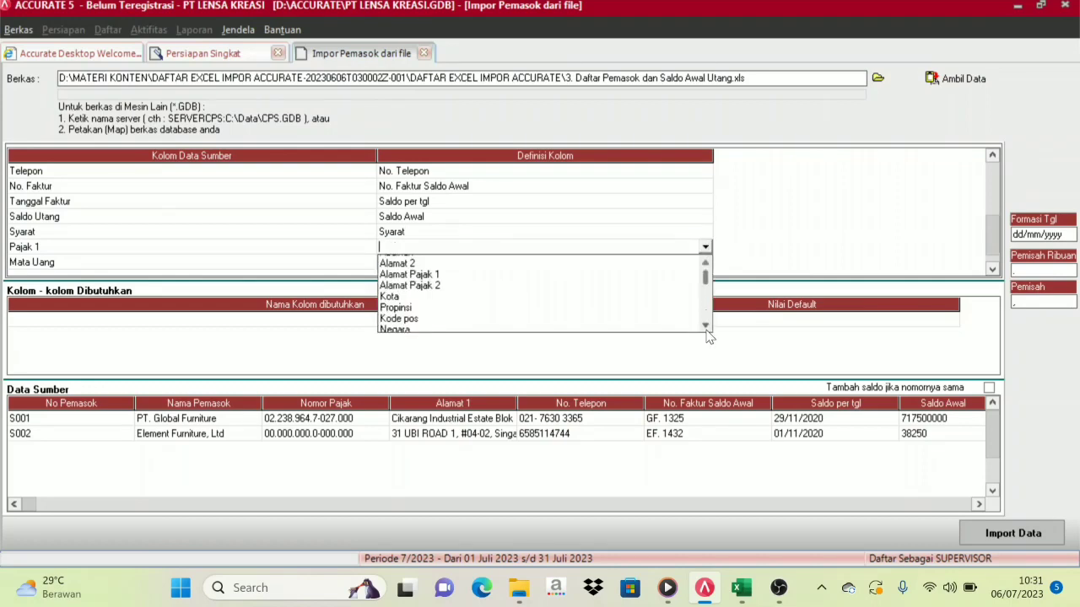
{"action": "left_click", "coordinate": [706, 326]}
{"action": "left_click", "coordinate": [705, 325]}
{"action": "left_click", "coordinate": [705, 326]}
{"action": "left_click", "coordinate": [705, 326]}
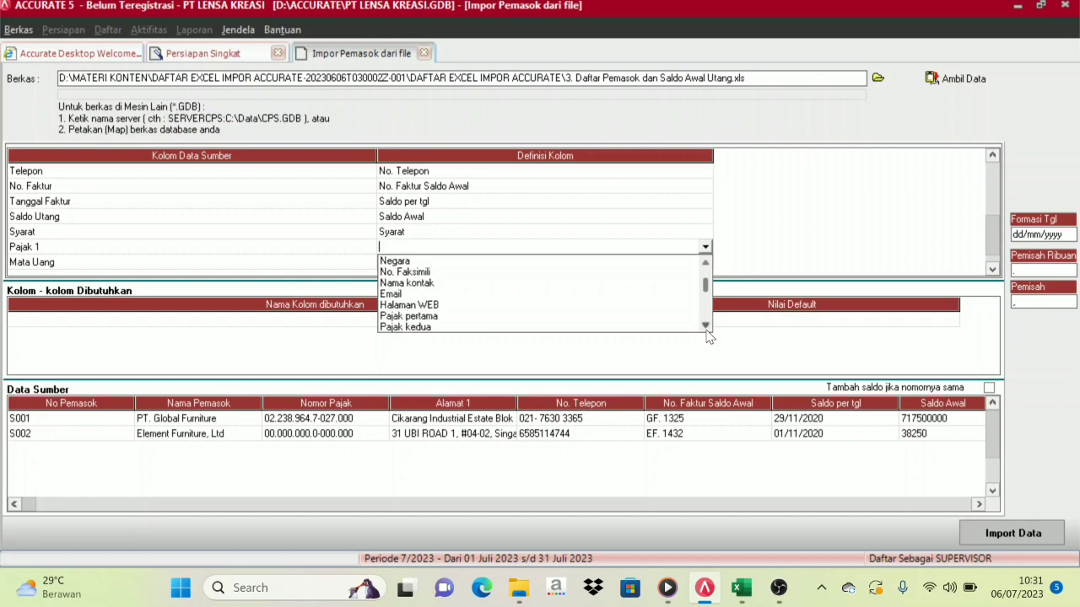
{"action": "left_click", "coordinate": [705, 325]}
{"action": "left_click", "coordinate": [705, 325]}
{"action": "left_click", "coordinate": [705, 326]}
{"action": "left_click", "coordinate": [705, 326]}
{"action": "left_click", "coordinate": [706, 326]}
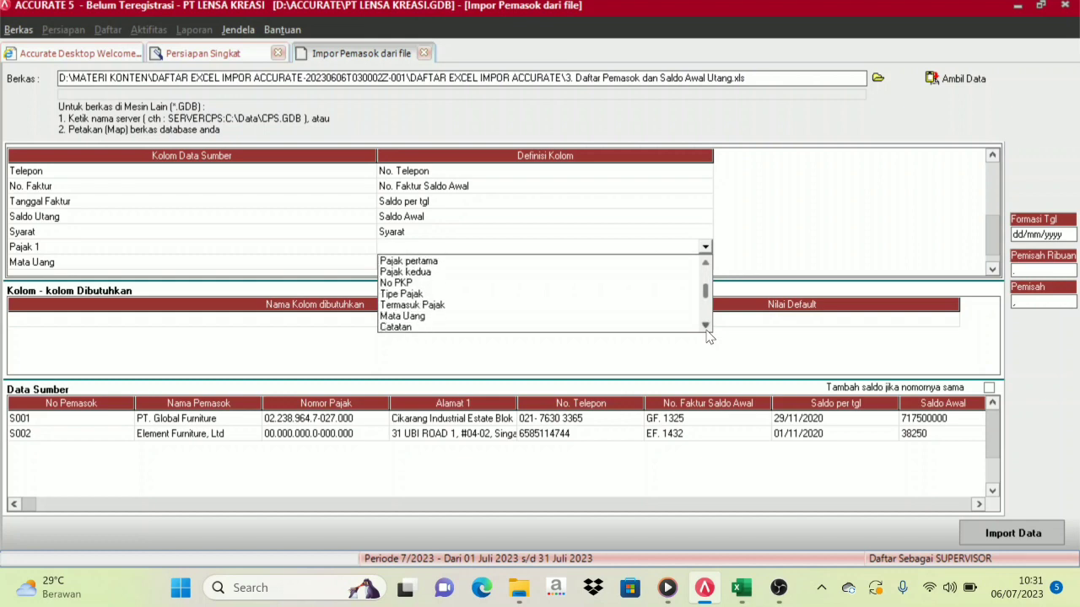
{"action": "left_click", "coordinate": [434, 261]}
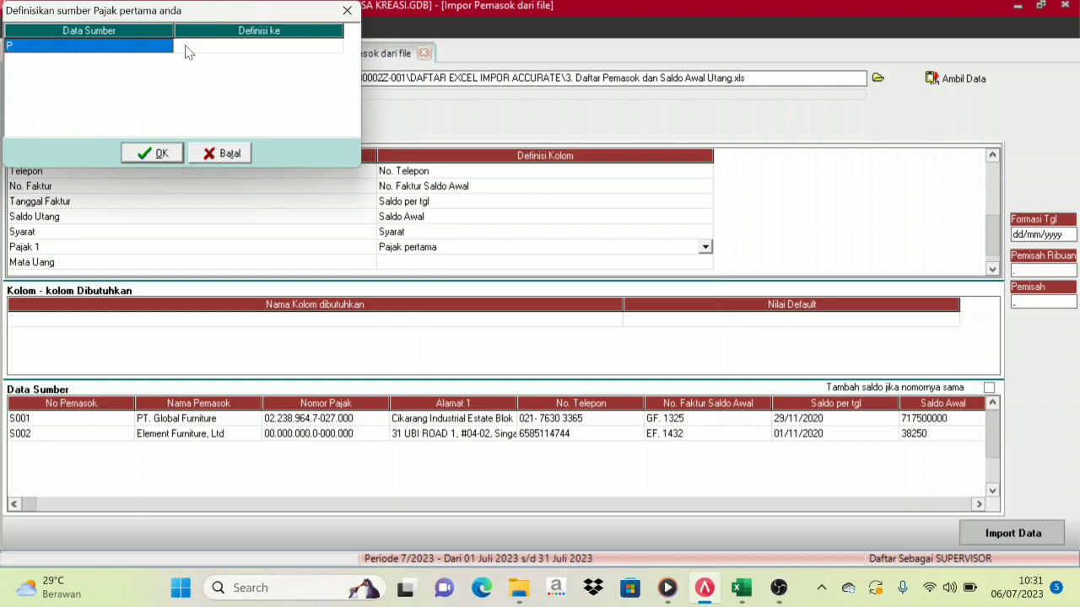
Step: Define the source tax code P as the existing tax PPN and confirm the definition
{"action": "left_click", "coordinate": [293, 48]}
{"action": "left_click", "coordinate": [308, 49]}
{"action": "left_click", "coordinate": [335, 46]}
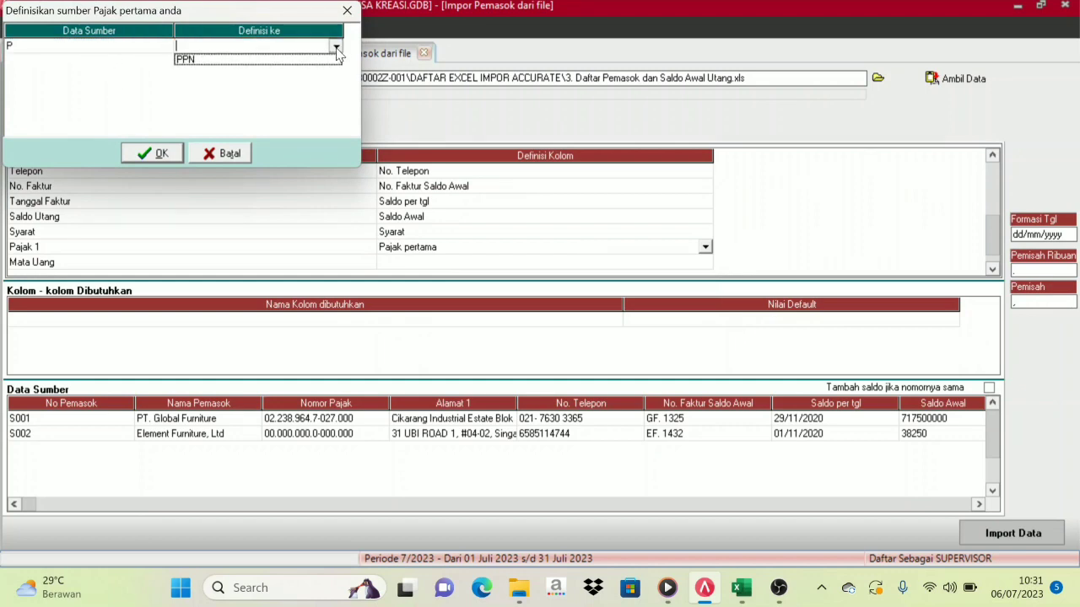
{"action": "left_click", "coordinate": [207, 60]}
{"action": "left_click", "coordinate": [154, 154]}
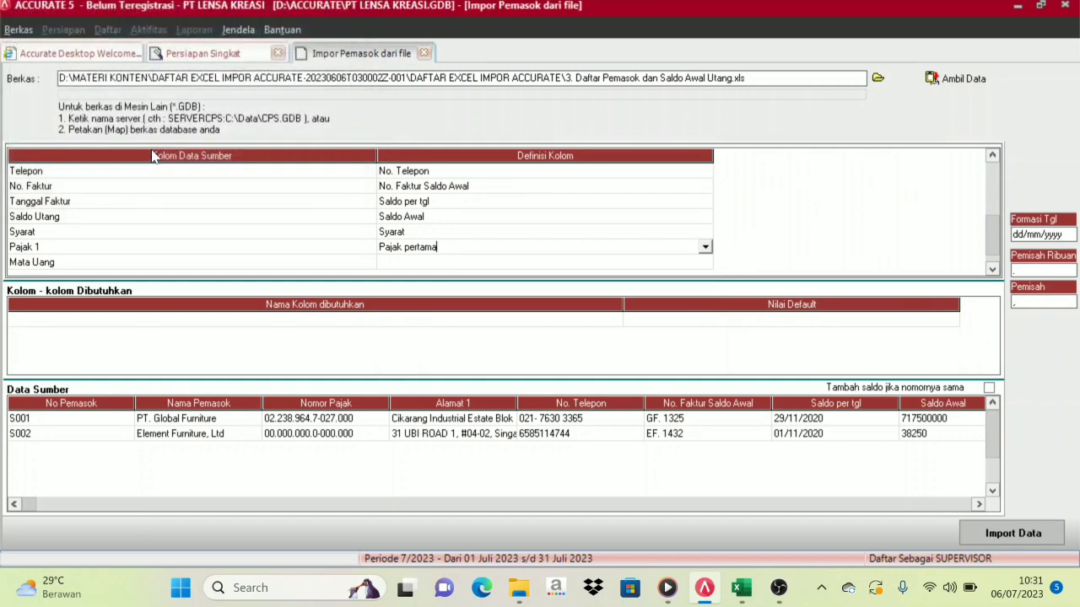
Step: Map the Mata Uang source column to the Mata Uang definition
{"action": "left_click", "coordinate": [685, 263]}
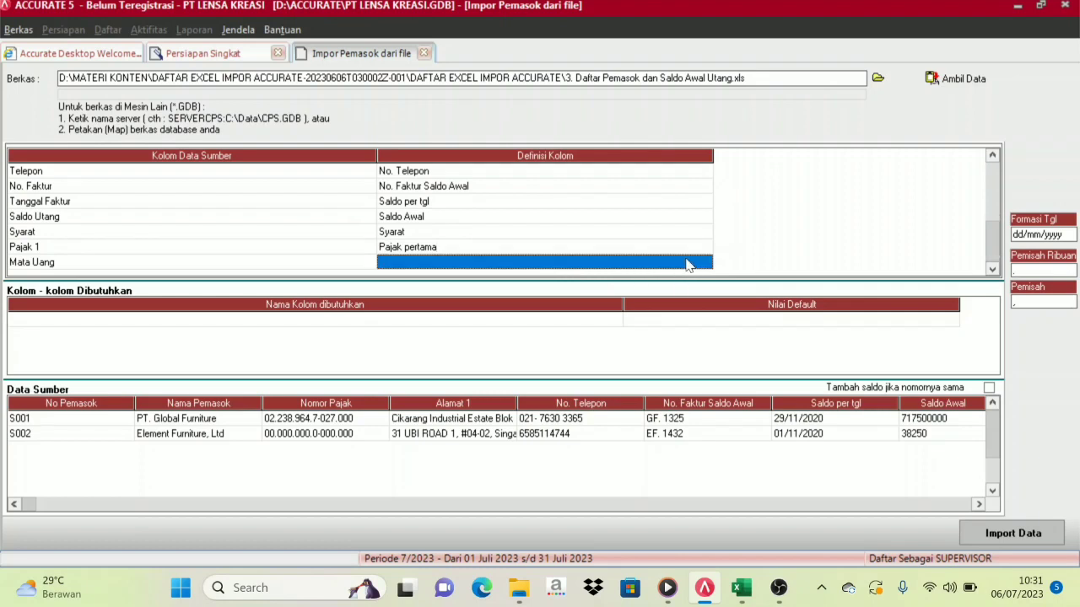
{"action": "left_click", "coordinate": [707, 263]}
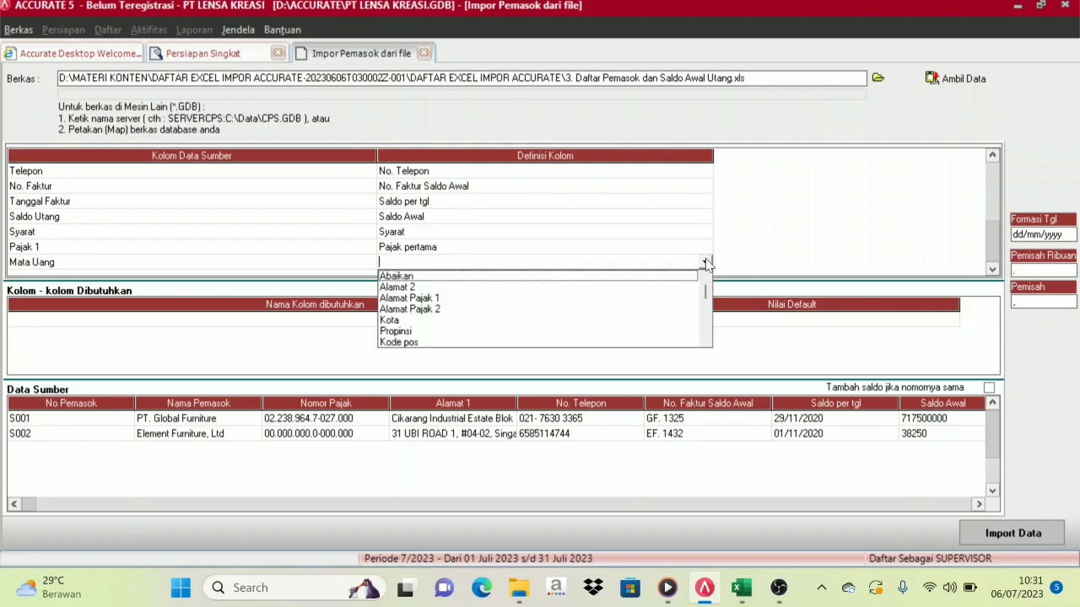
{"action": "left_click", "coordinate": [705, 342]}
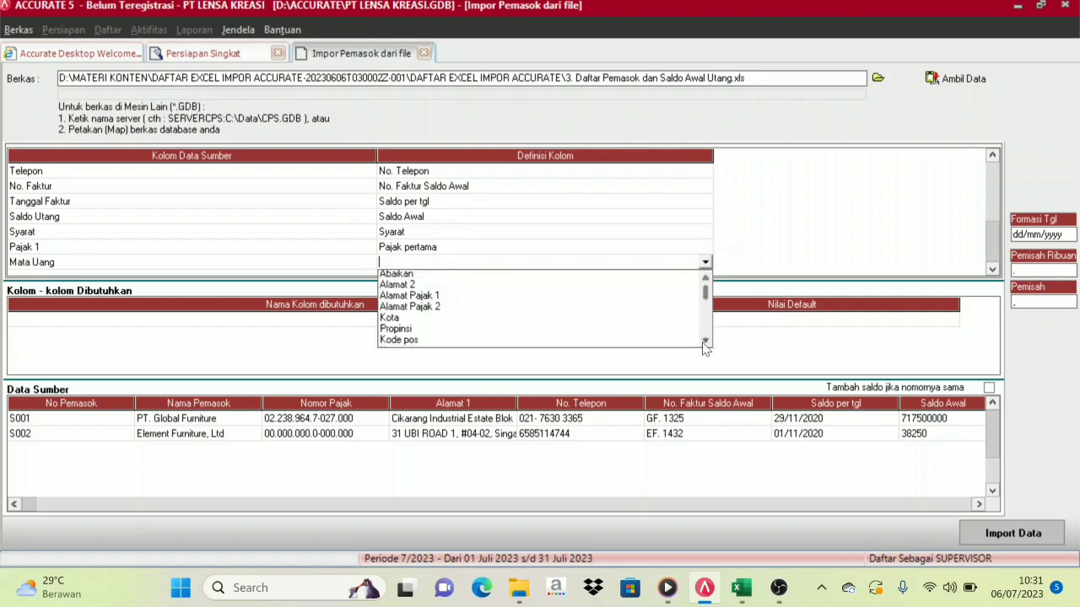
{"action": "left_click", "coordinate": [705, 342]}
{"action": "left_click", "coordinate": [705, 341]}
{"action": "left_click", "coordinate": [705, 342]}
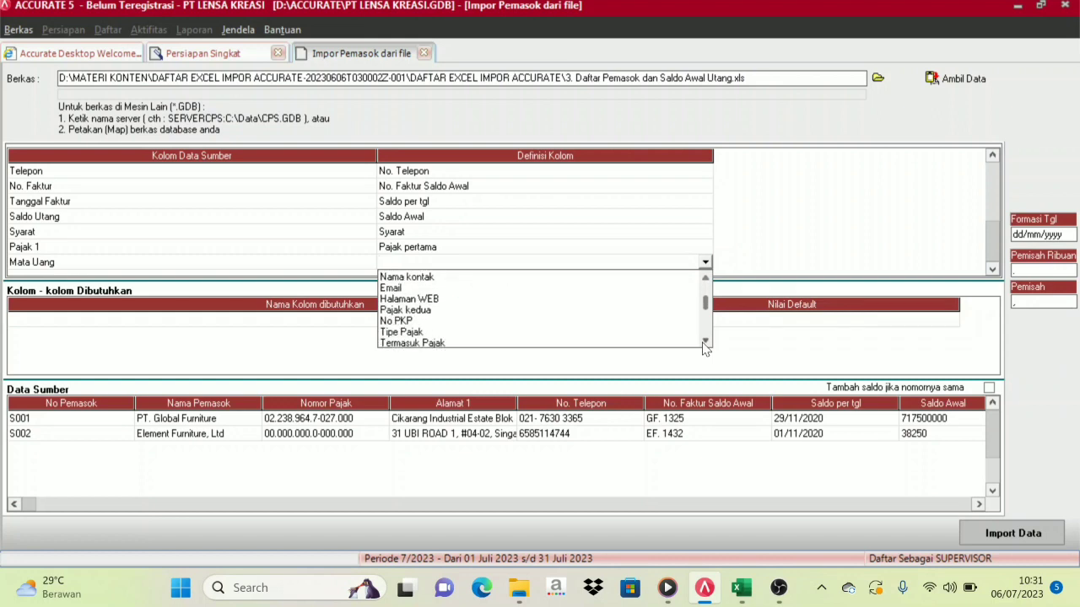
{"action": "left_click", "coordinate": [705, 341]}
{"action": "left_click", "coordinate": [705, 342]}
{"action": "left_click", "coordinate": [705, 342]}
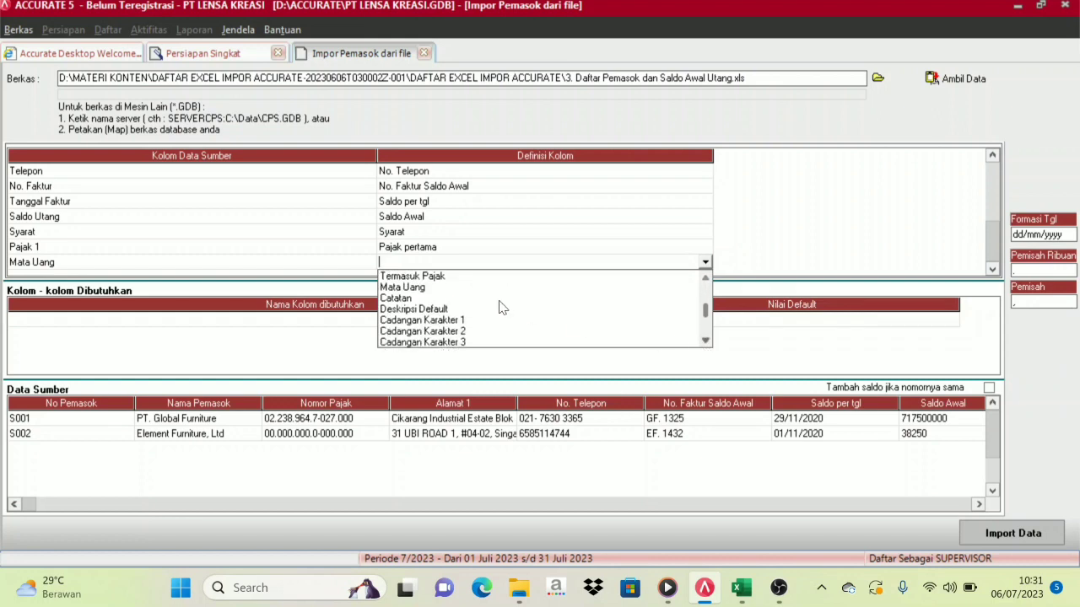
{"action": "left_click", "coordinate": [408, 288]}
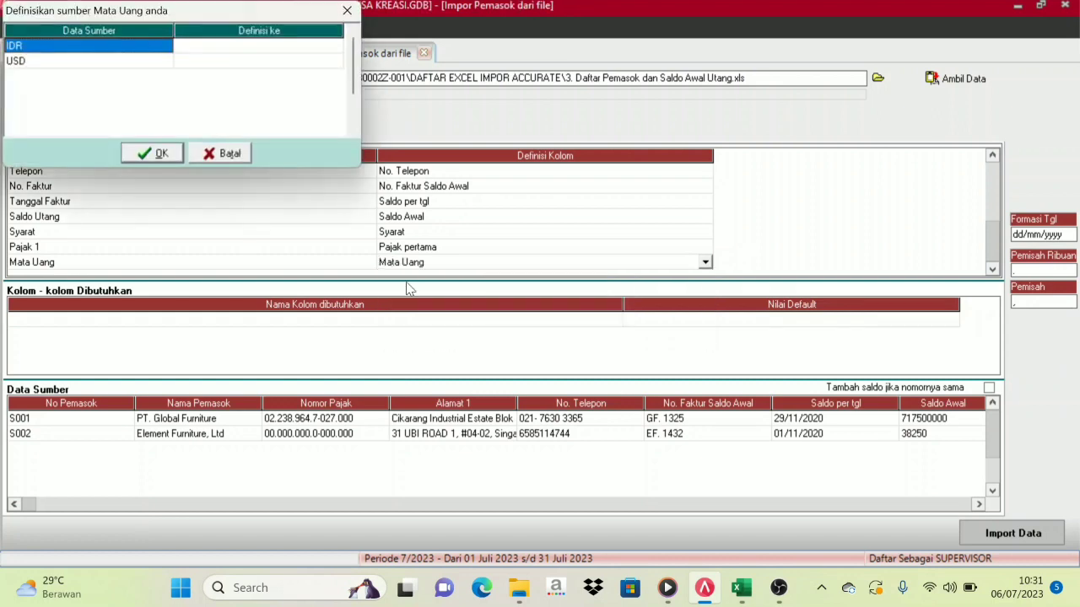
Step: Define the source currency IDR as RUPIAH and USD as US DOLLAR, and confirm the currency definitions
{"action": "left_click", "coordinate": [262, 48]}
{"action": "left_click", "coordinate": [261, 48]}
{"action": "left_click", "coordinate": [335, 50]}
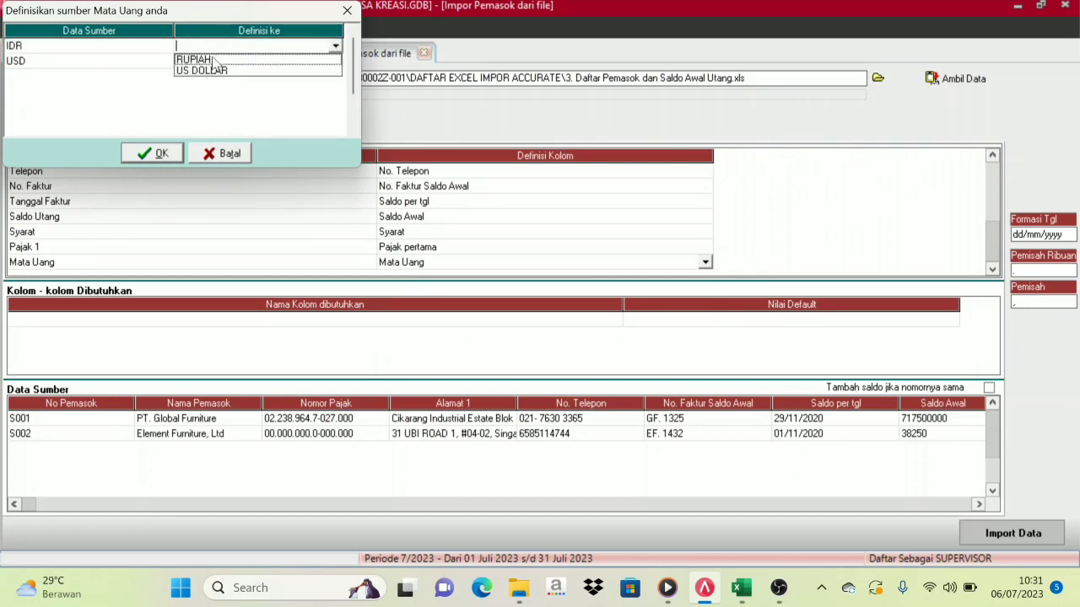
{"action": "left_click", "coordinate": [210, 56]}
{"action": "left_click", "coordinate": [208, 64]}
{"action": "left_click", "coordinate": [338, 64]}
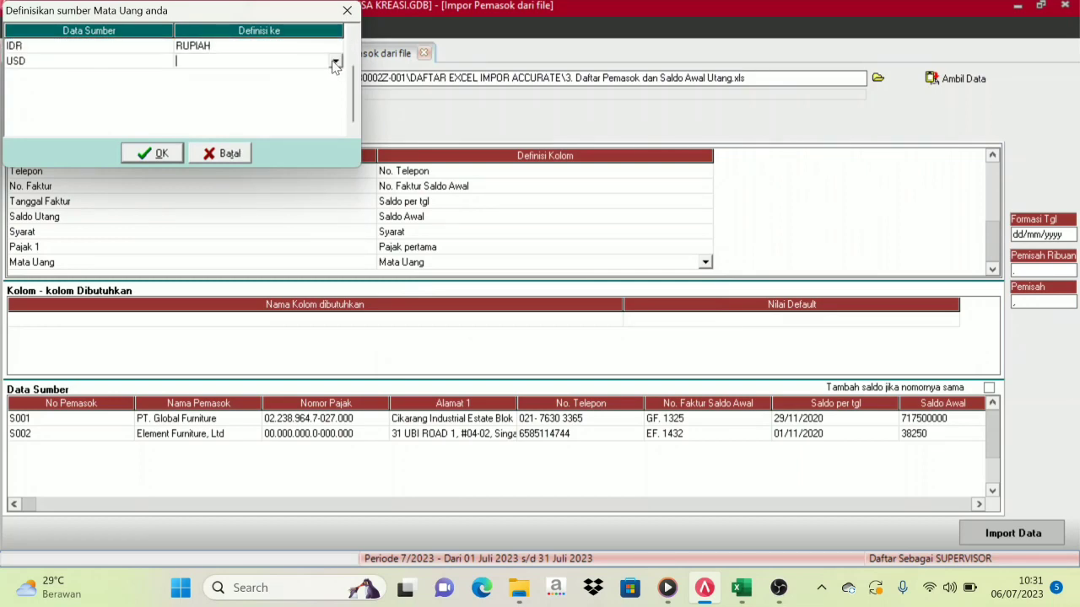
{"action": "left_click", "coordinate": [336, 62]}
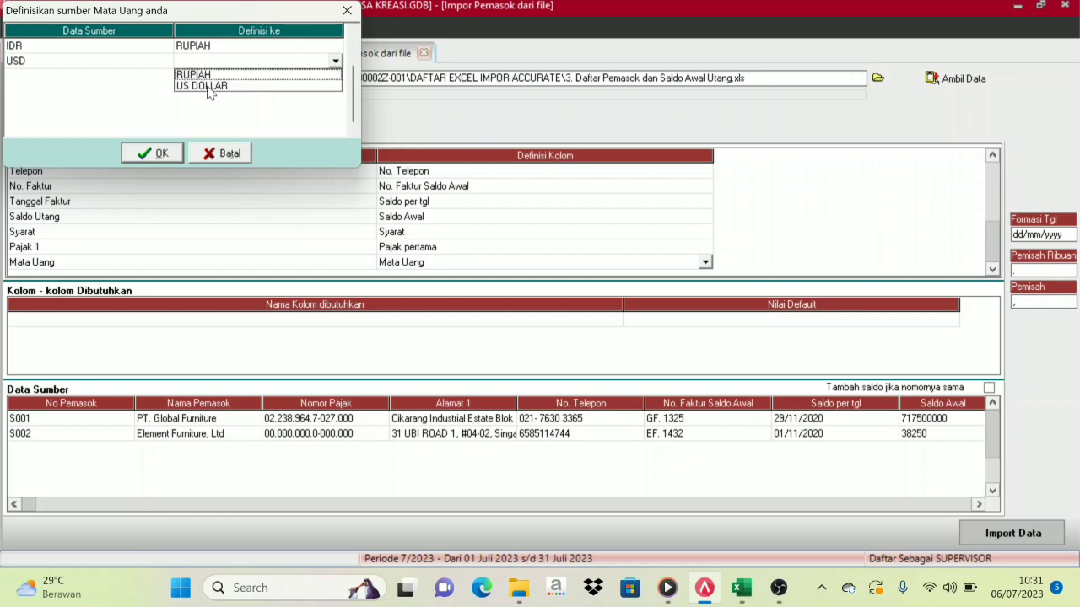
{"action": "left_click", "coordinate": [210, 85]}
{"action": "left_click", "coordinate": [135, 154]}
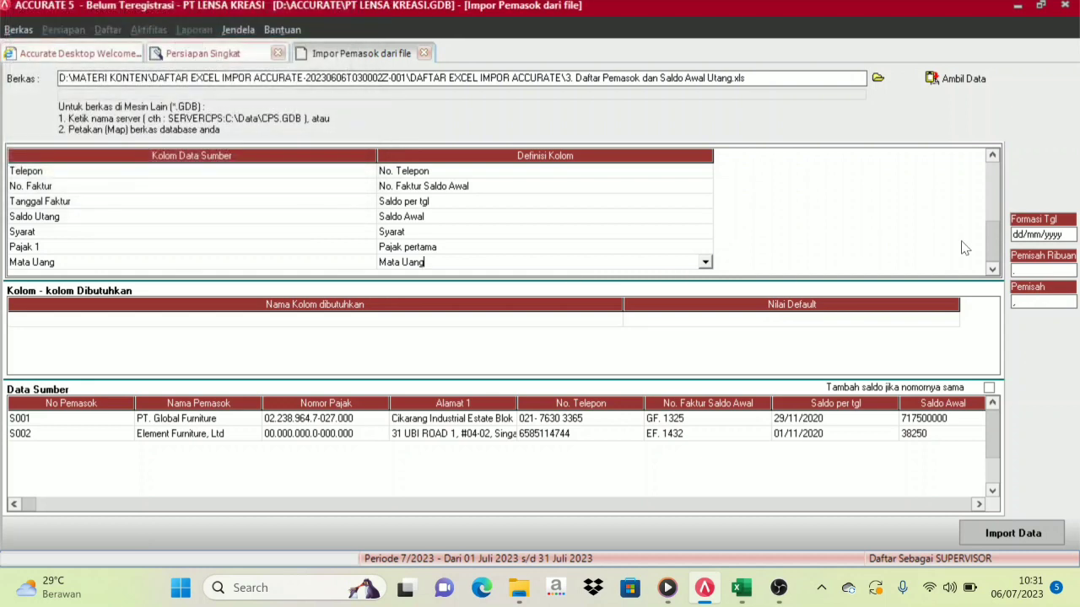
Step: Enable adding balances for matching numbers (Tambah saldo jika nomornya sama) and import the supplier data
{"action": "left_click", "coordinate": [993, 271]}
{"action": "left_click", "coordinate": [989, 389]}
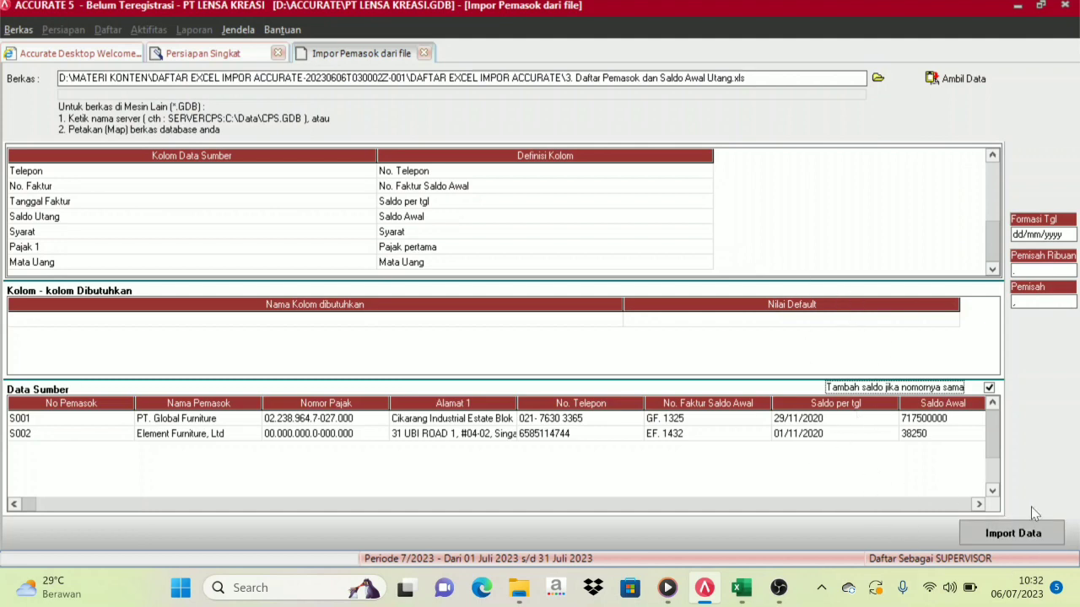
{"action": "left_click", "coordinate": [1038, 537]}
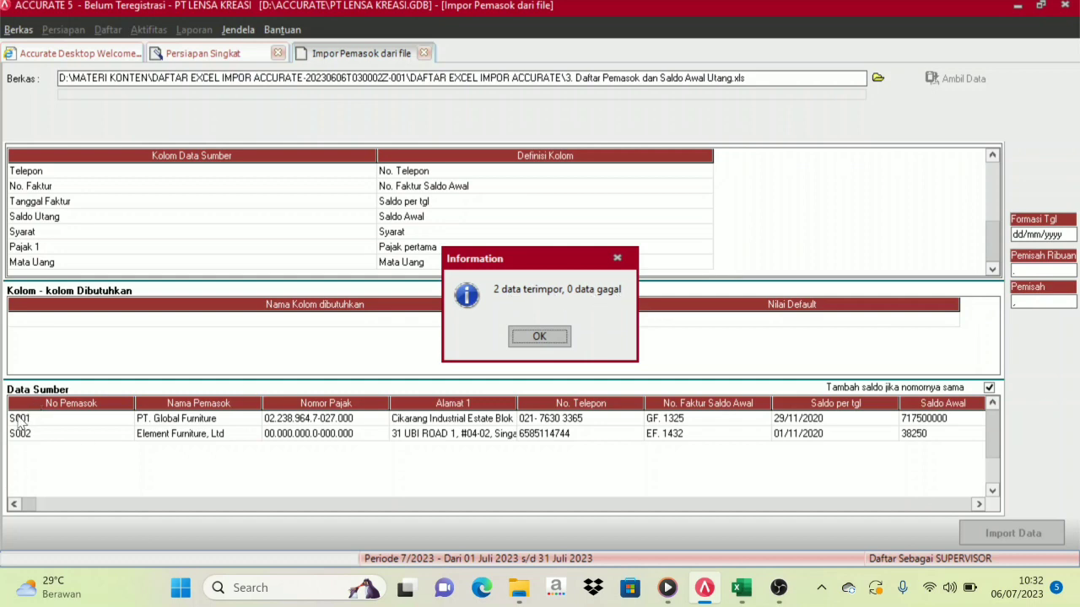
{"action": "left_click", "coordinate": [567, 341]}
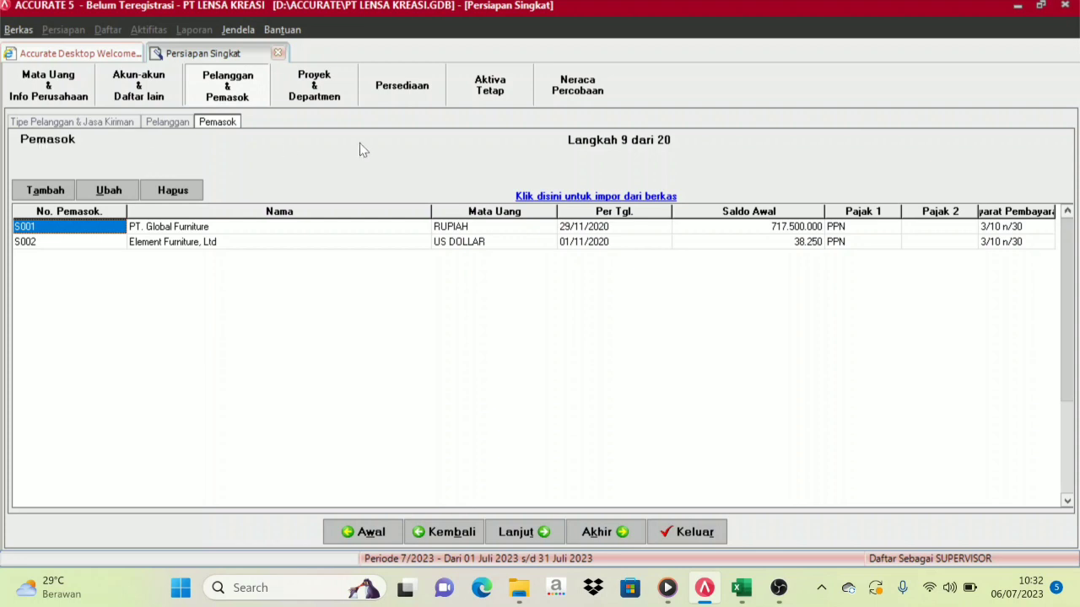
Step: Advance the quick setup past Proyek & Departemen to the Gudang page, adding no projects or departments
{"action": "left_click", "coordinate": [529, 540]}
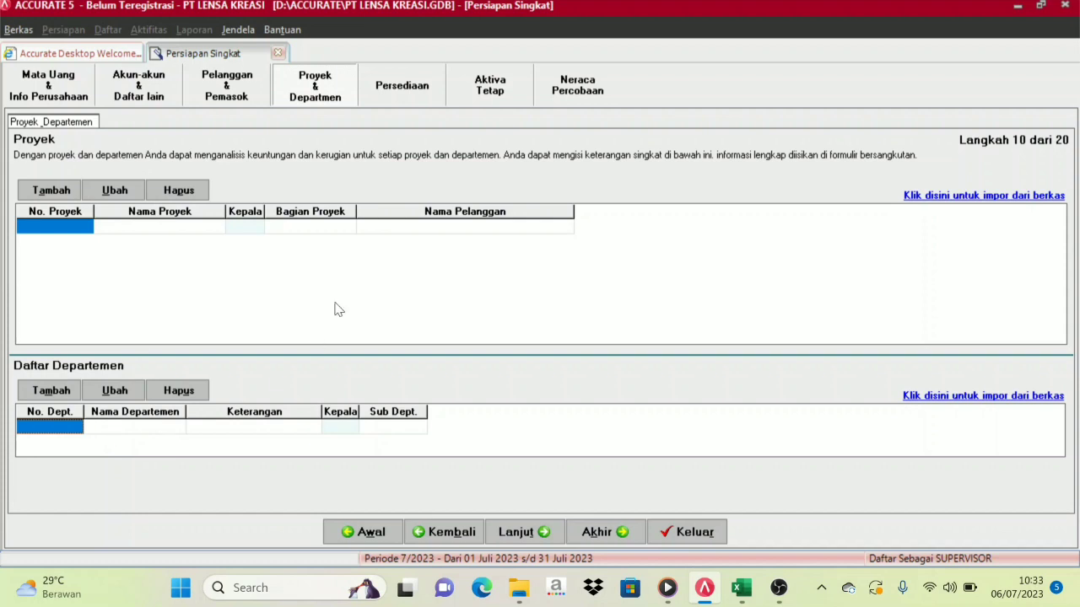
{"action": "left_click", "coordinate": [536, 535]}
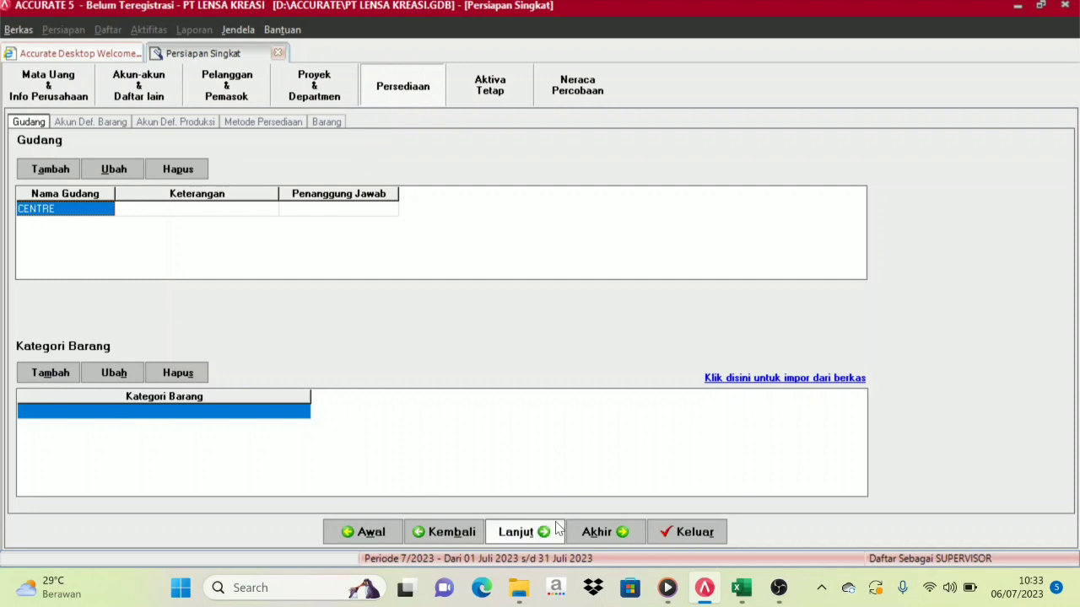
Step: Switch to the INFORMASI PERUSAHAAN workbook in Excel and examine the Daftar Barang dan Saldo Persediaan Barang table
{"action": "mouse_move", "coordinate": [740, 595]}
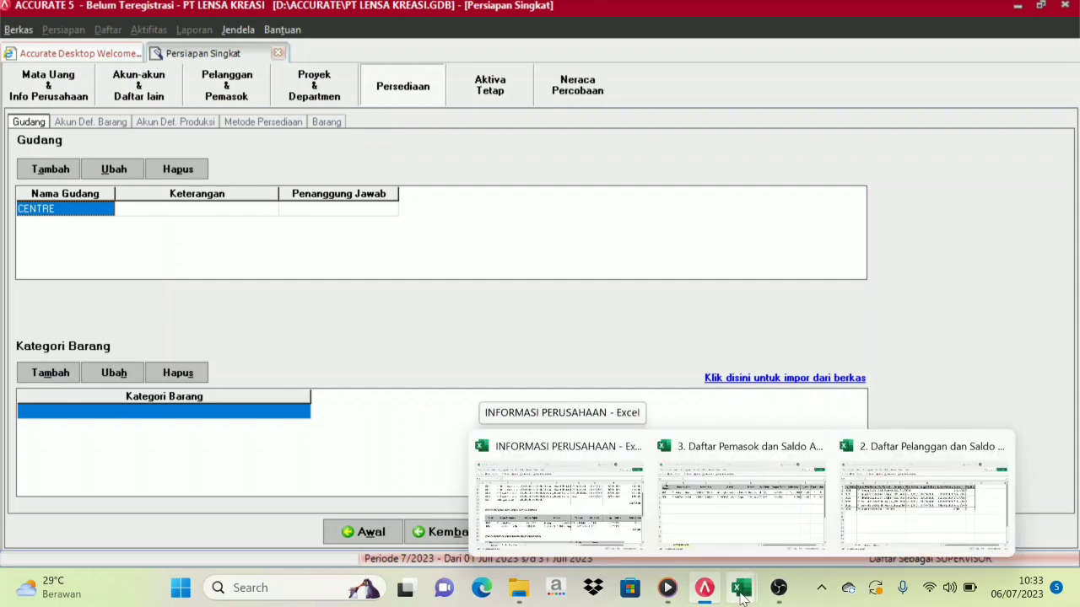
{"action": "left_click", "coordinate": [741, 594]}
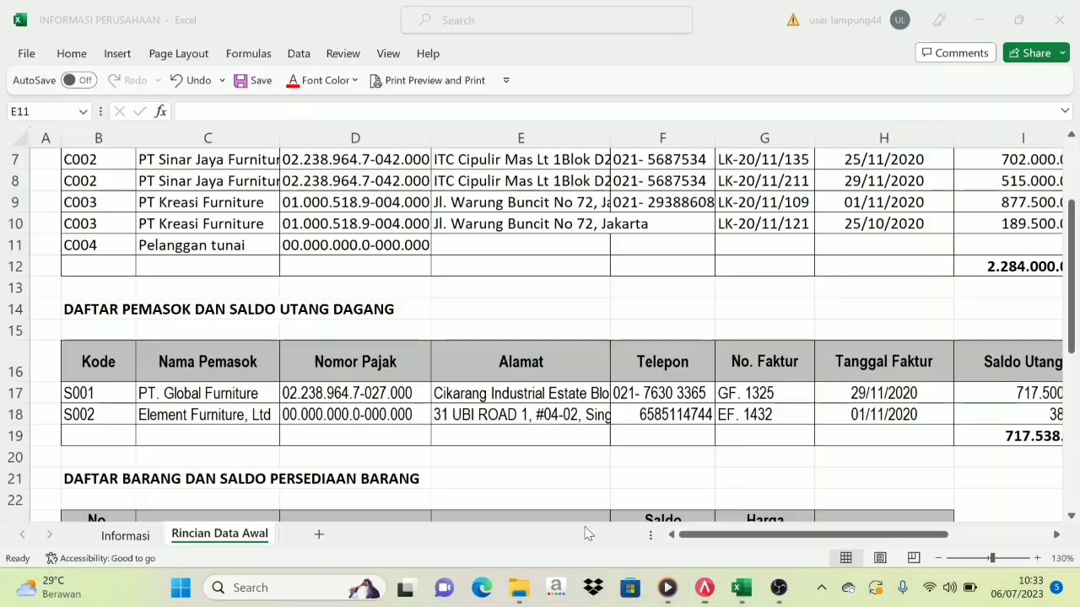
{"action": "scroll", "coordinate": [211, 434], "scroll_direction": "down", "scroll_amount": 2}
{"action": "scroll", "coordinate": [211, 434], "scroll_direction": "down", "scroll_amount": 4}
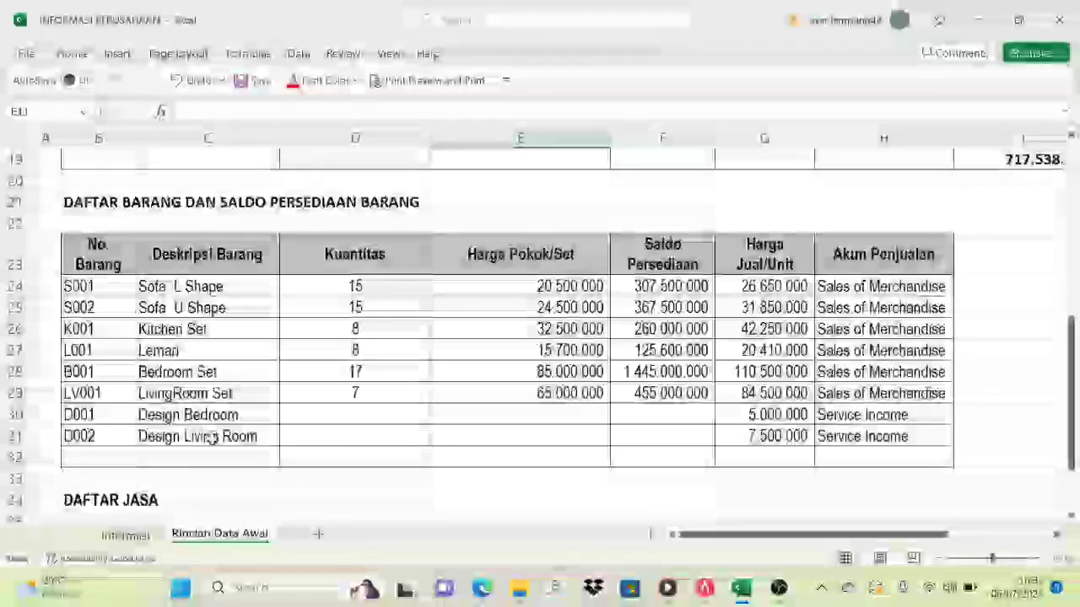
{"action": "scroll", "coordinate": [213, 438], "scroll_direction": "up", "scroll_amount": 6}
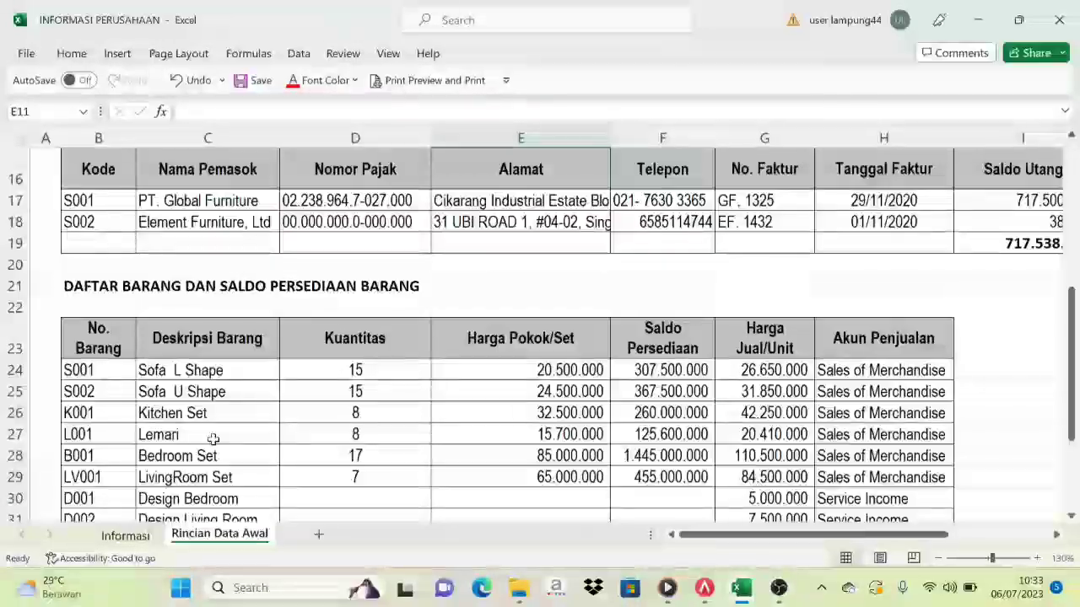
{"action": "scroll", "coordinate": [212, 439], "scroll_direction": "down", "scroll_amount": 4}
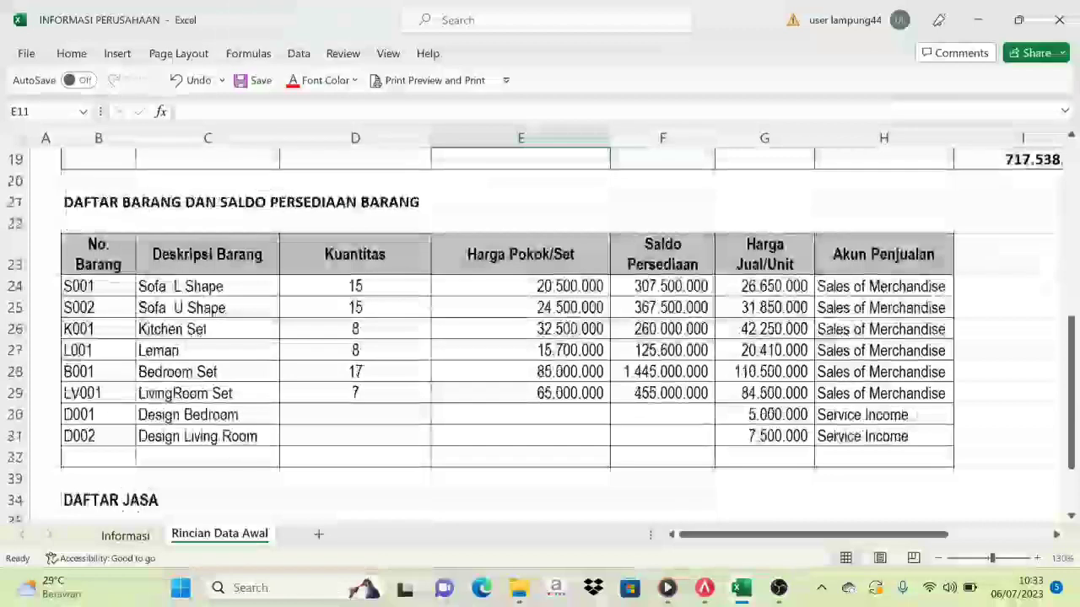
{"action": "left_click", "coordinate": [705, 589]}
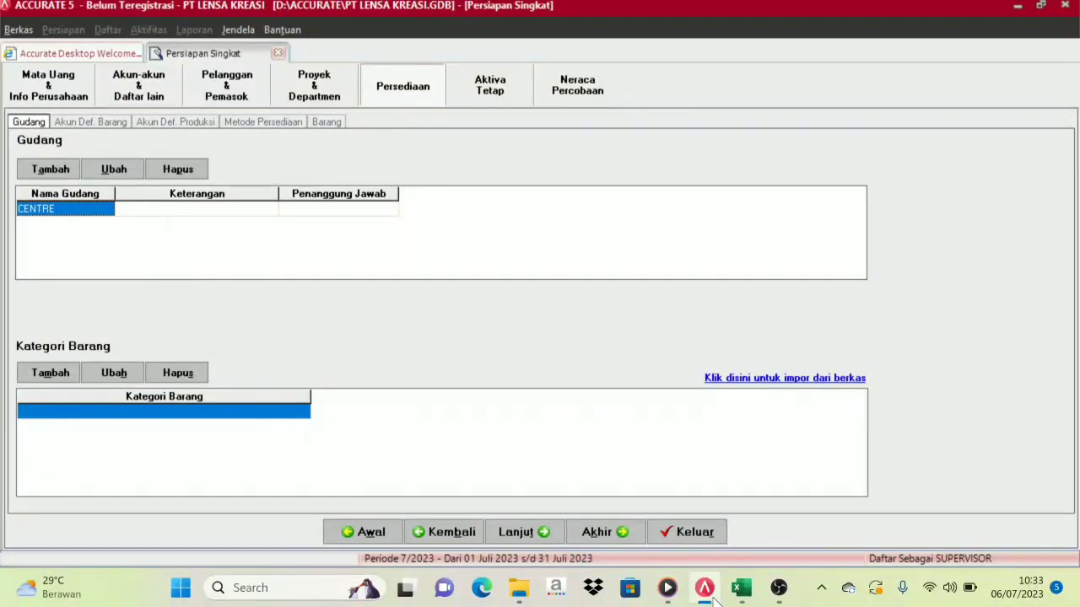
{"action": "mouse_move", "coordinate": [741, 588]}
{"action": "left_click", "coordinate": [597, 533]}
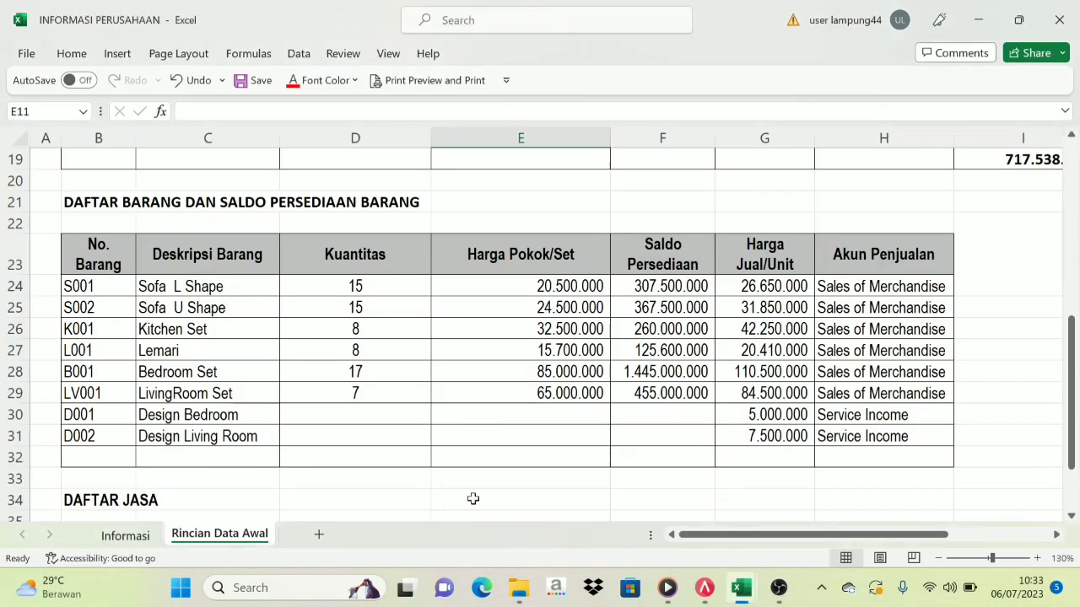
{"action": "scroll", "coordinate": [220, 380], "scroll_direction": "up", "scroll_amount": 2}
{"action": "scroll", "coordinate": [205, 359], "scroll_direction": "down", "scroll_amount": 2}
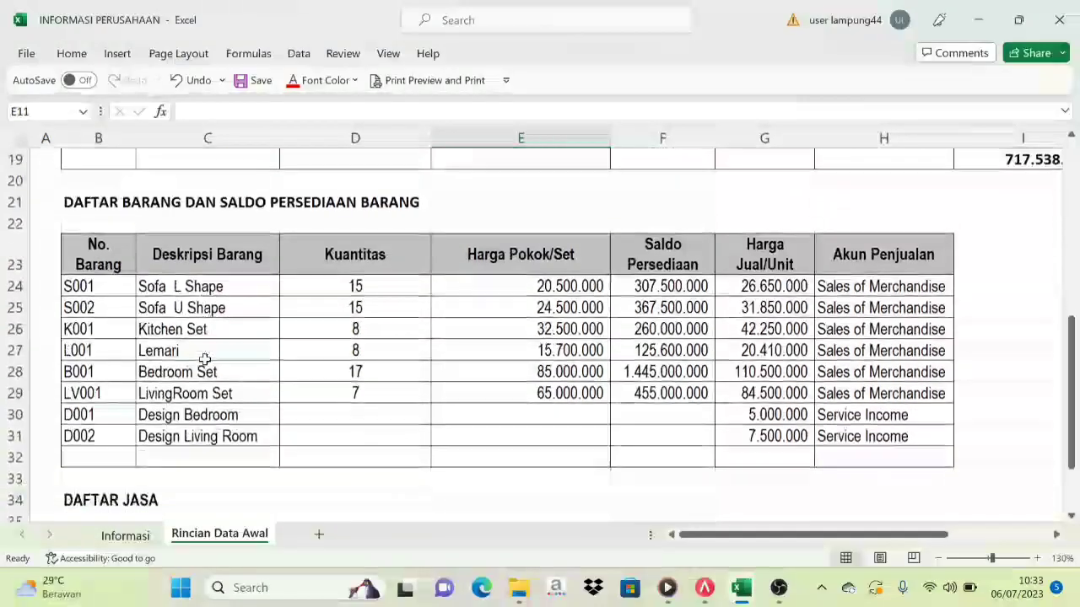
Step: Switch back to Accurate and, in the default item accounts, set Persediaan to Merchandise Inventory and Penjualan to Sales of Marchandise
{"action": "left_click", "coordinate": [704, 590]}
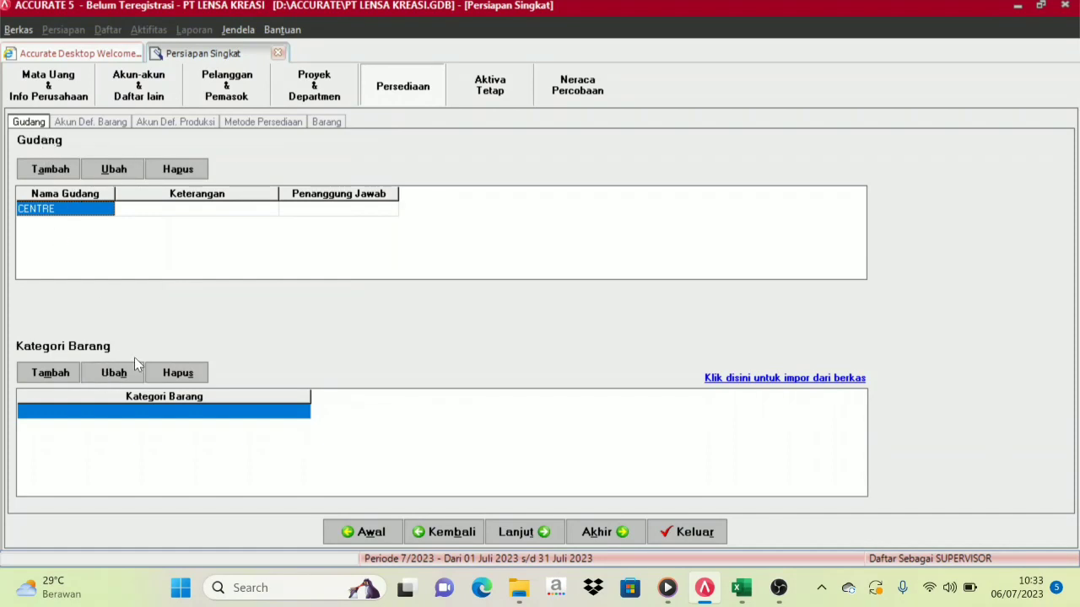
{"action": "left_click", "coordinate": [534, 534]}
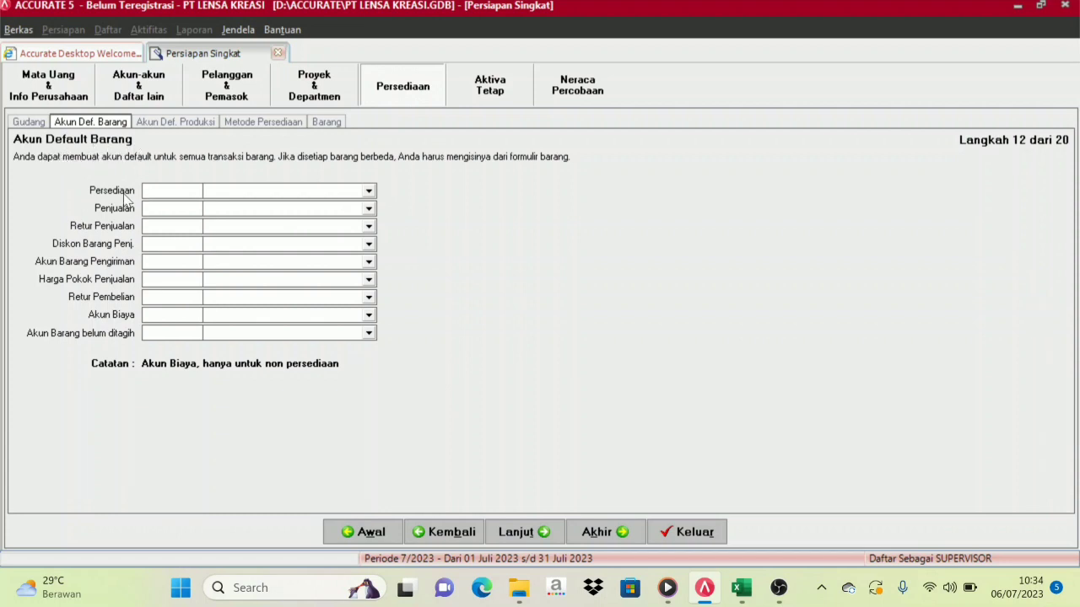
{"action": "left_click", "coordinate": [367, 193]}
{"action": "left_click", "coordinate": [265, 227]}
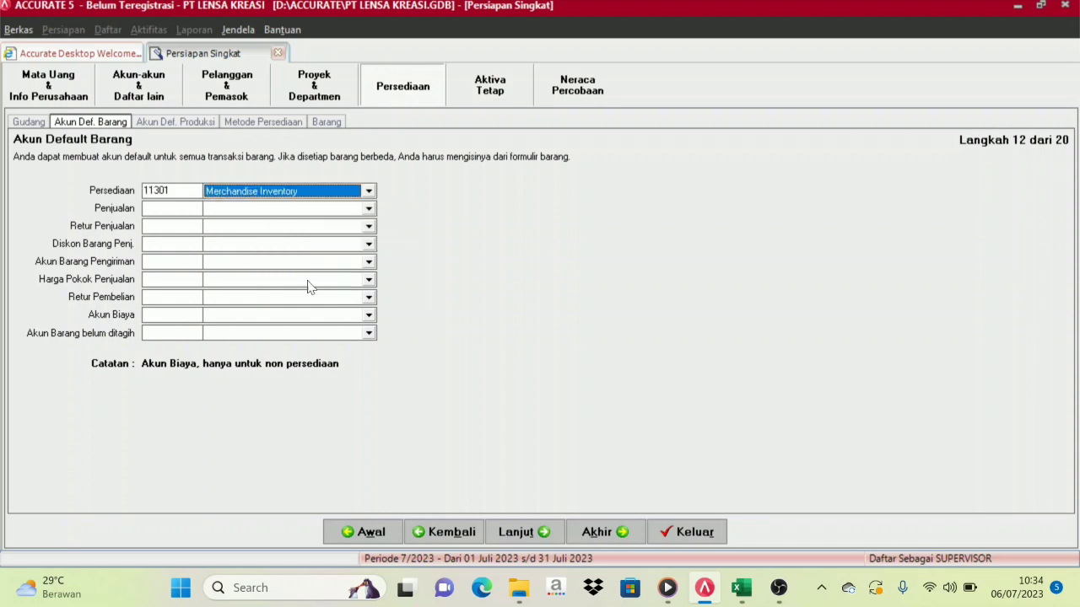
{"action": "left_click", "coordinate": [369, 208]}
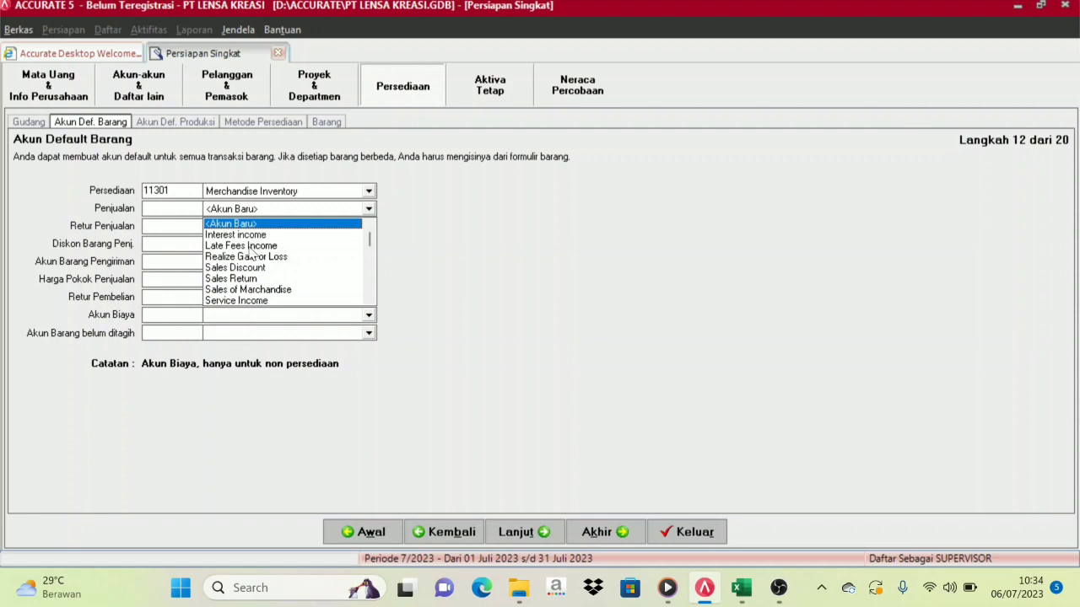
{"action": "left_click", "coordinate": [255, 291]}
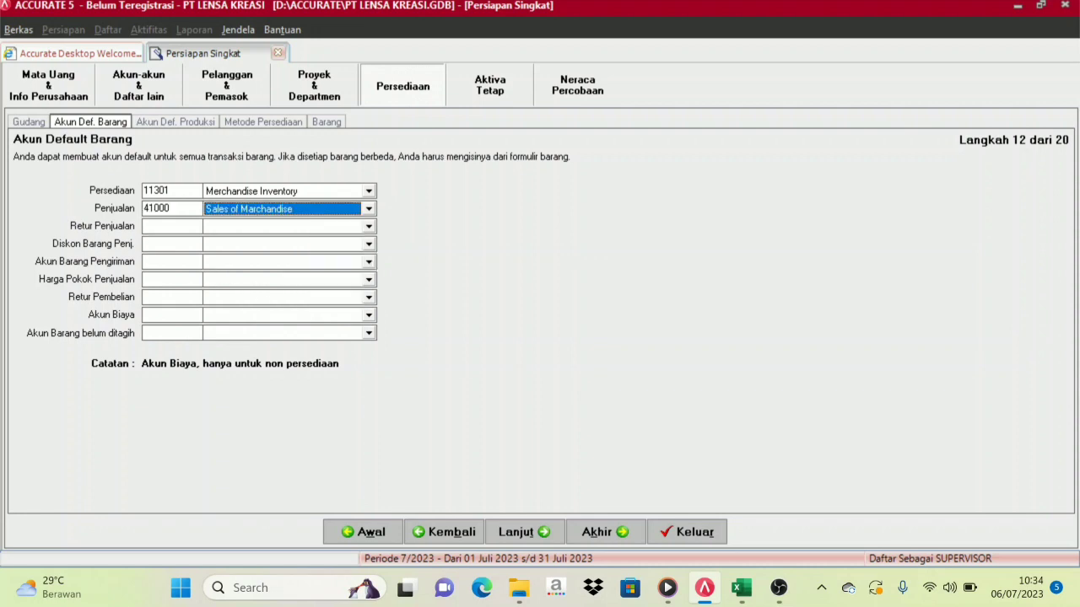
Step: In the default item accounts, set Retur Penjualan to Sales Return and Diskon Barang Penj. to Sales Discount
{"action": "left_click", "coordinate": [369, 227]}
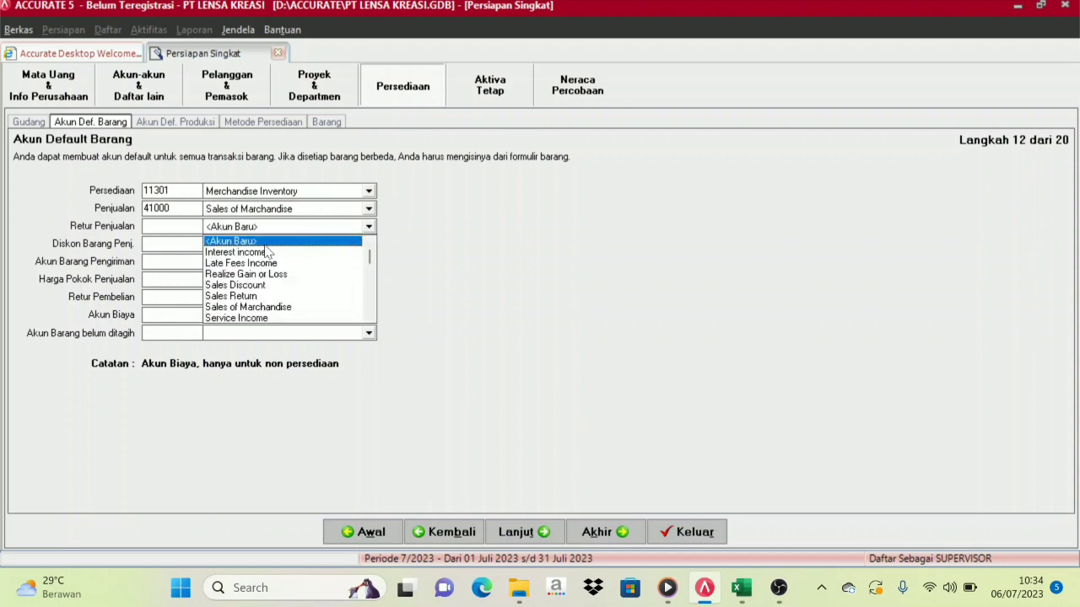
{"action": "left_click", "coordinate": [251, 298]}
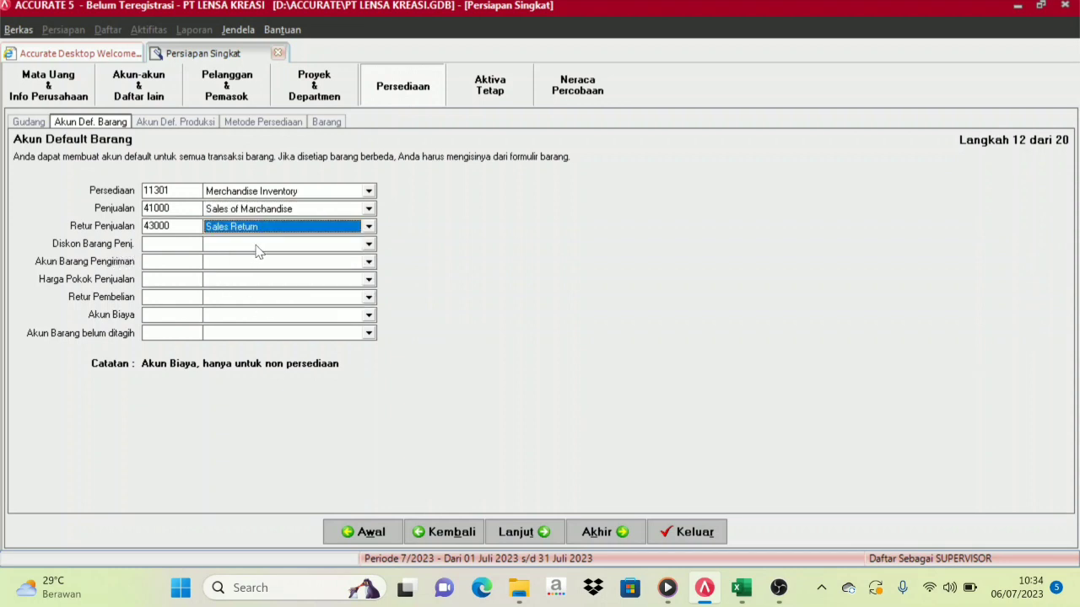
{"action": "left_click", "coordinate": [369, 244]}
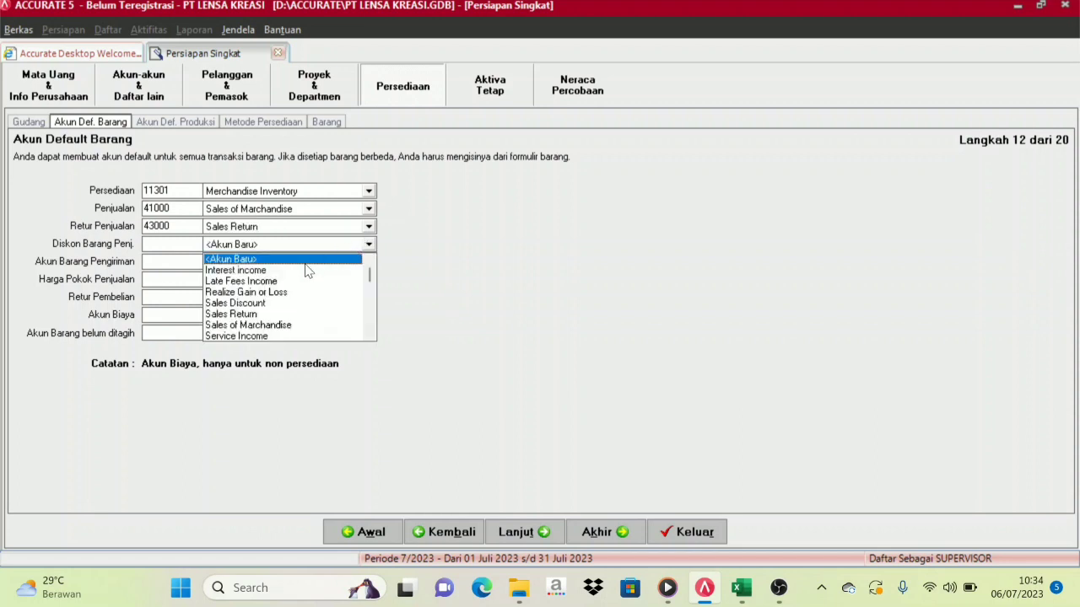
{"action": "left_click", "coordinate": [255, 304]}
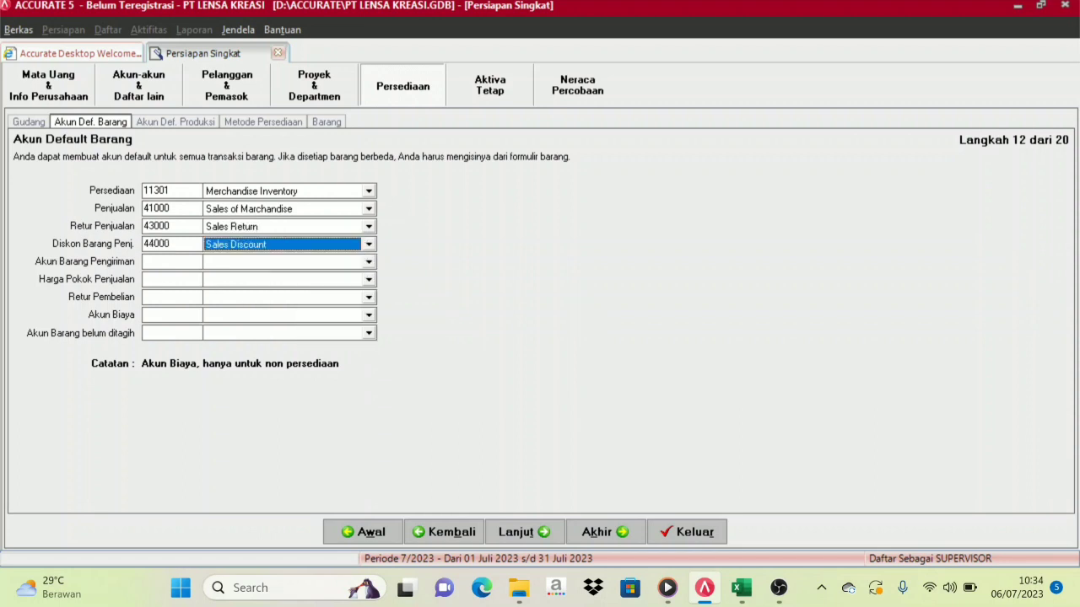
Step: Set the default accounts Akun Barang Pengiriman to Goods In Transit, Harga Pokok Penjualan to Cost Of Sales and Retur Pembelian to Merchandise Inventory
{"action": "left_click", "coordinate": [368, 263]}
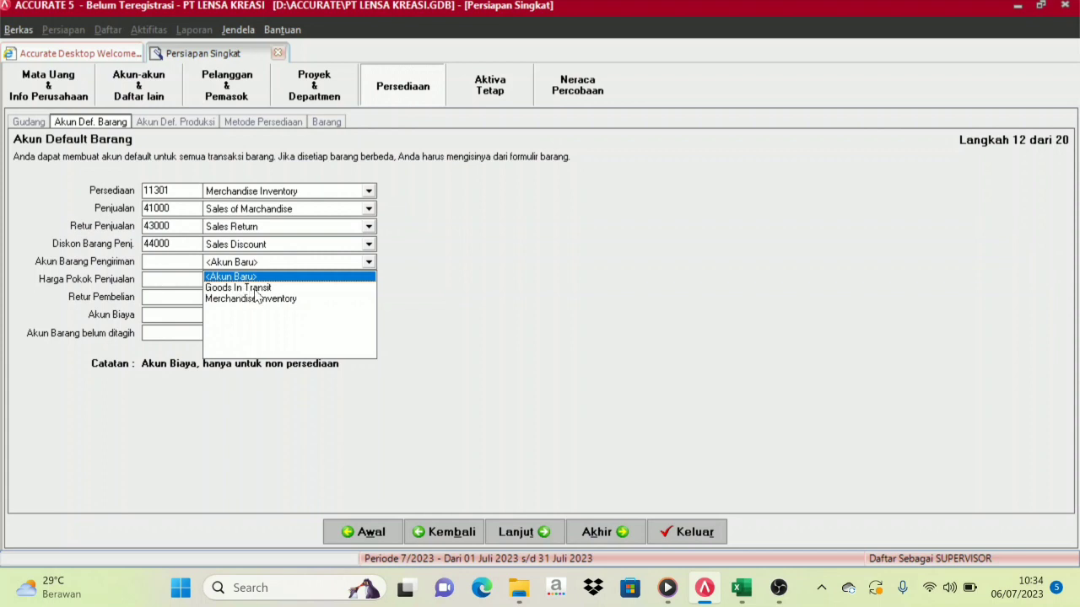
{"action": "left_click", "coordinate": [253, 289]}
{"action": "left_click", "coordinate": [369, 280]}
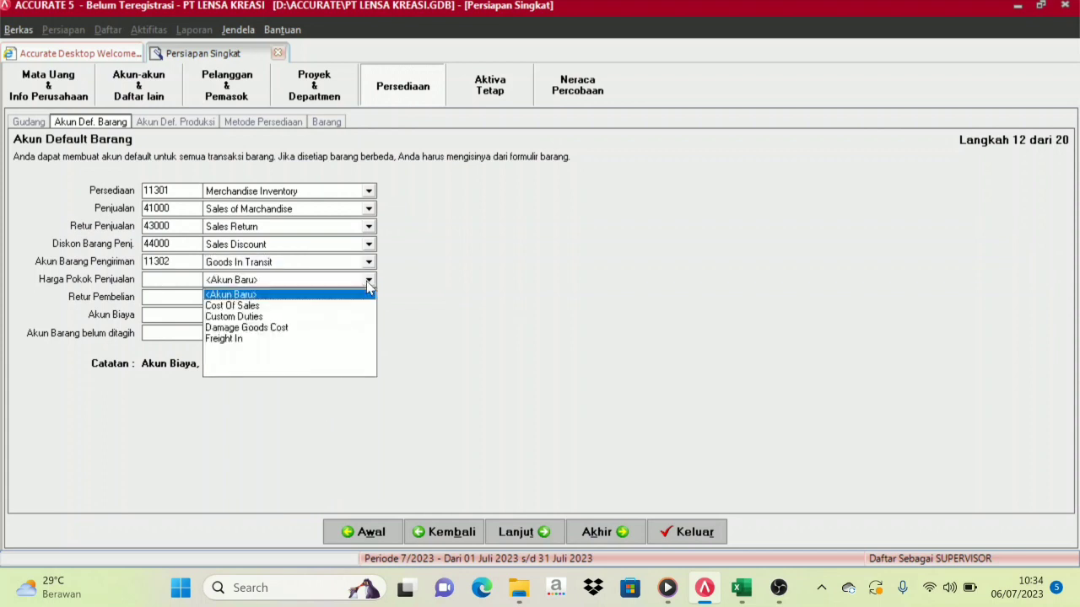
{"action": "left_click", "coordinate": [254, 306]}
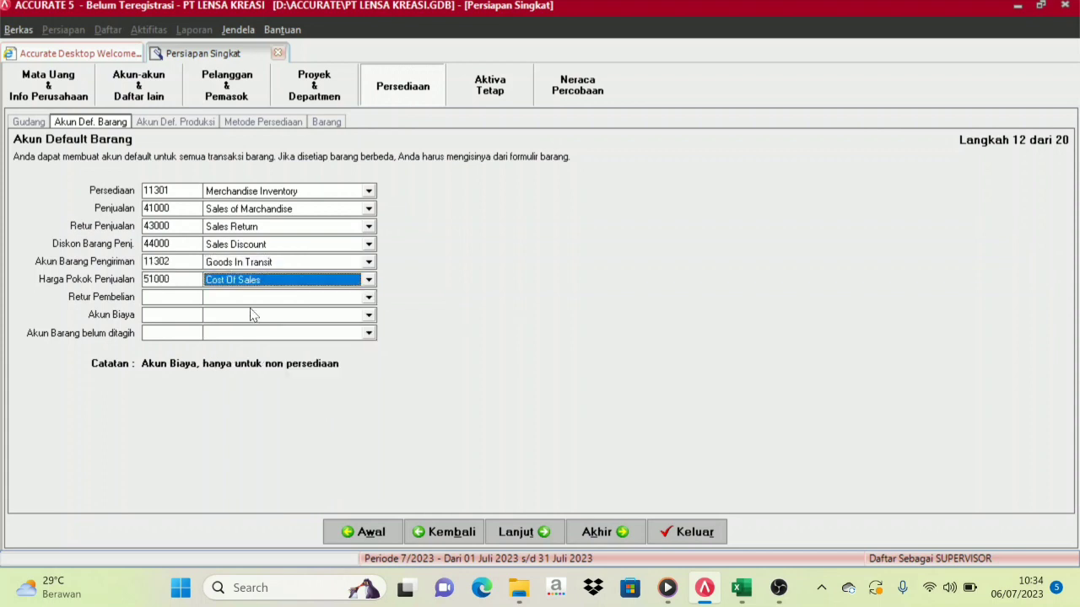
{"action": "left_click", "coordinate": [288, 300]}
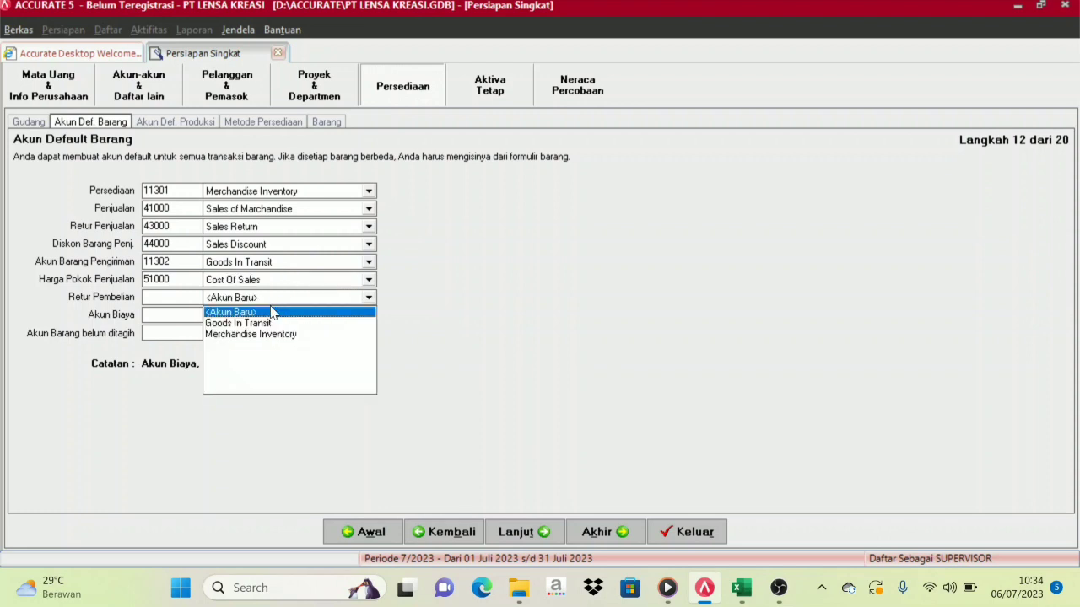
{"action": "left_click", "coordinate": [263, 337]}
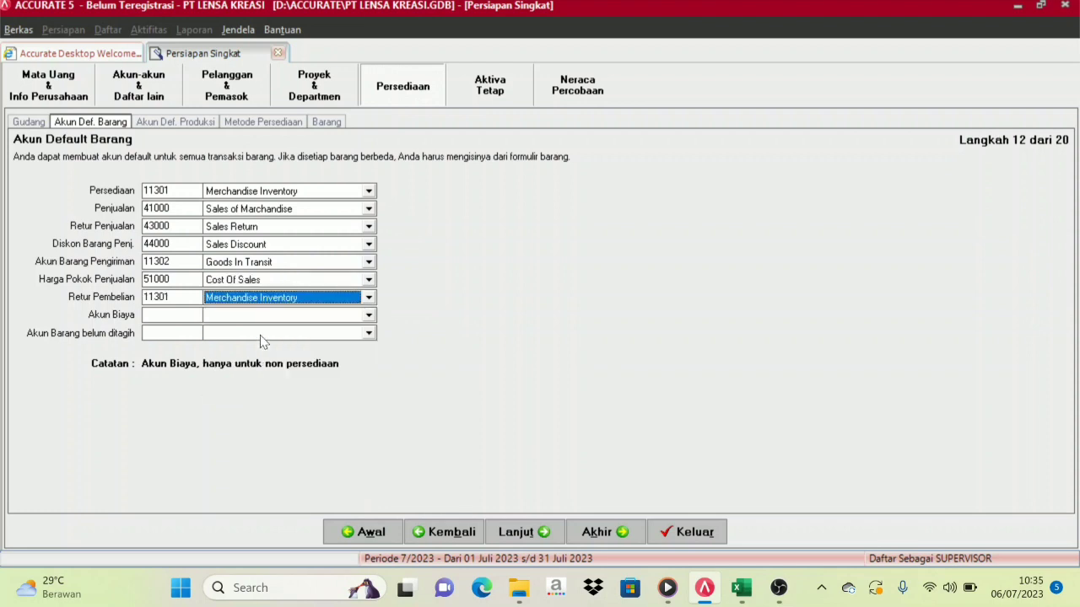
Step: Set the default Akun Biaya to Other Expense and Akun Barang belum ditagih to Expense Payable
{"action": "left_click", "coordinate": [320, 317]}
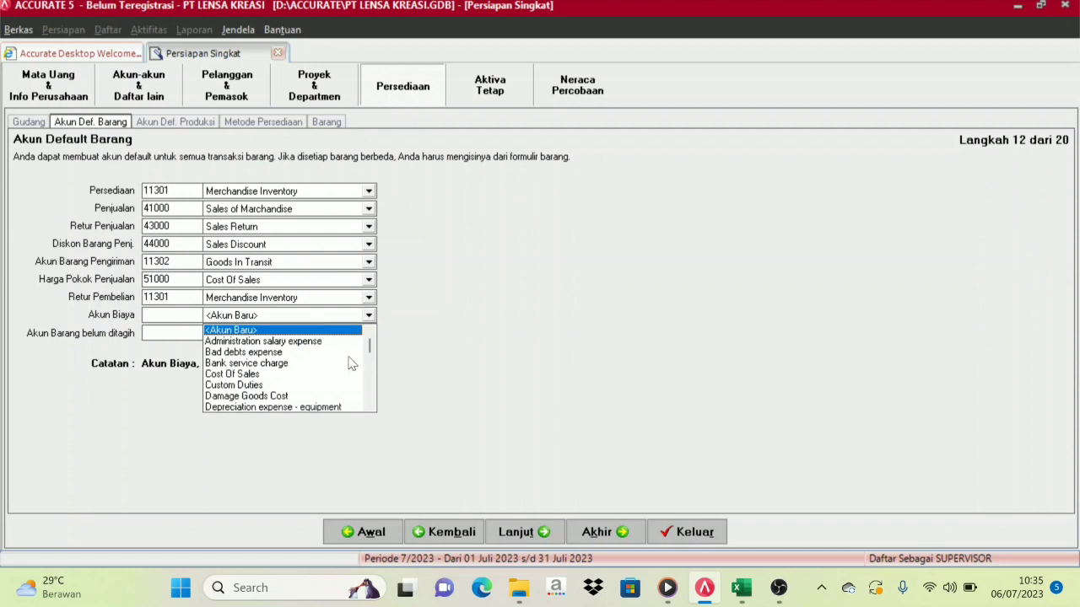
{"action": "left_click", "coordinate": [369, 406]}
{"action": "left_click", "coordinate": [369, 406]}
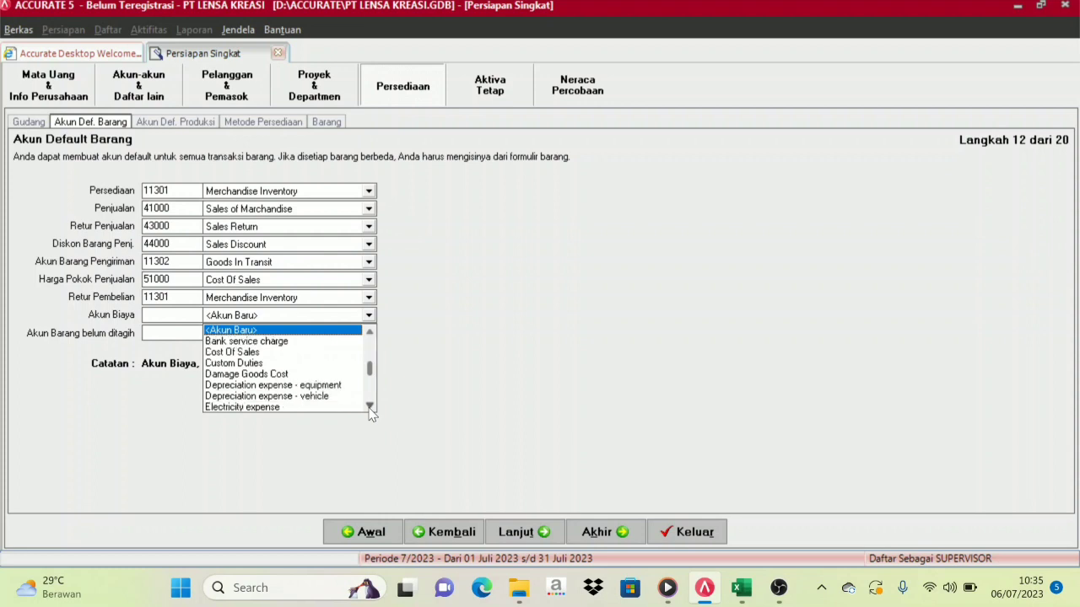
{"action": "left_click", "coordinate": [370, 406]}
{"action": "left_click", "coordinate": [369, 406]}
{"action": "left_click", "coordinate": [369, 407]}
{"action": "left_click", "coordinate": [369, 407]}
{"action": "left_click", "coordinate": [369, 407]}
{"action": "left_click", "coordinate": [369, 407]}
{"action": "left_click", "coordinate": [369, 406]}
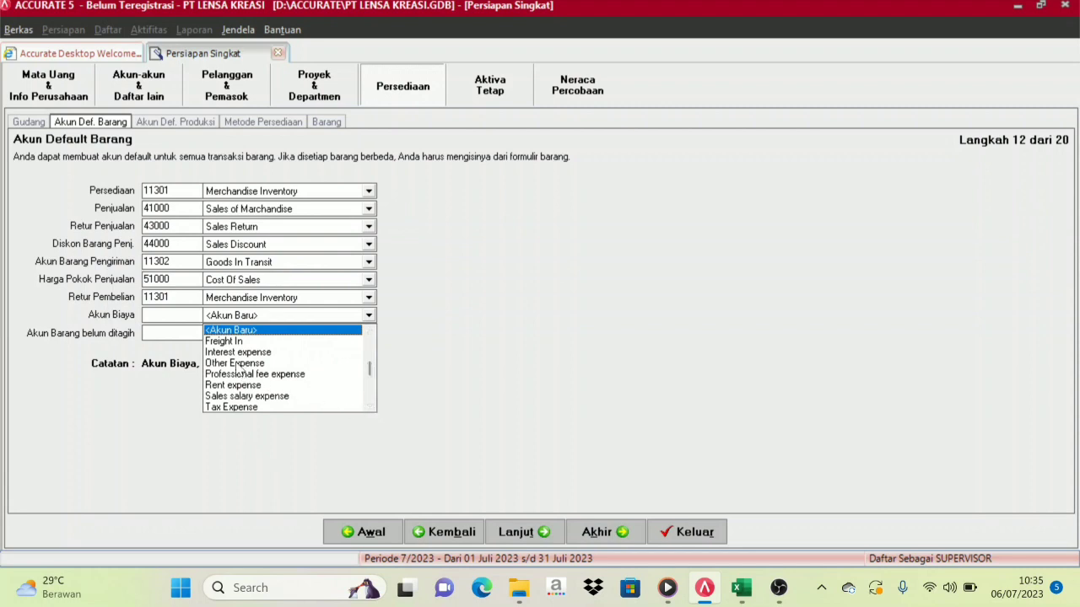
{"action": "left_click", "coordinate": [239, 363]}
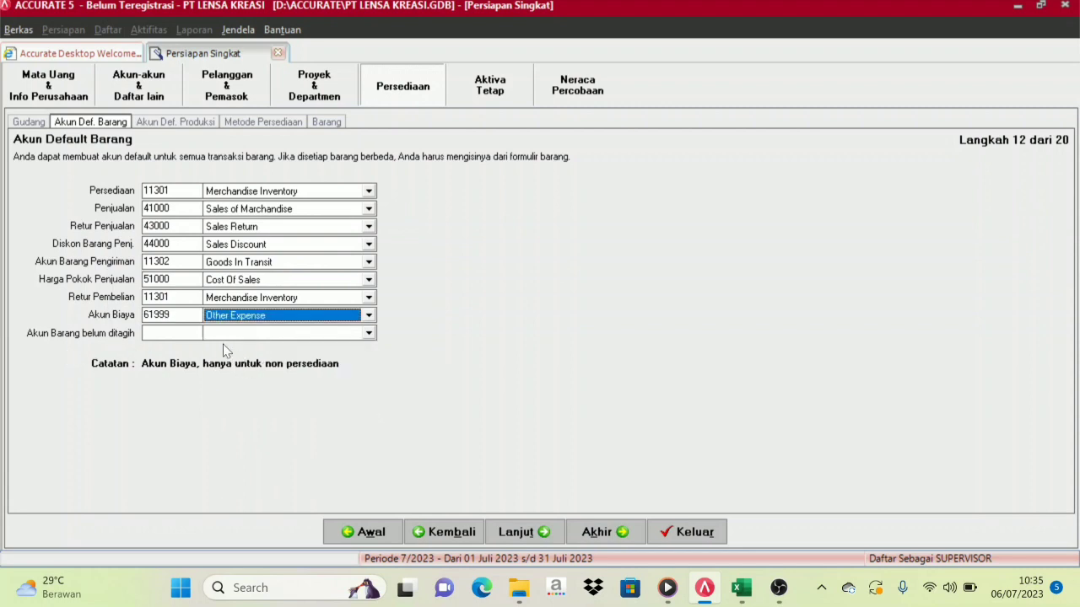
{"action": "left_click", "coordinate": [368, 334]}
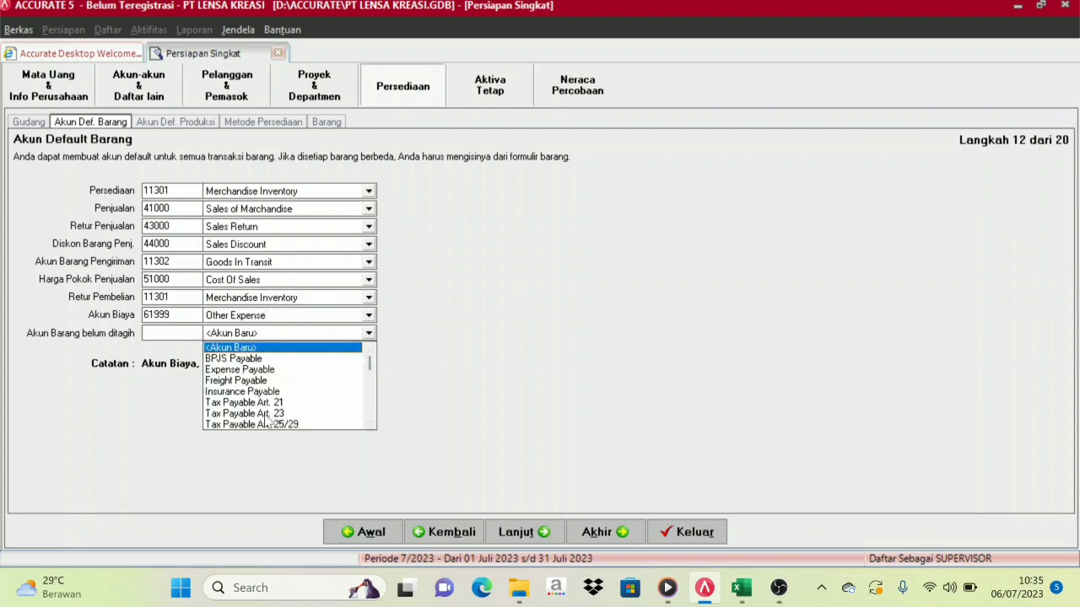
{"action": "left_click", "coordinate": [253, 369]}
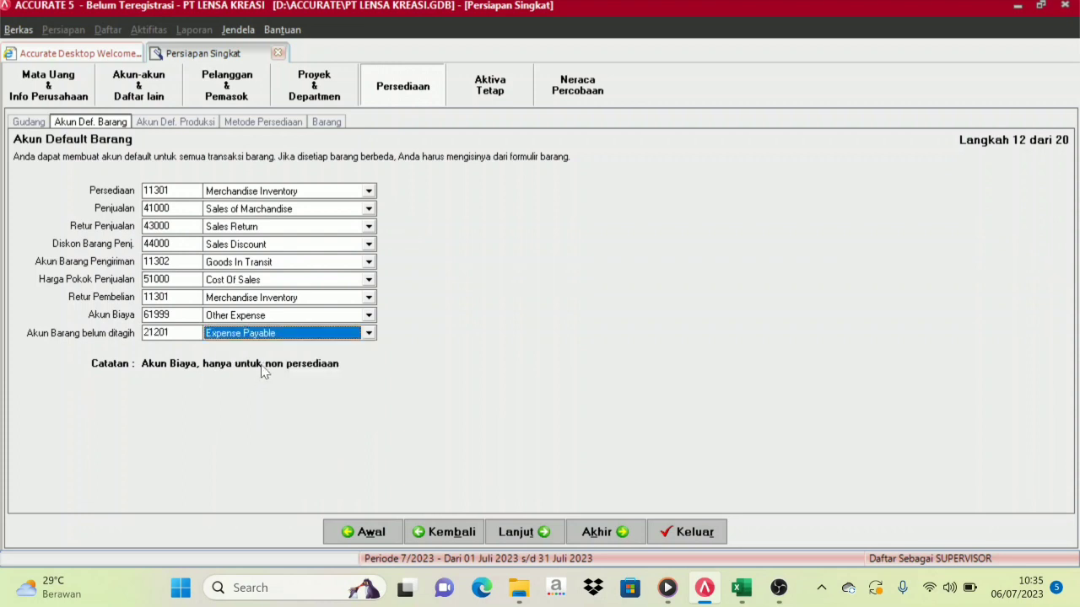